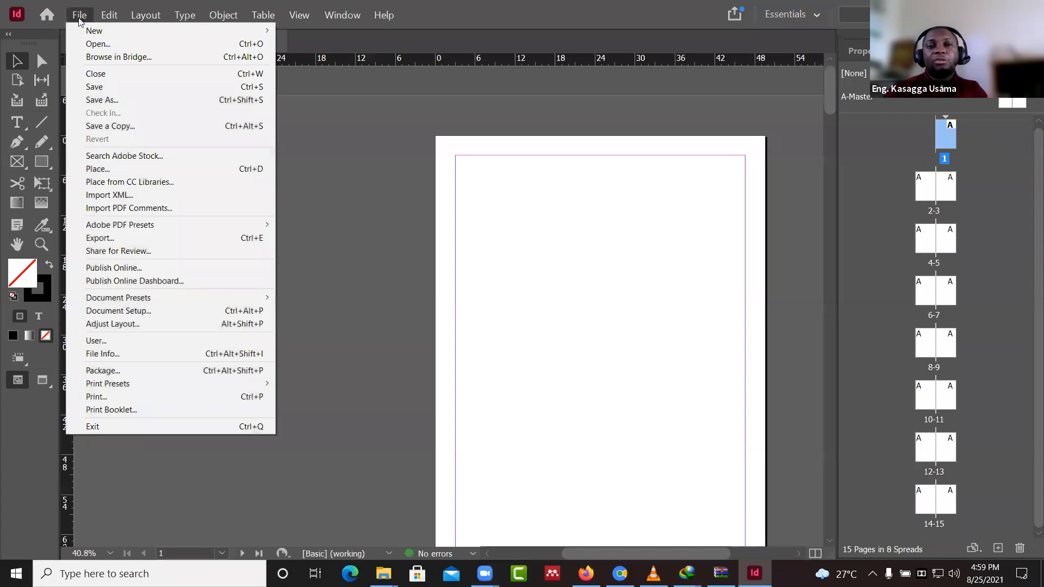
# - Create a new print document from the A4 preset with 5 pages
pyautogui.moveTo(83, 32)
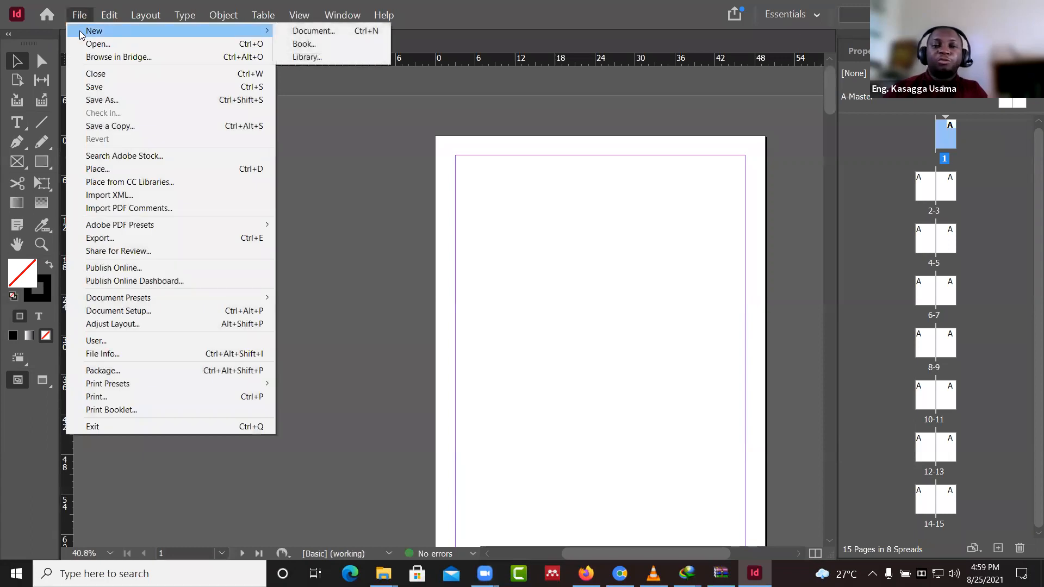
pyautogui.click(327, 31)
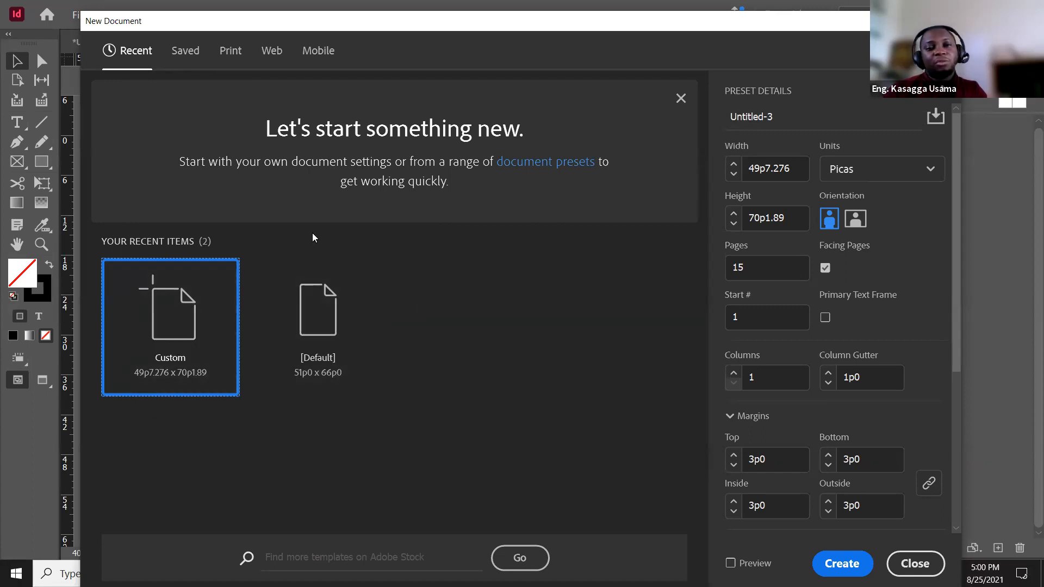
pyautogui.click(236, 52)
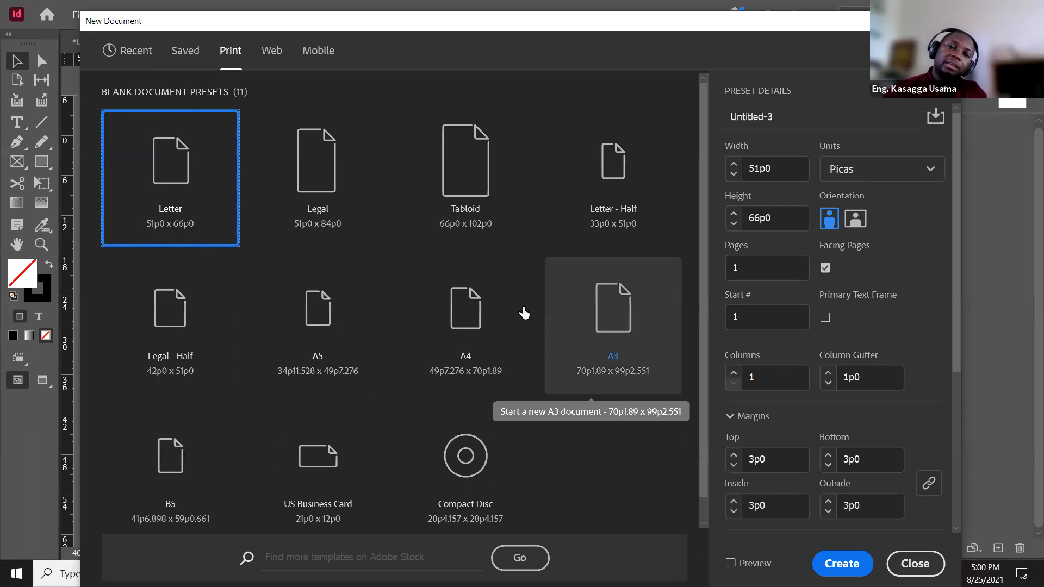
pyautogui.click(478, 309)
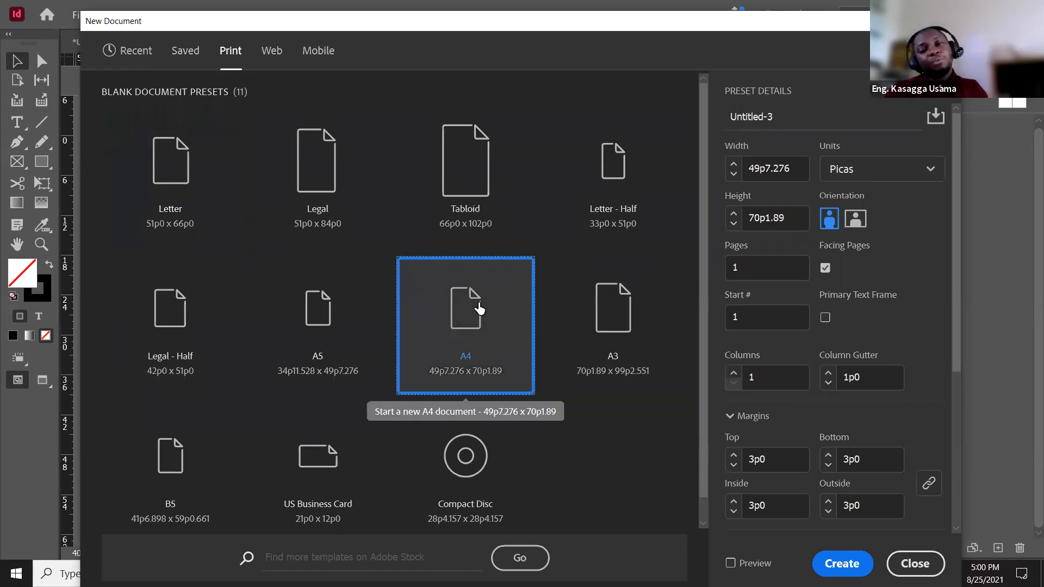
pyautogui.click(729, 264)
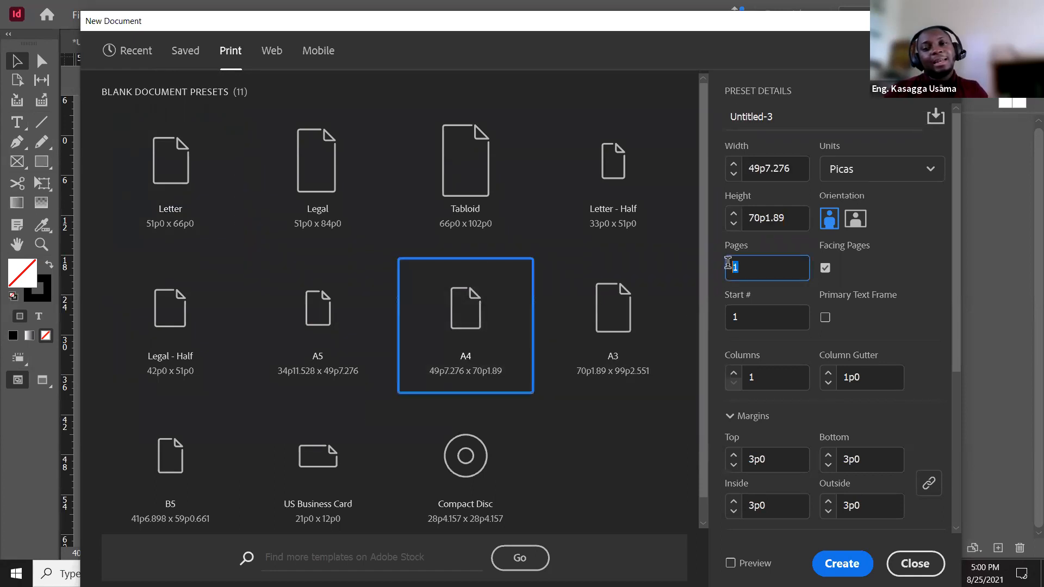
pyautogui.write('5')
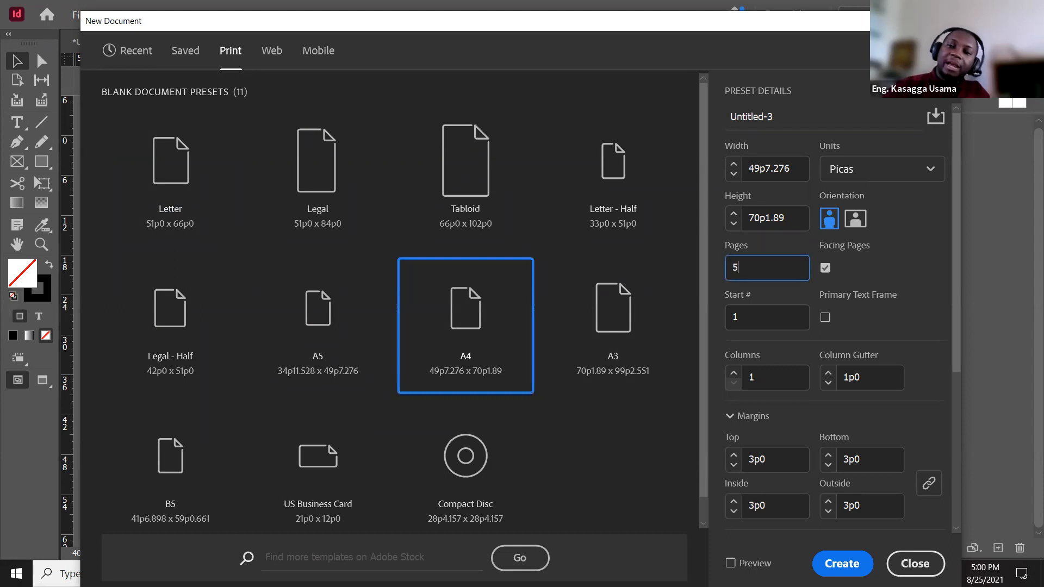
pyautogui.click(832, 562)
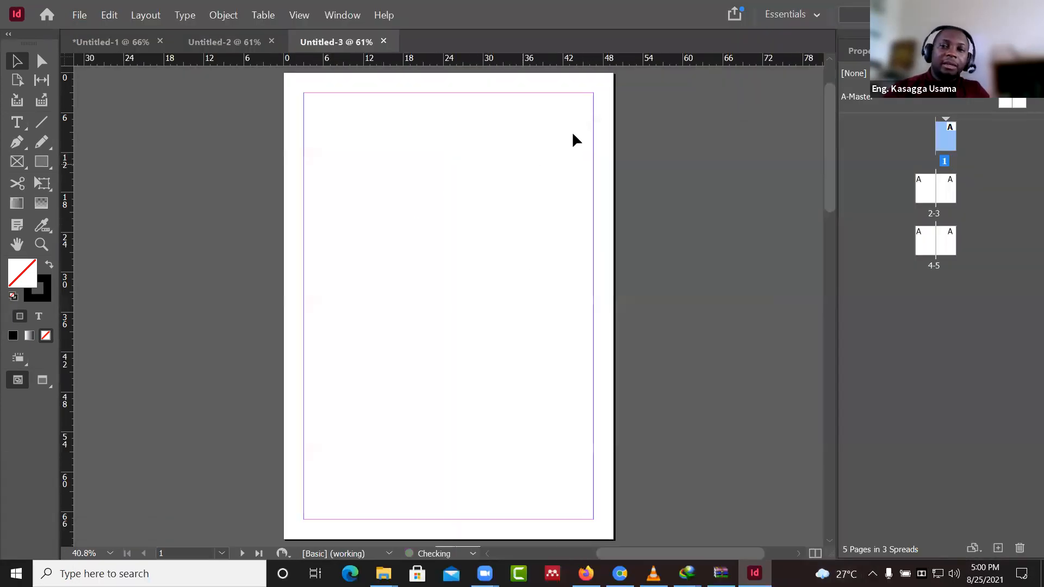
# - Look through the pages of the new document and compare its page layout with the Untitled-2 document
pyautogui.scroll(-10, 657, 197)
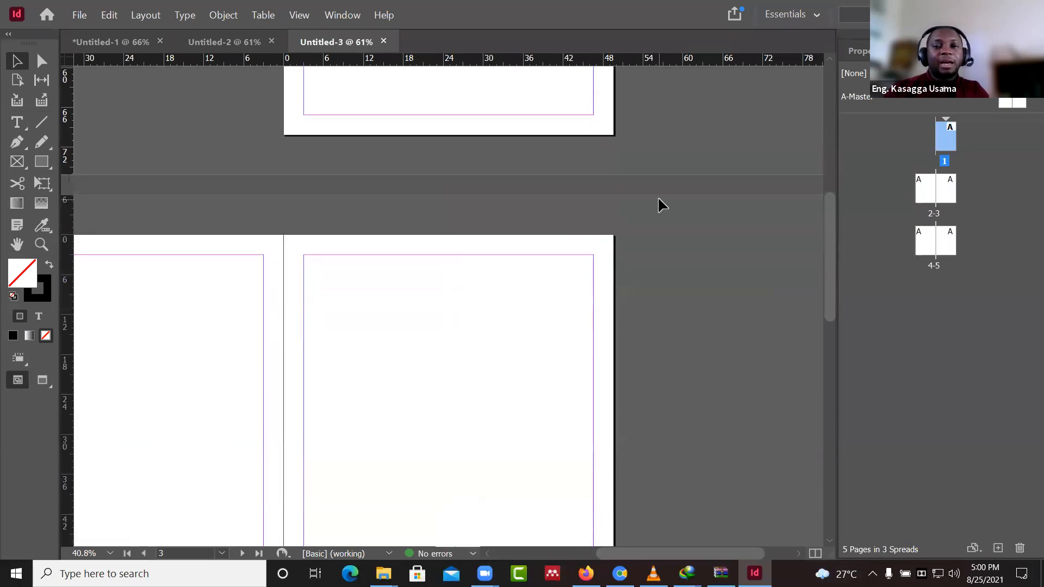
pyautogui.scroll(-1, 659, 199)
pyautogui.moveTo(602, 552); pyautogui.dragTo(566, 543)
pyautogui.scroll(-9, 709, 299)
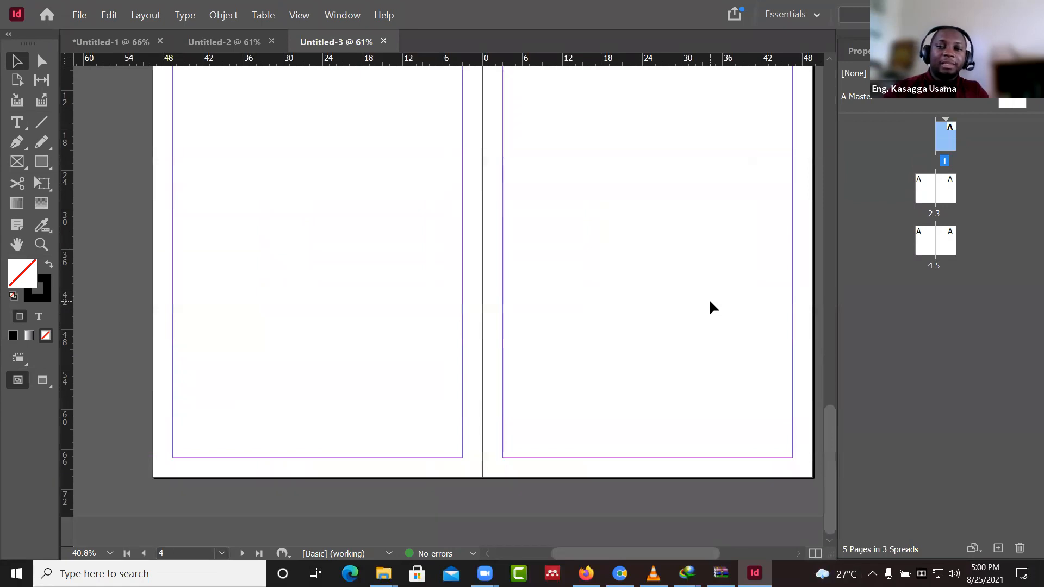
pyautogui.scroll(15, 709, 302)
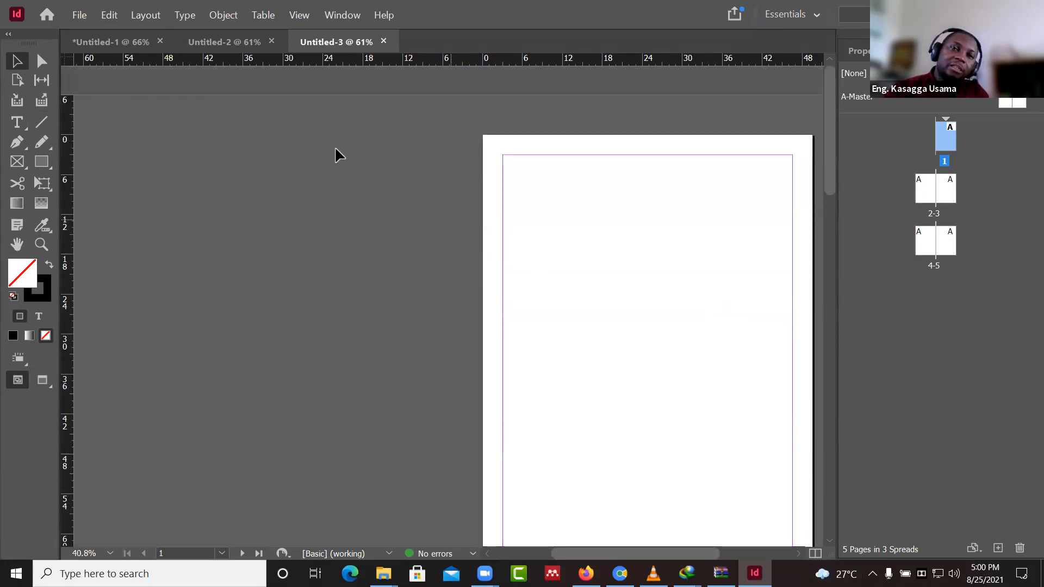
pyautogui.click(217, 43)
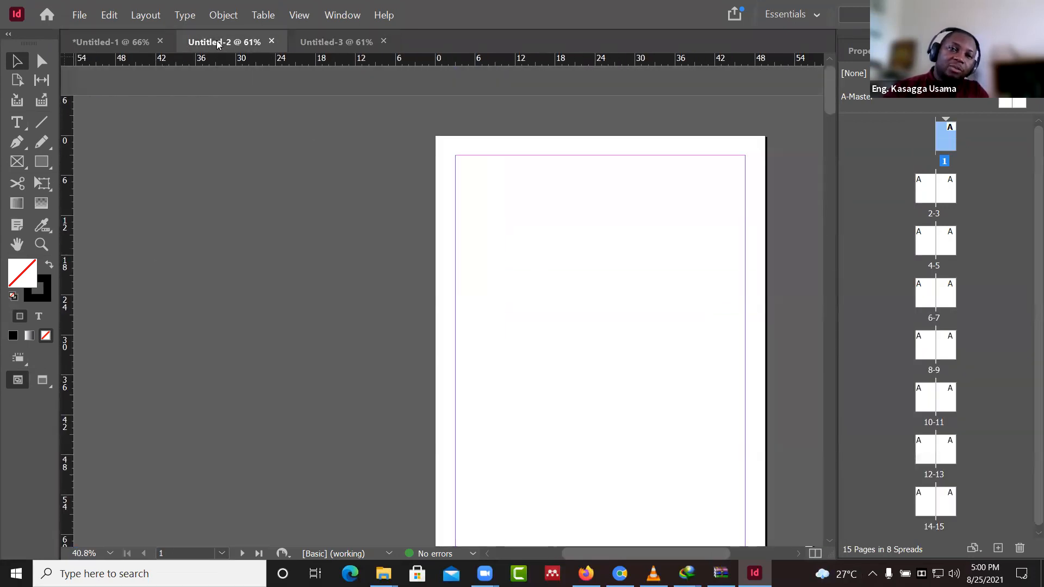
pyautogui.click(331, 44)
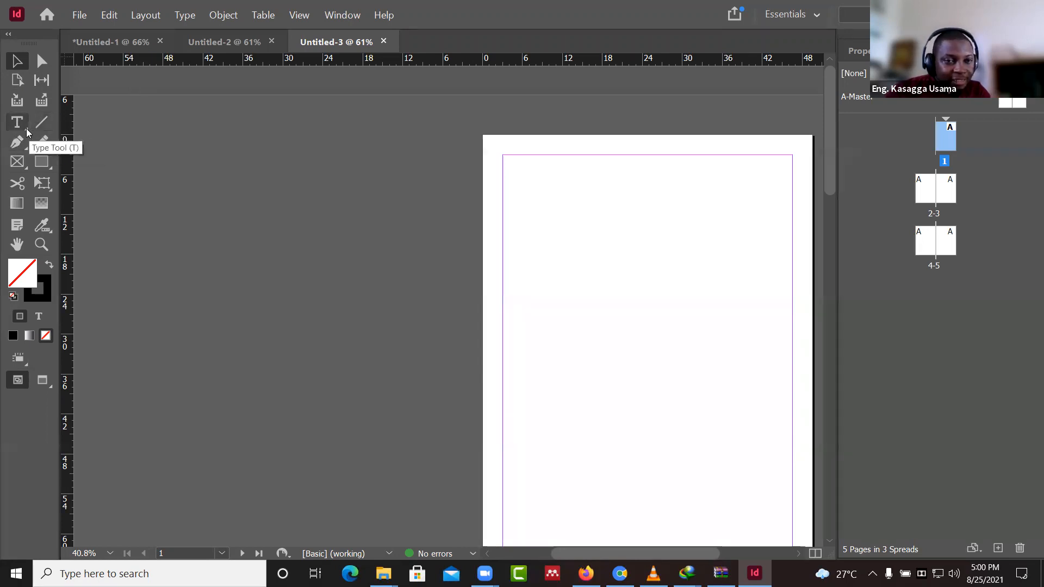
# - Activate the standard Type tool
pyautogui.click(26, 129)
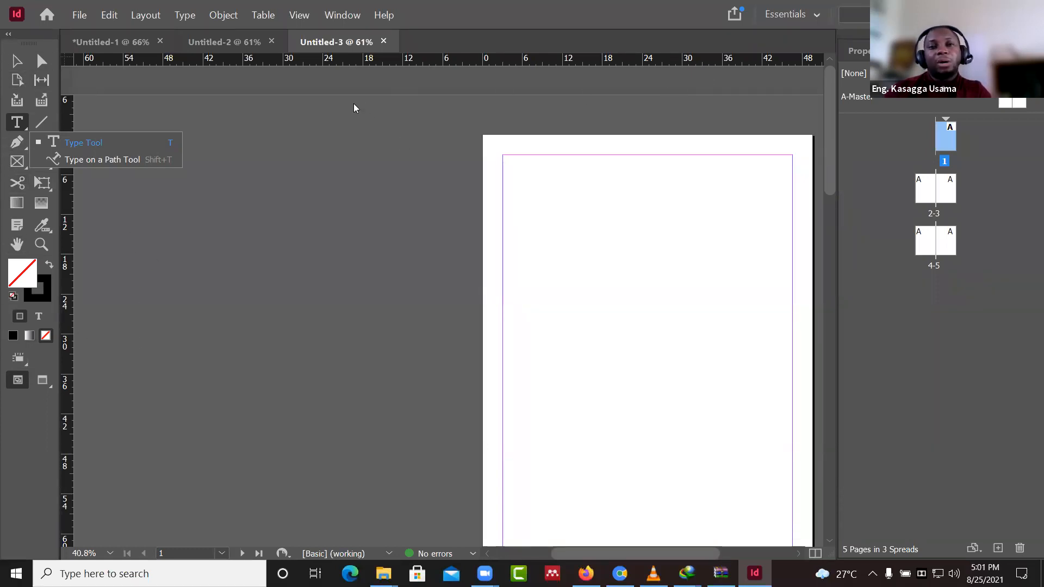
pyautogui.click(82, 18)
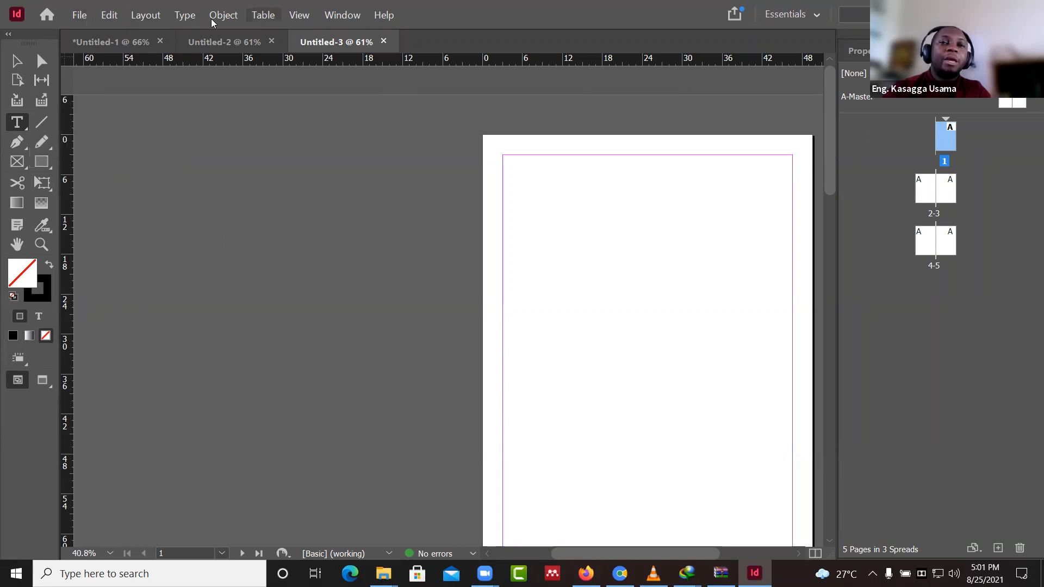
pyautogui.click(78, 18)
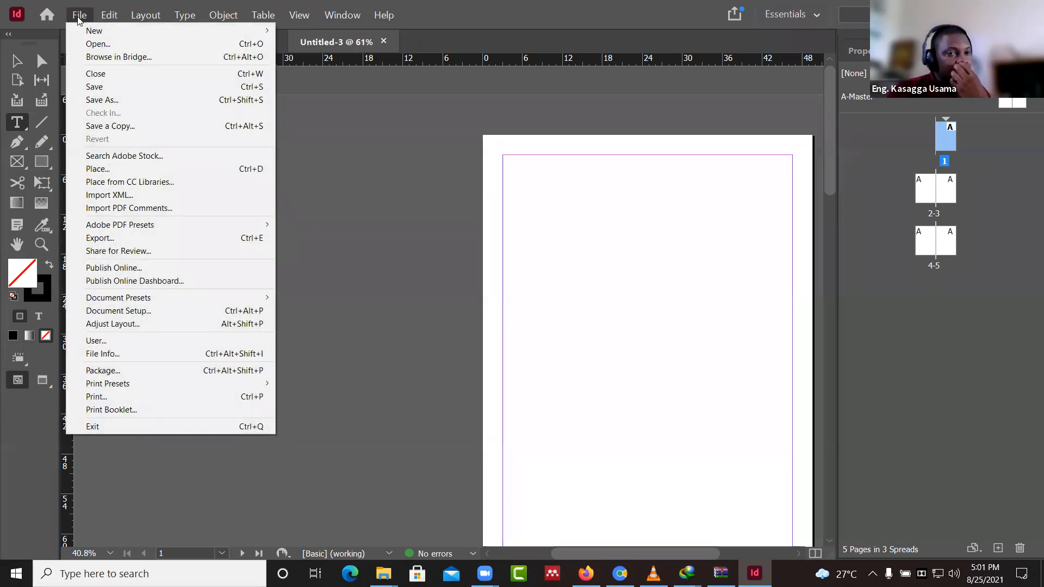
pyautogui.click(106, 16)
pyautogui.click(86, 19)
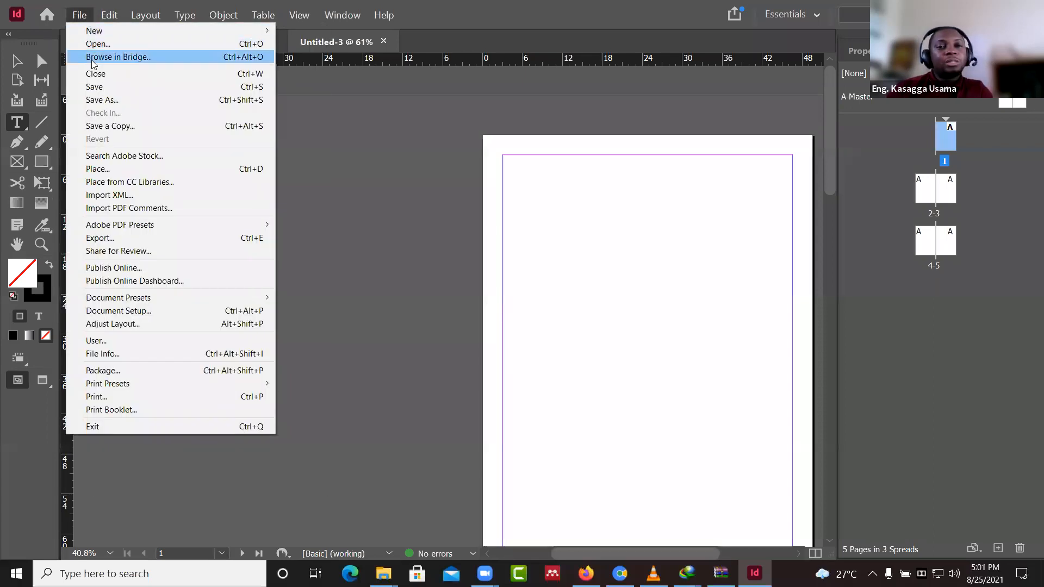
pyautogui.moveTo(107, 21)
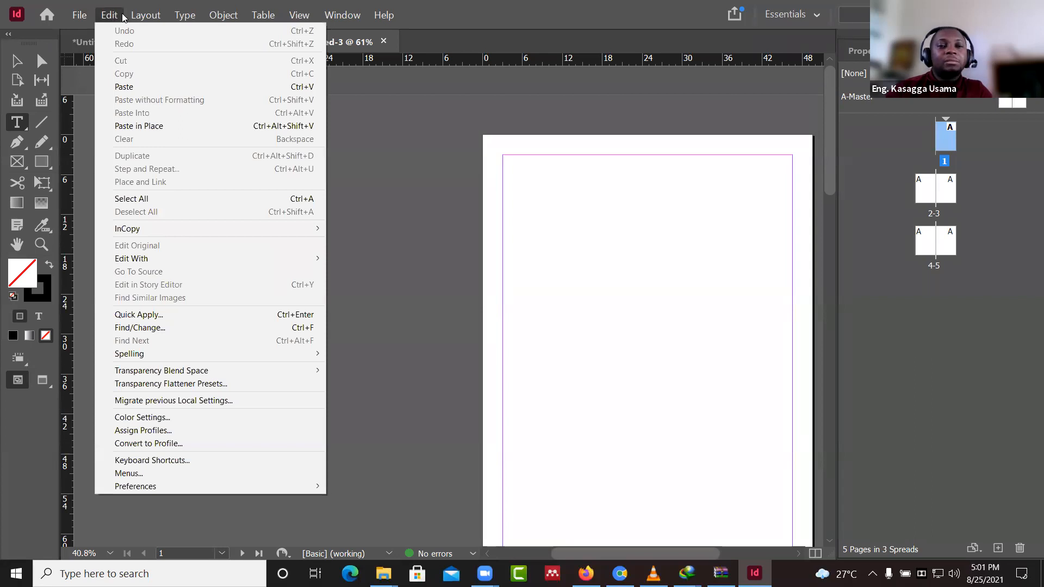
pyautogui.moveTo(138, 18)
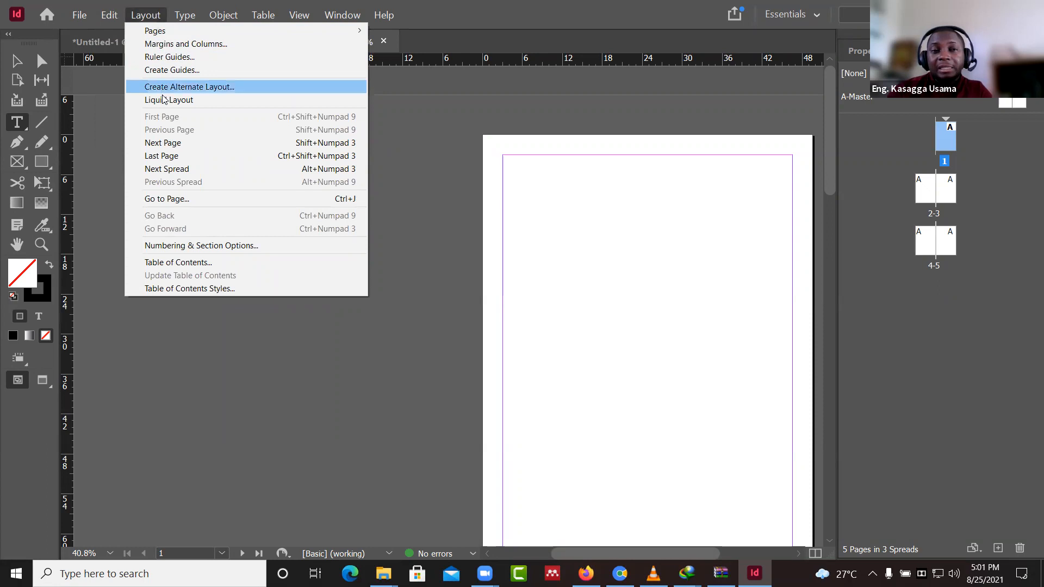
pyautogui.moveTo(159, 37)
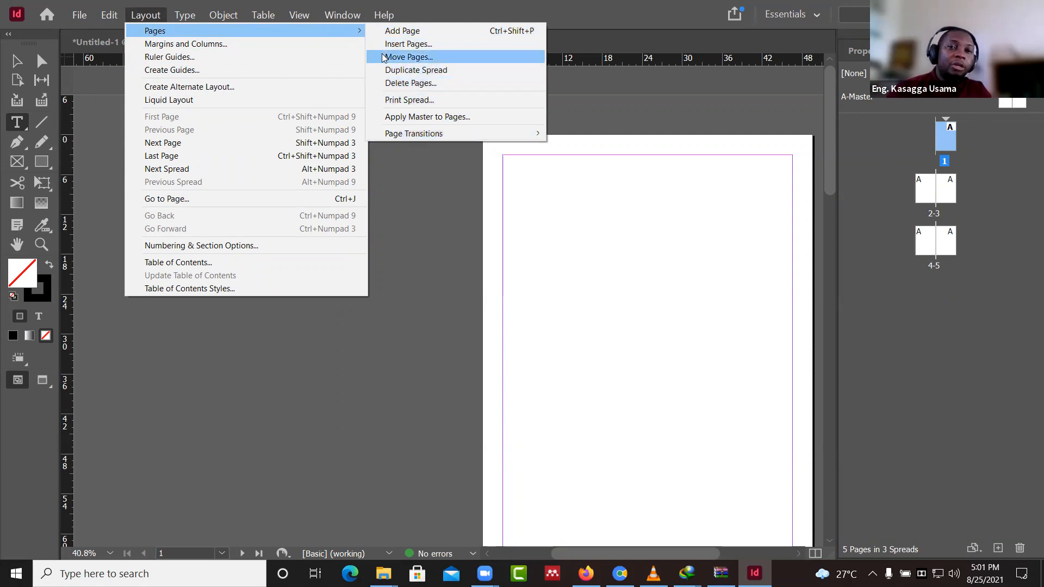
pyautogui.moveTo(201, 21)
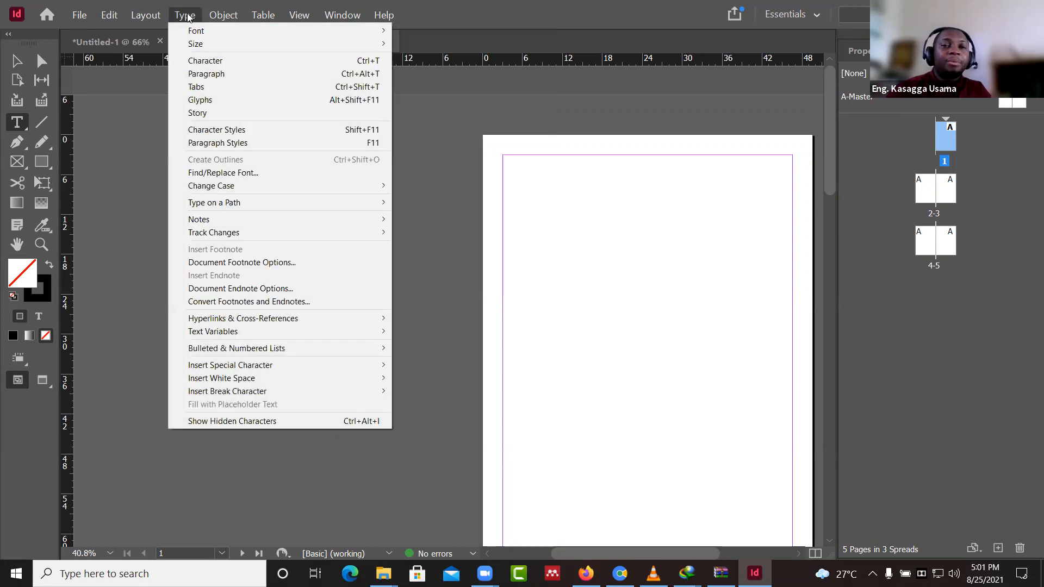
# - Delete page 3 twice from the 2-3 spread, and duplicate the page left in that position
pyautogui.click(947, 194)
pyautogui.rightClick(947, 195)
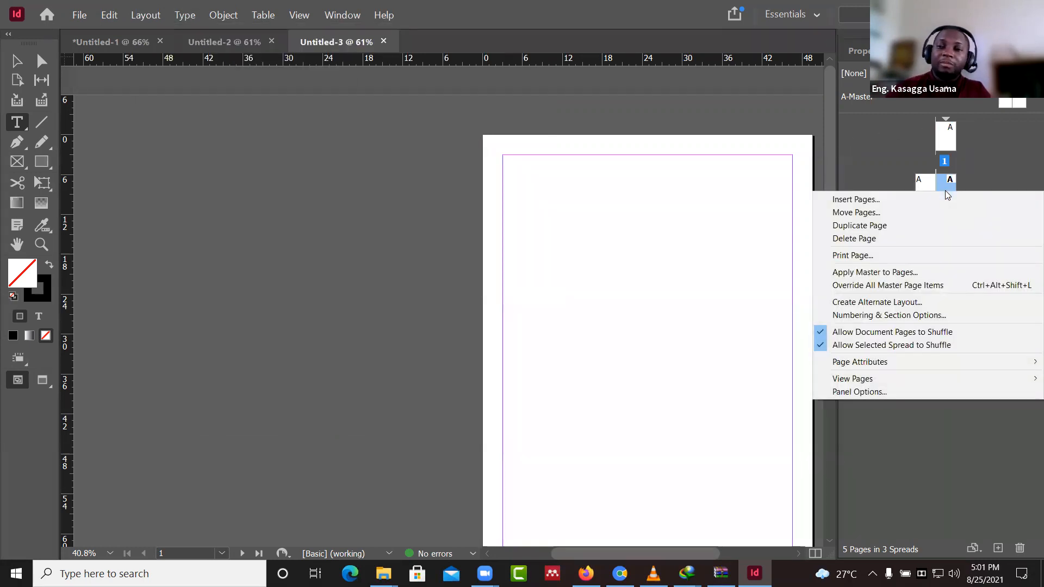
pyautogui.click(855, 240)
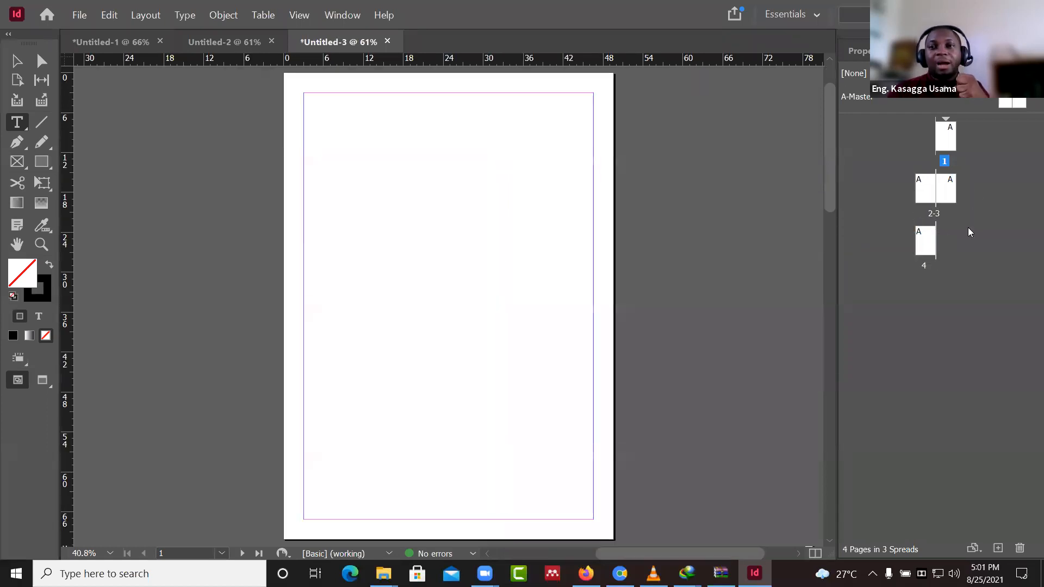
pyautogui.rightClick(948, 192)
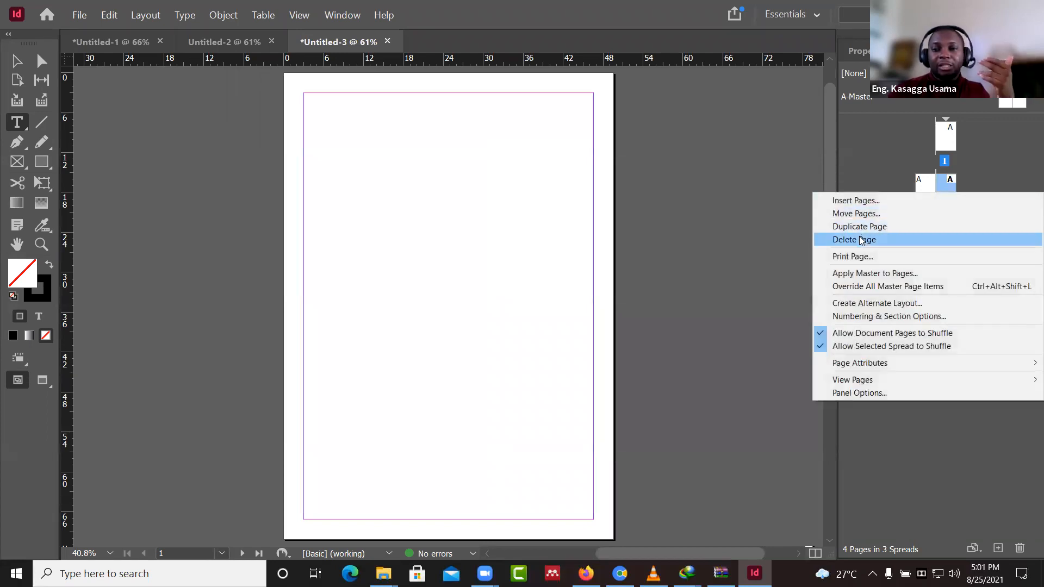
pyautogui.click(861, 241)
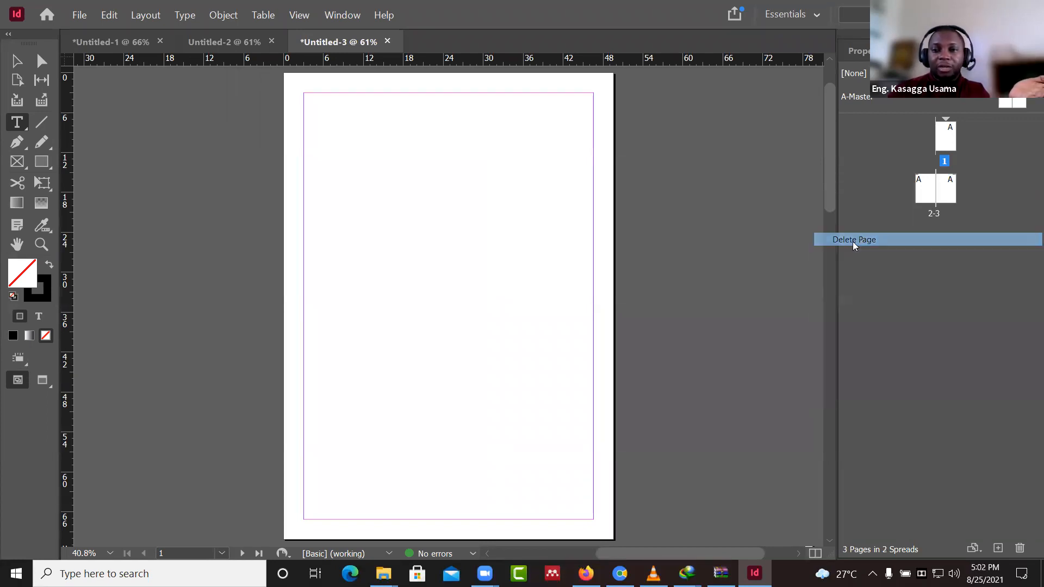
pyautogui.rightClick(945, 192)
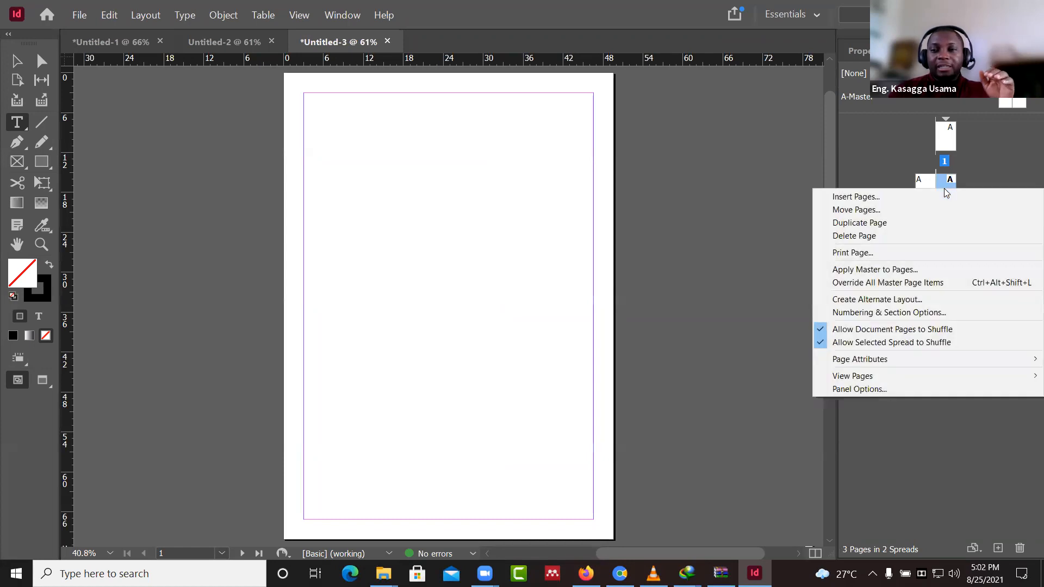
pyautogui.click(870, 222)
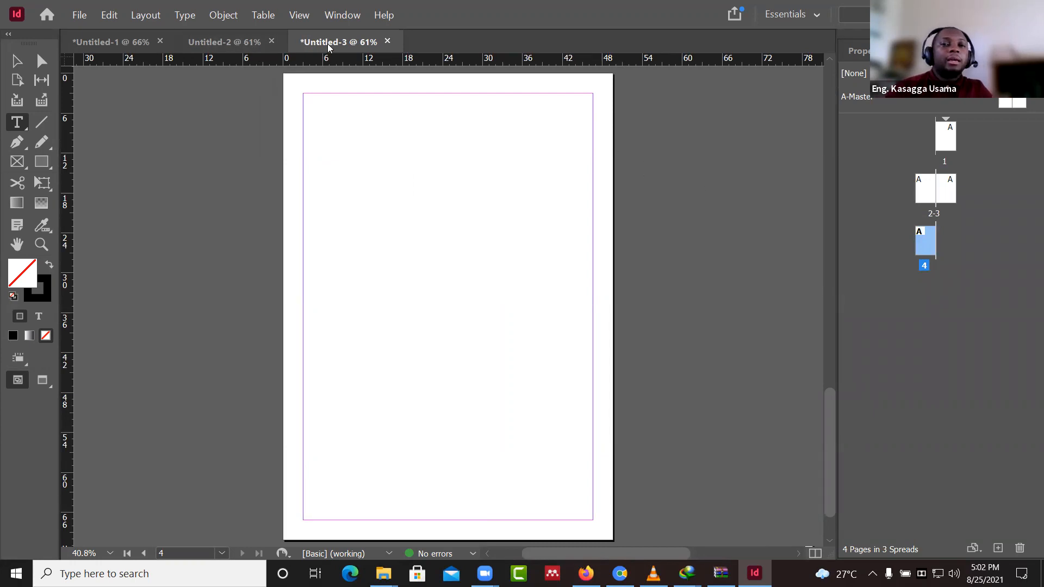
pyautogui.click(224, 16)
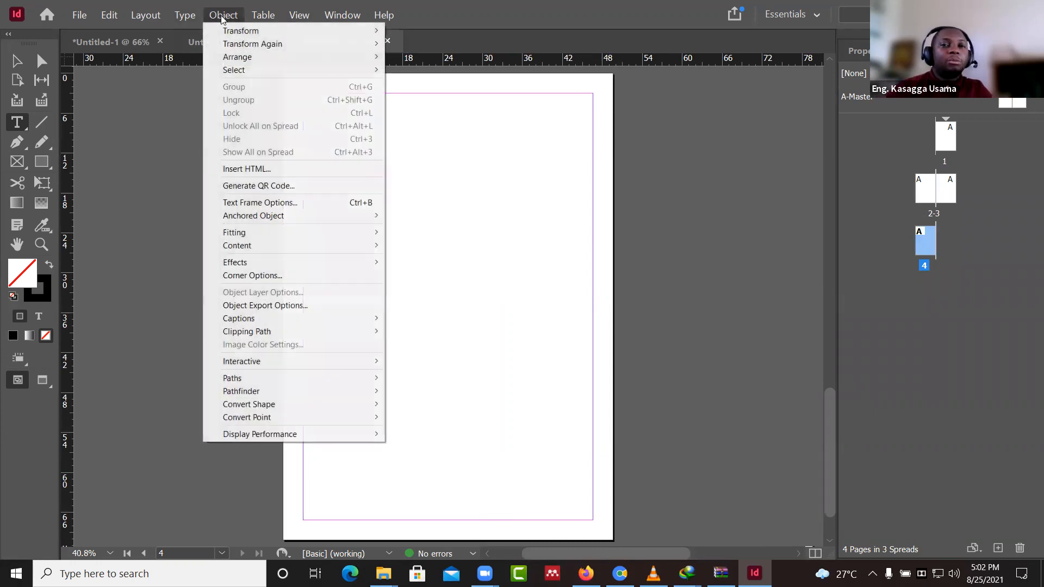
pyautogui.moveTo(186, 22)
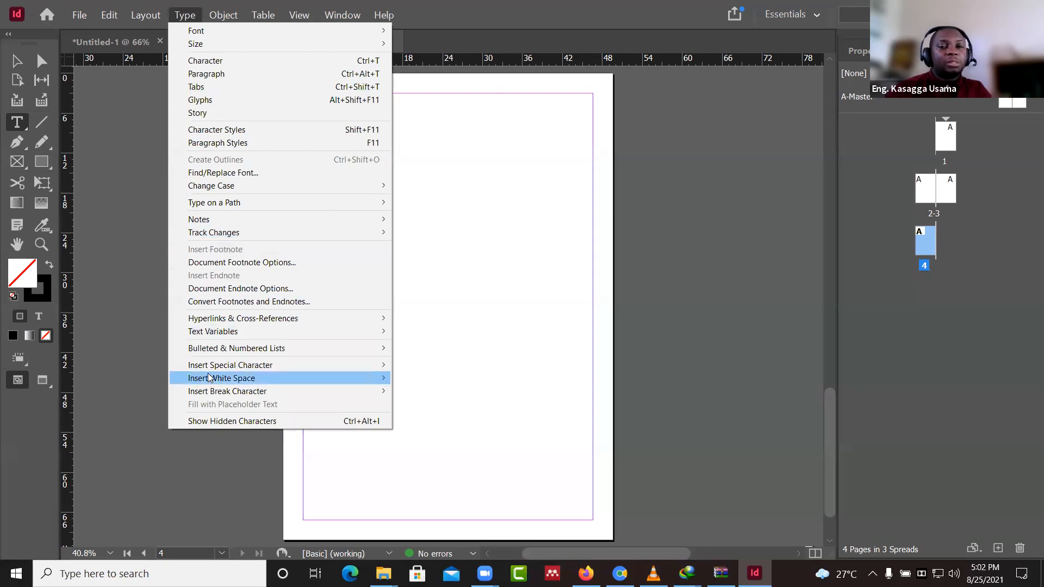
pyautogui.moveTo(245, 370)
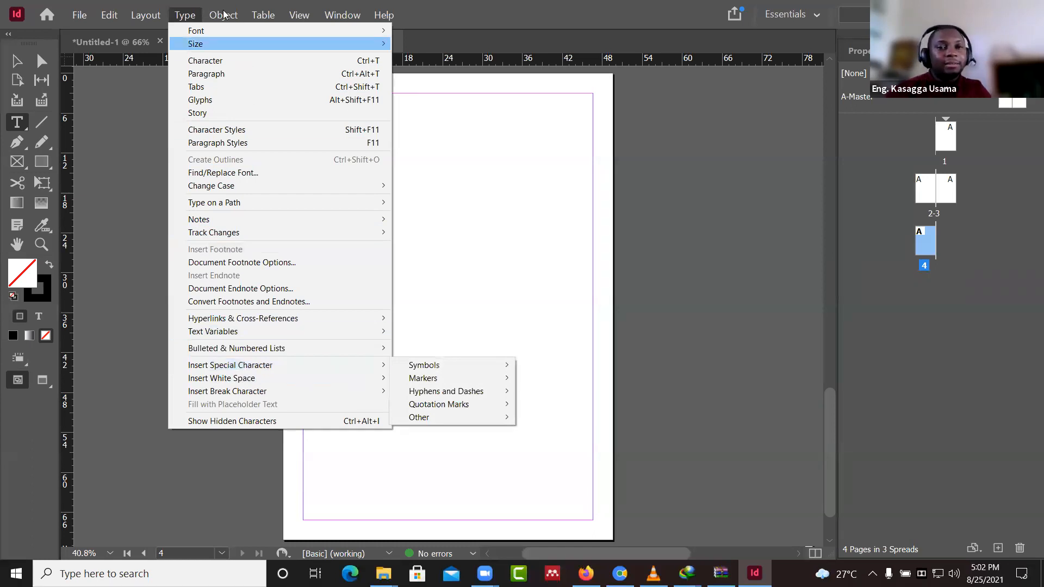
pyautogui.moveTo(224, 20)
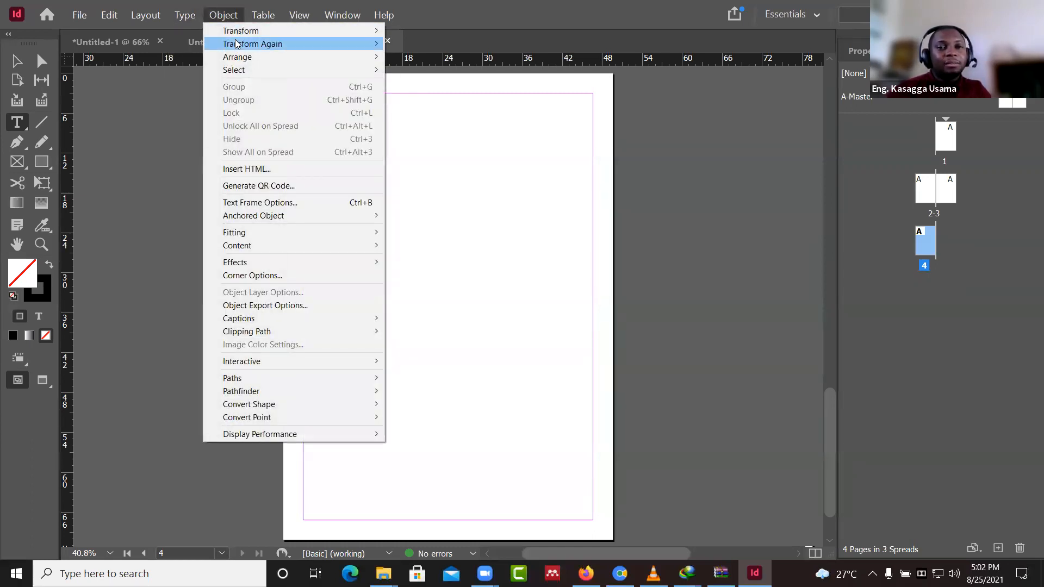
pyautogui.moveTo(238, 44)
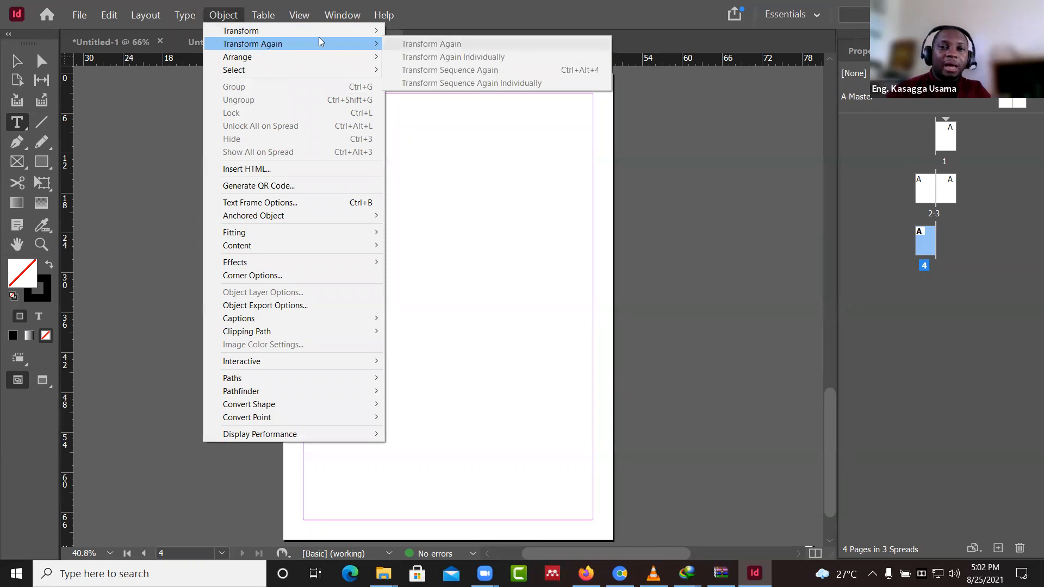
pyautogui.moveTo(258, 26)
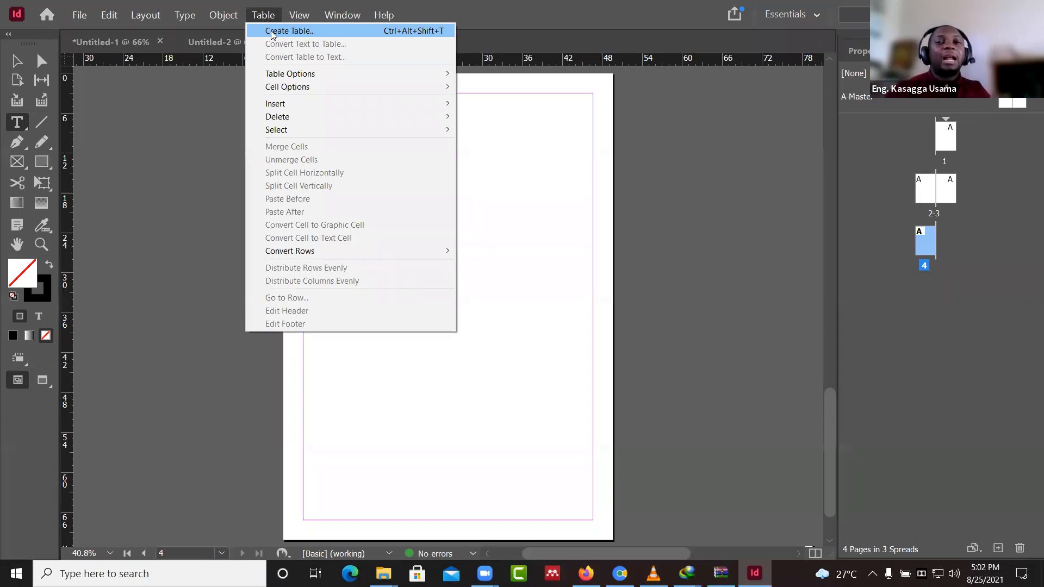
pyautogui.moveTo(291, 21)
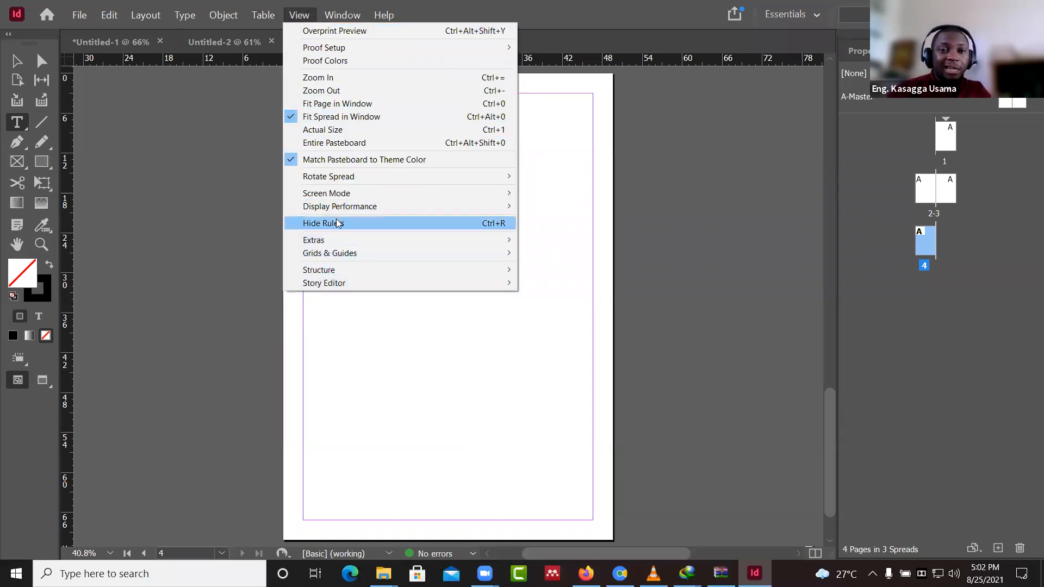
# - Open the Effects panel
pyautogui.press('Right')
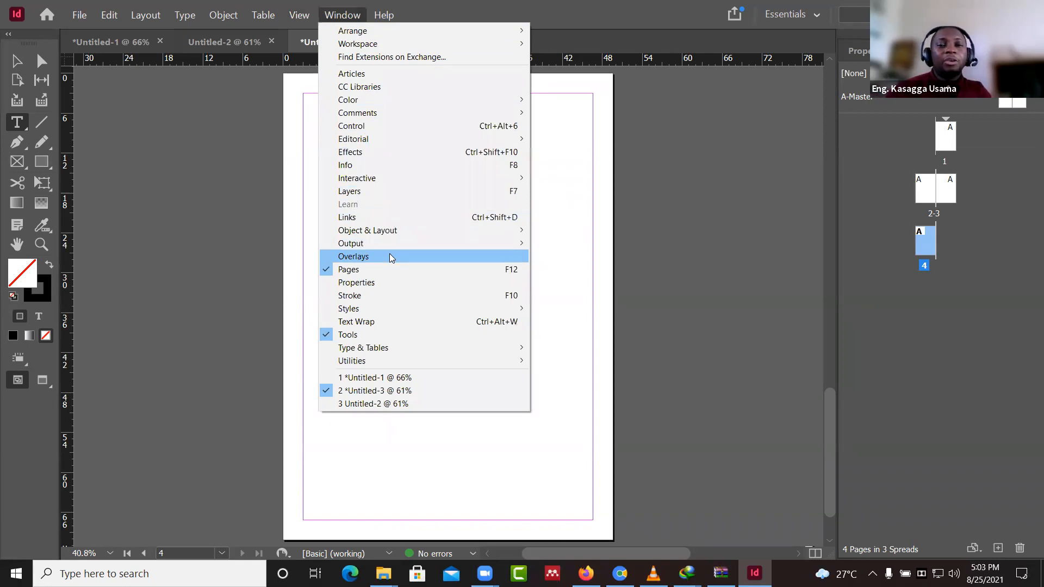
pyautogui.click(382, 154)
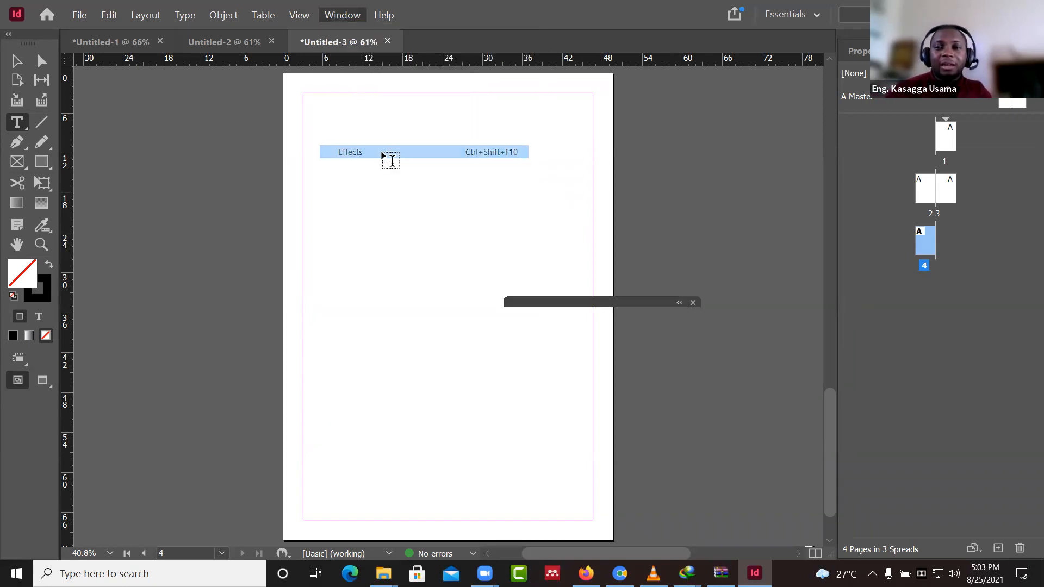
# - Dock the Effects panel in the side panel area, then open the Paragraph panel and dock it directly beneath Effects
pyautogui.moveTo(622, 303); pyautogui.dragTo(937, 49)
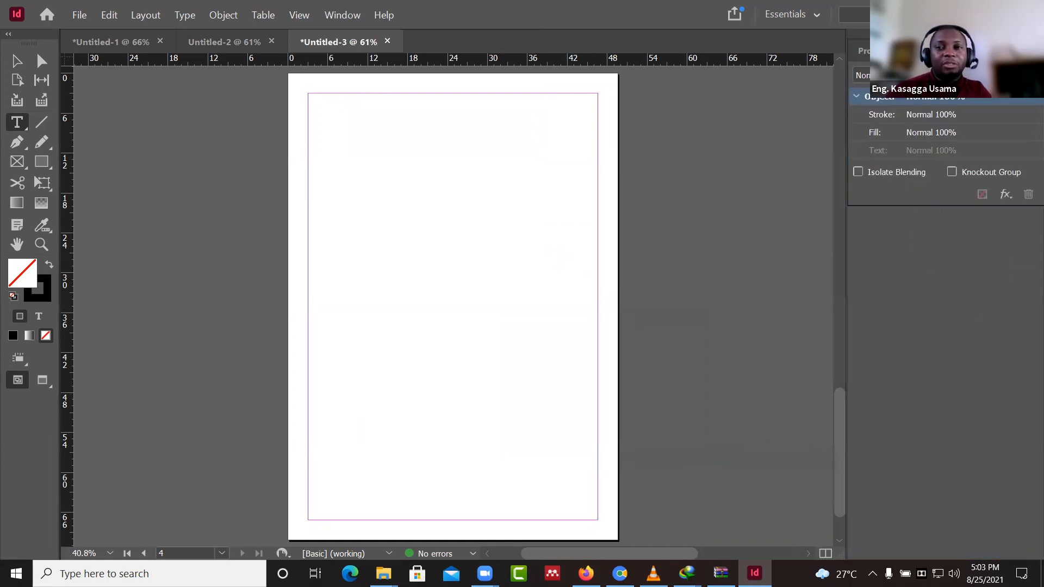
pyautogui.click(342, 15)
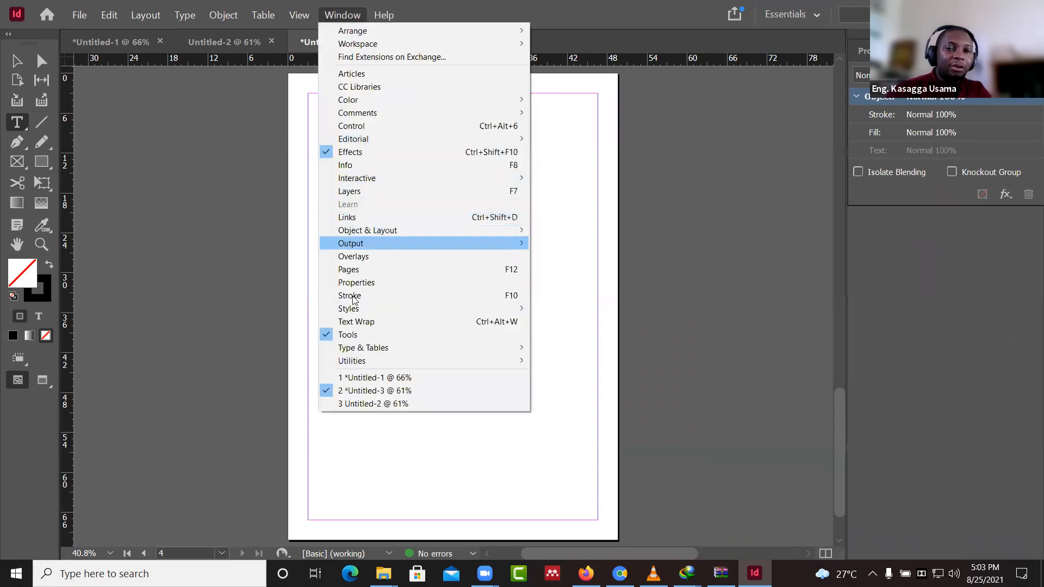
pyautogui.moveTo(379, 348)
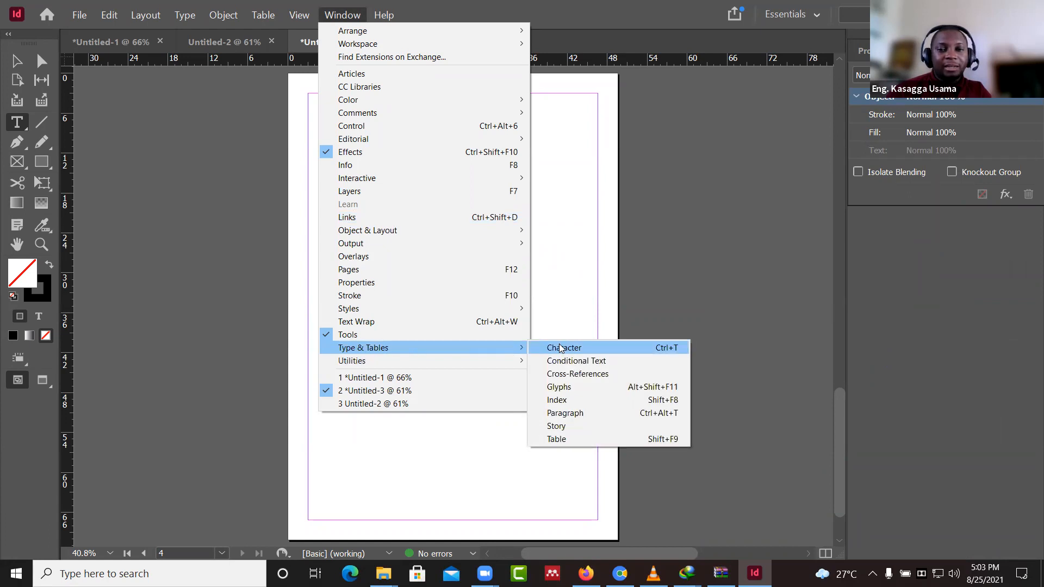
pyautogui.click(565, 413)
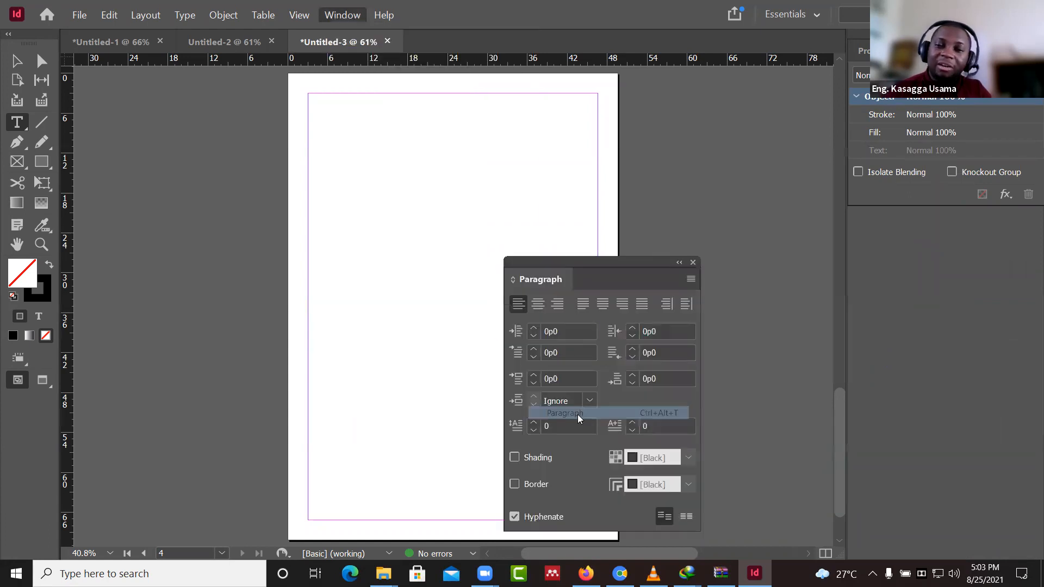
pyautogui.moveTo(610, 264); pyautogui.dragTo(966, 213)
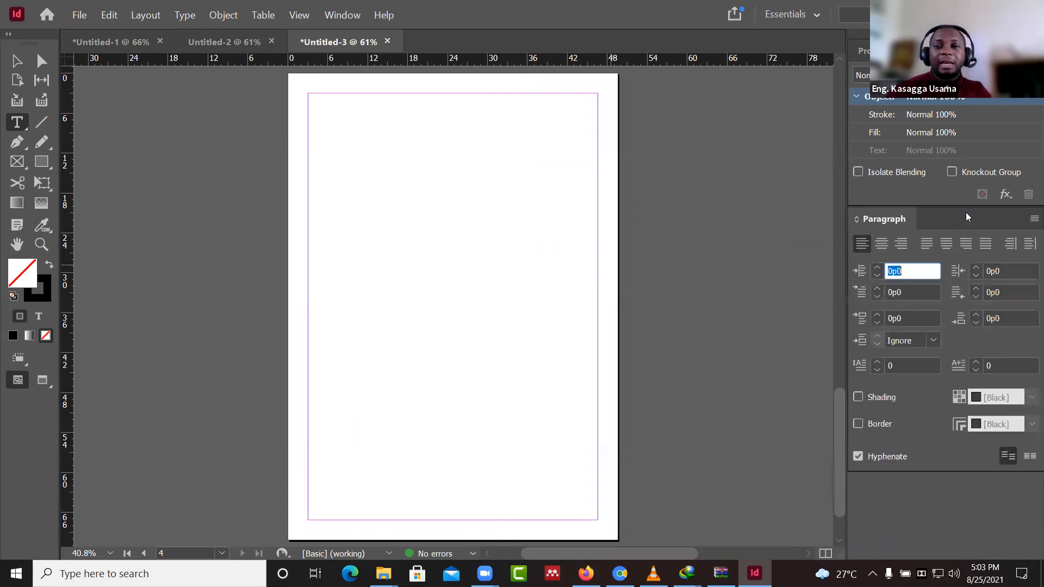
pyautogui.click(746, 306)
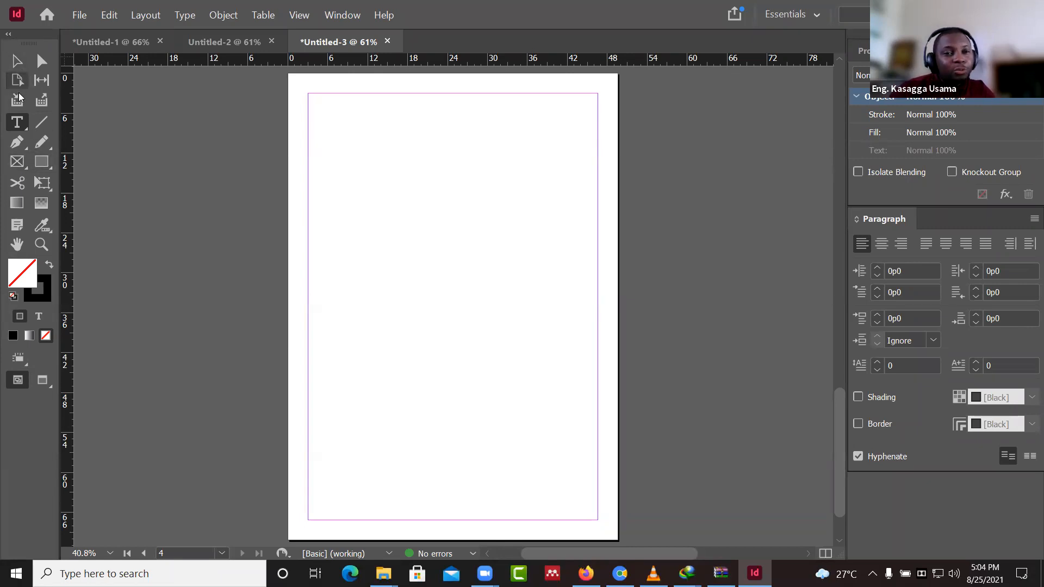
# - Draw a rectangular placeholder frame in the upper-left part of page 4 and a plain rectangle of the same width below it
pyautogui.click(17, 163)
pyautogui.moveTo(331, 117); pyautogui.dragTo(475, 218)
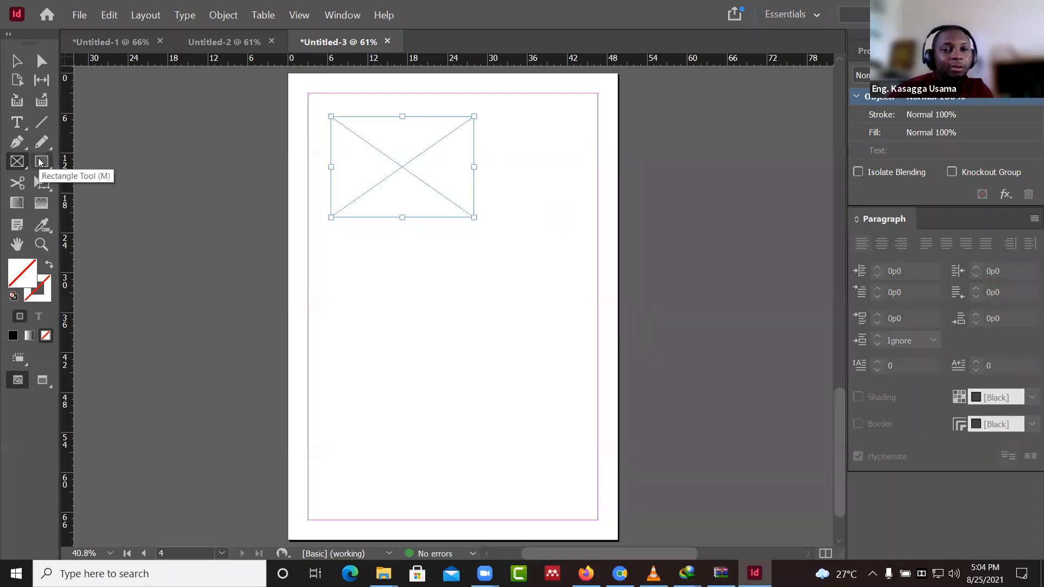
pyautogui.click(40, 162)
pyautogui.moveTo(331, 239); pyautogui.dragTo(475, 360)
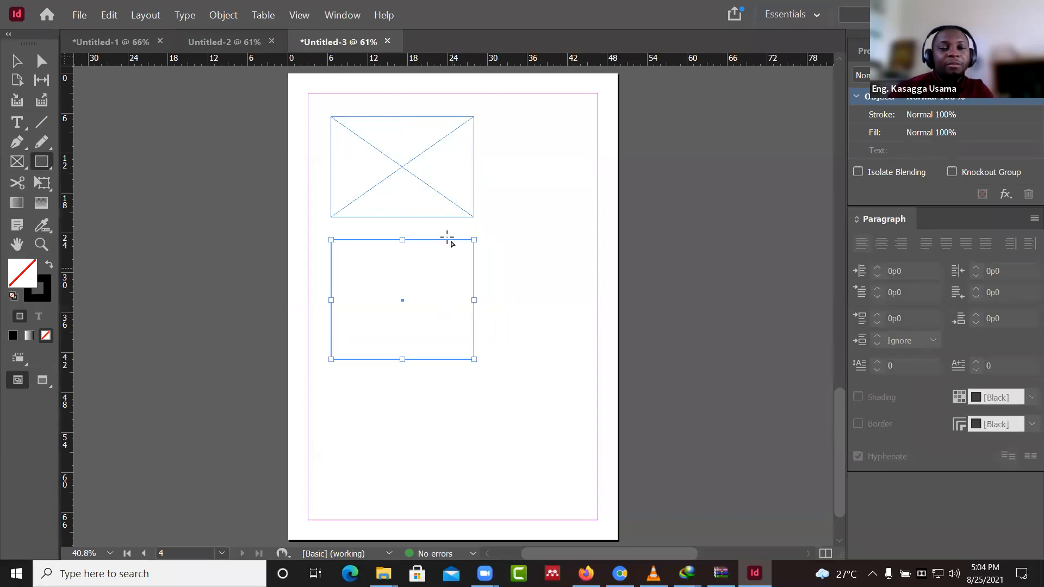
pyautogui.click(41, 61)
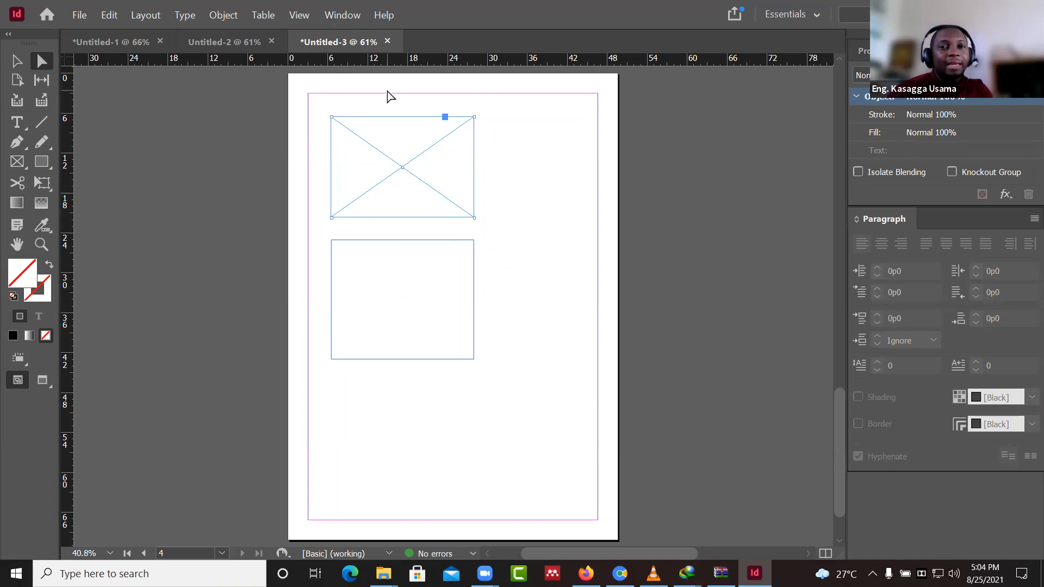
# - Look through the view and screen mode options, preview the page in Presentation mode, and return to the normal view
pyautogui.click(298, 16)
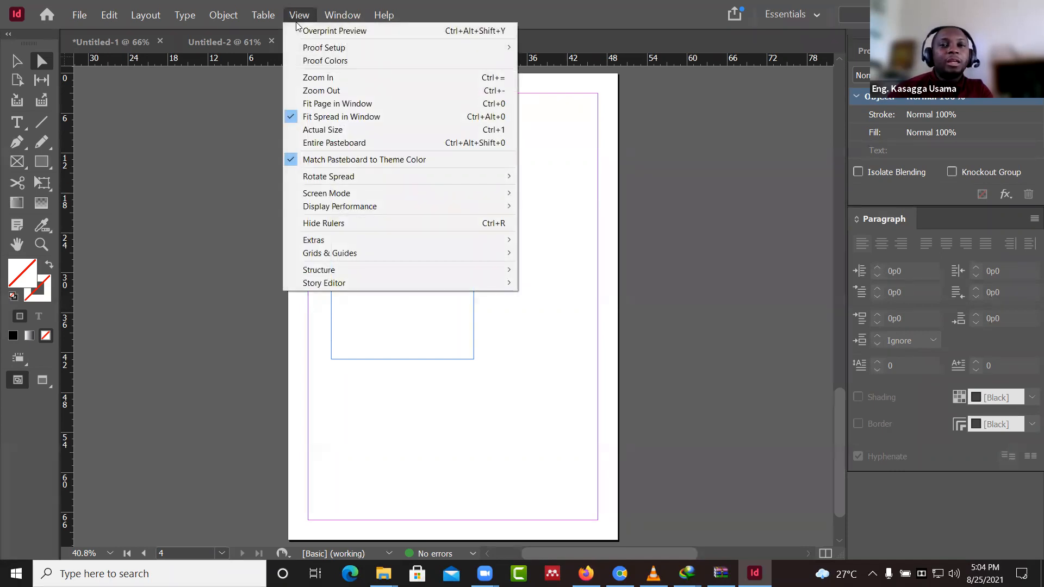
pyautogui.click(705, 26)
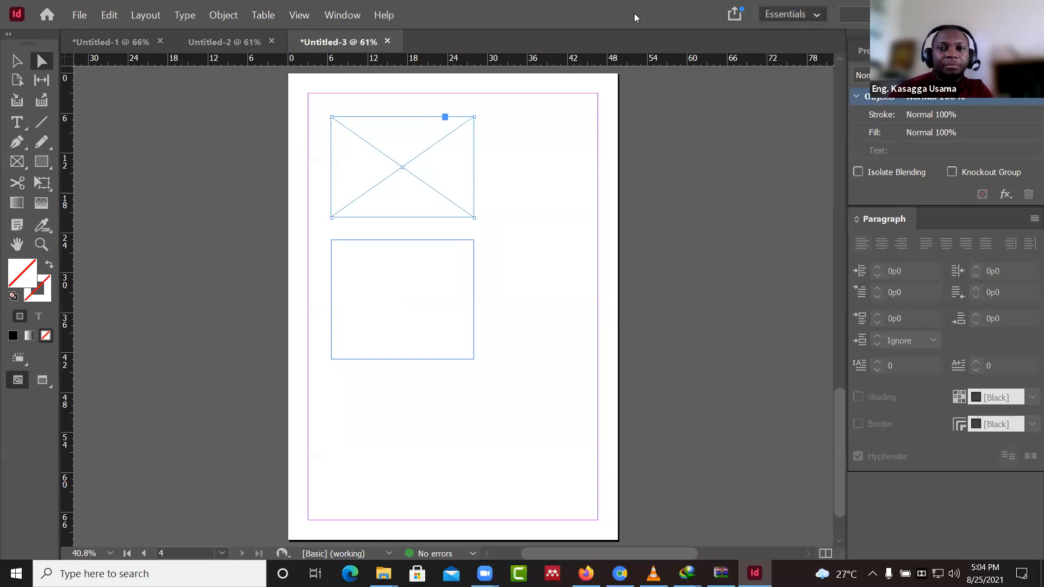
pyautogui.click(342, 16)
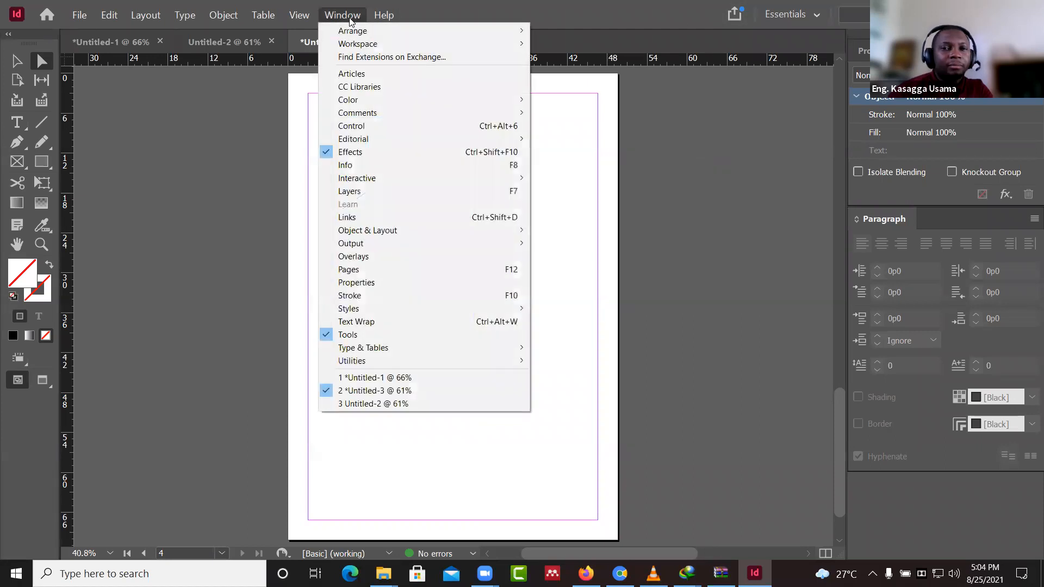
pyautogui.moveTo(299, 16)
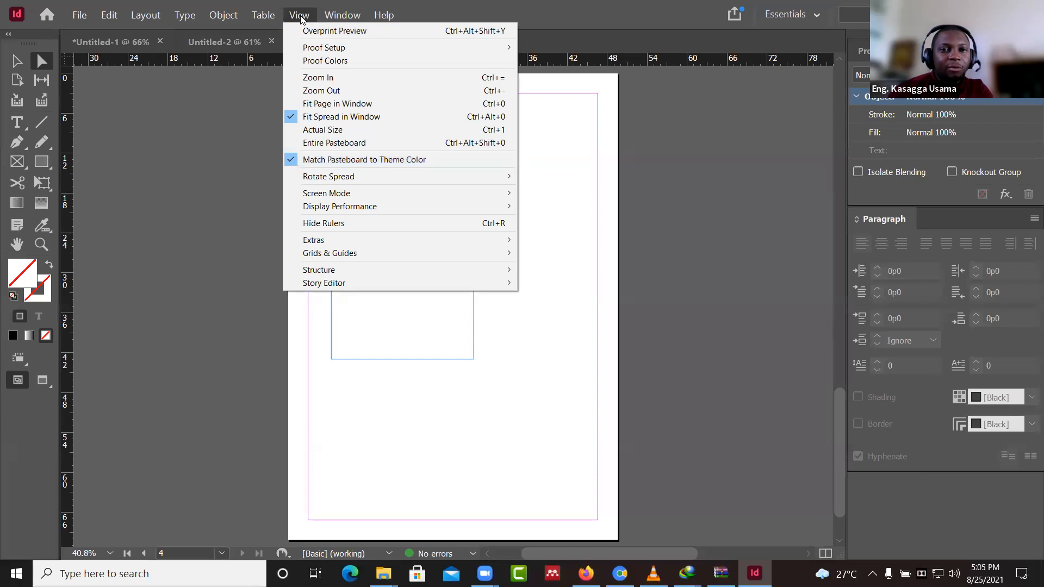
pyautogui.click(586, 17)
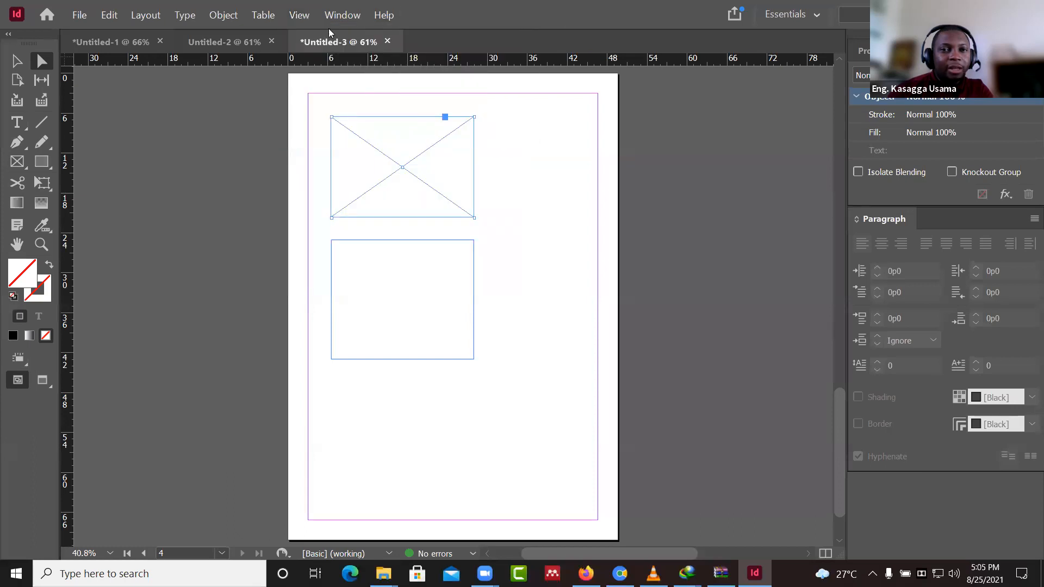
pyautogui.click(300, 16)
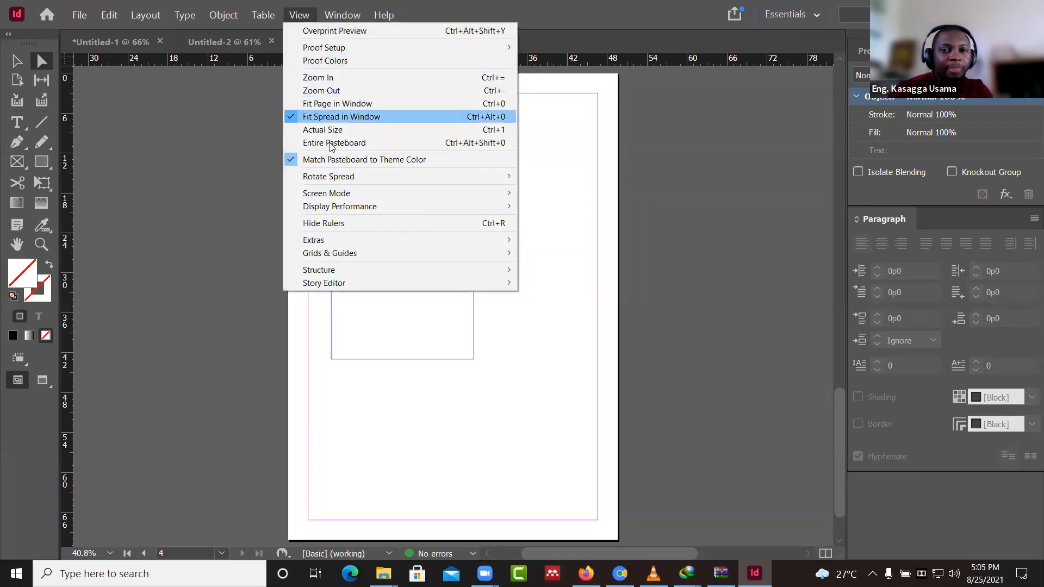
pyautogui.moveTo(321, 195)
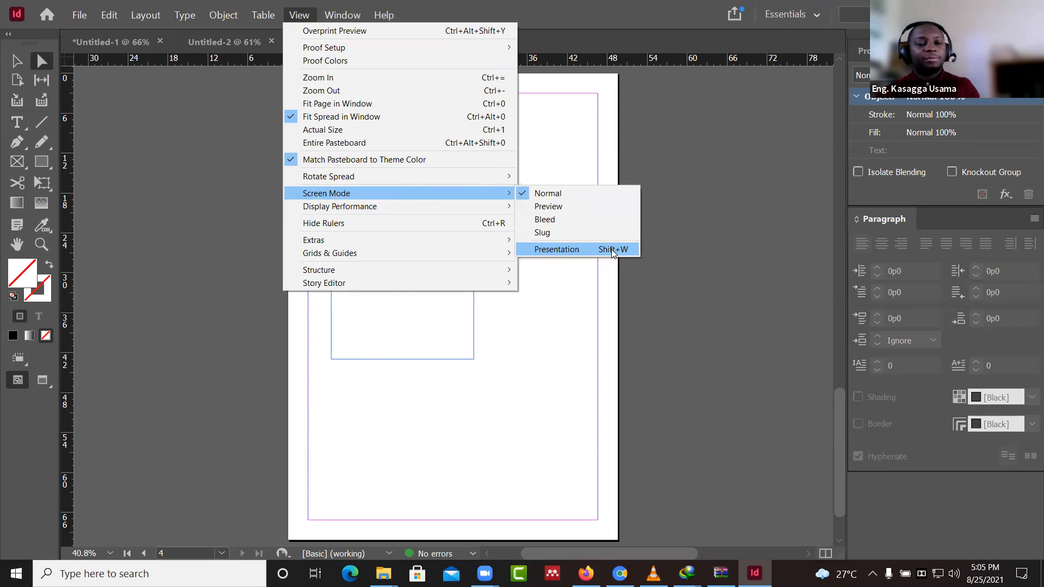
pyautogui.click(618, 22)
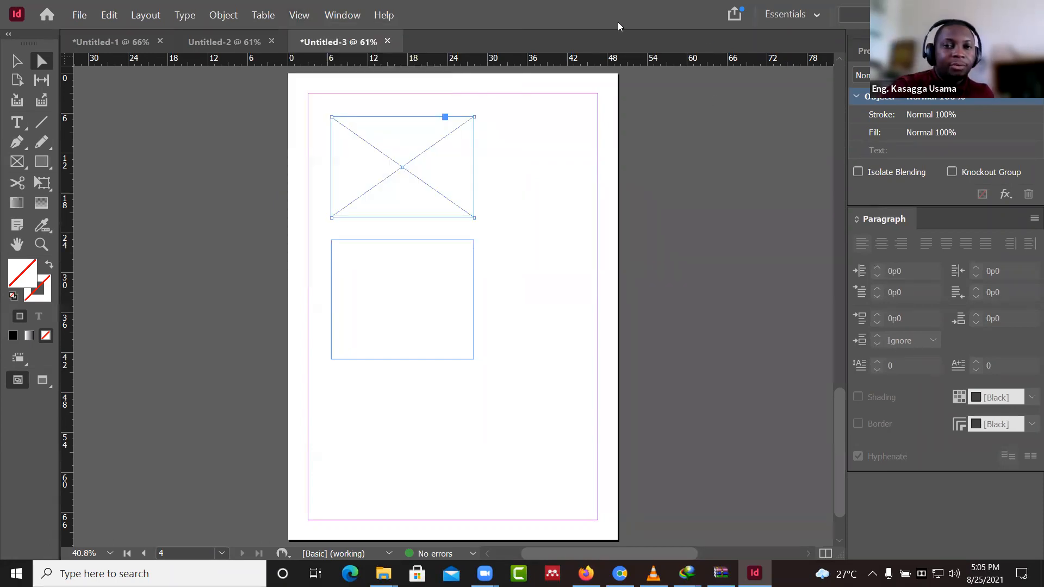
pyautogui.hotkey('shift', 'w')
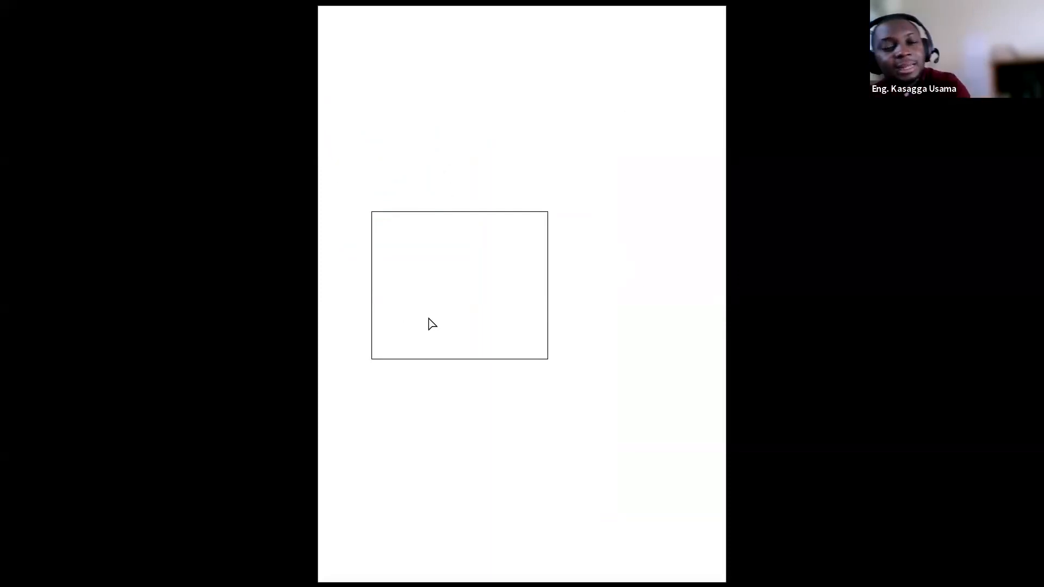
pyautogui.press('Escape')
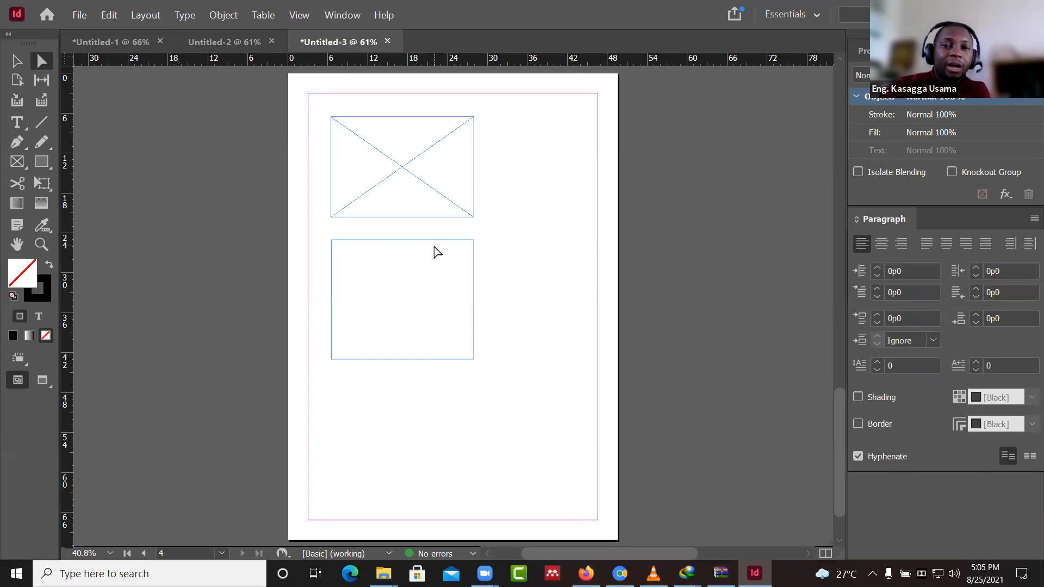
# - Delete the plain rectangle below the placeholder frame
pyautogui.click(434, 240)
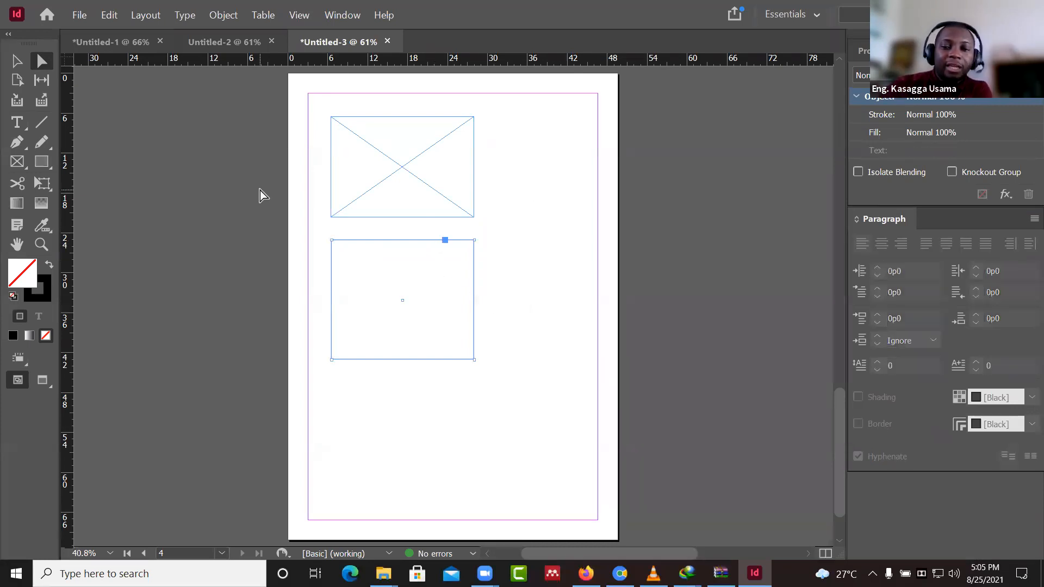
pyautogui.click(18, 60)
pyautogui.click(370, 254)
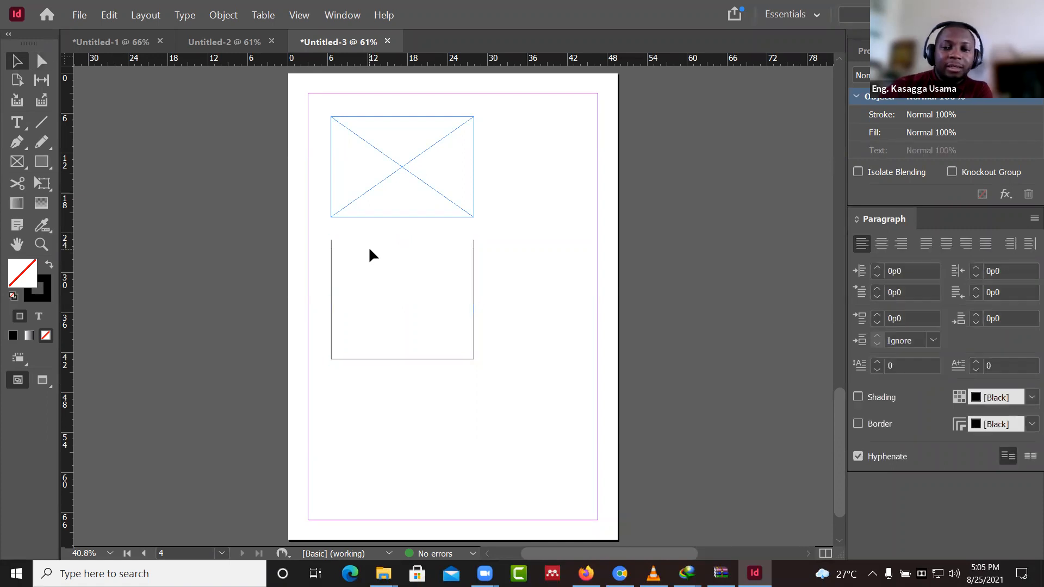
pyautogui.moveTo(564, 289); pyautogui.dragTo(256, 331)
pyautogui.press('Delete')
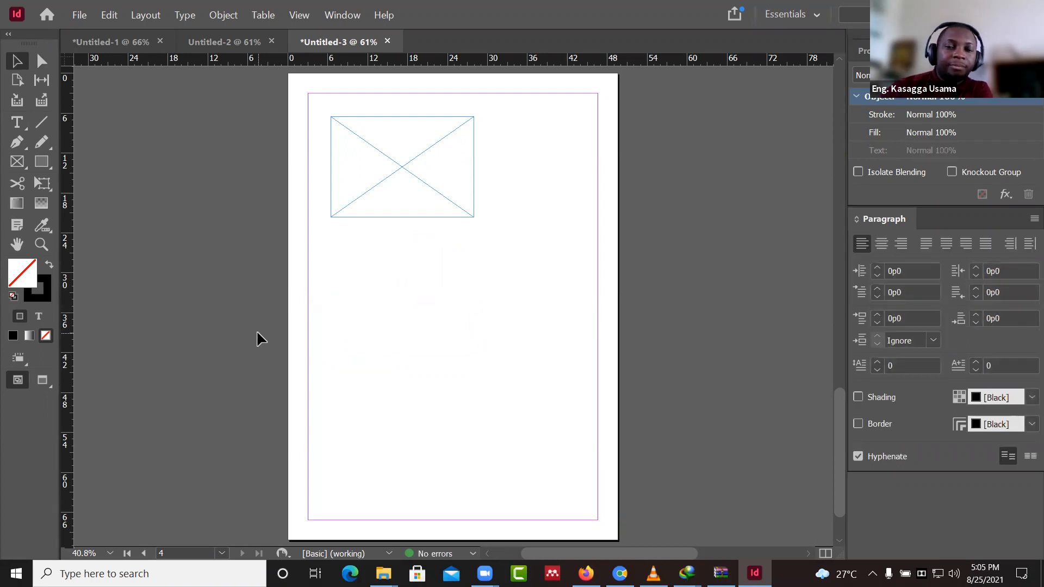
# - Reshape the placeholder frame into a header strip along the top margin, spanning both side margins, about 43p7 wide and 4p3 high
pyautogui.click(421, 176)
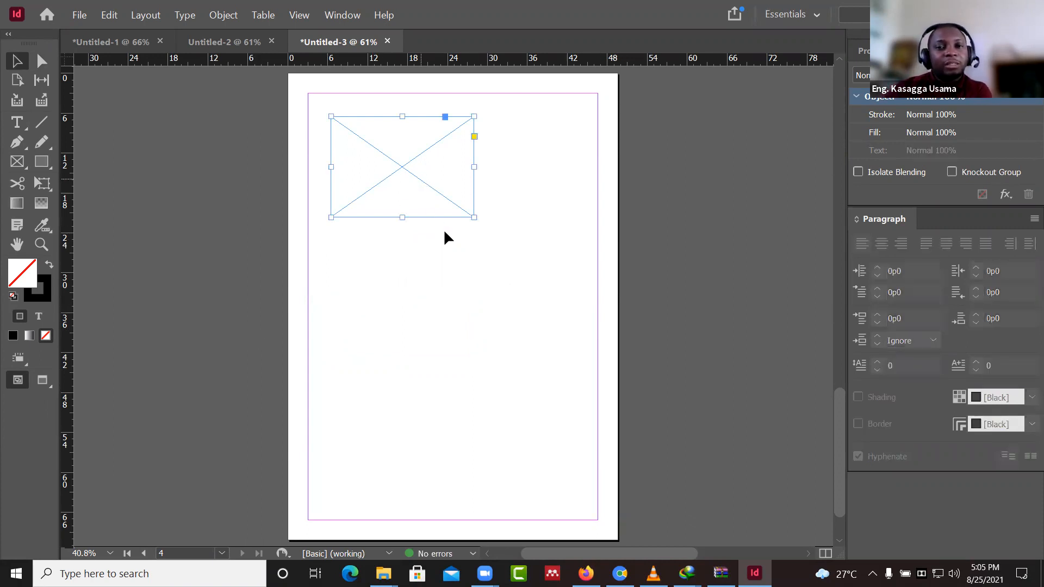
pyautogui.moveTo(472, 216); pyautogui.dragTo(445, 163)
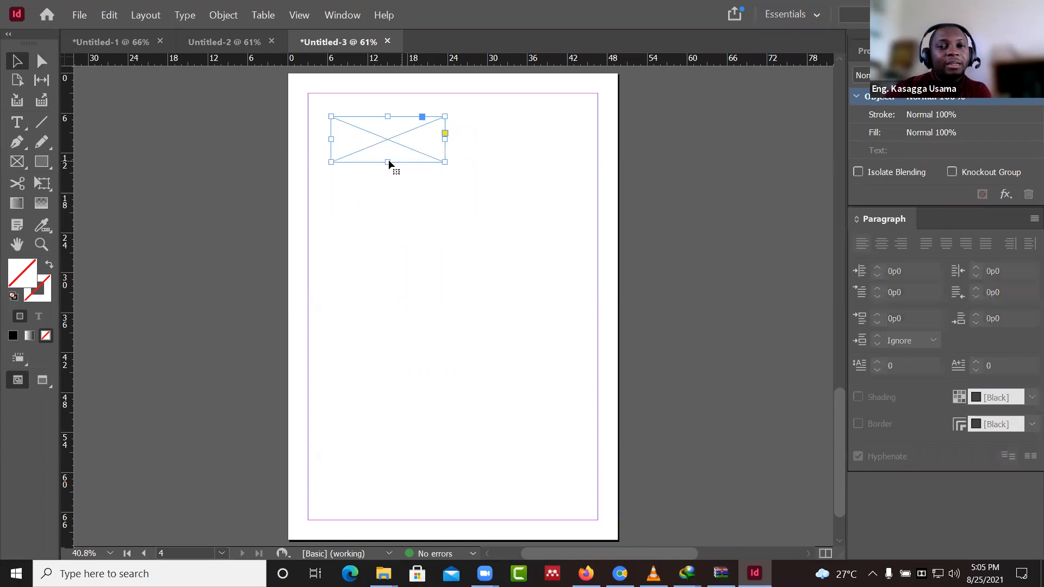
pyautogui.moveTo(388, 146); pyautogui.dragTo(598, 123)
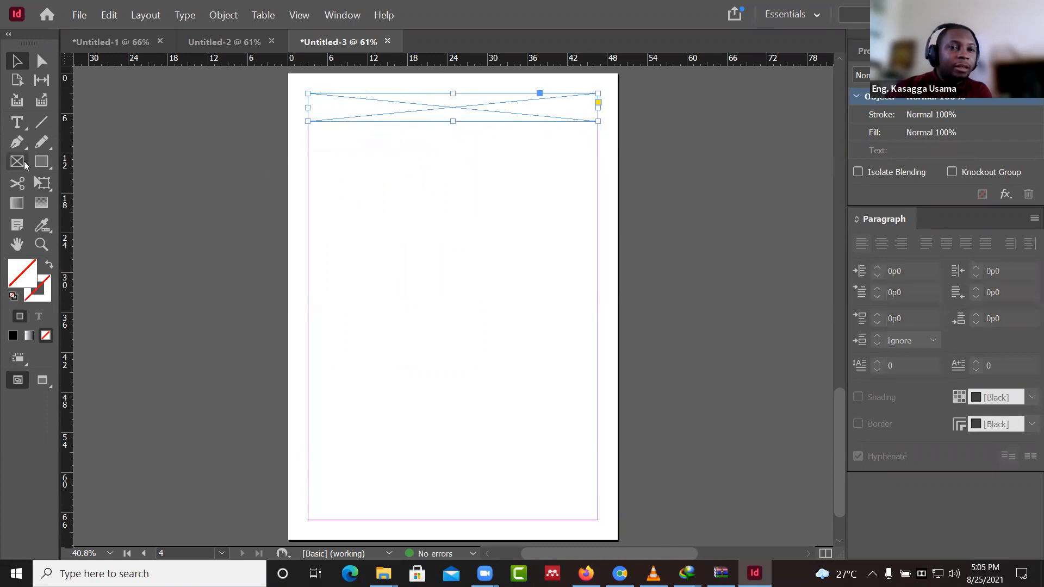
# - Draw two side-by-side rectangular placeholder frames below the header strip, reaching down to the bottom margin with a narrow gap between them
pyautogui.press('f')
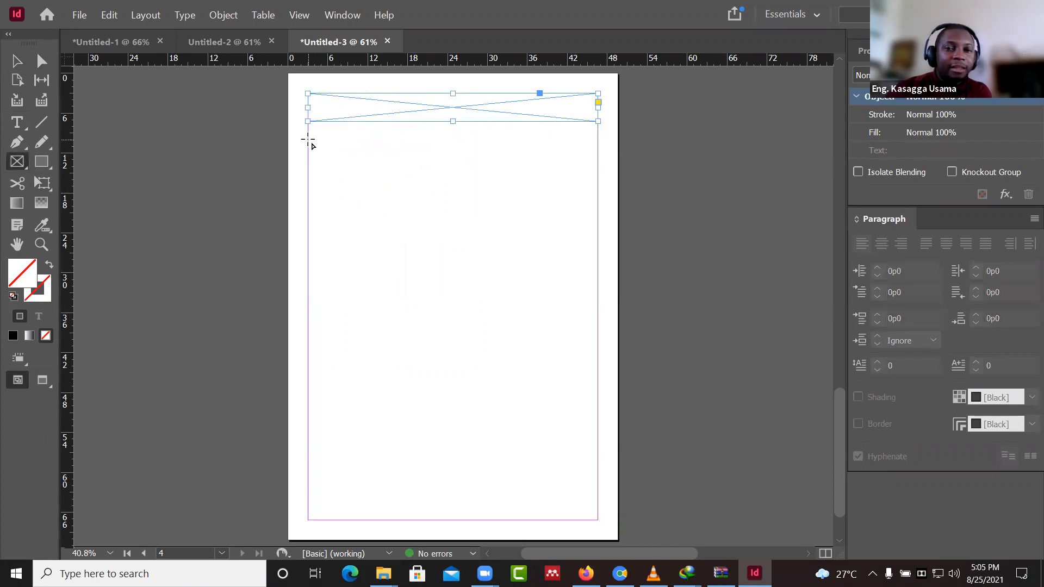
pyautogui.moveTo(309, 131)
pyautogui.mouseDown()
pyautogui.moveTo(348, 222)
pyautogui.moveTo(441, 331)
pyautogui.moveTo(453, 520)
pyautogui.mouseUp()
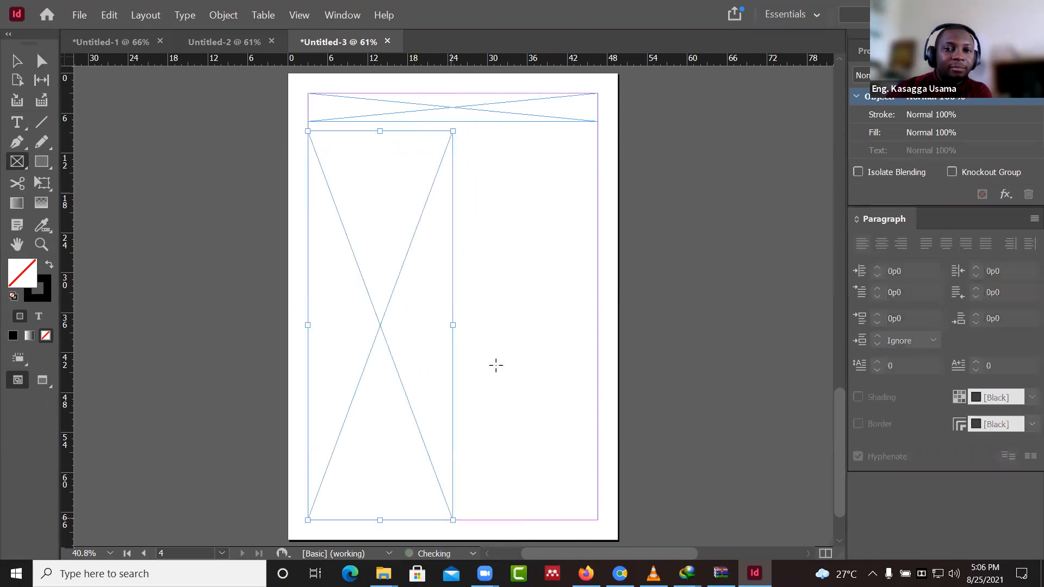
pyautogui.moveTo(458, 131)
pyautogui.mouseDown()
pyautogui.moveTo(478, 266)
pyautogui.moveTo(587, 517)
pyautogui.moveTo(599, 520)
pyautogui.mouseUp()
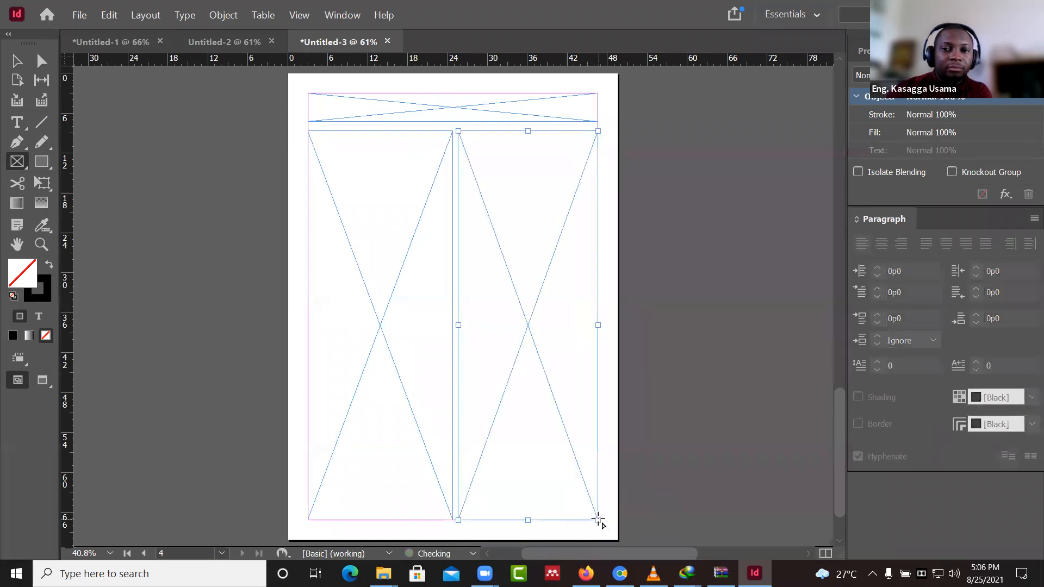
# - Fill the header frame with the cyan swatch C=100 M=0 Y=0 K=0
pyautogui.click(41, 61)
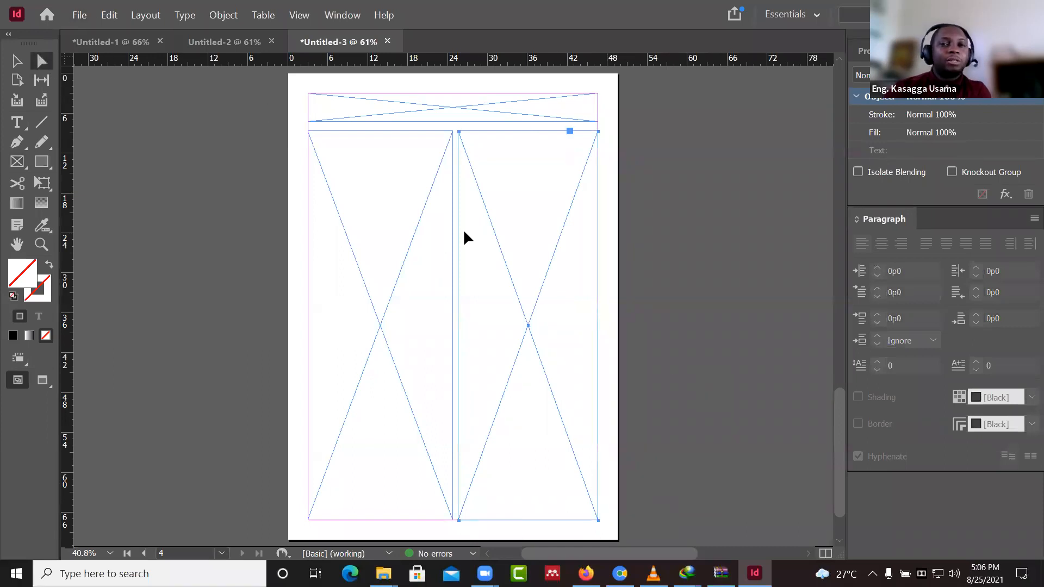
pyautogui.click(482, 123)
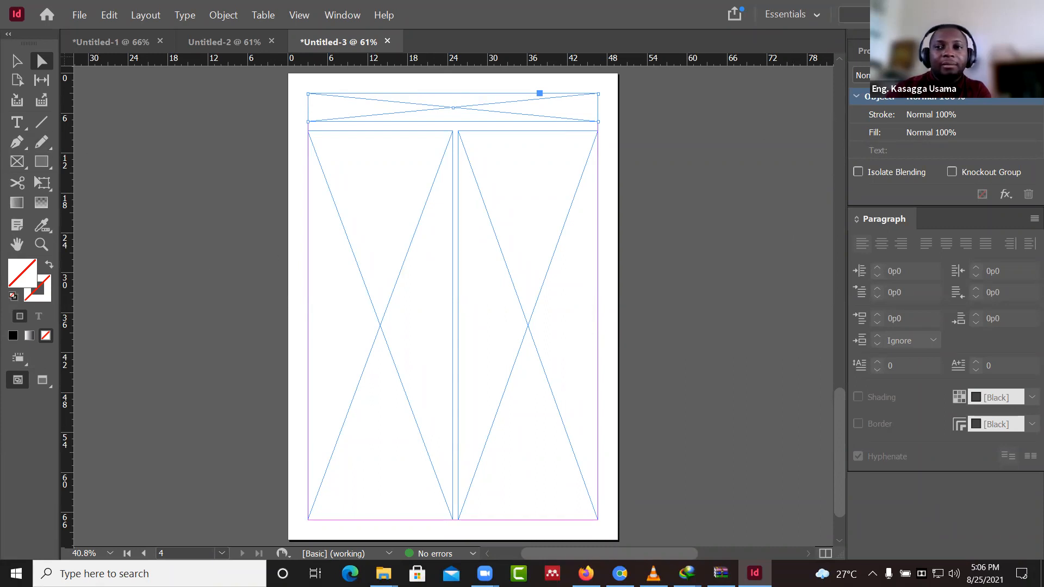
pyautogui.click(864, 50)
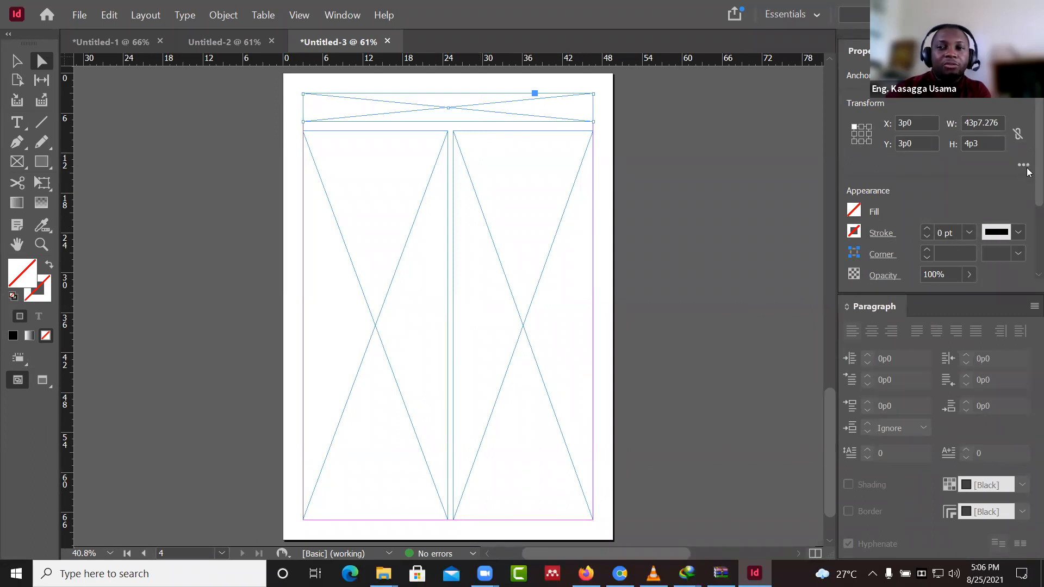
pyautogui.scroll(-2, 1029, 174)
pyautogui.scroll(3, 1028, 140)
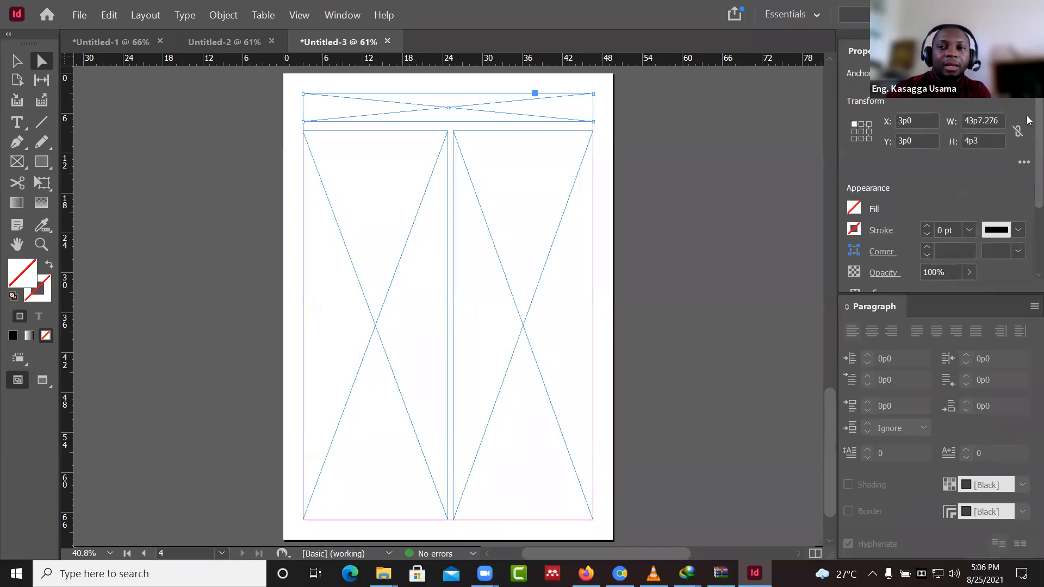
pyautogui.click(854, 209)
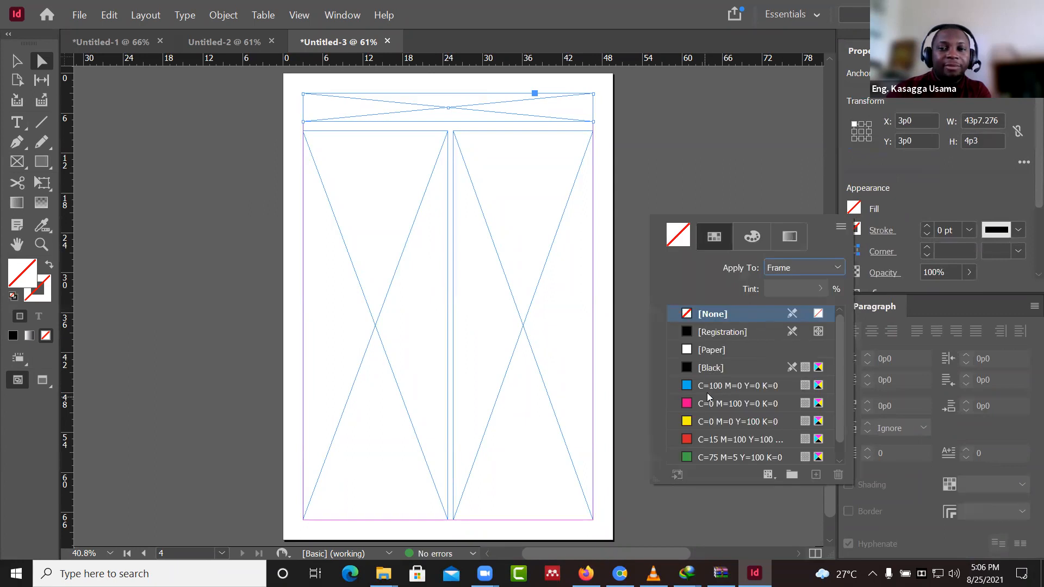
pyautogui.click(711, 387)
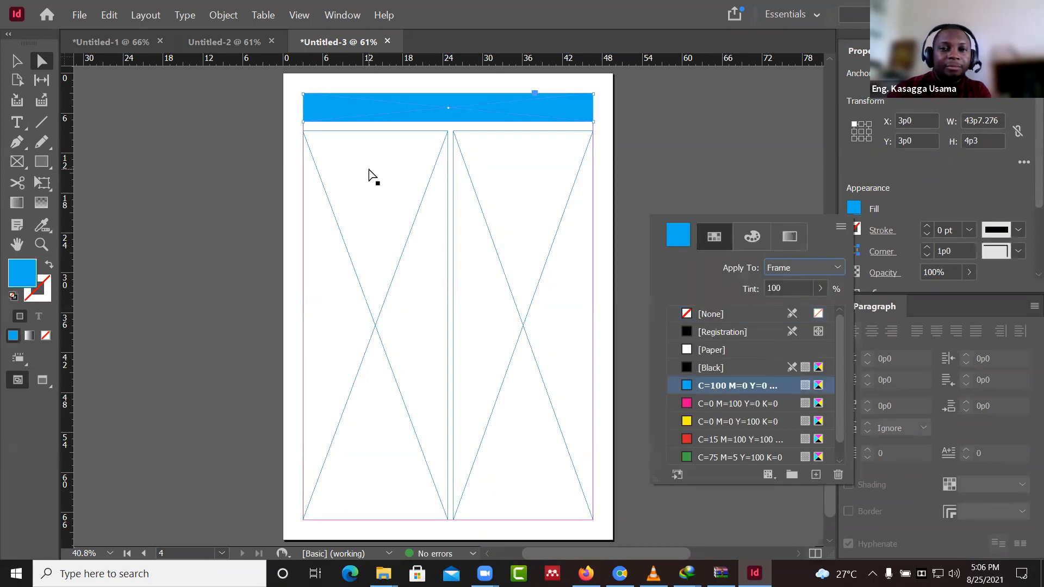
# - Fill the left column frame with the yellow swatch C=0 M=0 Y=100 K=0
pyautogui.click(399, 131)
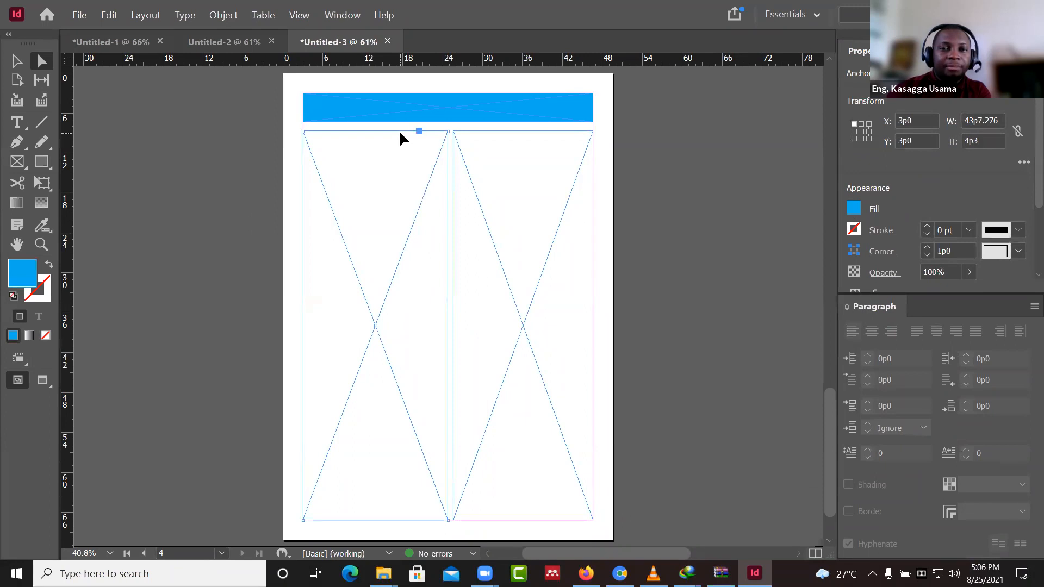
pyautogui.click(855, 209)
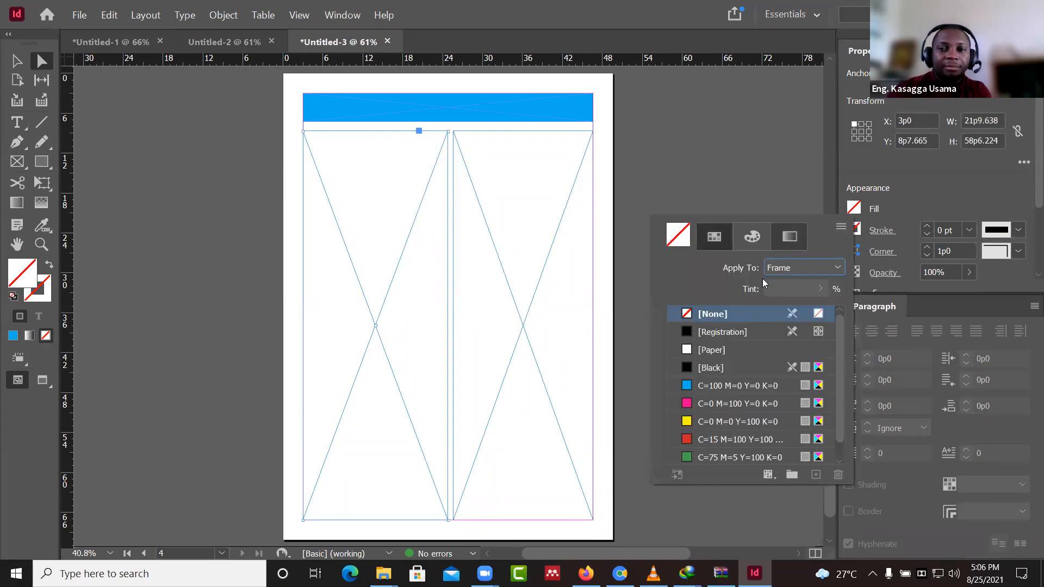
pyautogui.click(707, 422)
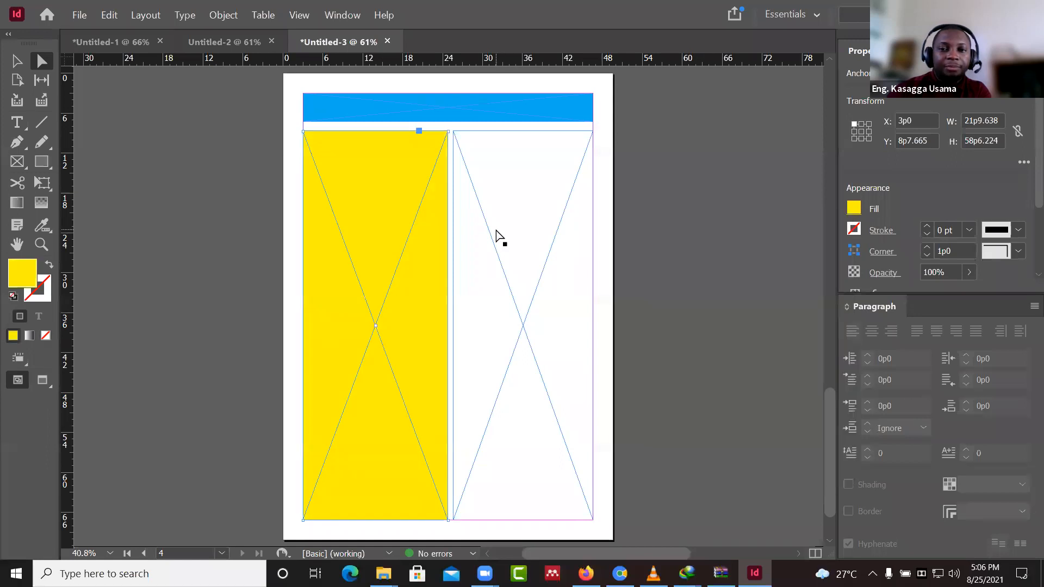
# - Fill the right column frame with the red swatch C=15 M=100 Y=100 and preview the page in presentation mode
pyautogui.click(520, 171)
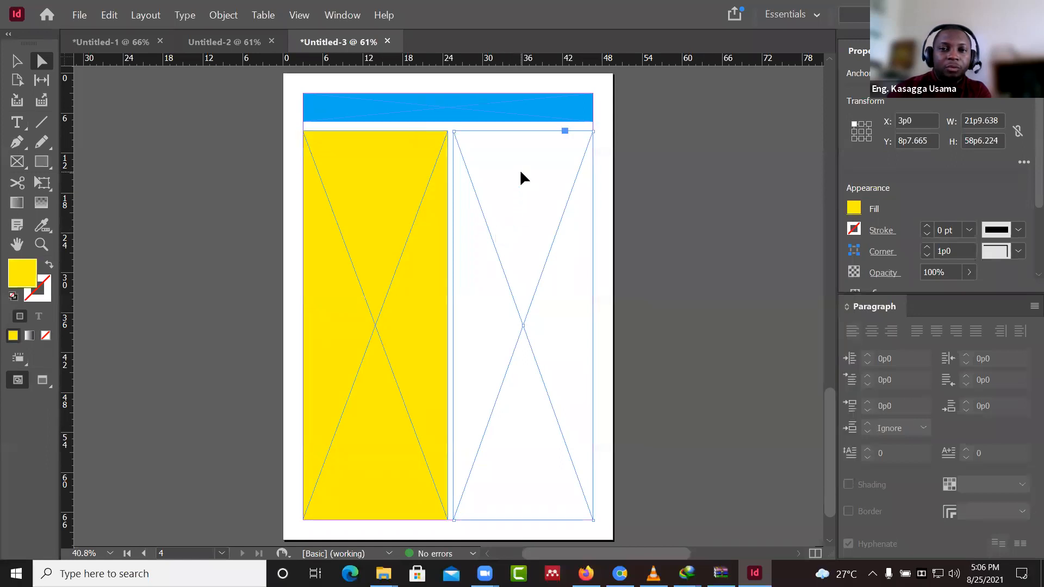
pyautogui.click(853, 209)
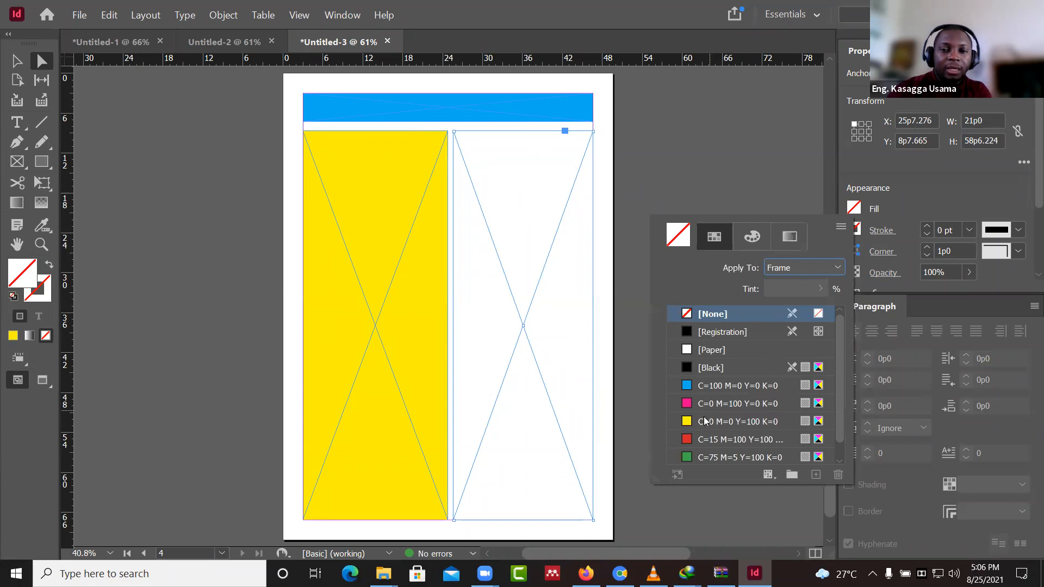
pyautogui.click(707, 439)
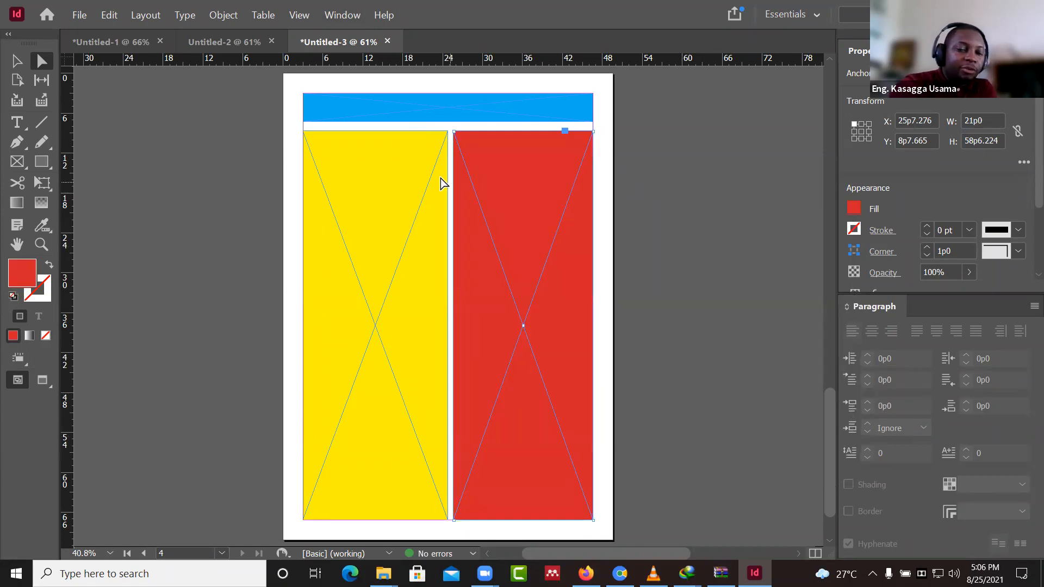
pyautogui.hotkey('shift', 'w')
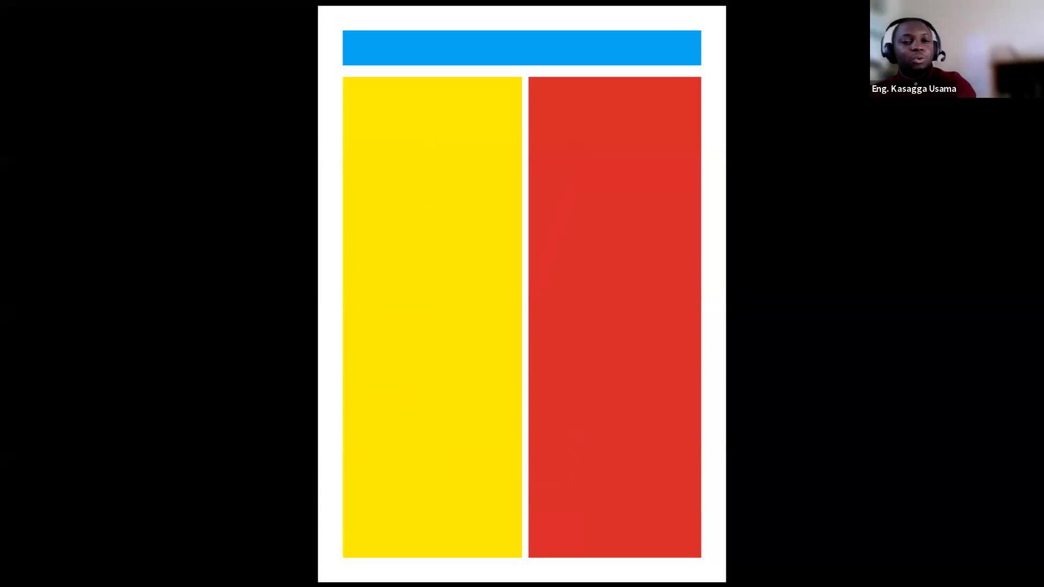
pyautogui.press('Escape')
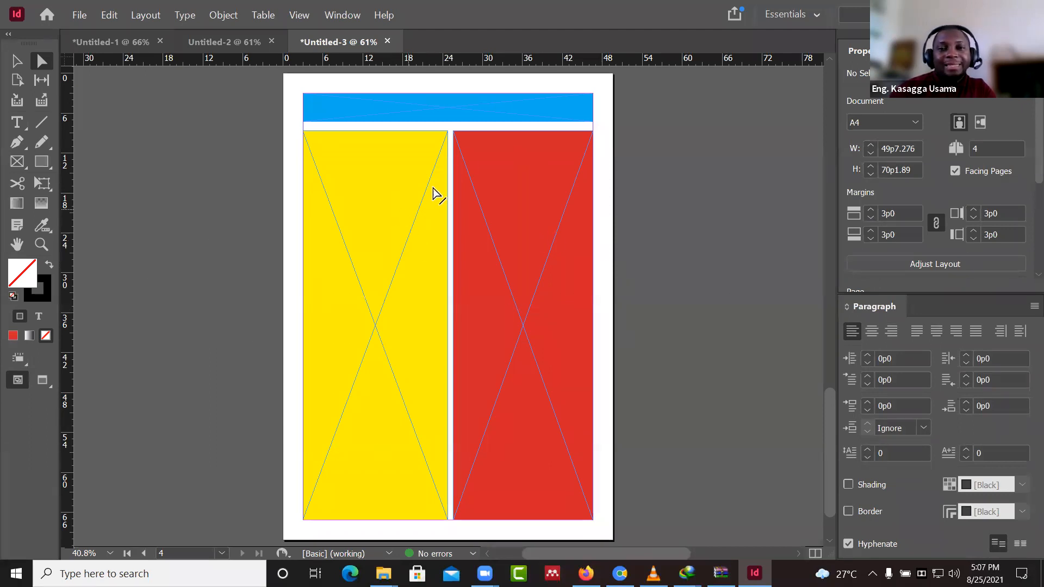
# - Shorten the red frame from its bottom edge to about 25p4 high and the yellow frame from its top edge to about 32p8
pyautogui.click(522, 246)
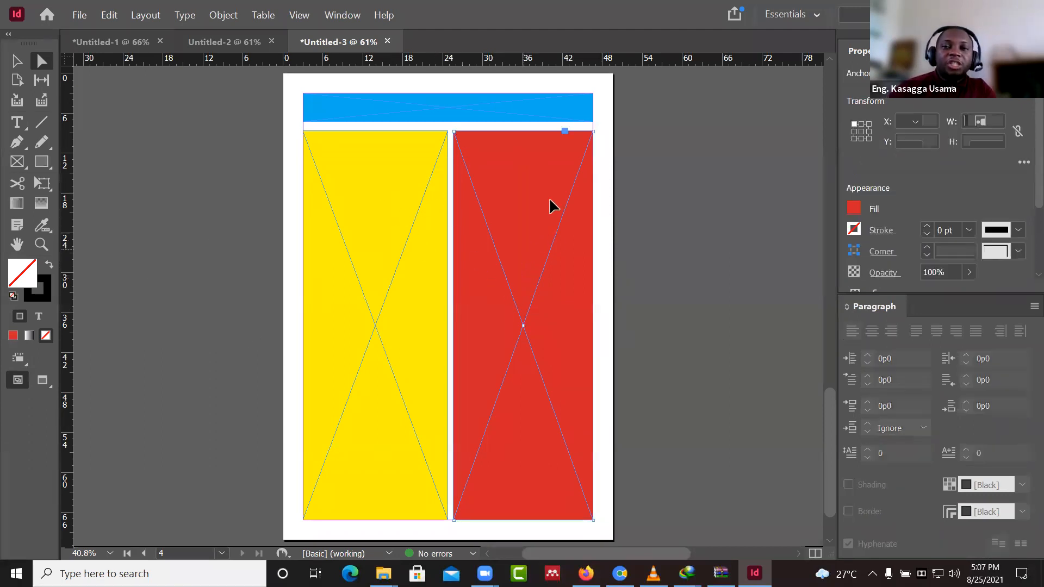
pyautogui.click(15, 62)
pyautogui.moveTo(525, 519); pyautogui.dragTo(538, 299)
pyautogui.click(346, 500)
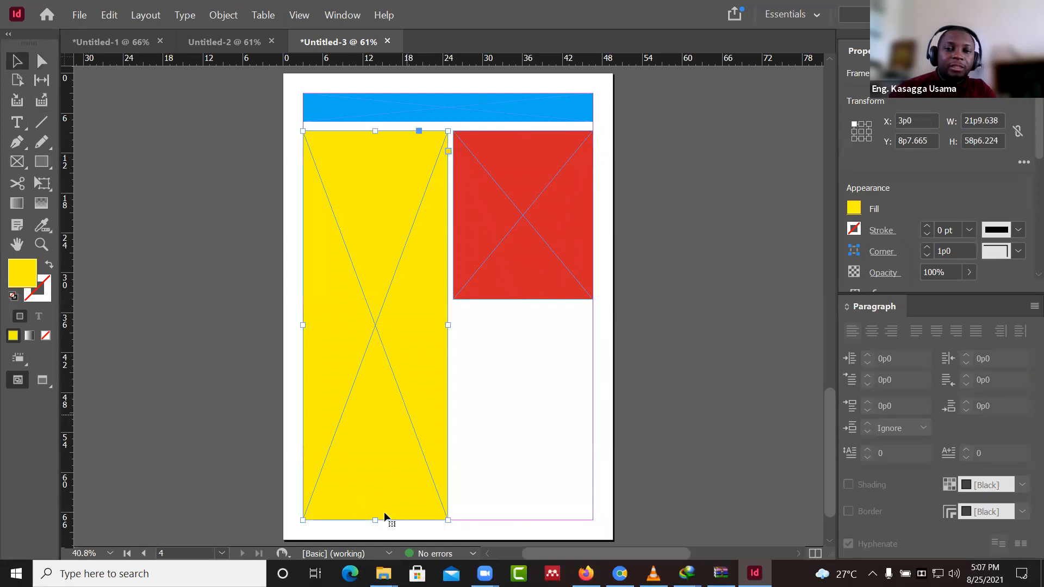
pyautogui.moveTo(376, 133); pyautogui.dragTo(376, 302)
# - Place the yellow frame below the red one against the right margin, and widen the red frame to the left margin, about 43p7 wide
pyautogui.click(517, 346)
pyautogui.moveTo(482, 374); pyautogui.dragTo(539, 376)
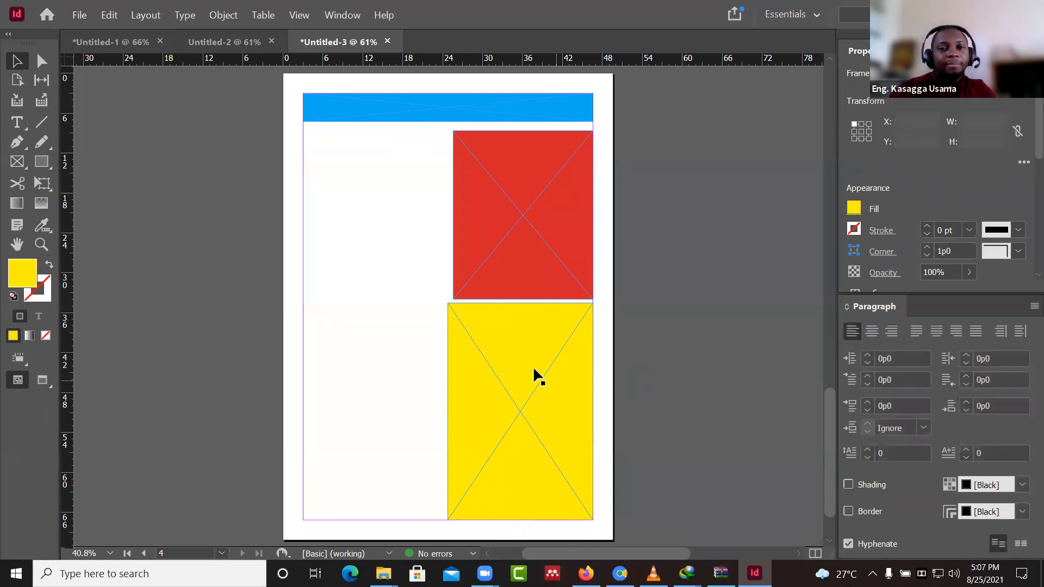
pyautogui.click(512, 257)
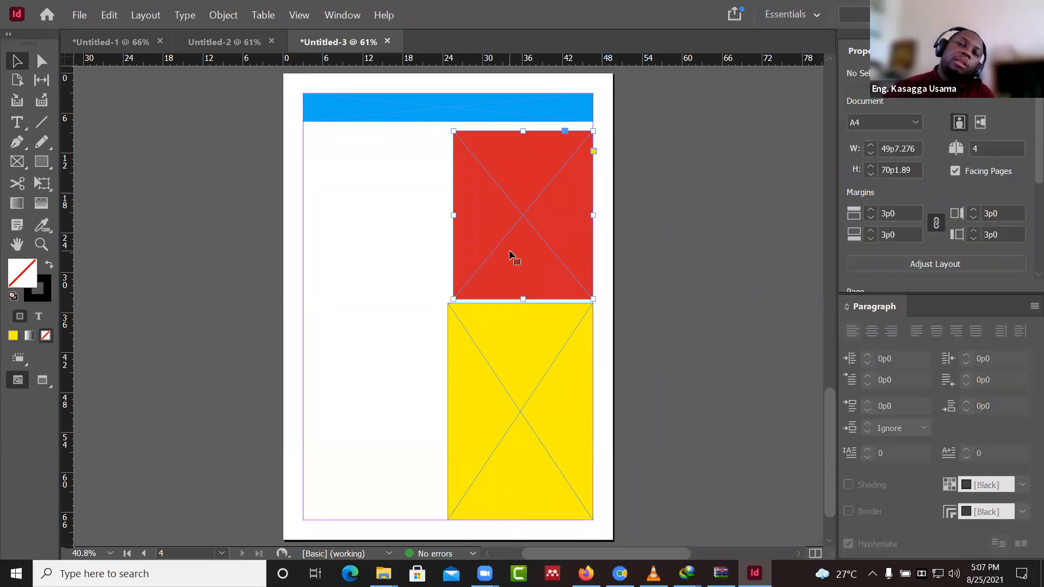
pyautogui.moveTo(454, 215); pyautogui.dragTo(303, 209)
# - Duplicate the yellow frame beside itself against the left margin and narrow the copy to about 21p0 wide, leaving a small gap
pyautogui.click(475, 400)
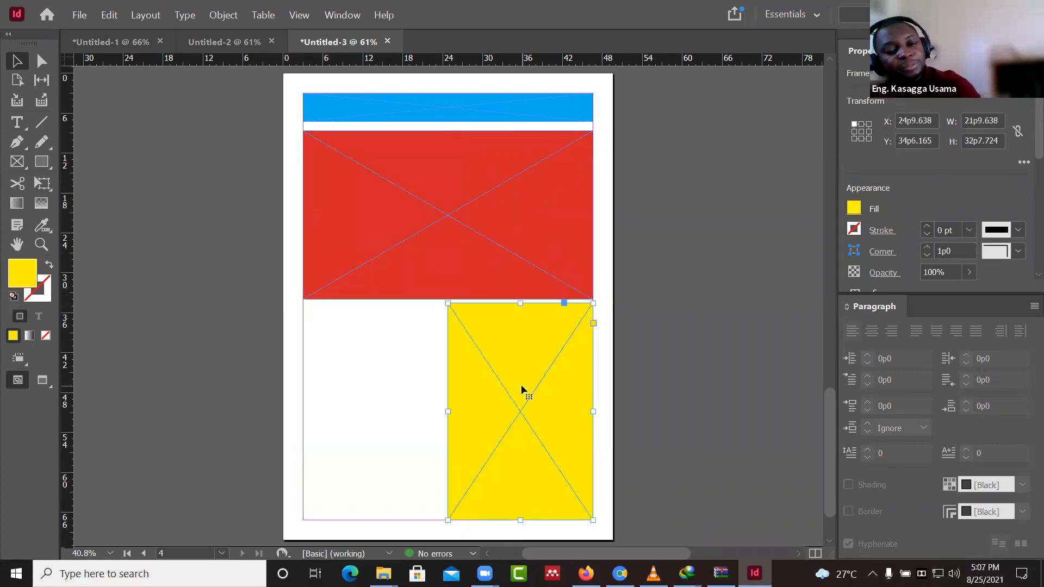
pyautogui.hotkey('ctrl', 'v')
pyautogui.moveTo(472, 249); pyautogui.dragTo(403, 356)
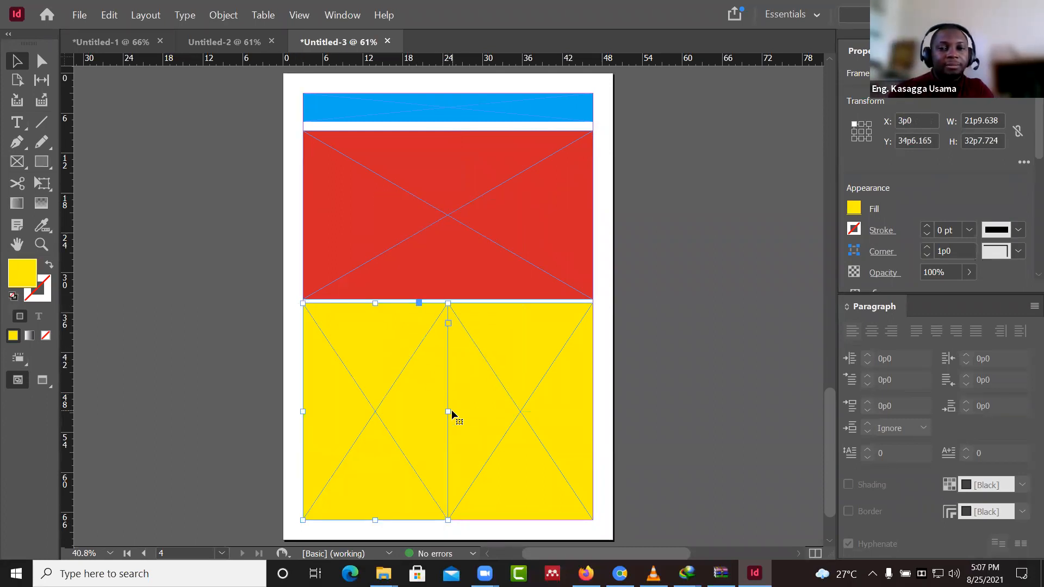
pyautogui.moveTo(448, 411); pyautogui.dragTo(442, 411)
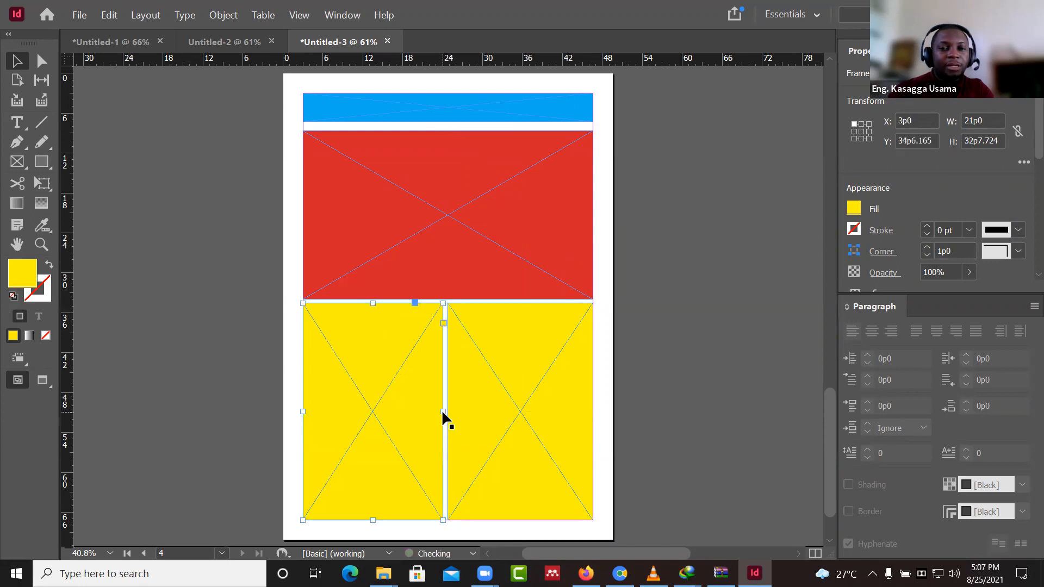
# - Deselect everything and preview the rearranged page in presentation mode
pyautogui.click(651, 393)
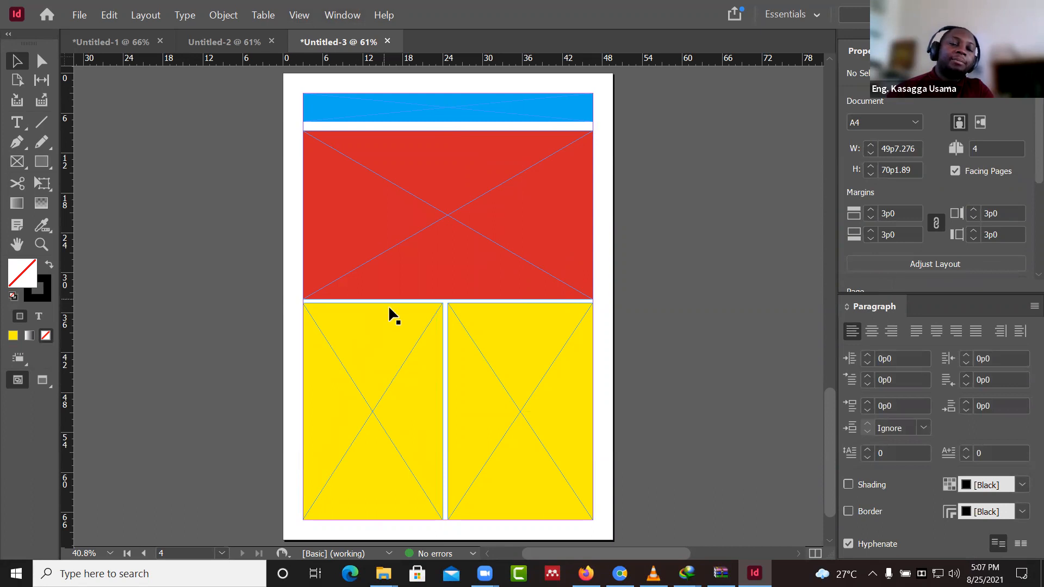
pyautogui.hotkey('shift', 'w')
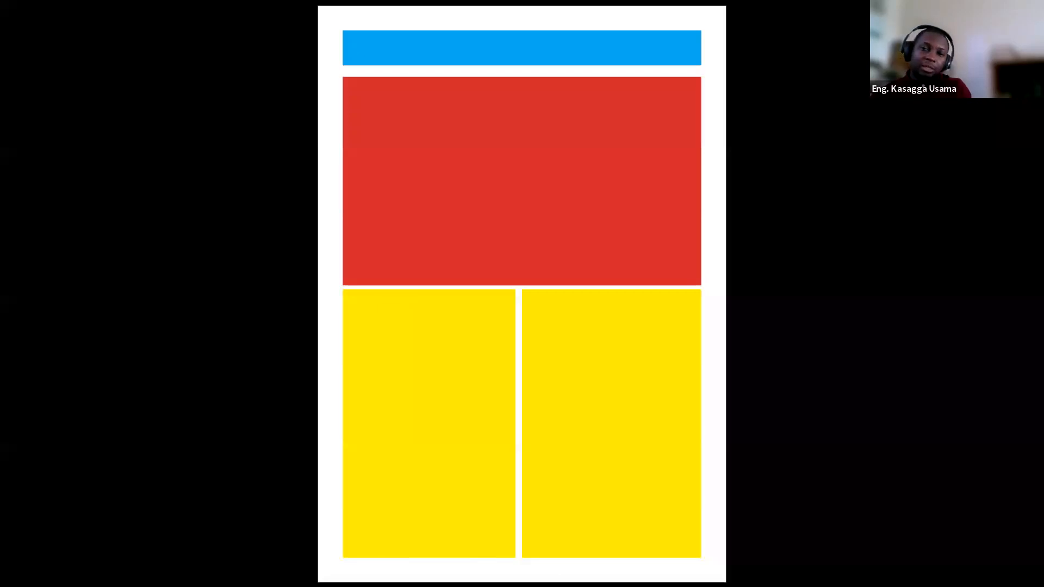
pyautogui.press('Escape')
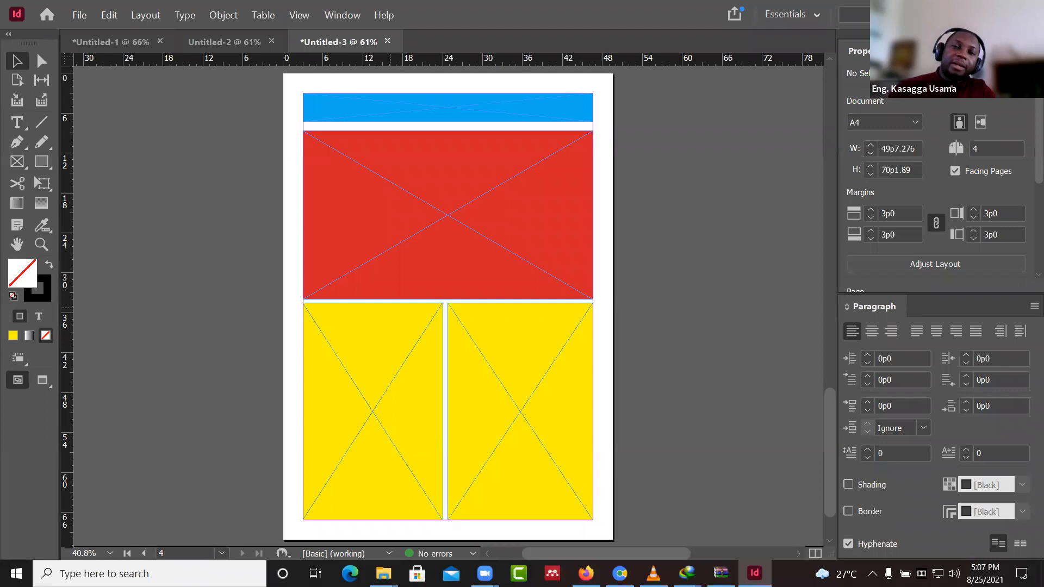
# - Set the fill of the wide red frame below the header to None
pyautogui.click(496, 185)
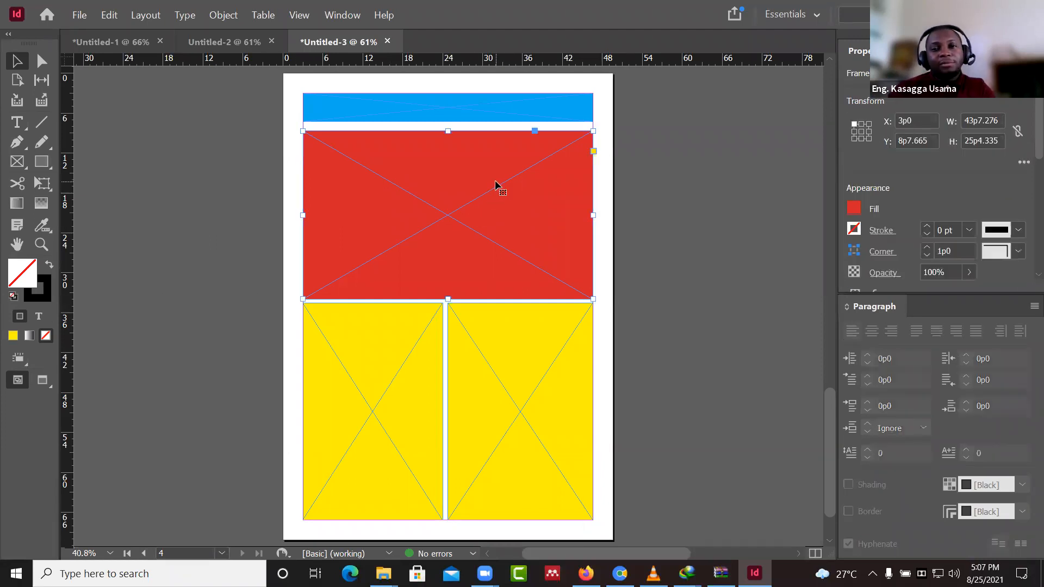
pyautogui.click(854, 208)
pyautogui.click(702, 314)
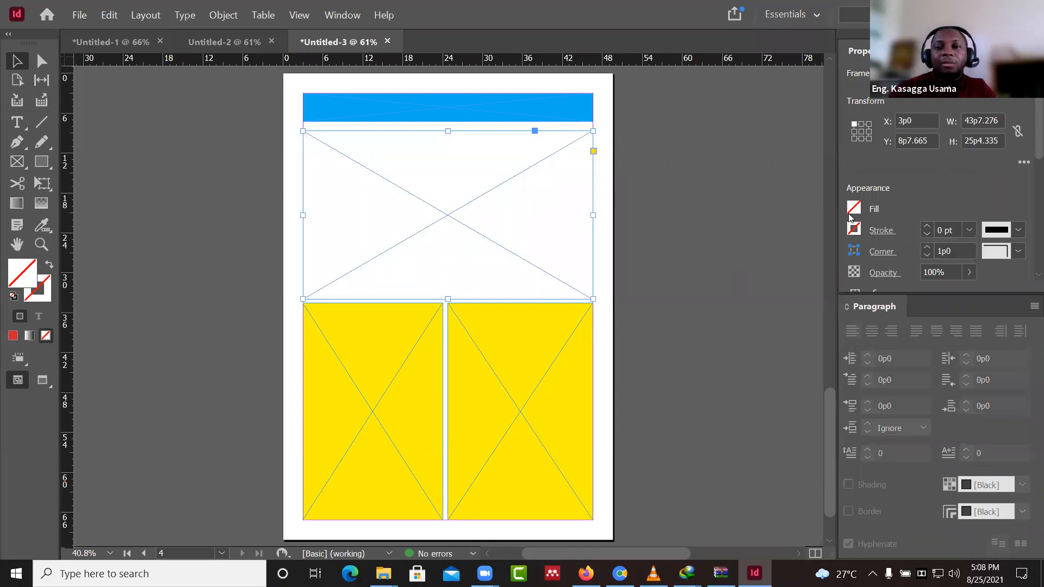
pyautogui.click(853, 209)
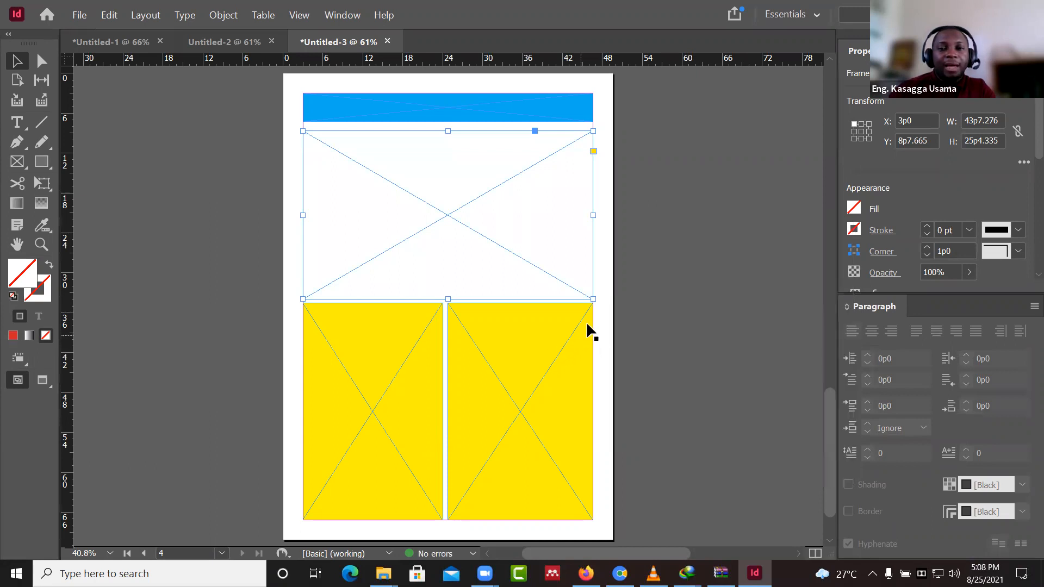
pyautogui.click(681, 303)
# - Set the fill of both lower yellow frames to None
pyautogui.click(566, 347)
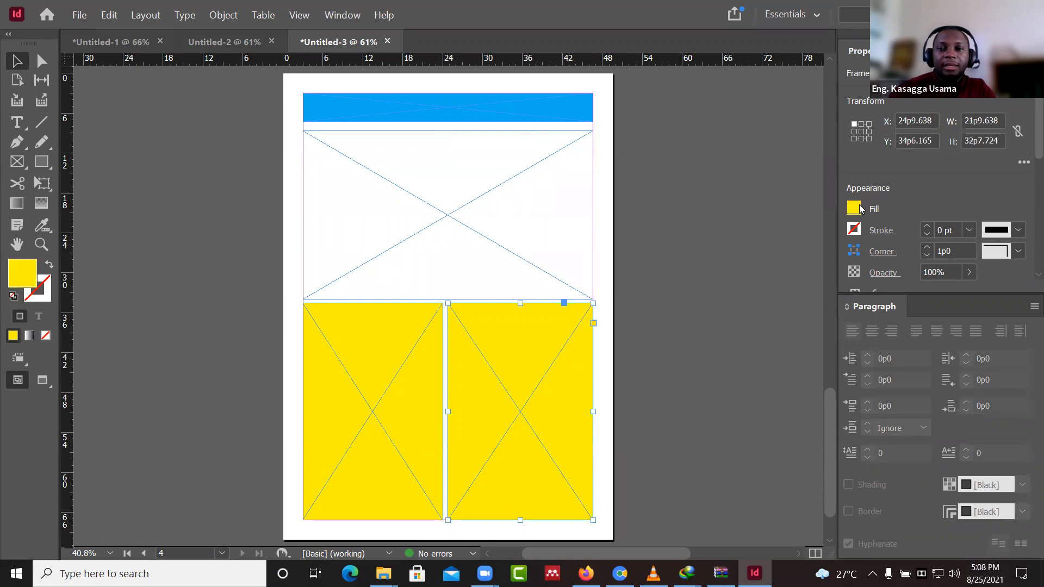
pyautogui.click(857, 209)
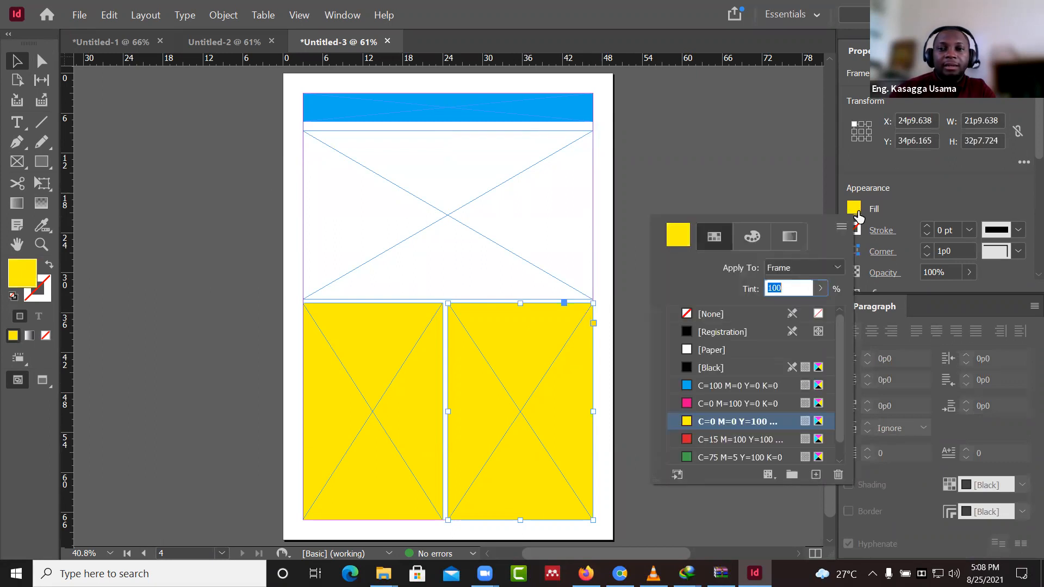
pyautogui.click(714, 317)
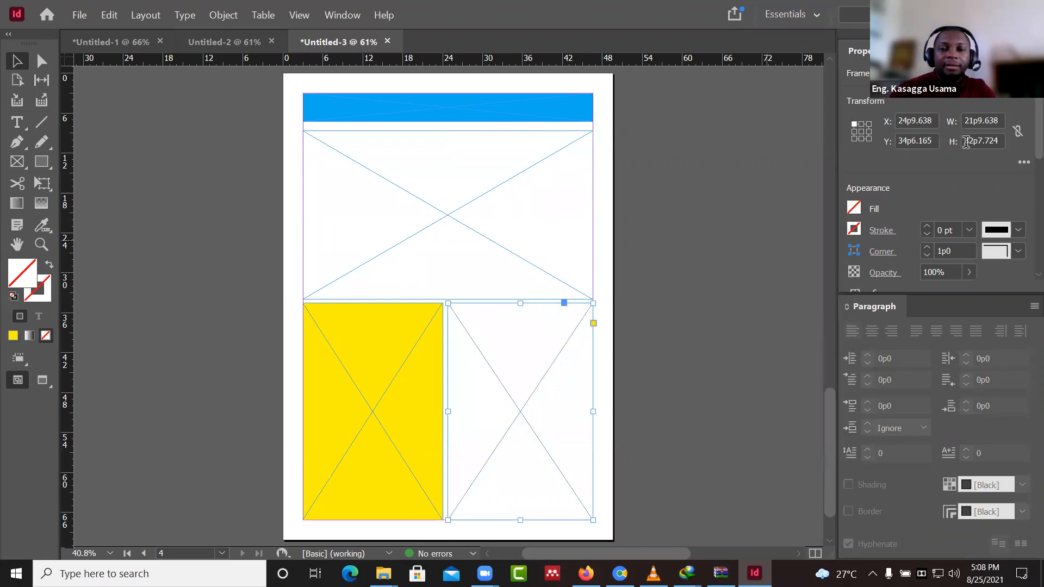
pyautogui.click(436, 338)
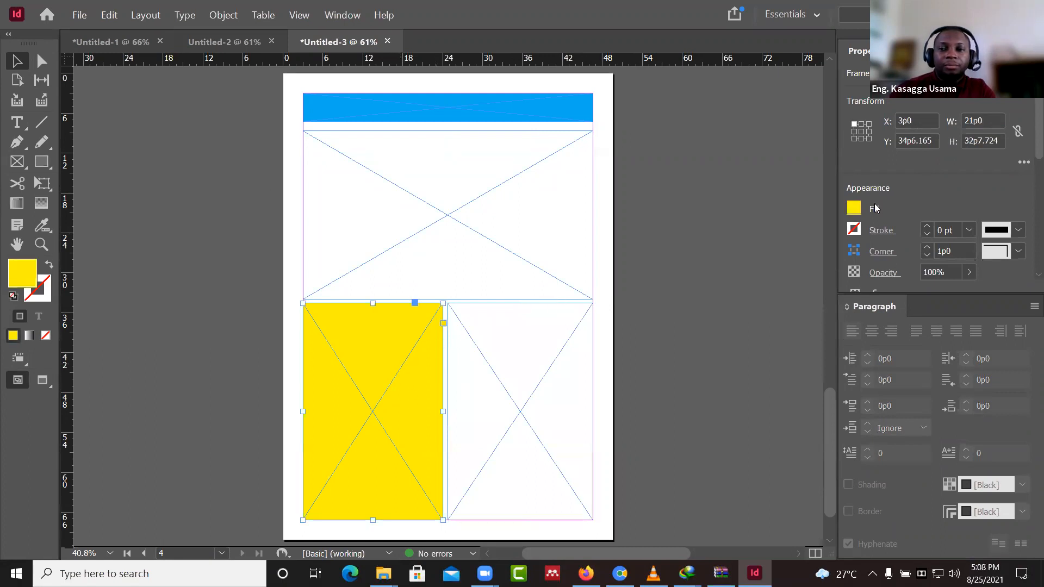
pyautogui.click(855, 210)
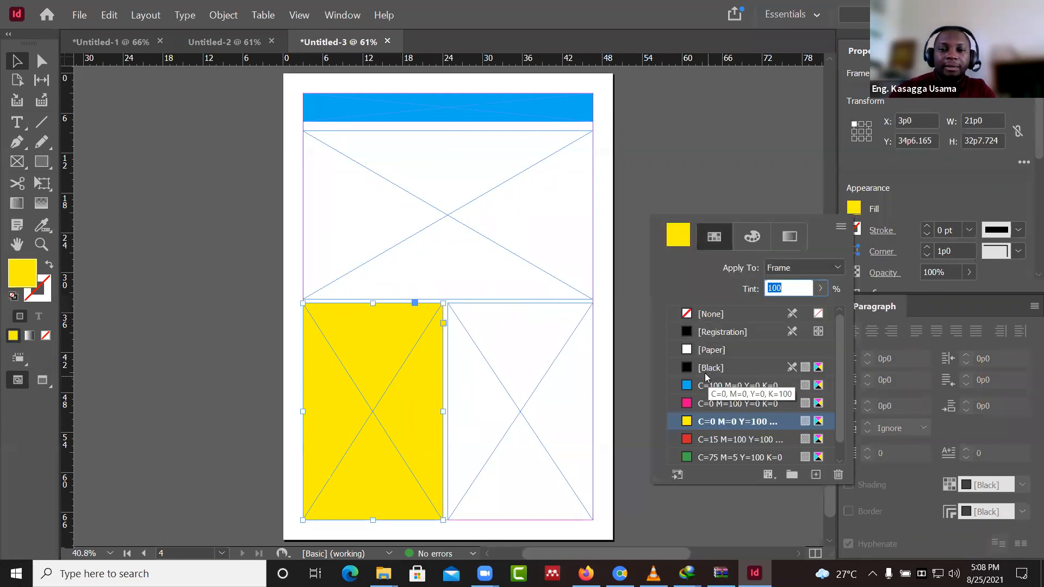
pyautogui.click(715, 318)
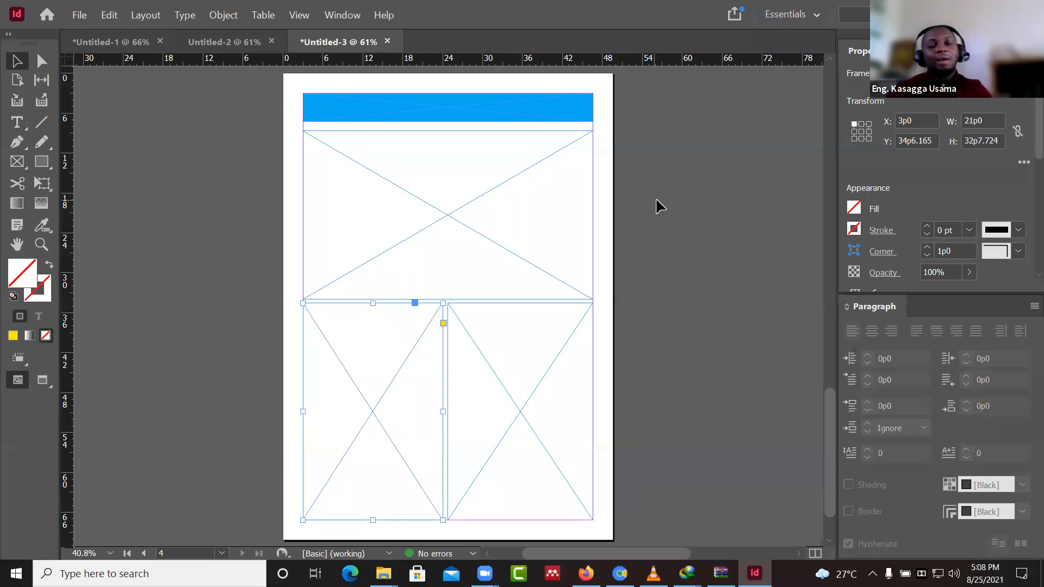
# - Turn the wide frame below the header into a text frame with the Type tool
pyautogui.click(415, 232)
pyautogui.click(409, 360)
pyautogui.click(520, 350)
pyautogui.click(504, 228)
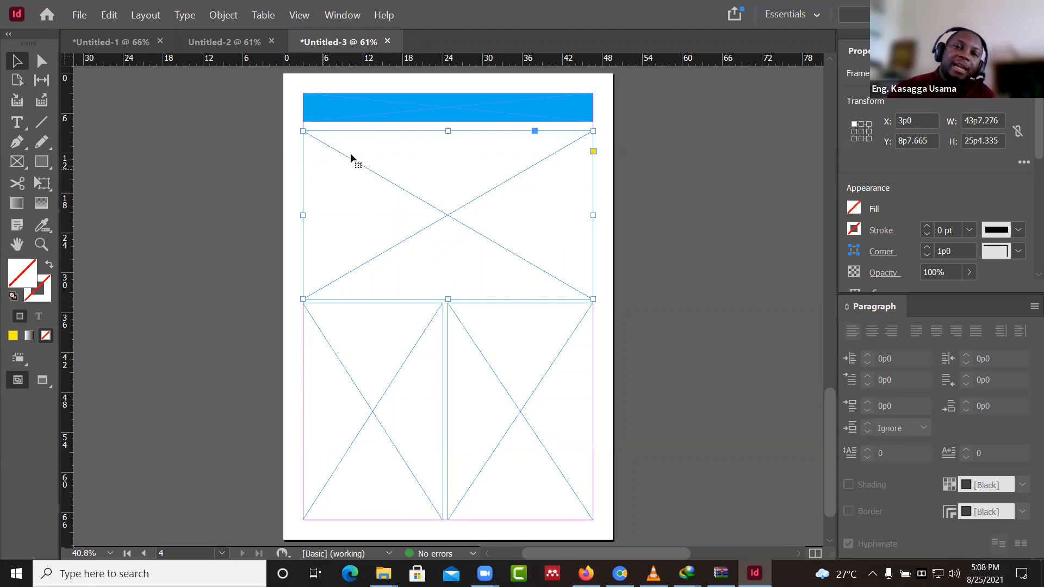
pyautogui.click(19, 123)
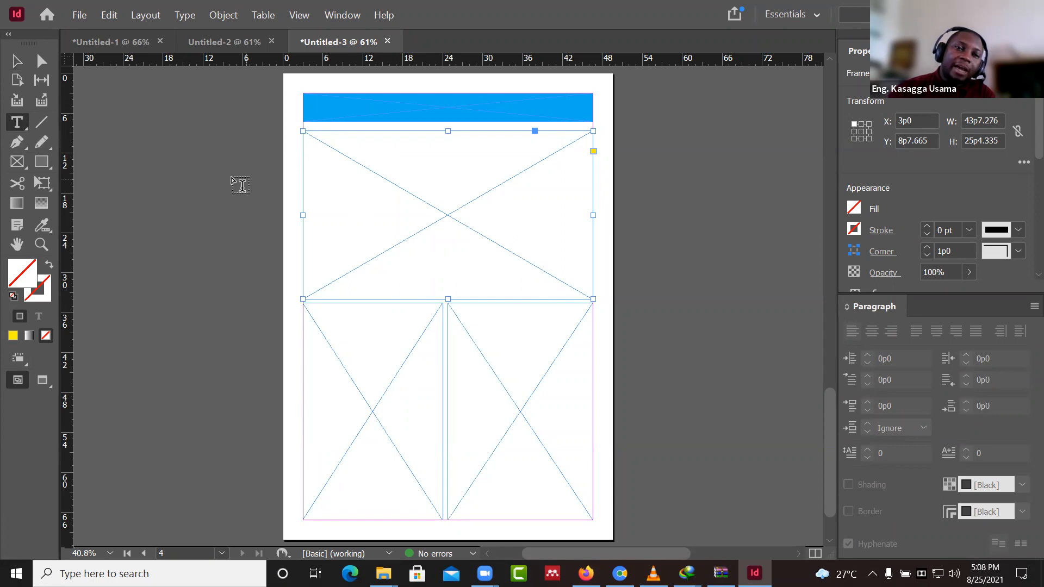
pyautogui.click(326, 145)
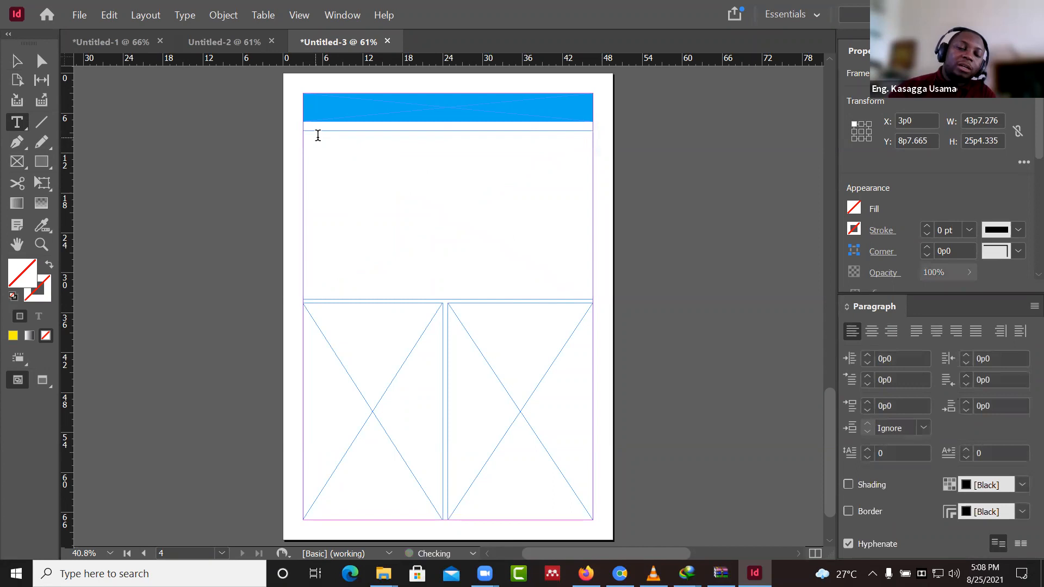
# - Try out some sample characters in the wide text frame and delete them again
pyautogui.write('ghvjhvjhvhvmhvhk')
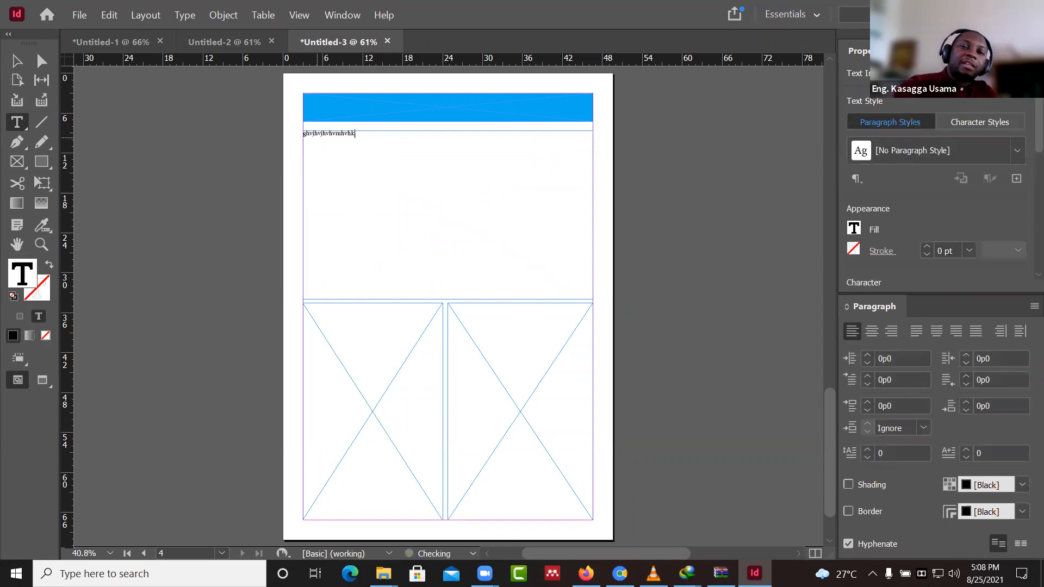
pyautogui.press('BackSpace')
pyautogui.press('BackSpace')
pyautogui.press('BackSpace')
pyautogui.press('BackSpace')
pyautogui.press('BackSpace')
pyautogui.press('BackSpace')
pyautogui.press('BackSpace')
pyautogui.press('BackSpace')
pyautogui.press('BackSpace')
pyautogui.press('BackSpace')
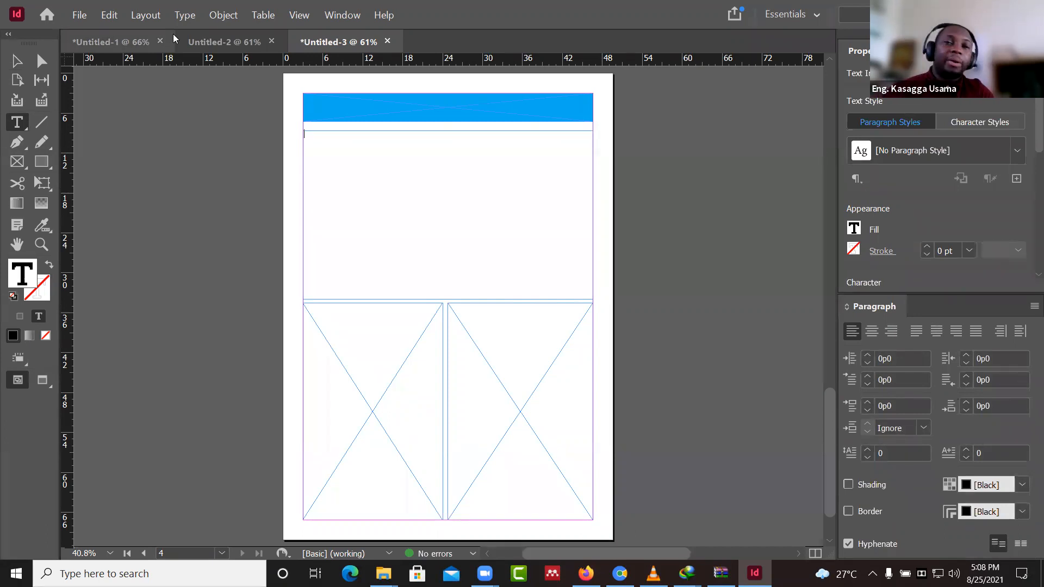
# - Fill the wide text frame below the header with placeholder text
pyautogui.click(183, 19)
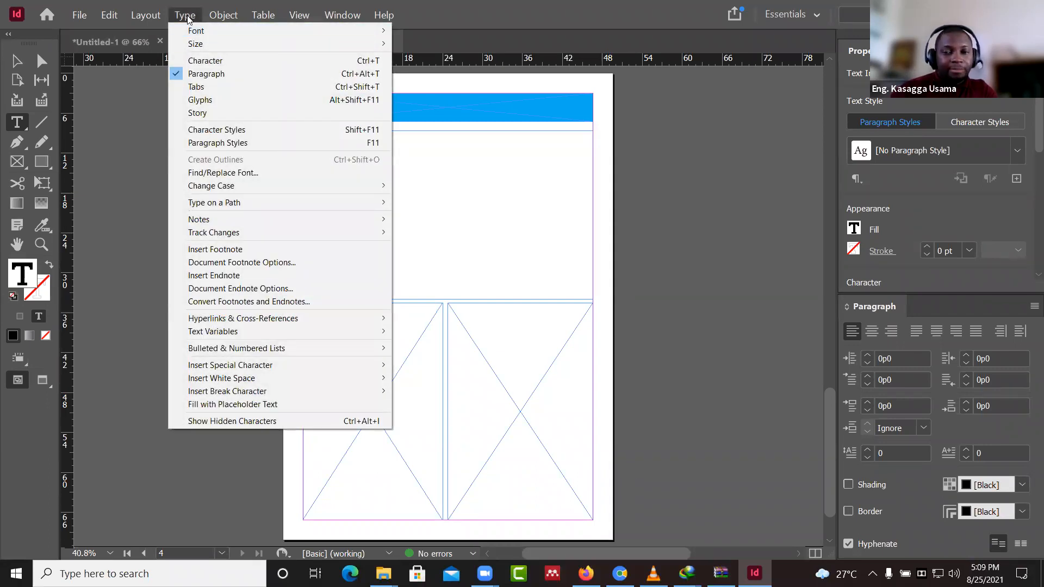
pyautogui.click(242, 405)
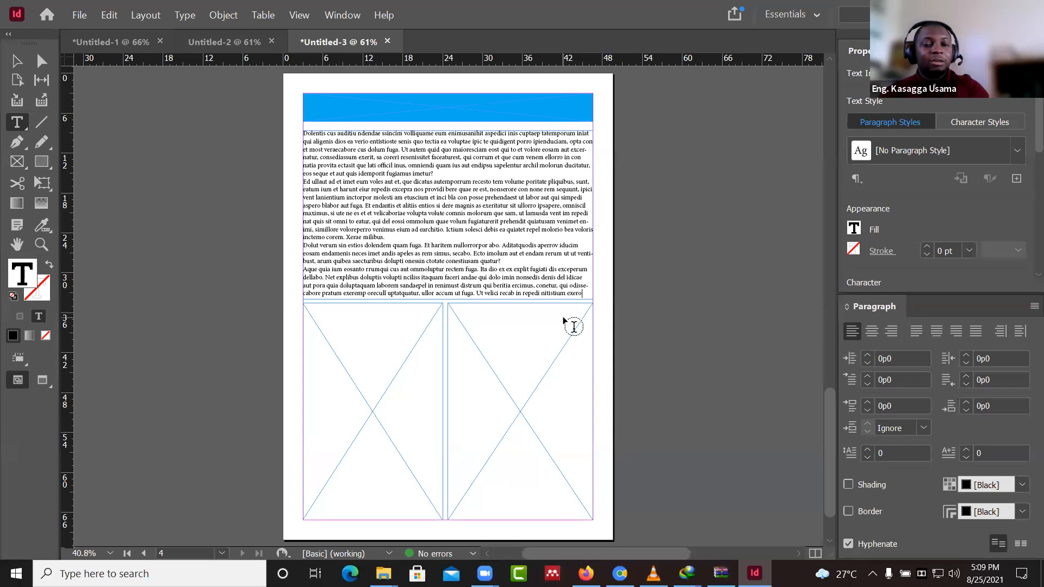
pyautogui.hotkey('ctrl', '=')
pyautogui.hotkey('ctrl', '=')
pyautogui.hotkey('ctrl', '=')
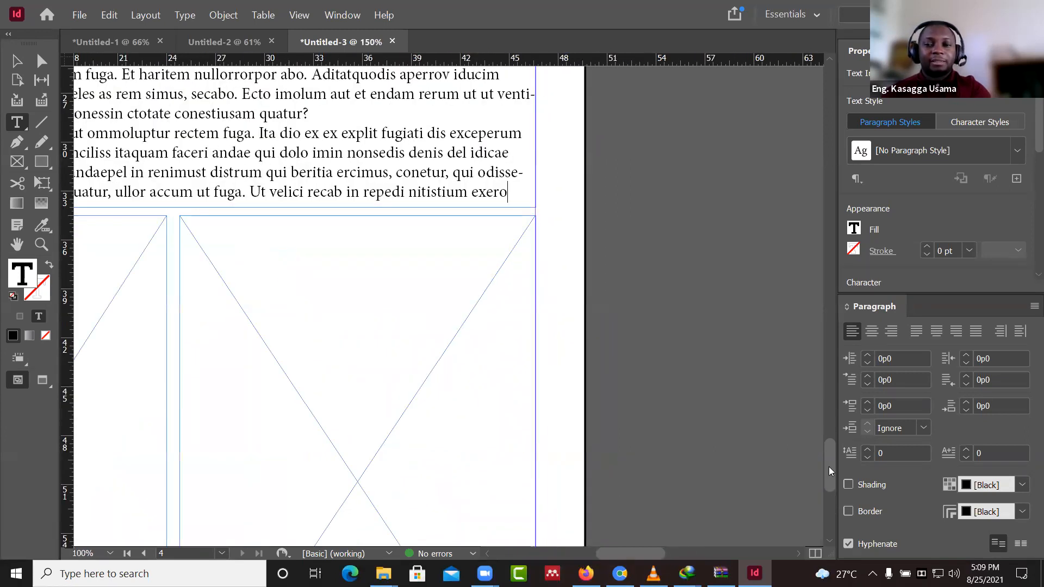
# - Look over the header and the placeholder text in the wide frame below it
pyautogui.moveTo(829, 465); pyautogui.dragTo(825, 453)
pyautogui.scroll(5, 780, 489)
pyautogui.hscroll(-10, 709, 538)
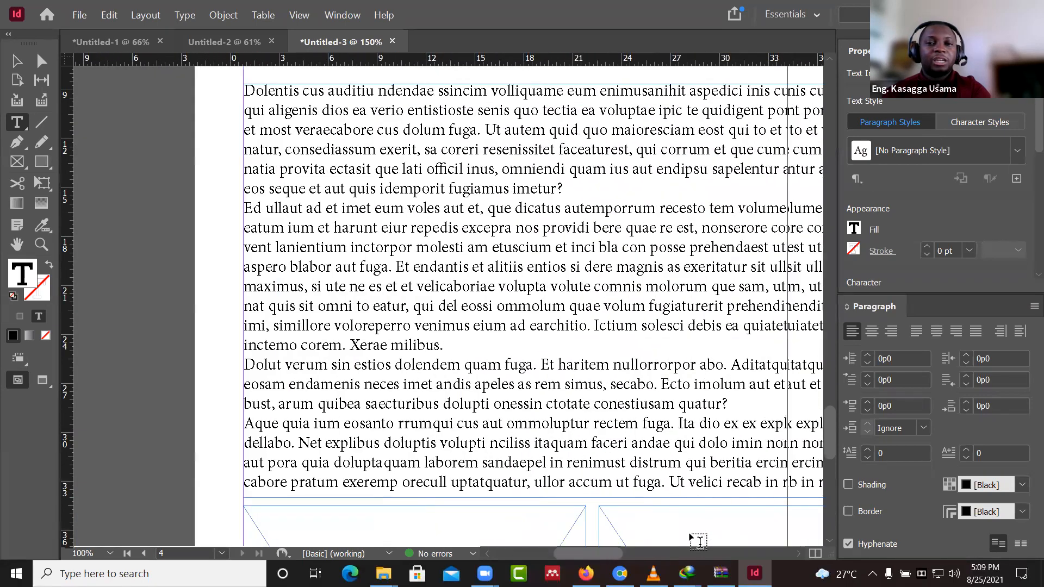
pyautogui.hscroll(5, 696, 540)
pyautogui.scroll(3, 642, 443)
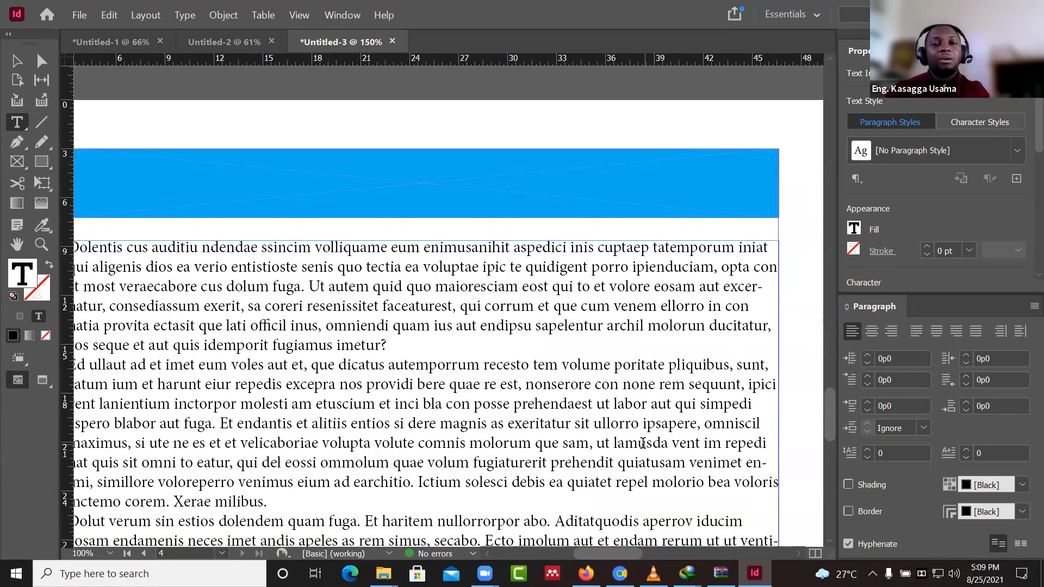
pyautogui.scroll(-1, 643, 443)
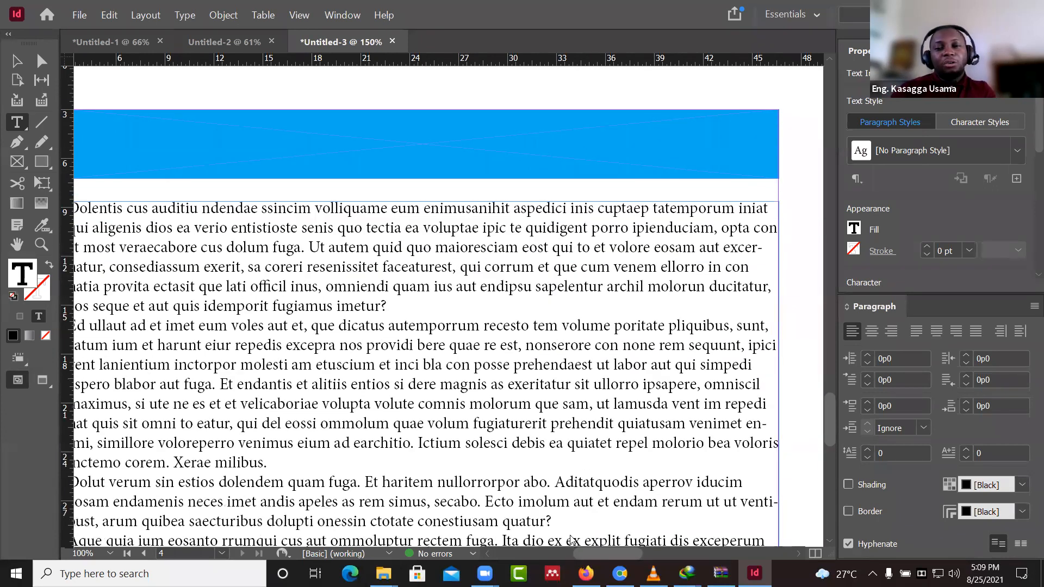
pyautogui.scroll(2, 833, 416)
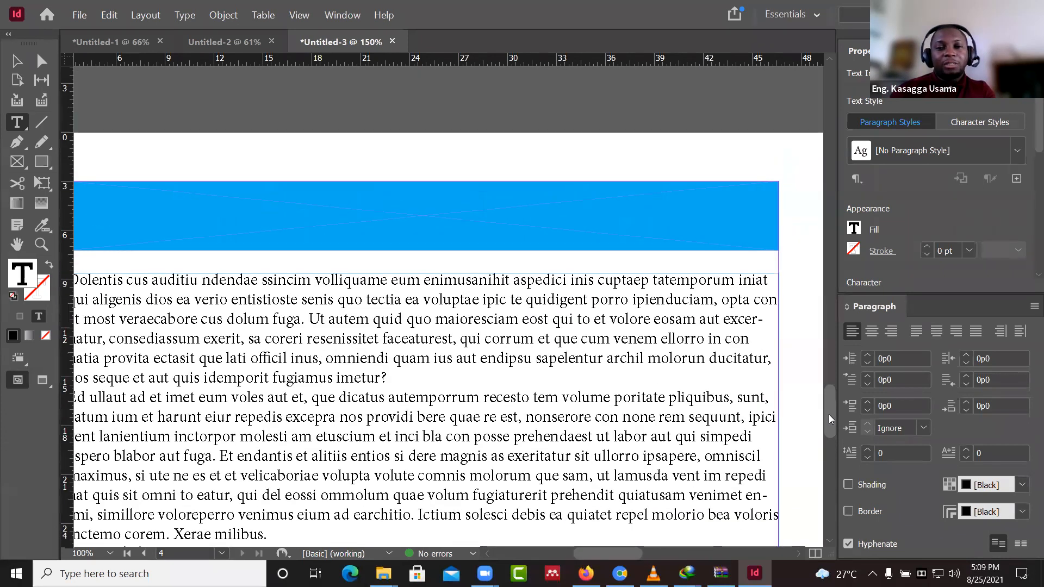
pyautogui.scroll(-3, 580, 399)
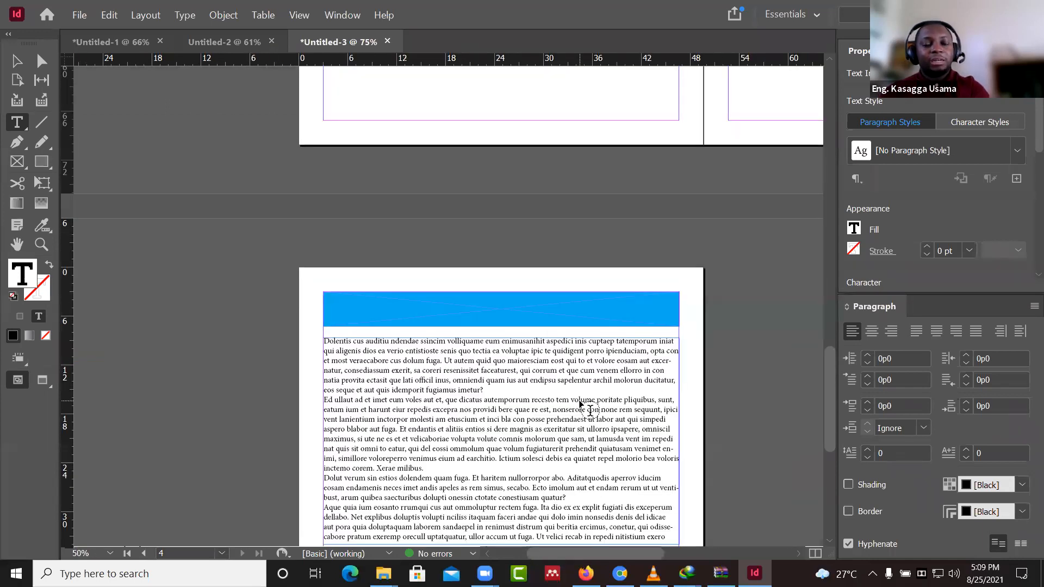
# - Turn both empty frames in the lower half of the page into text frames and fill them with placeholder text
pyautogui.scroll(-4, 581, 399)
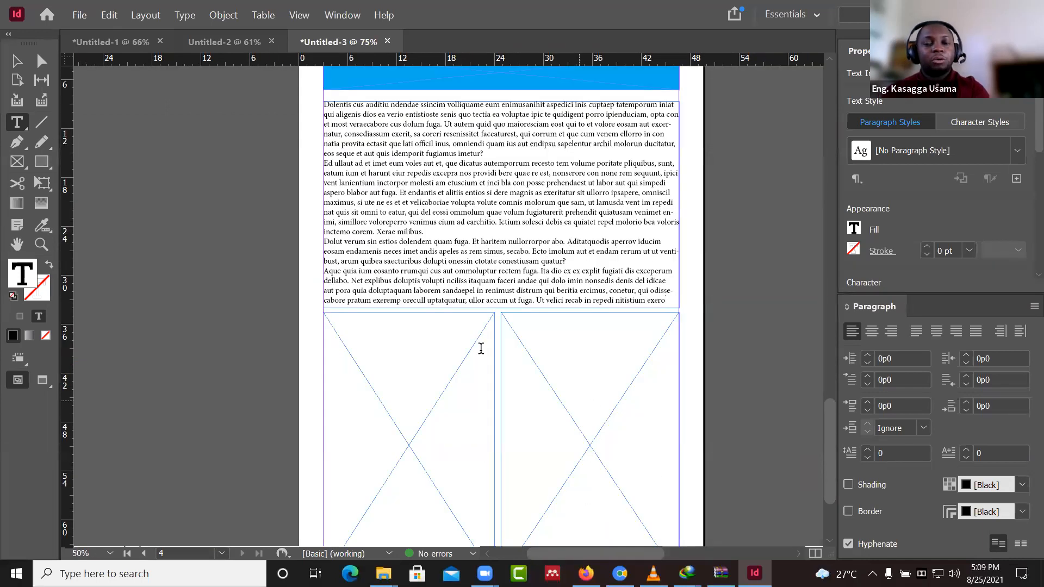
pyautogui.click(358, 318)
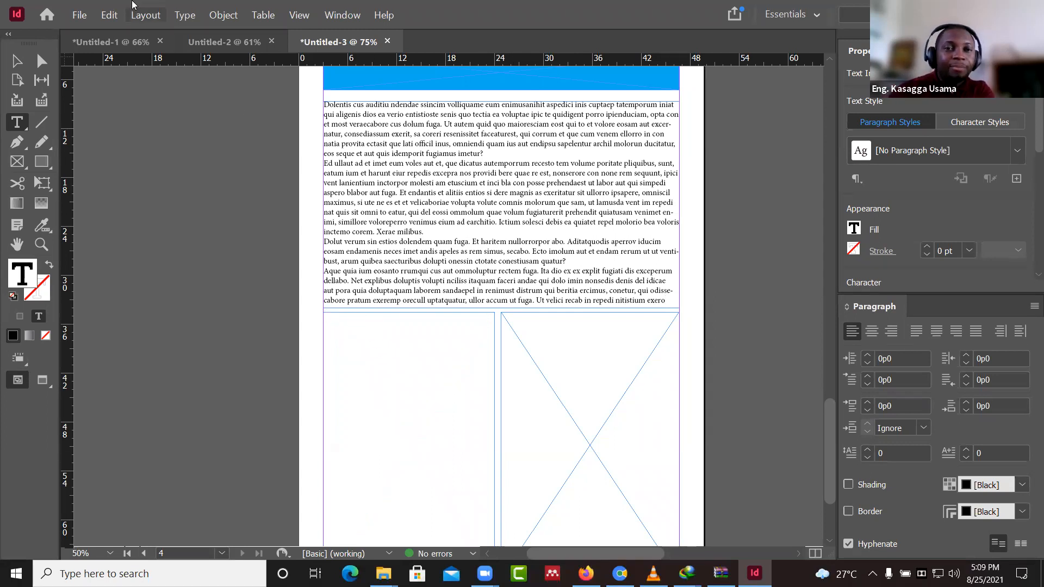
pyautogui.click(185, 14)
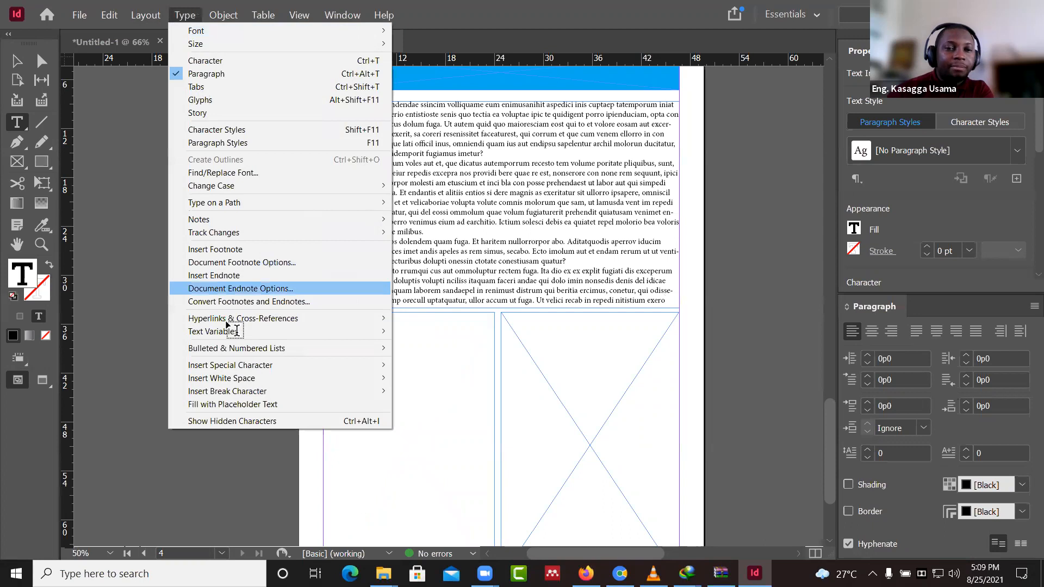
pyautogui.click(233, 405)
pyautogui.scroll(-2, 436, 370)
pyautogui.scroll(-1, 448, 368)
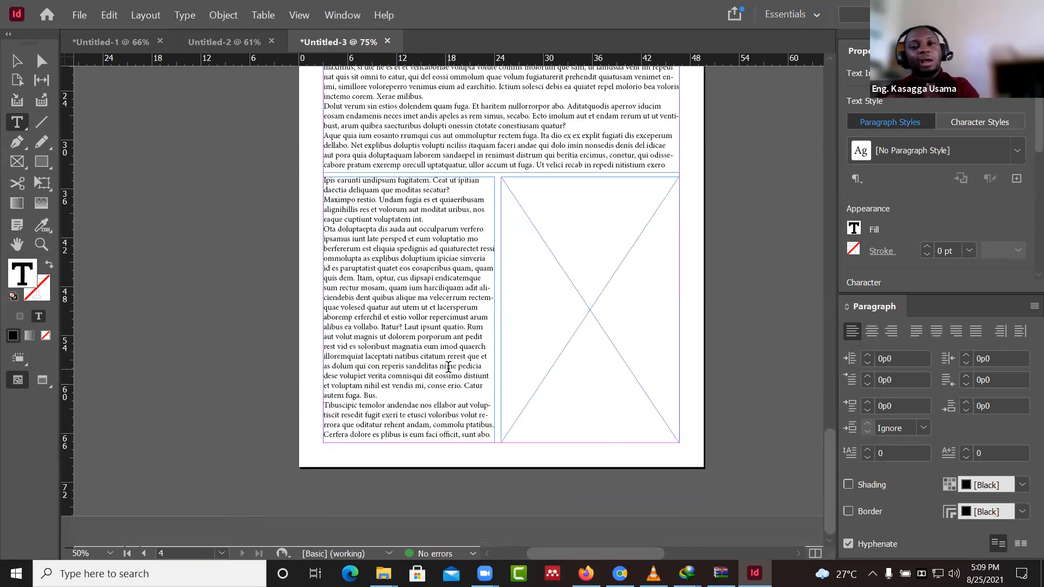
pyautogui.click(538, 189)
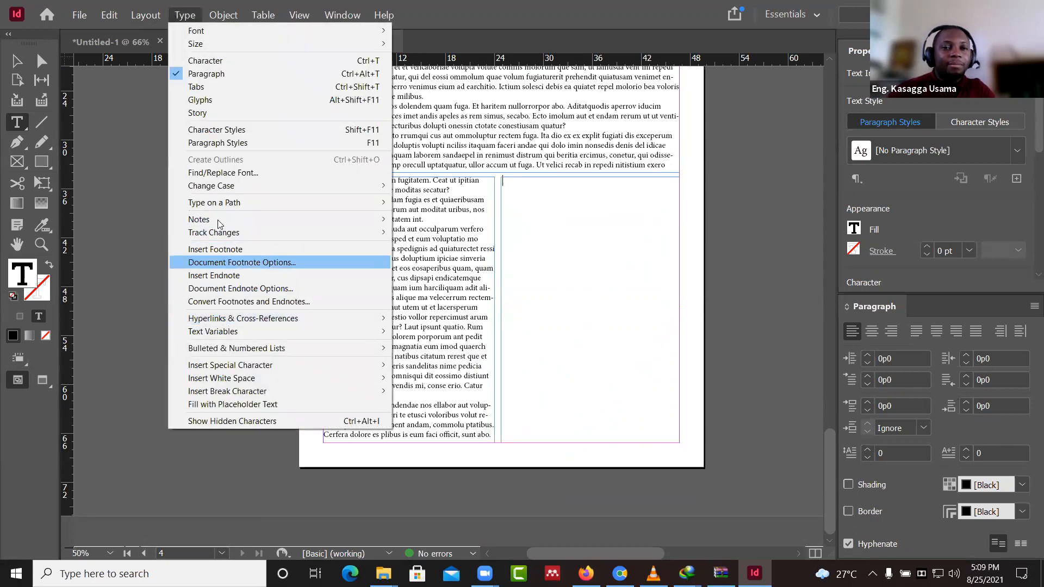
pyautogui.click(225, 404)
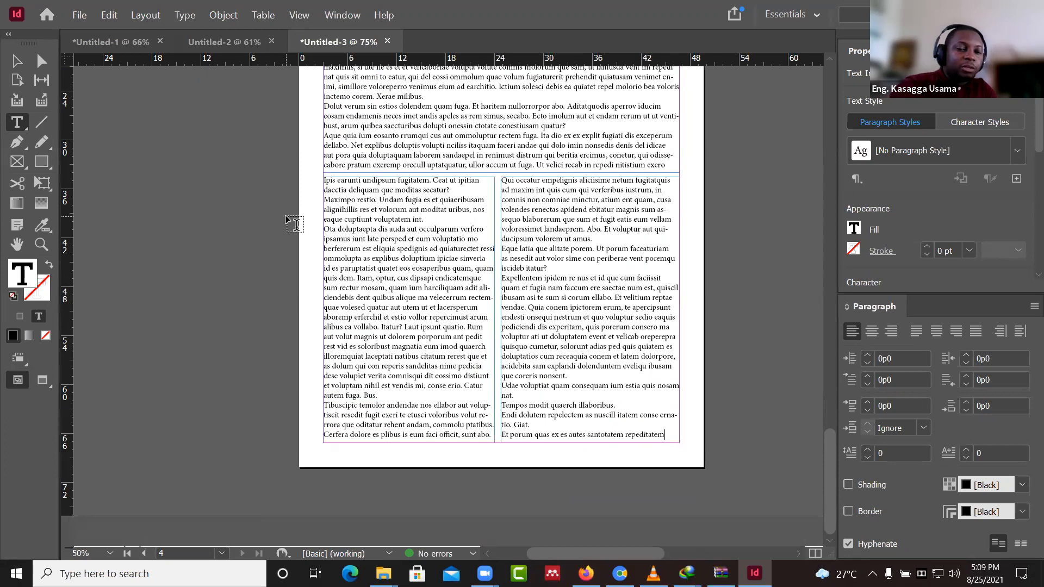
# - Preview the filled page full-screen in presentation mode and return to the layout
pyautogui.write('W')
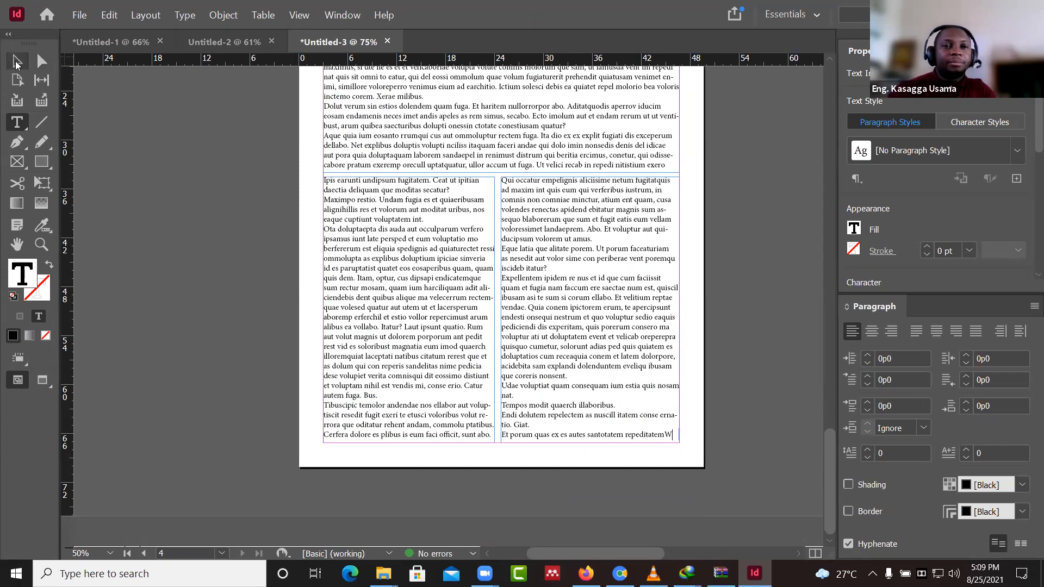
pyautogui.click(16, 62)
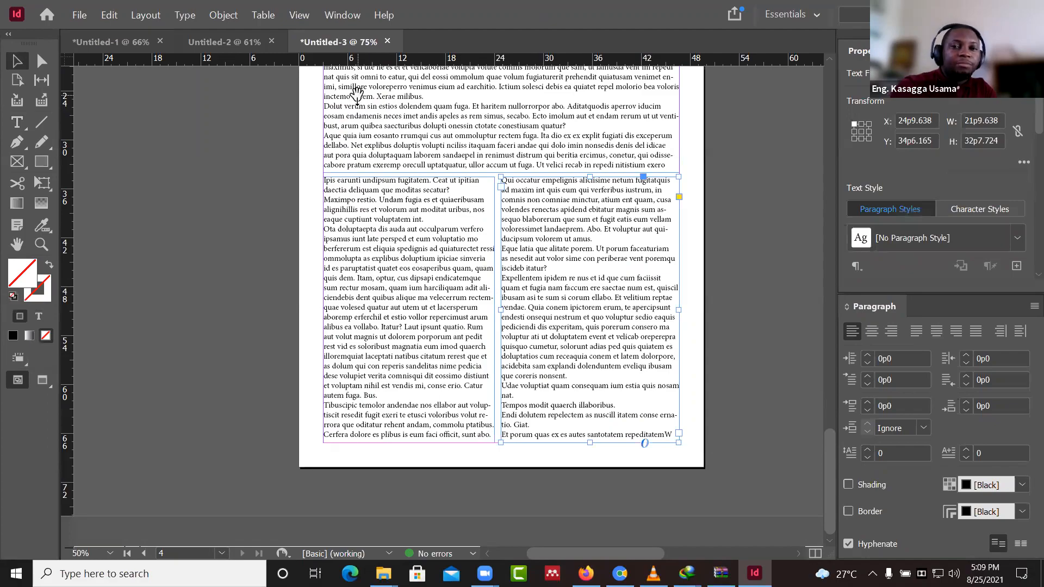
pyautogui.hotkey('shift', 'w')
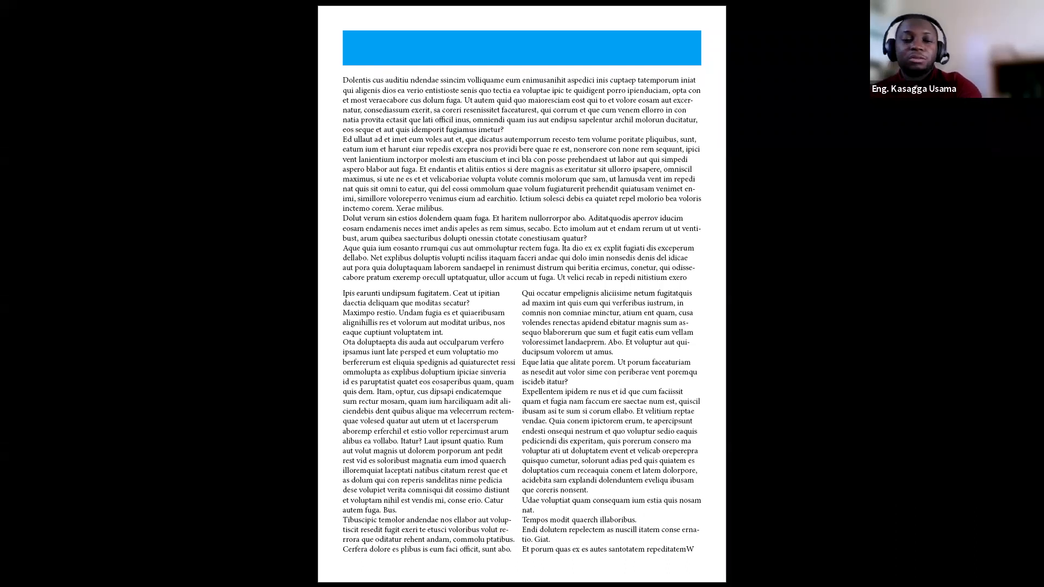
pyautogui.press('Escape')
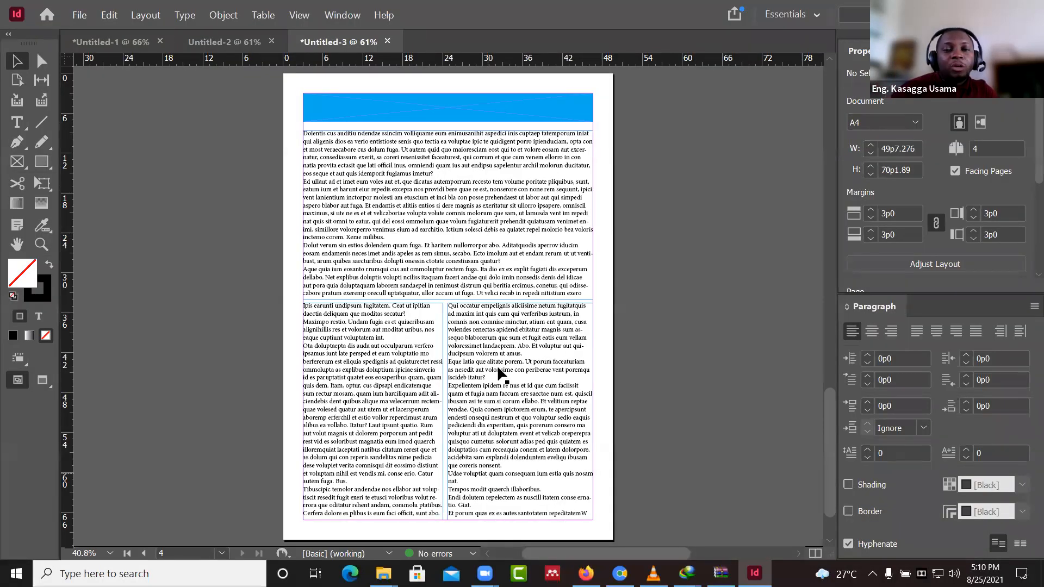
# - Narrow the lower right text frame to about 13p0 and the lower left one to about 17p3, leaving a gap between them
pyautogui.click(476, 423)
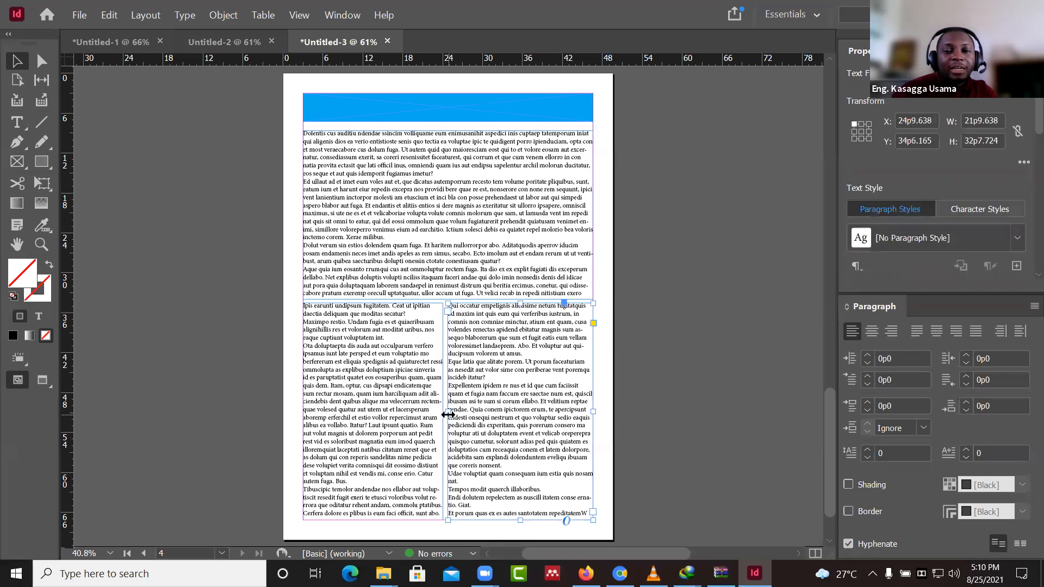
pyautogui.moveTo(448, 411); pyautogui.dragTo(488, 415)
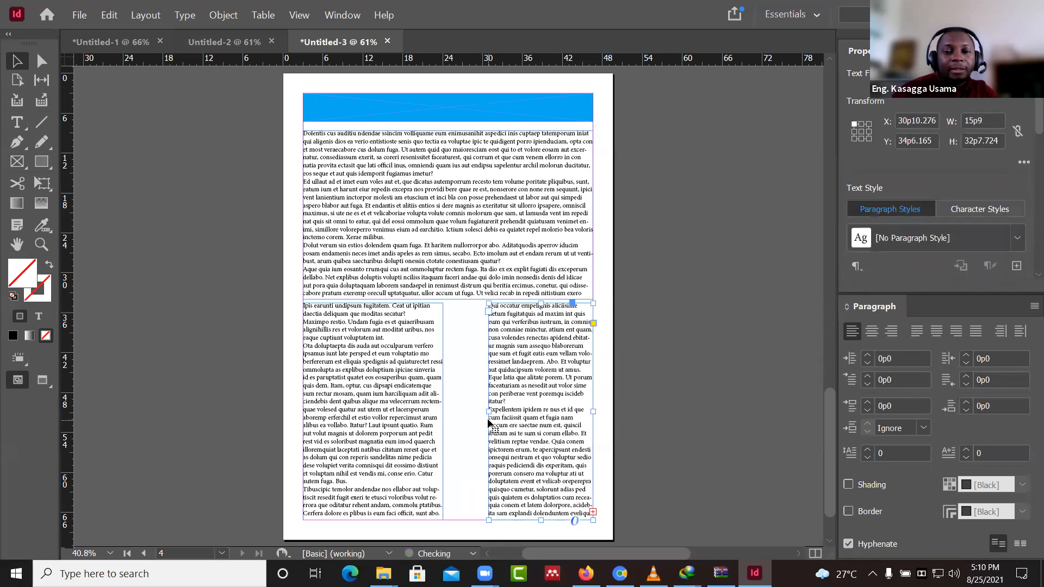
pyautogui.scroll(-1, 627, 489)
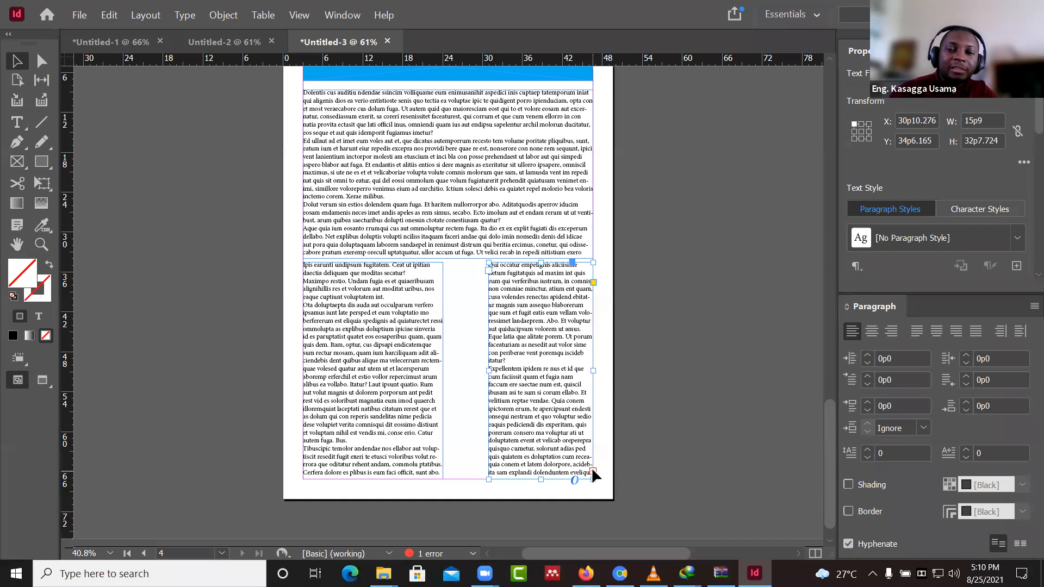
pyautogui.moveTo(492, 371); pyautogui.dragTo(506, 371)
pyautogui.click(430, 457)
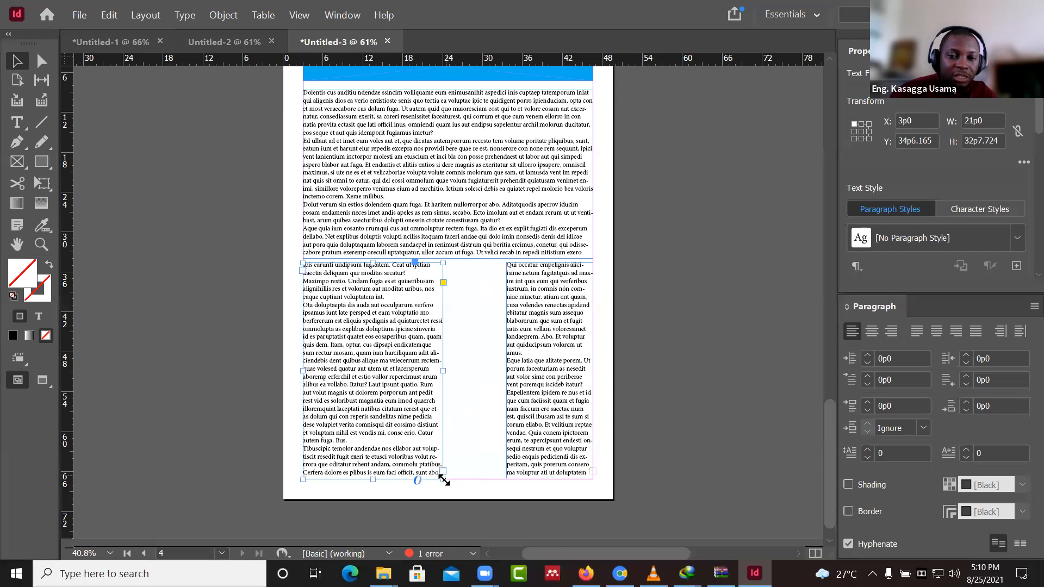
pyautogui.moveTo(443, 371); pyautogui.dragTo(418, 368)
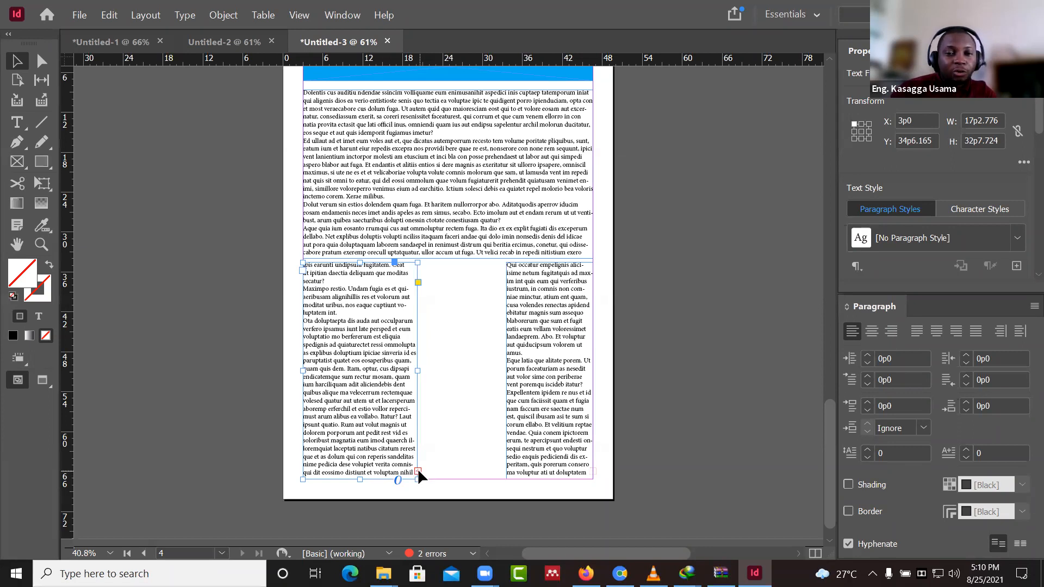
# - Flow the lower left frame's overset text into a new frame in the gap, about 11p0 wide and 12p2 high
pyautogui.click(418, 471)
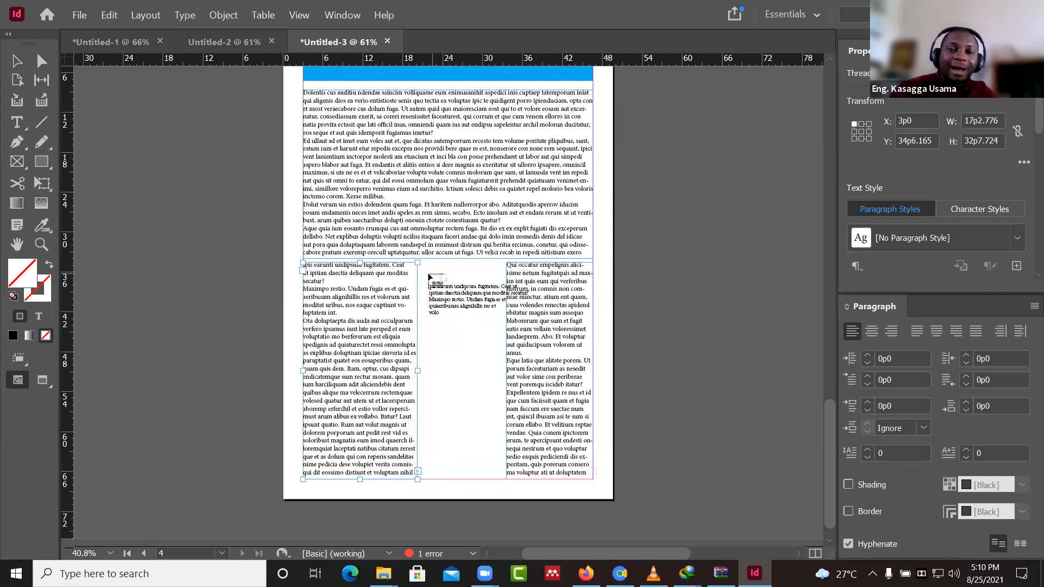
pyautogui.moveTo(425, 266); pyautogui.dragTo(498, 386)
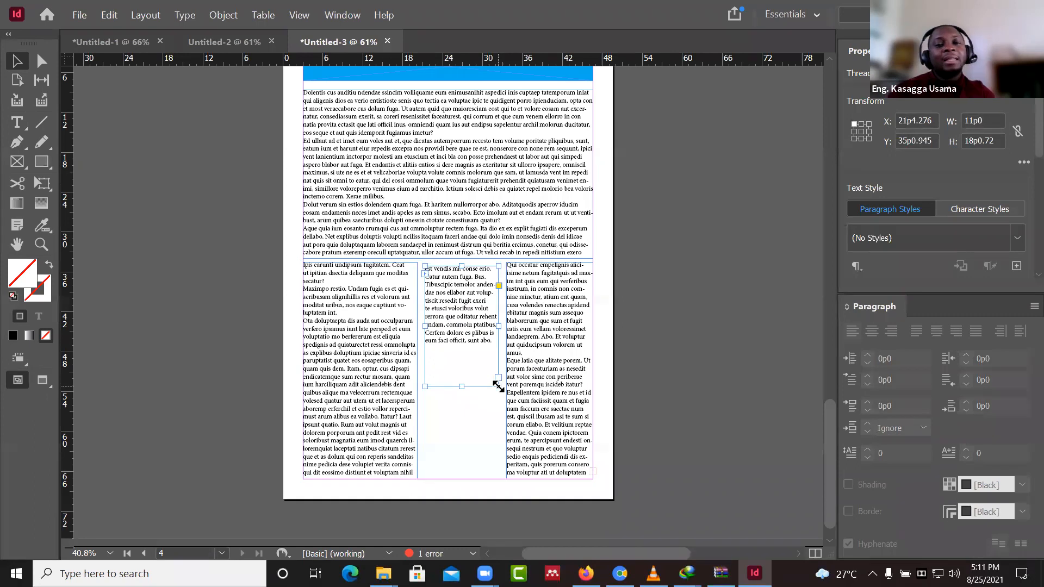
pyautogui.moveTo(463, 386); pyautogui.dragTo(466, 347)
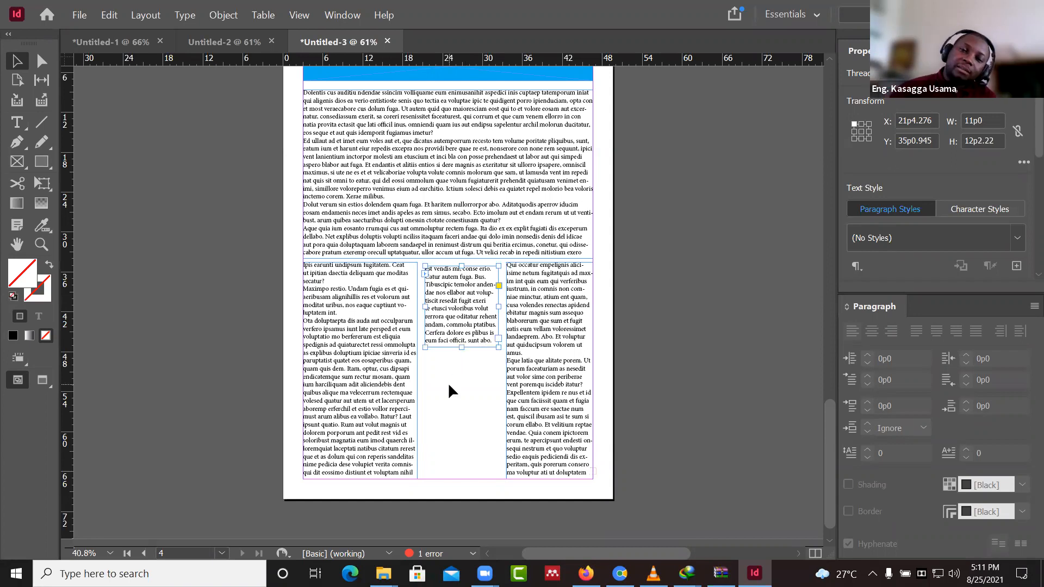
# - Flow the lower right frame's overset text into a second middle frame, about 11p0 wide and 18p9 high, reaching the bottom margin
pyautogui.click(623, 450)
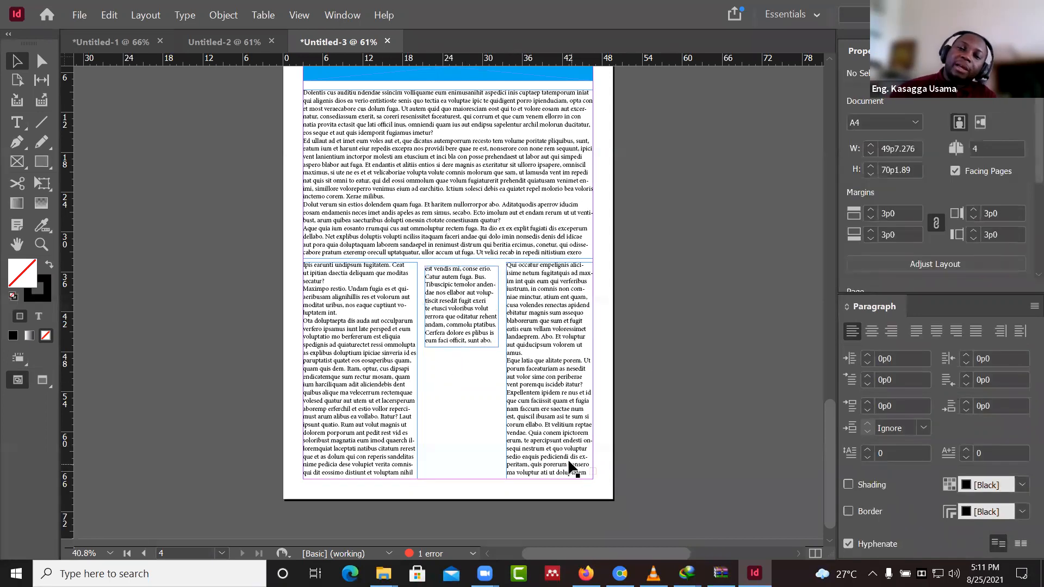
pyautogui.click(593, 477)
pyautogui.click(592, 471)
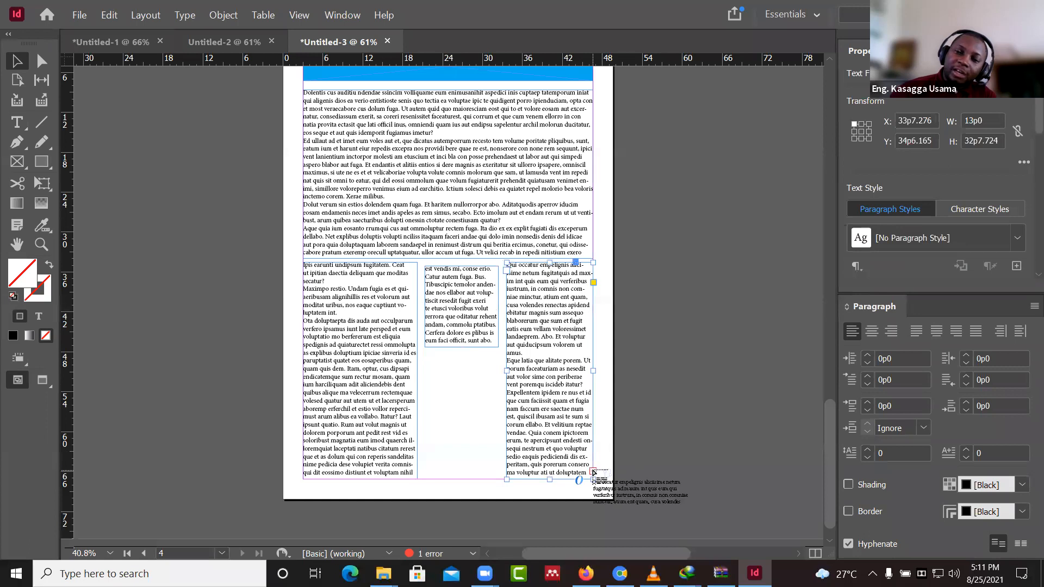
pyautogui.moveTo(425, 356); pyautogui.dragTo(498, 443)
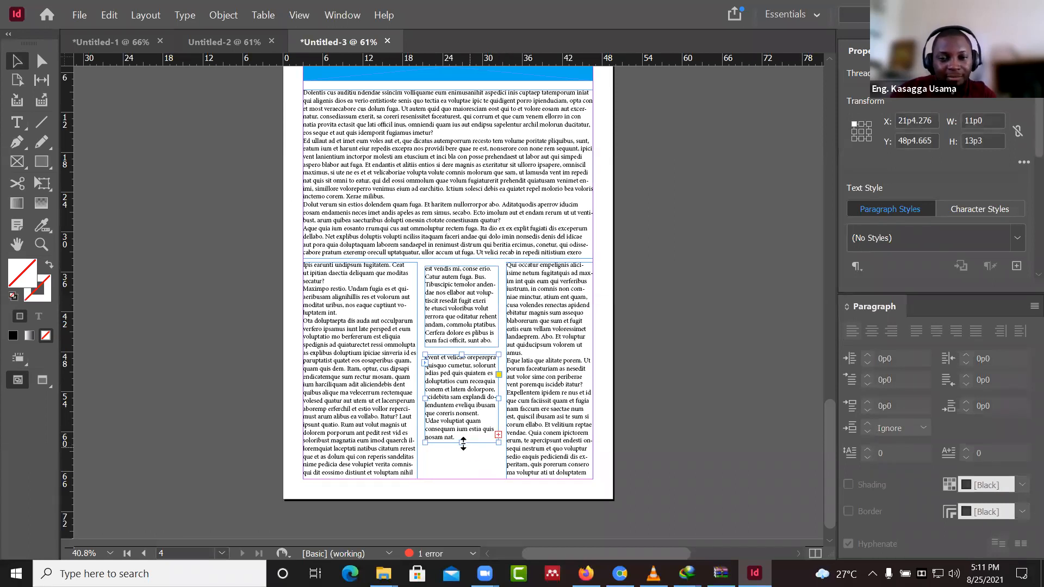
pyautogui.moveTo(461, 442); pyautogui.dragTo(460, 477)
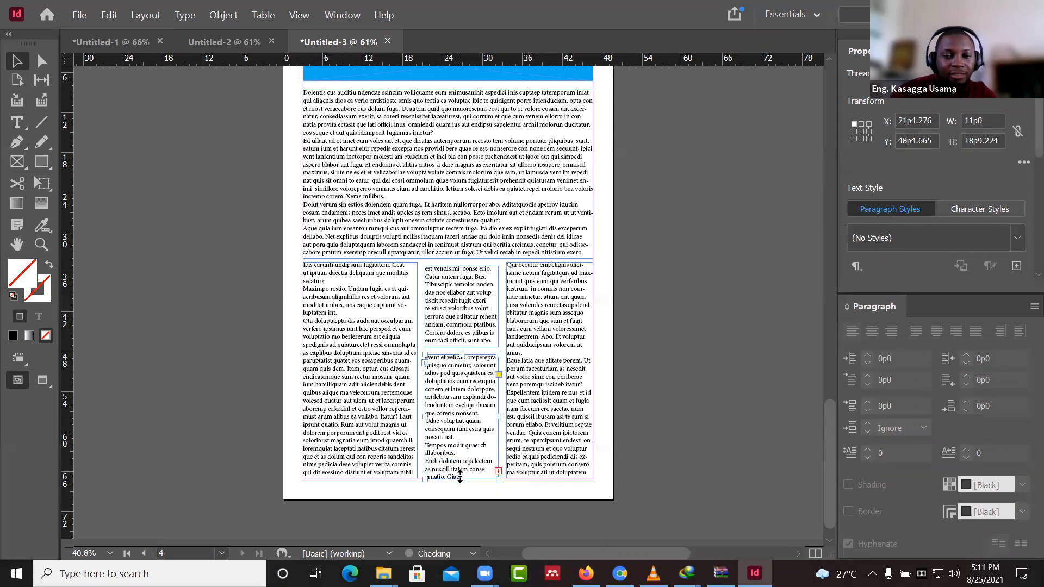
# - Preview the page with its two middle text frames in presentation mode and return to the layout
pyautogui.click(662, 407)
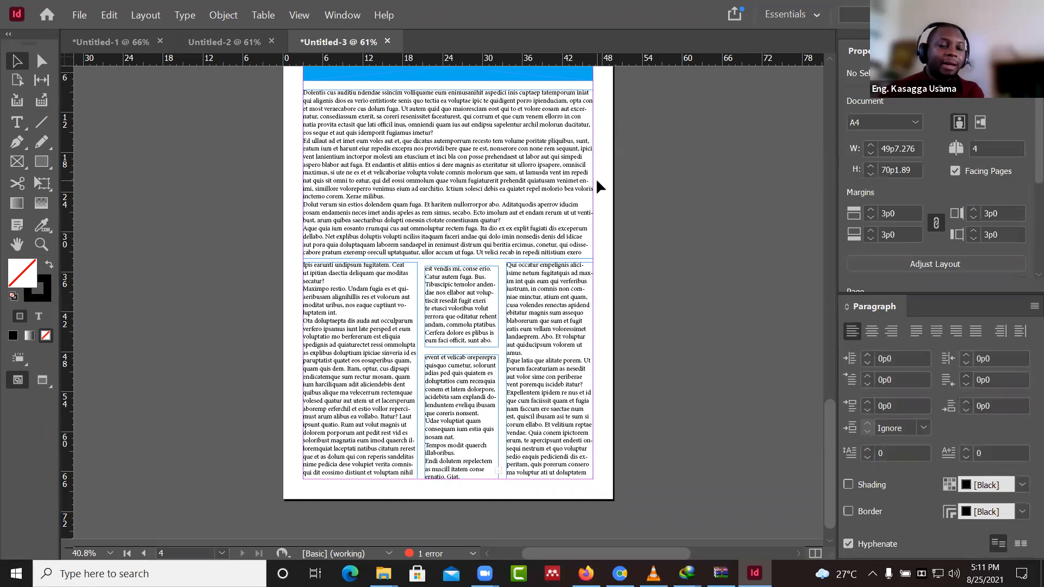
pyautogui.hotkey('shift', 'w')
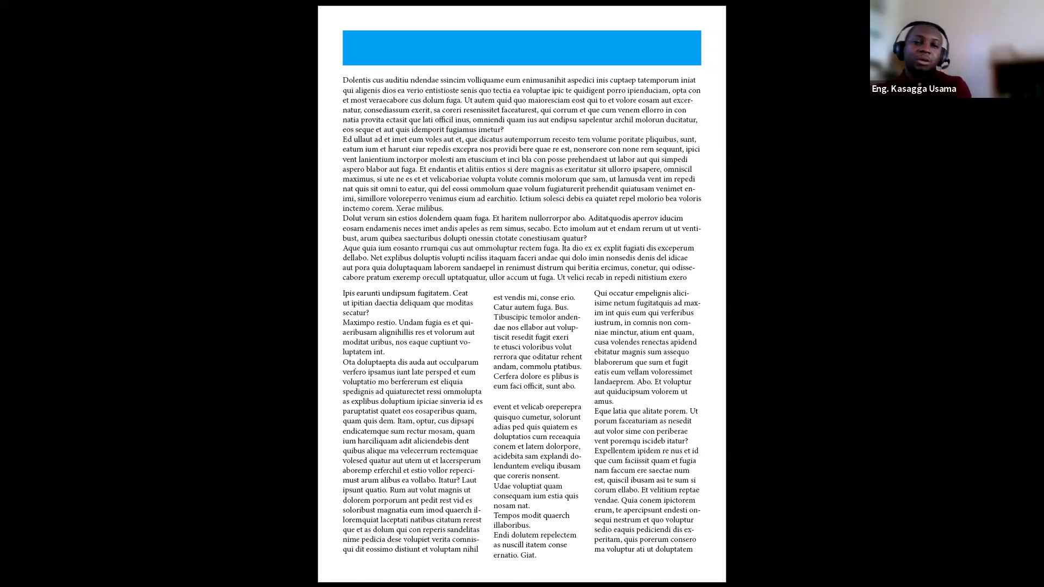
pyautogui.press('Escape')
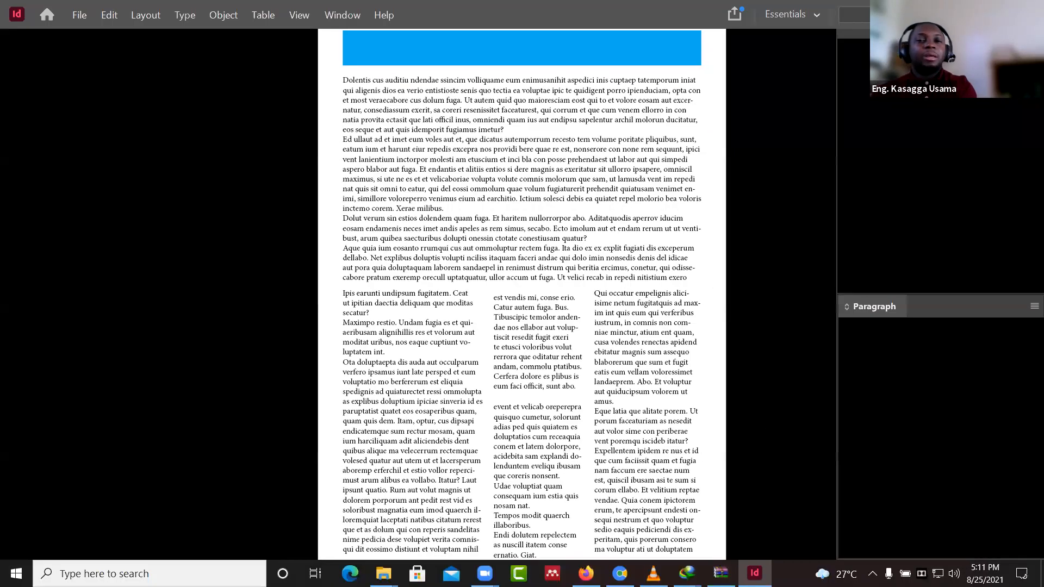
# - Turn the blue header frame into a text frame with the Type tool
pyautogui.scroll(3, 706, 299)
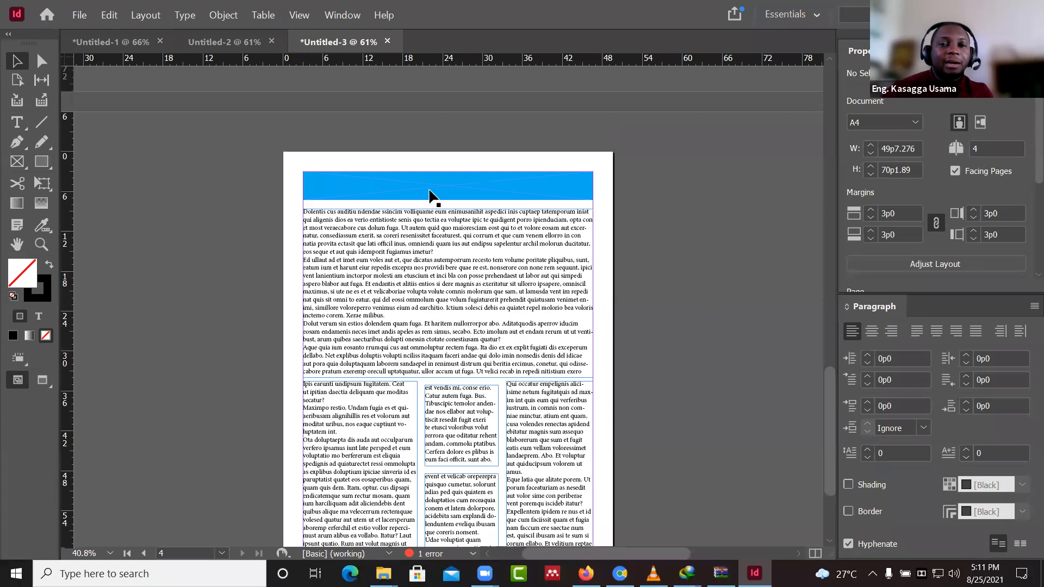
pyautogui.click(368, 190)
pyautogui.click(17, 122)
pyautogui.click(341, 175)
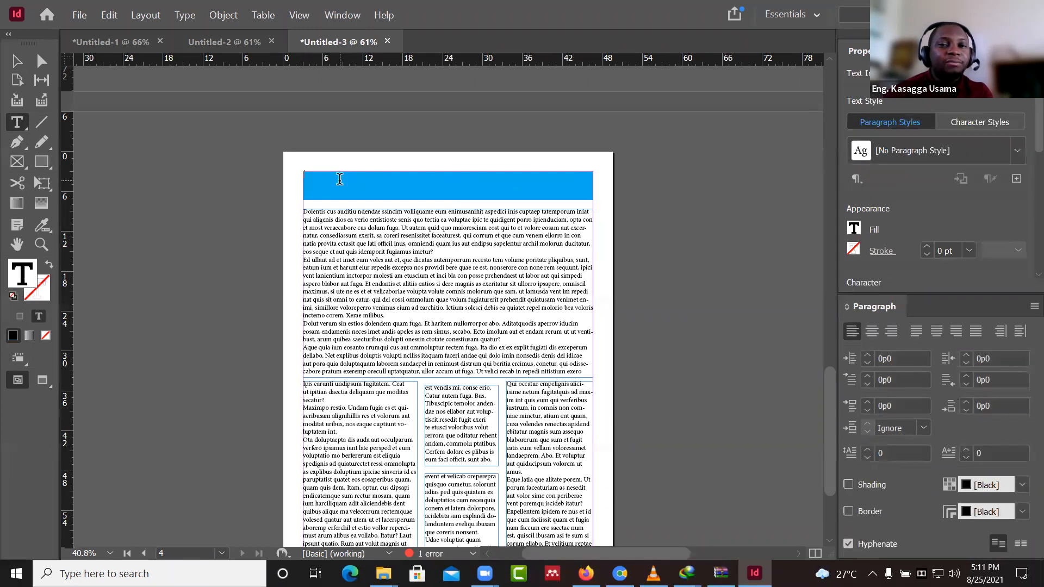
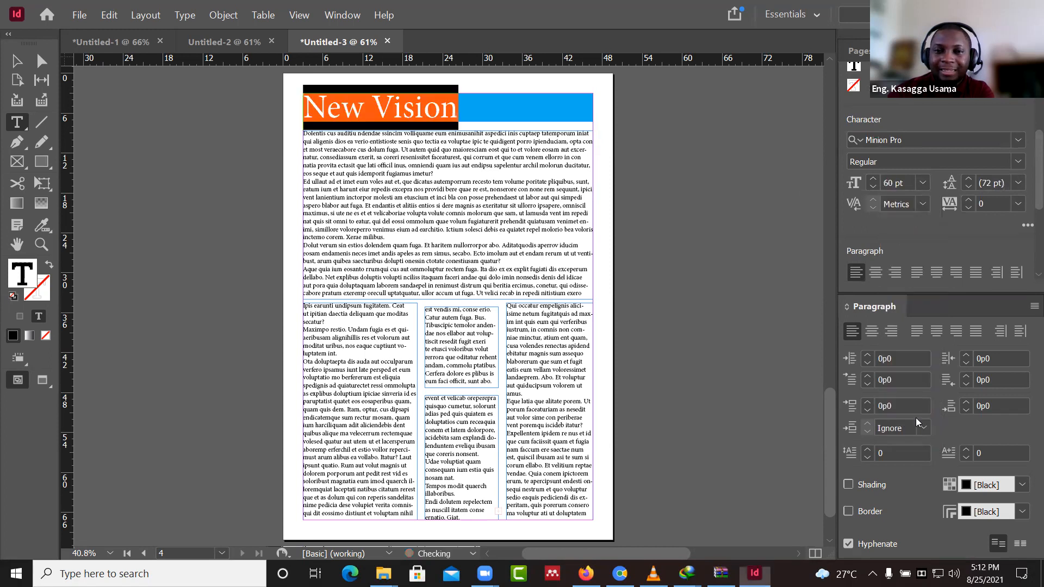
# - Color the letters "ision" in the New Vision title red with the C=15 M=100 Y=100 swatch
pyautogui.moveTo(510, 111); pyautogui.dragTo(389, 114)
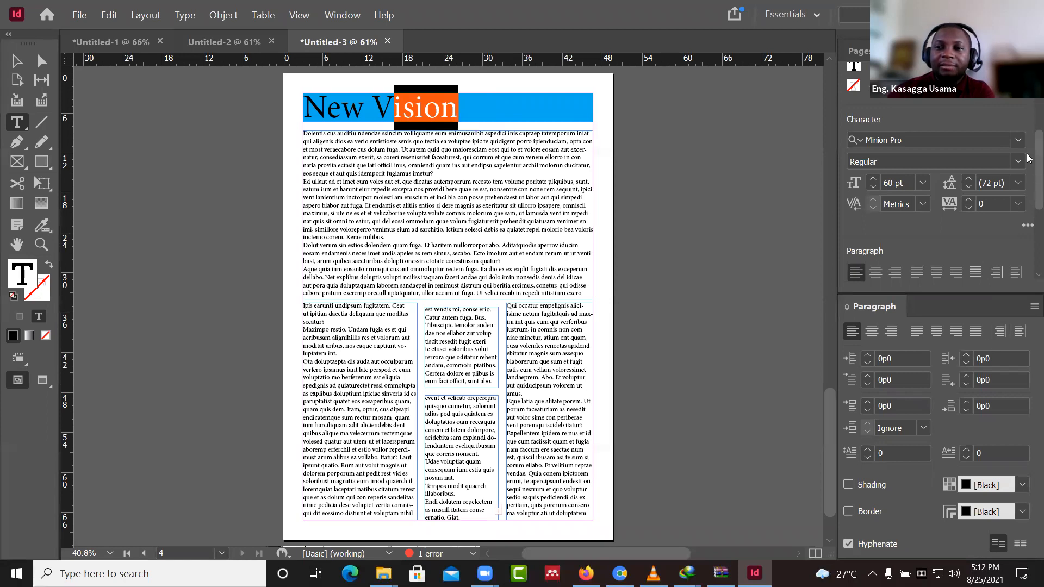
pyautogui.scroll(3, 1030, 157)
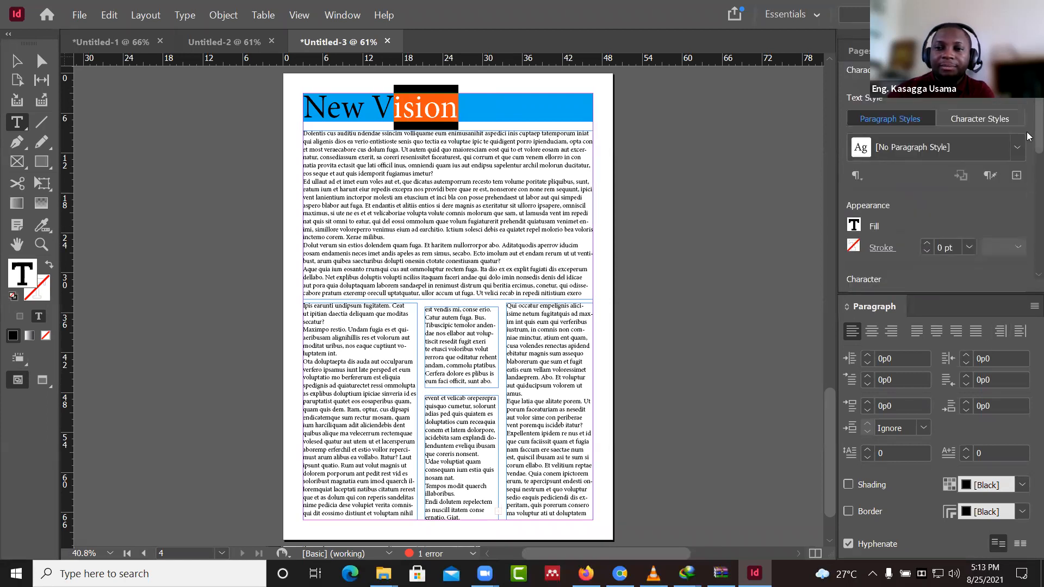
pyautogui.scroll(1, 1029, 137)
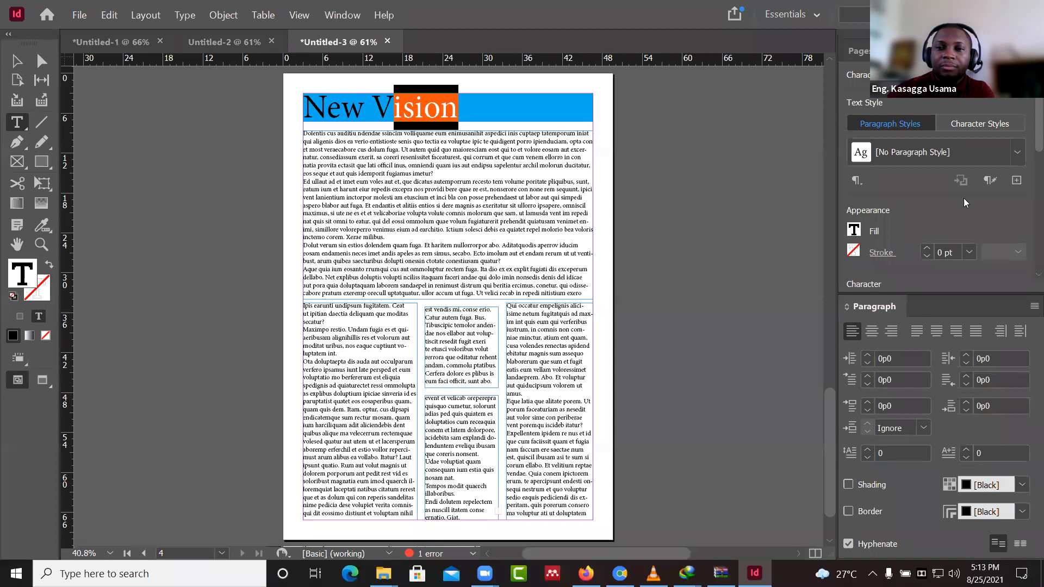
pyautogui.click(855, 230)
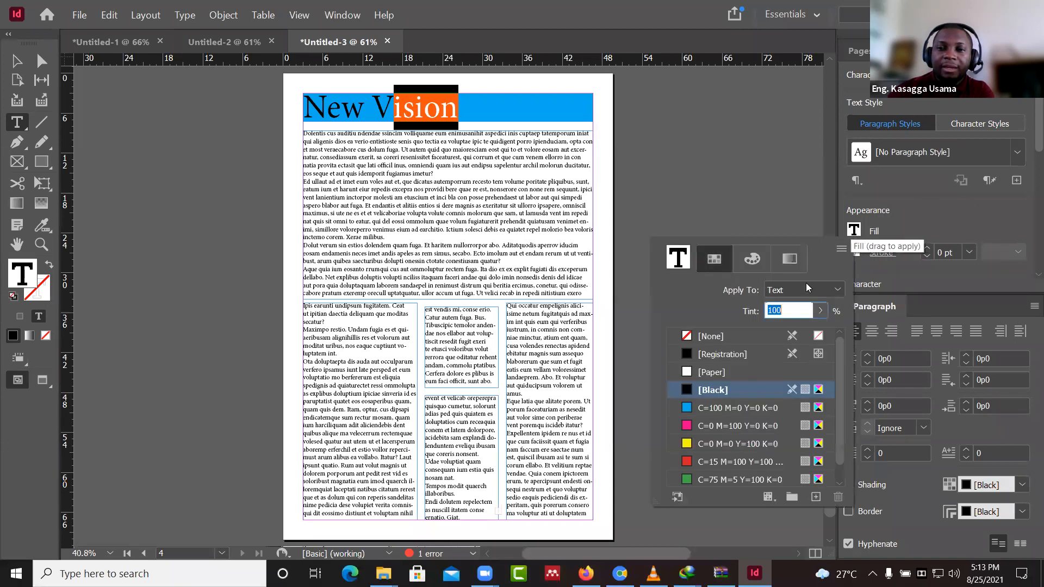
pyautogui.click(707, 461)
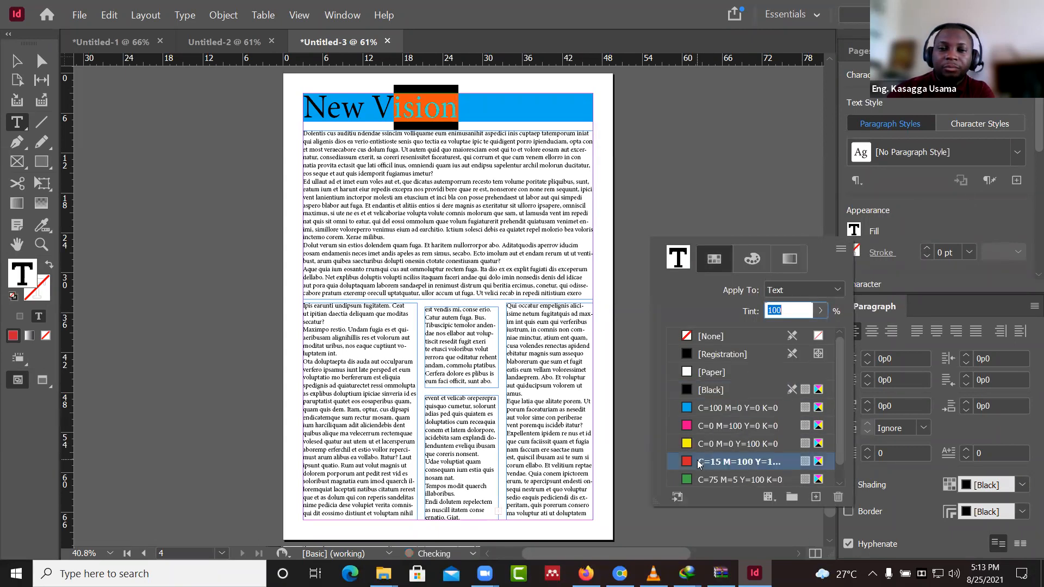
pyautogui.click(386, 110)
pyautogui.click(422, 107)
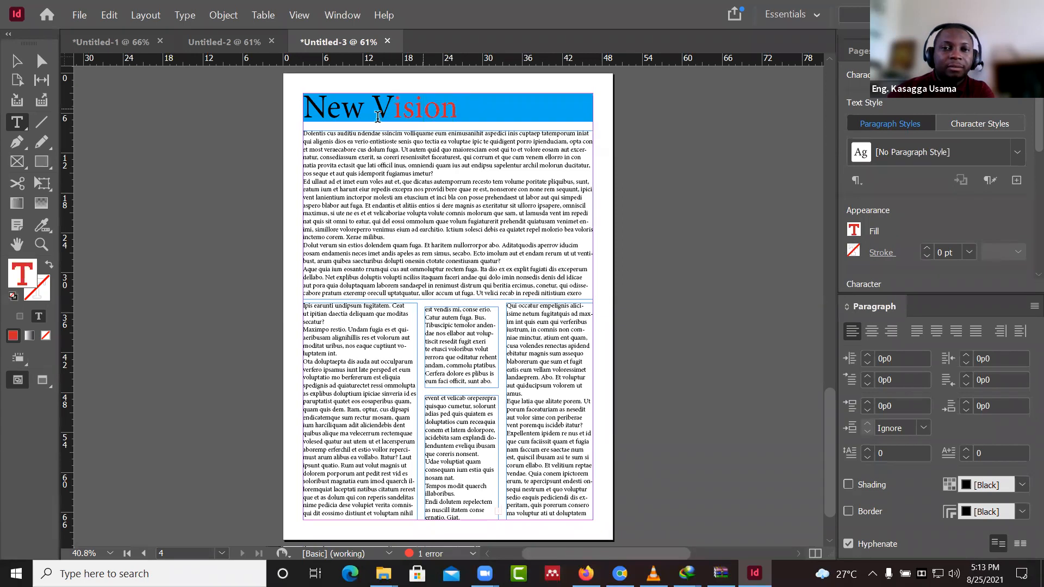
# - Color the letters "ew" of "New" in the title yellow with the C=0 M=0 Y=100 K=0 swatch
pyautogui.moveTo(365, 108); pyautogui.dragTo(326, 109)
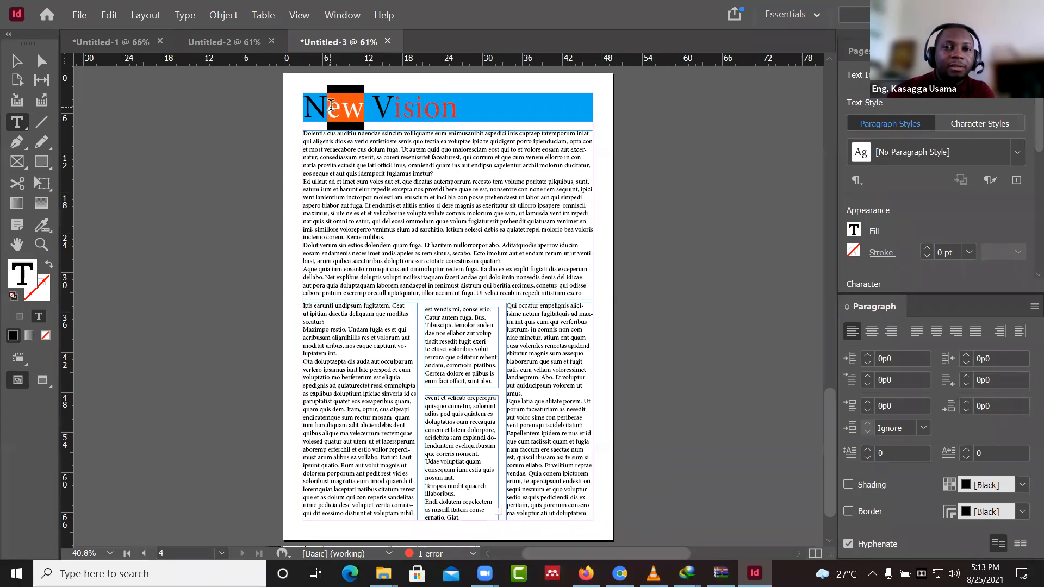
pyautogui.click(853, 231)
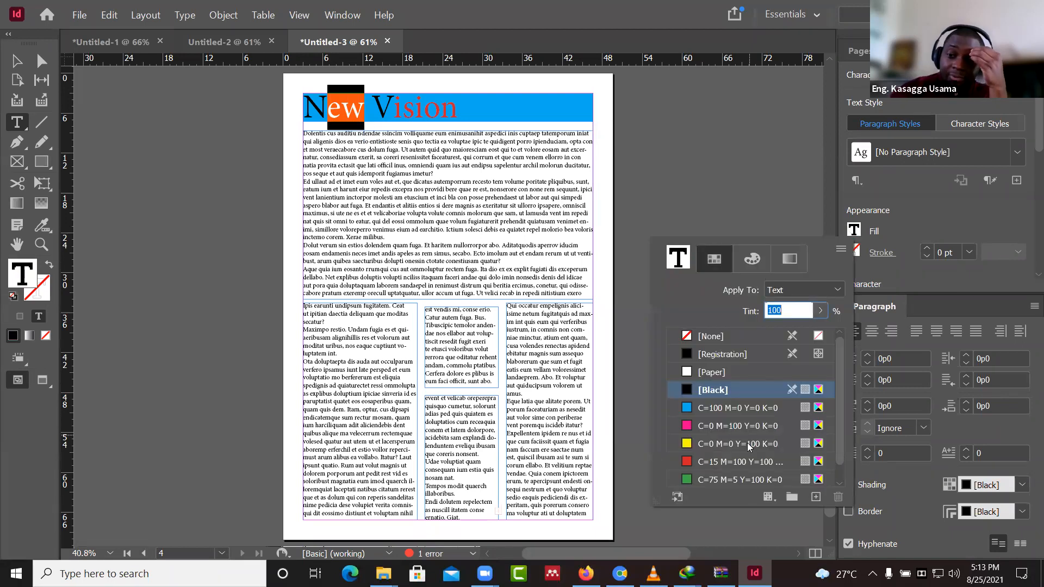
pyautogui.click(749, 445)
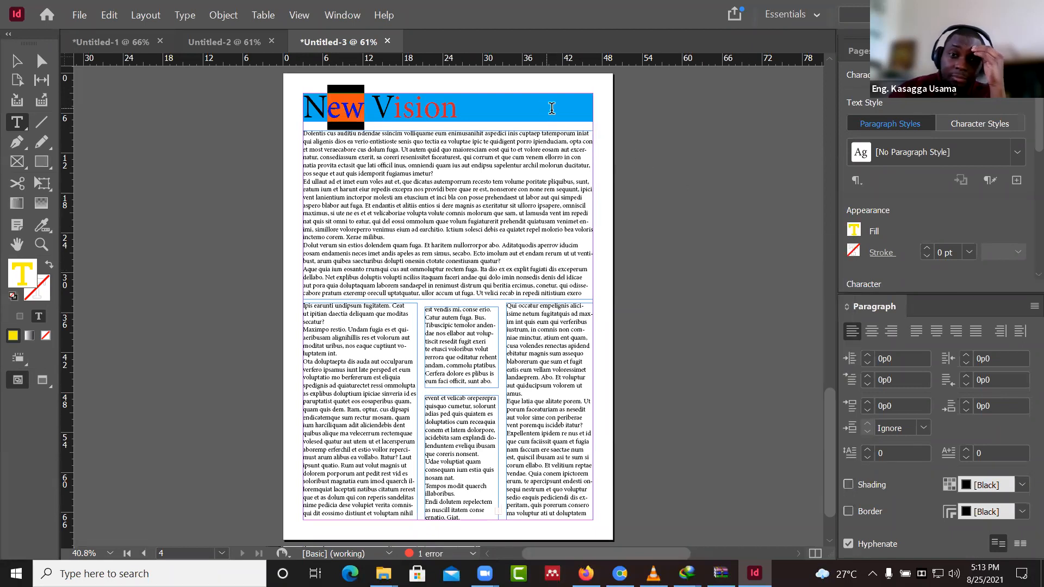
pyautogui.click(403, 103)
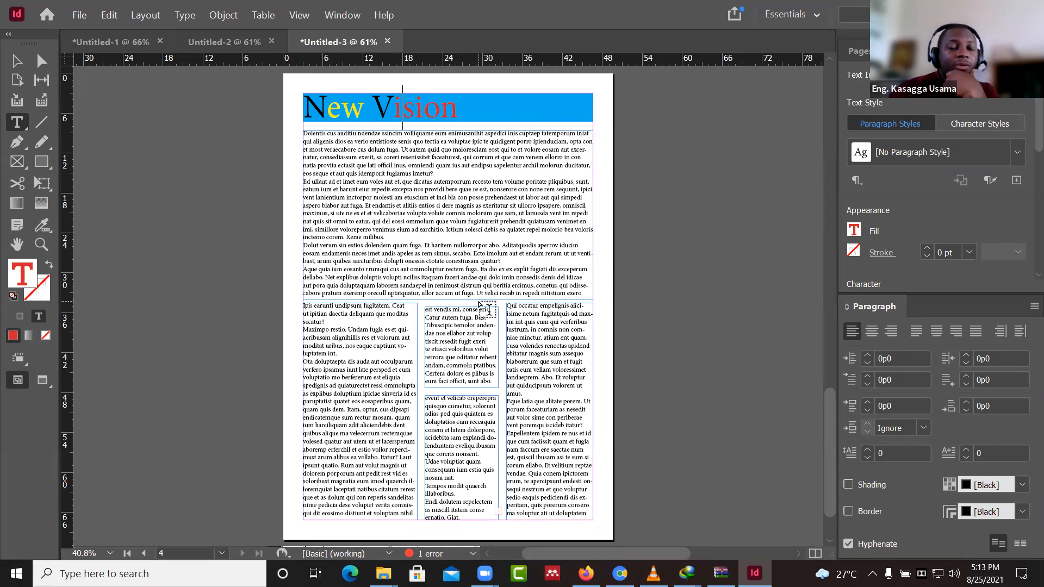
pyautogui.write('W')
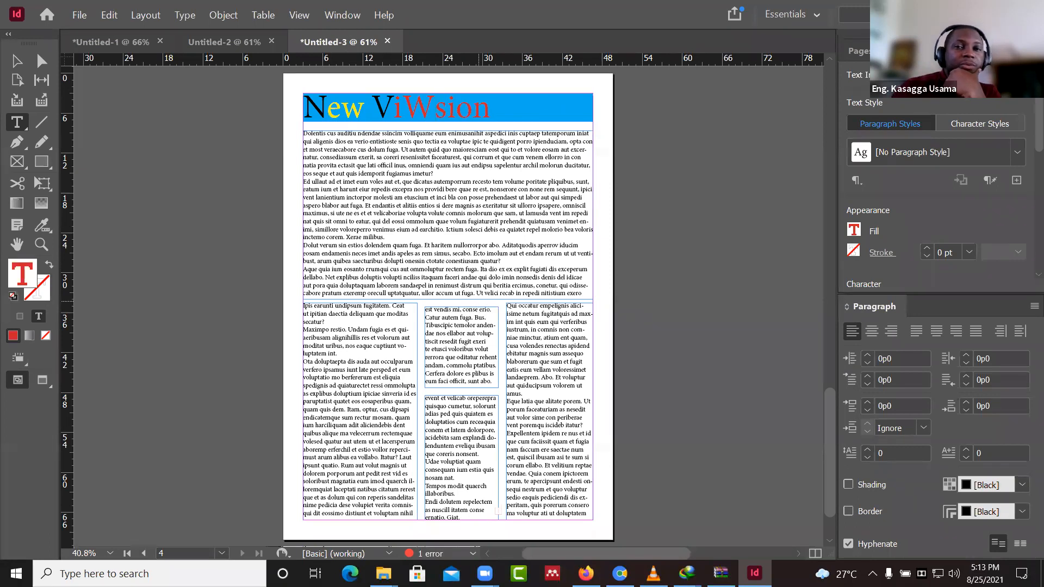
pyautogui.press('BackSpace')
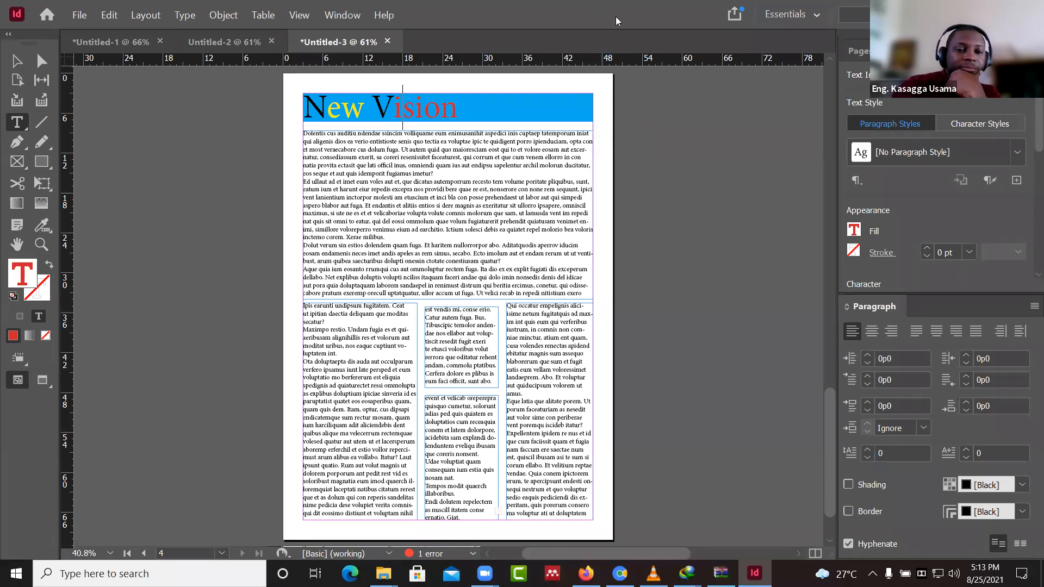
pyautogui.write('W')
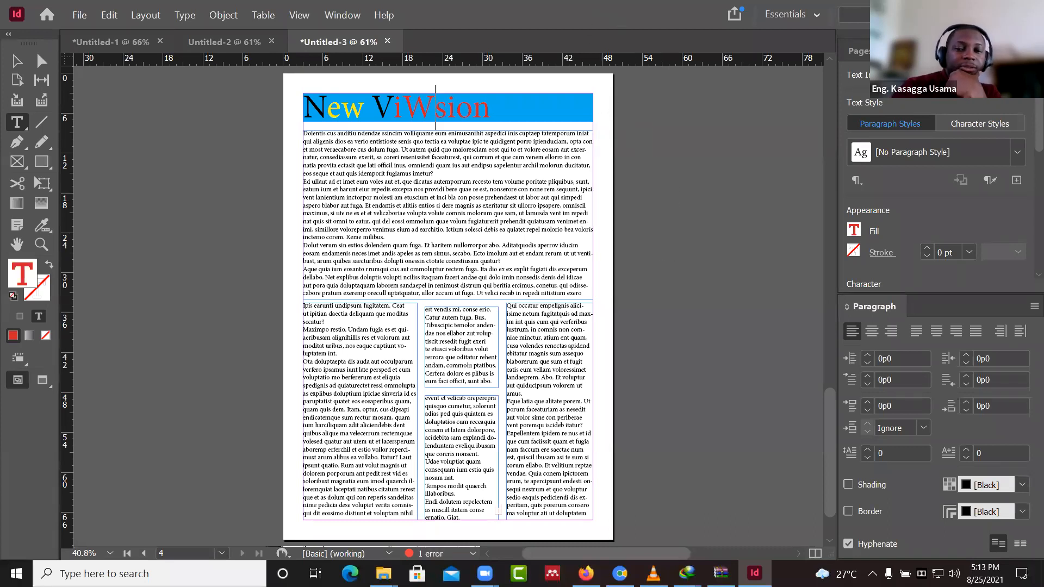
pyautogui.press('BackSpace')
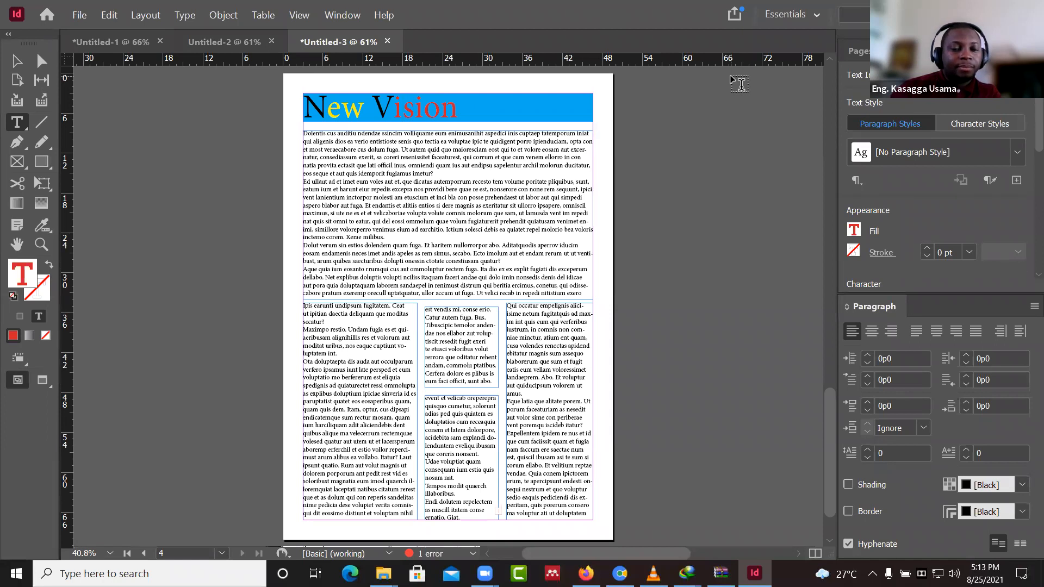
# - Preview the page with its recolored title in presentation mode and return to the layout
pyautogui.click(299, 15)
pyautogui.moveTo(338, 194)
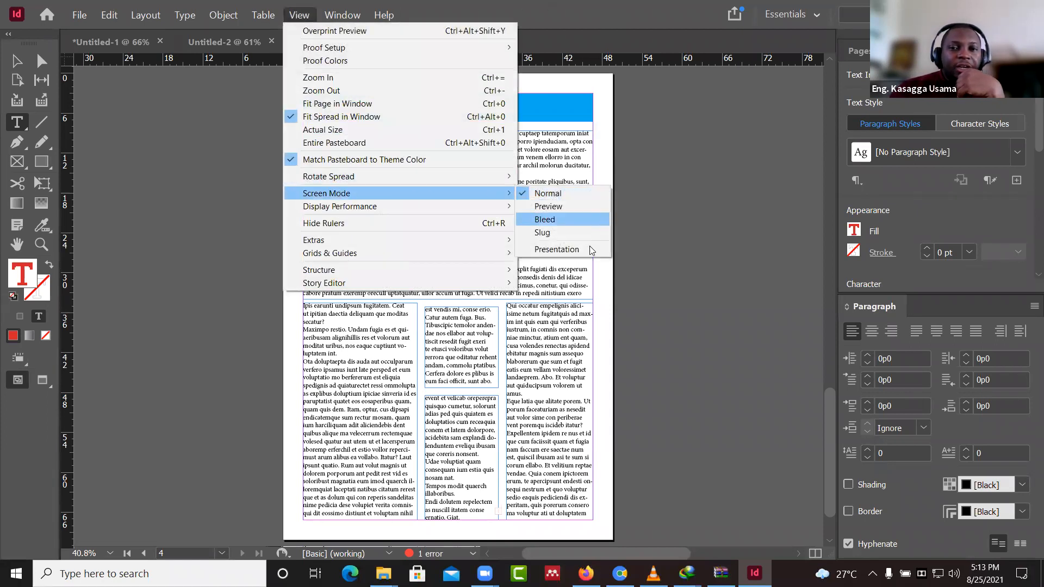
pyautogui.click(577, 248)
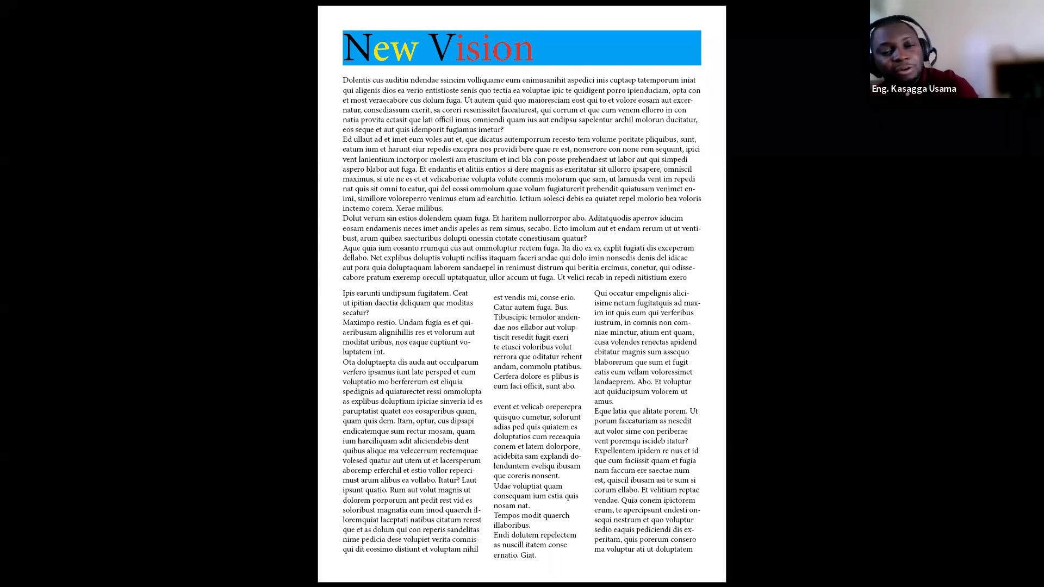
pyautogui.press('Escape')
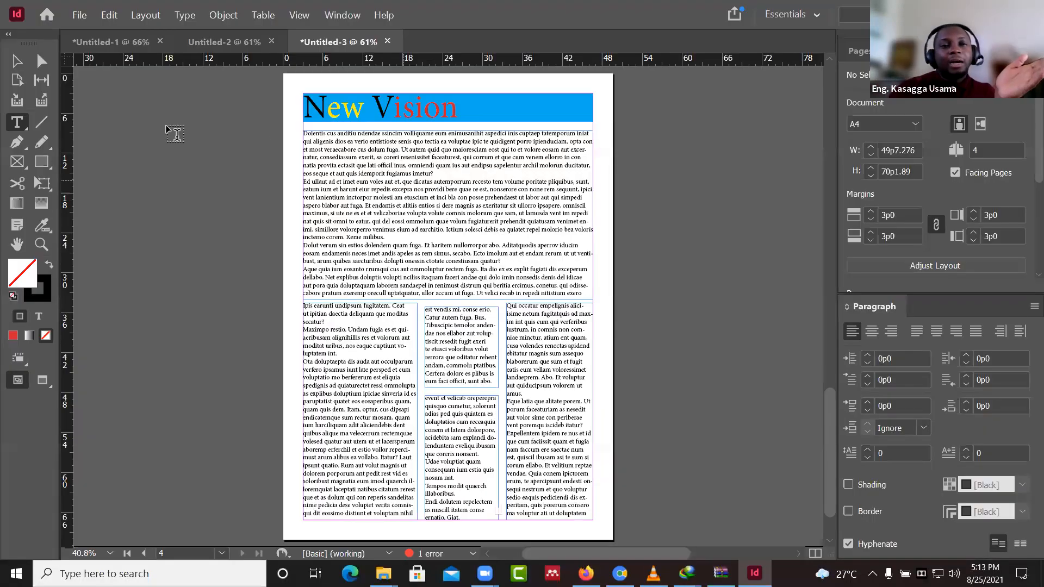
# - On page 3, draw two stacked rectangle frames from the inner margin, each about 25p6 wide, the upper 27p8 high and the lower 33p0 high
pyautogui.click(19, 63)
pyautogui.click(438, 225)
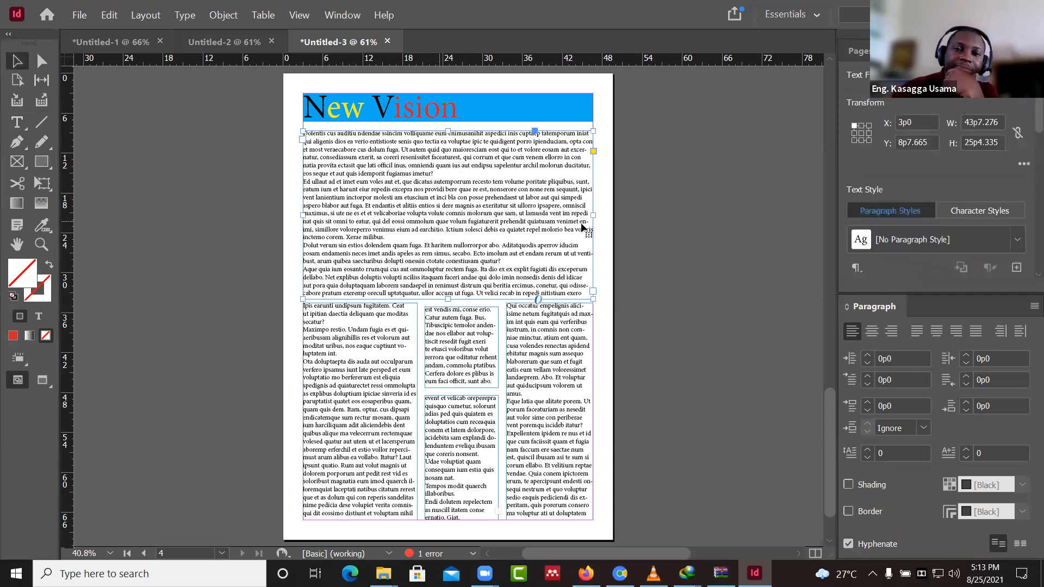
pyautogui.scroll(3, 709, 250)
pyautogui.scroll(5, 711, 250)
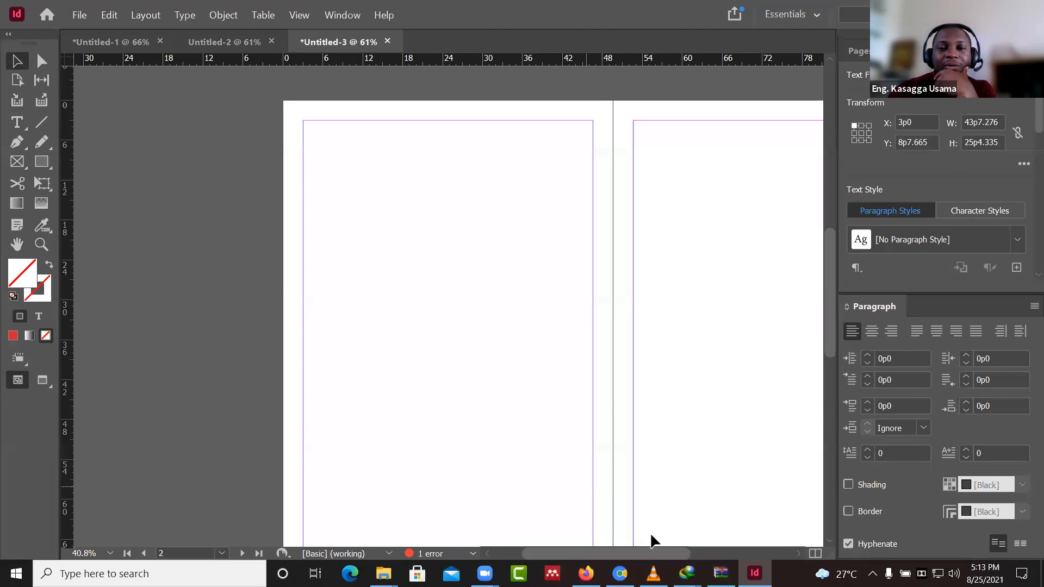
pyautogui.hscroll(5, 716, 541)
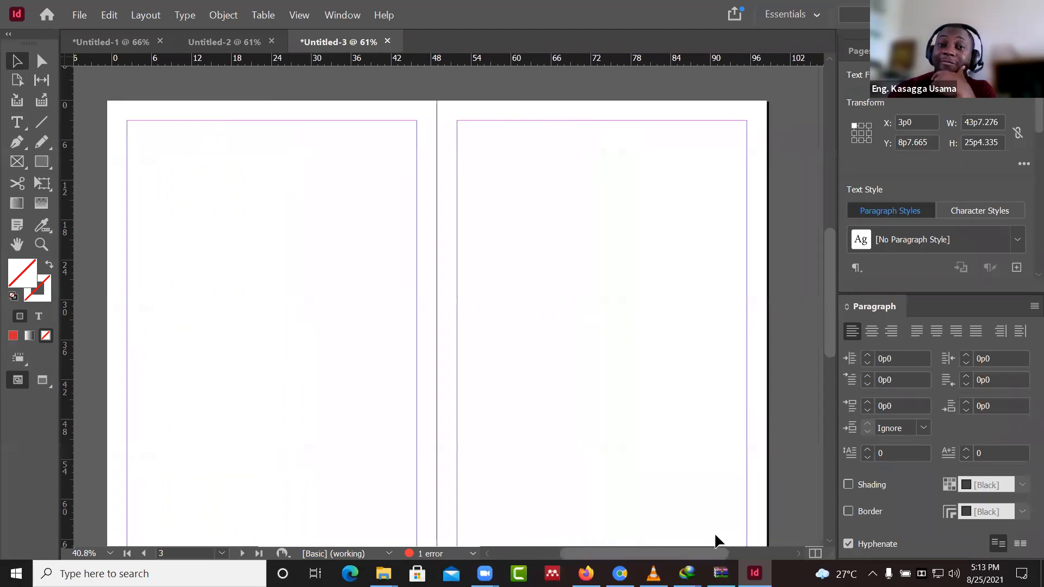
pyautogui.hscroll(2, 716, 540)
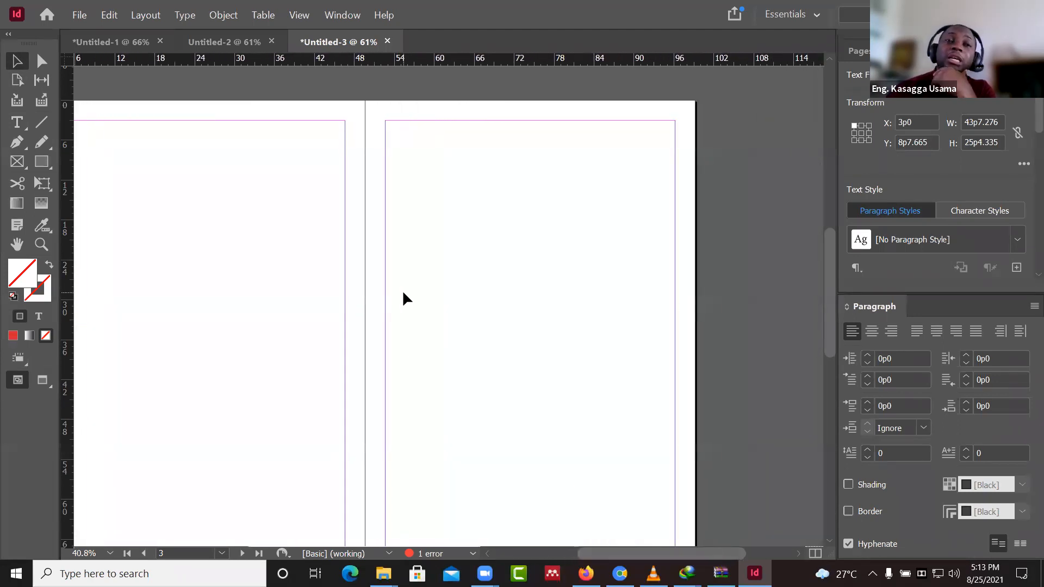
pyautogui.click(18, 161)
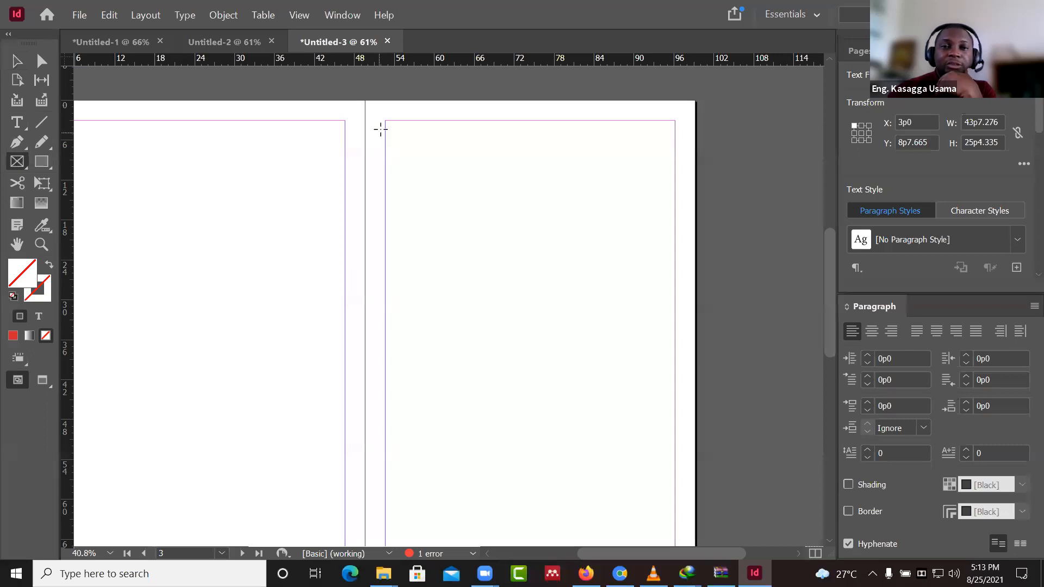
pyautogui.moveTo(385, 122); pyautogui.dragTo(557, 305)
pyautogui.scroll(-3, 544, 304)
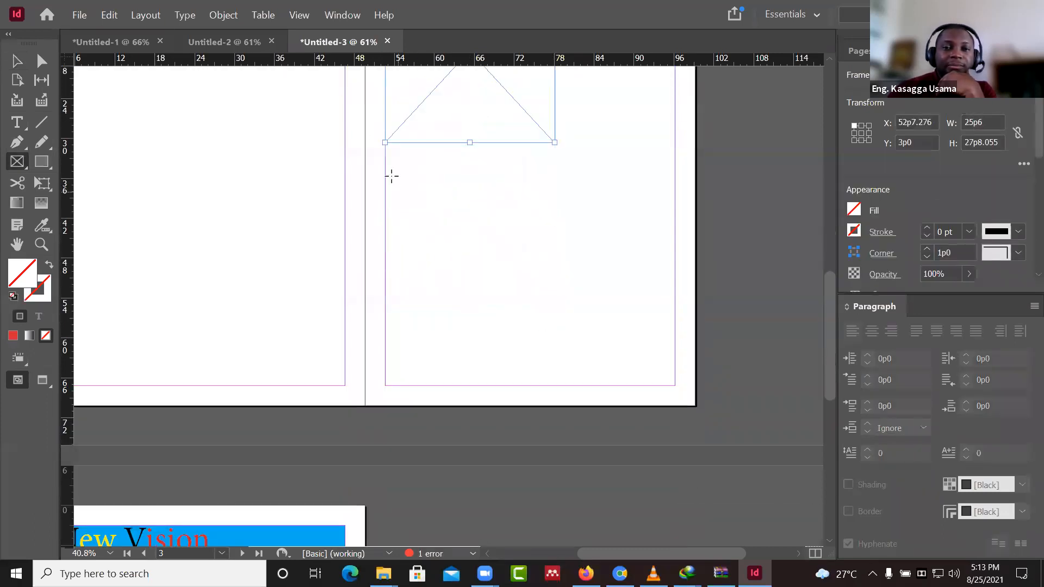
pyautogui.moveTo(385, 166); pyautogui.dragTo(555, 385)
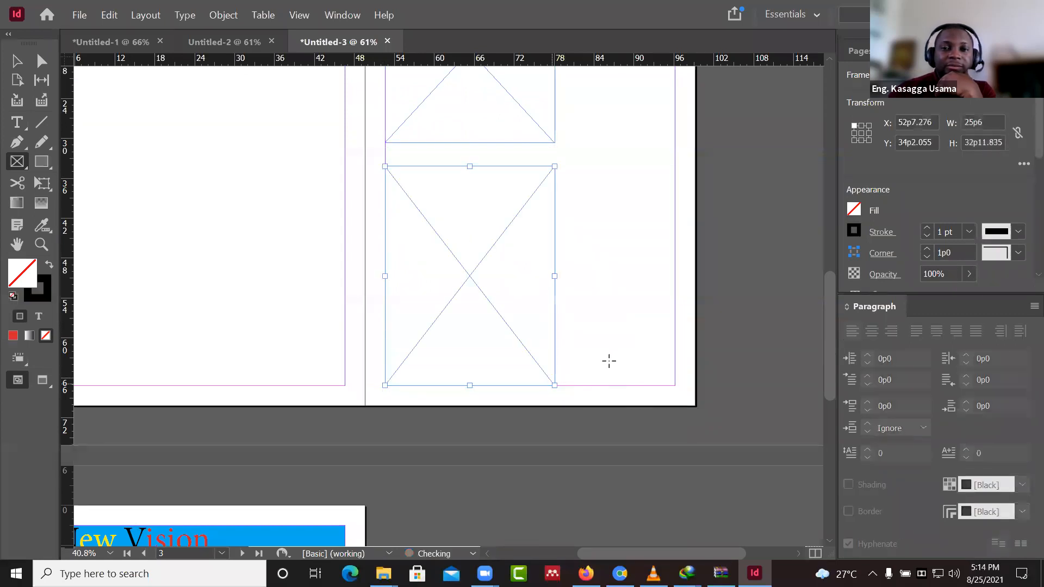
# - Draw two narrow frames beside page 3's upper frame, about 4p11 and 9p6 wide and 27p8 high, ending at the outer margin
pyautogui.scroll(3, 619, 346)
pyautogui.scroll(2, 619, 346)
pyautogui.moveTo(567, 195); pyautogui.dragTo(598, 379)
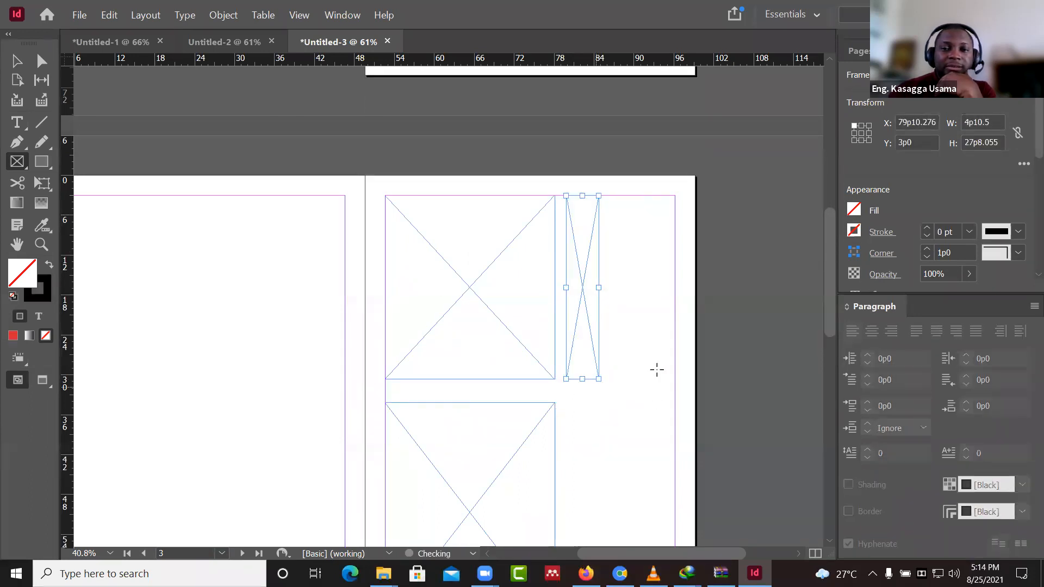
pyautogui.moveTo(612, 199); pyautogui.dragTo(675, 379)
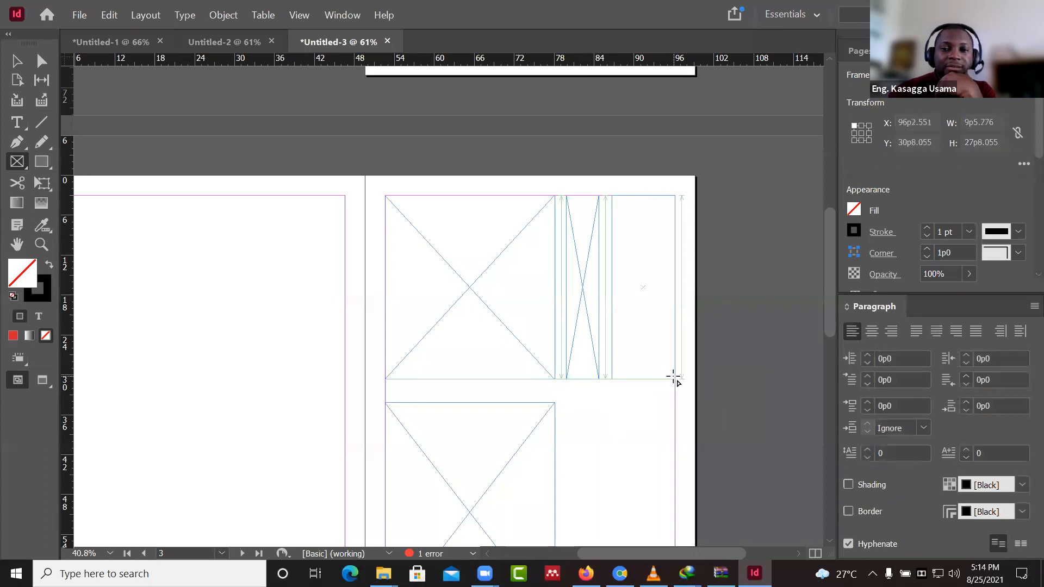
# - Start placing a file in page 3's large upper frame and browse to the Lectures folder on New Volume (D:)
pyautogui.click(17, 61)
pyautogui.click(497, 278)
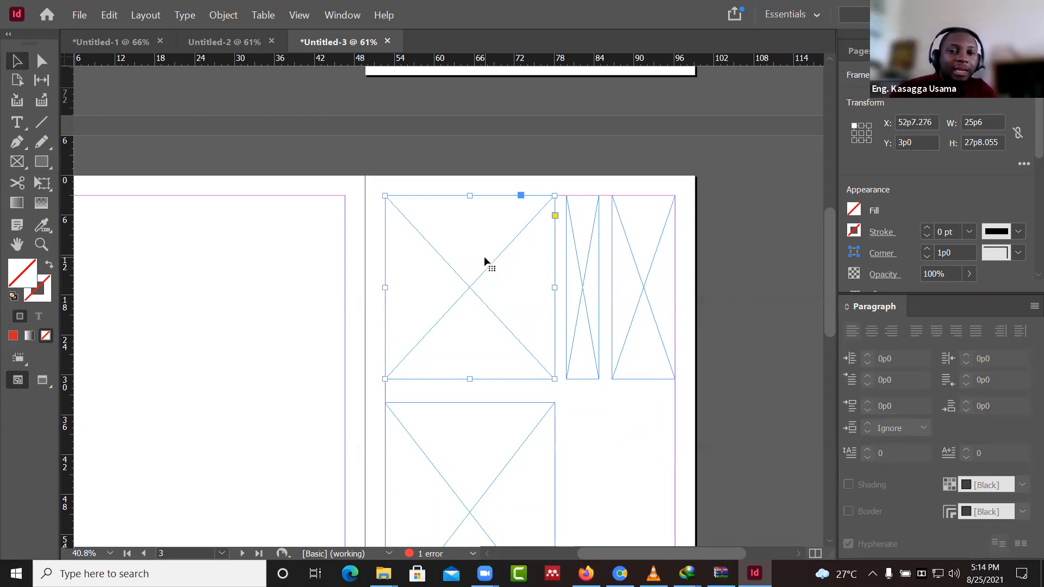
pyautogui.click(80, 15)
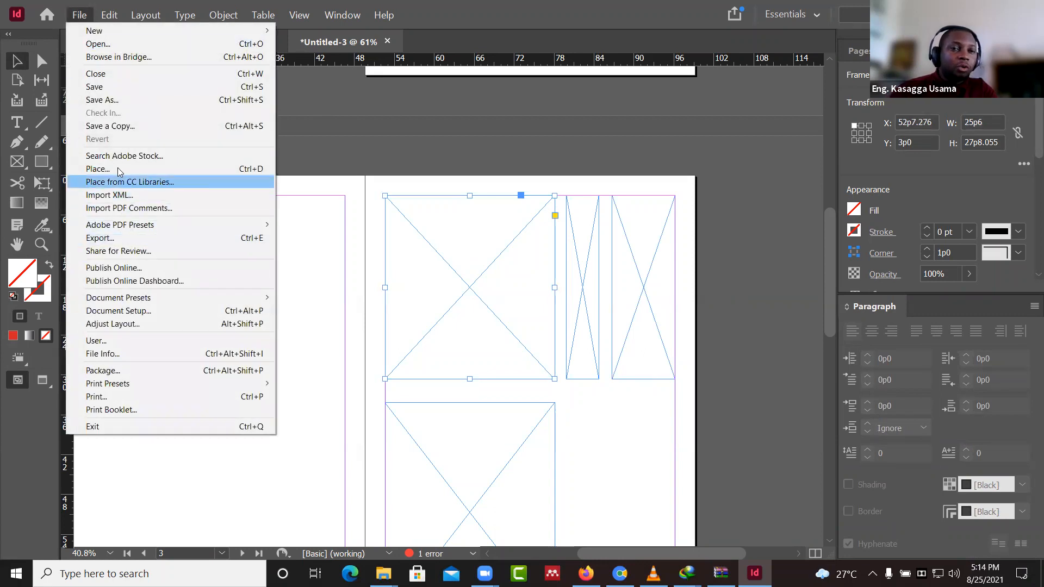
pyautogui.click(116, 167)
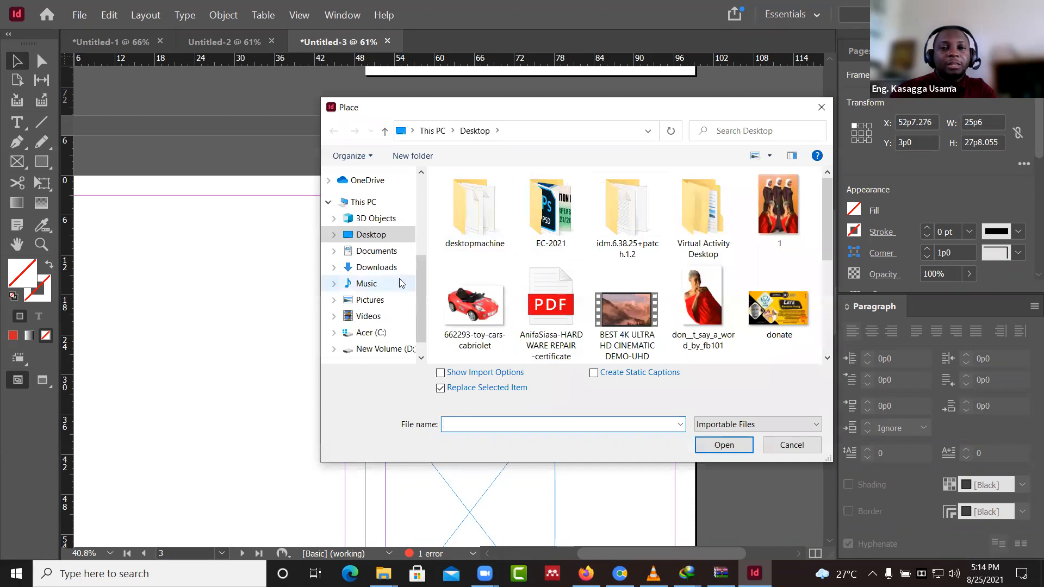
pyautogui.click(381, 348)
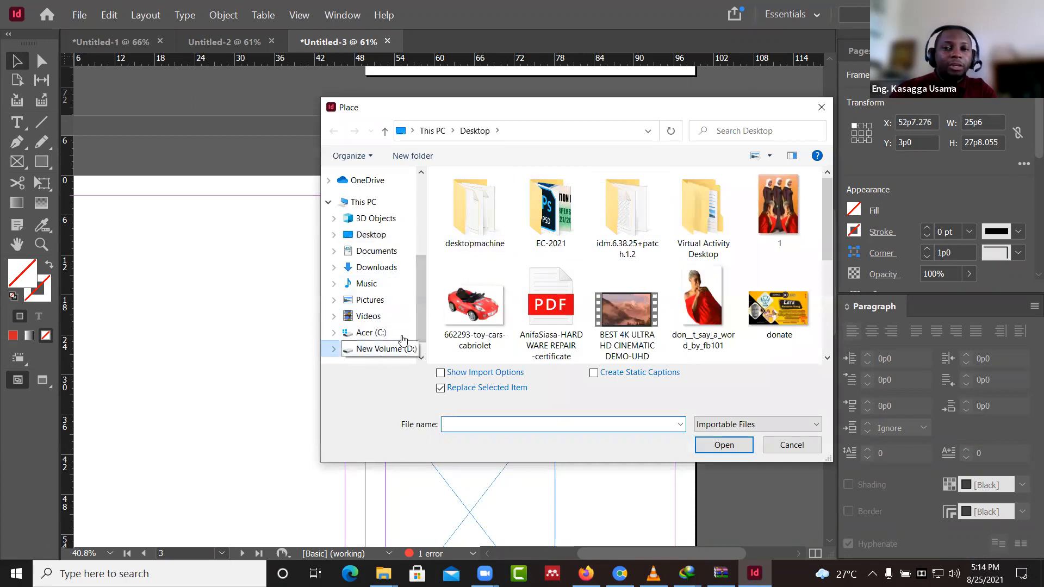
pyautogui.doubleClick(487, 250)
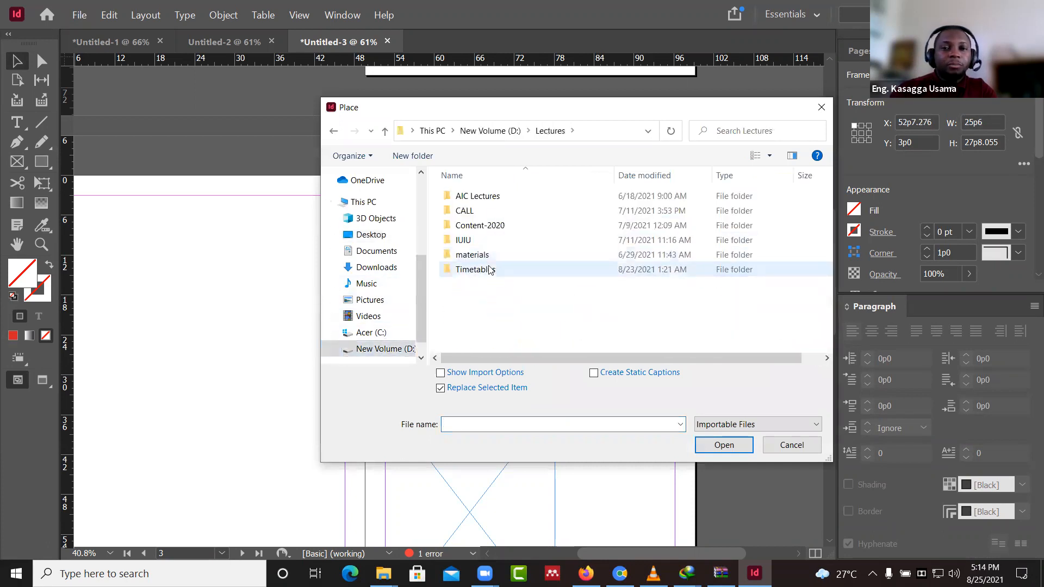
pyautogui.doubleClick(522, 255)
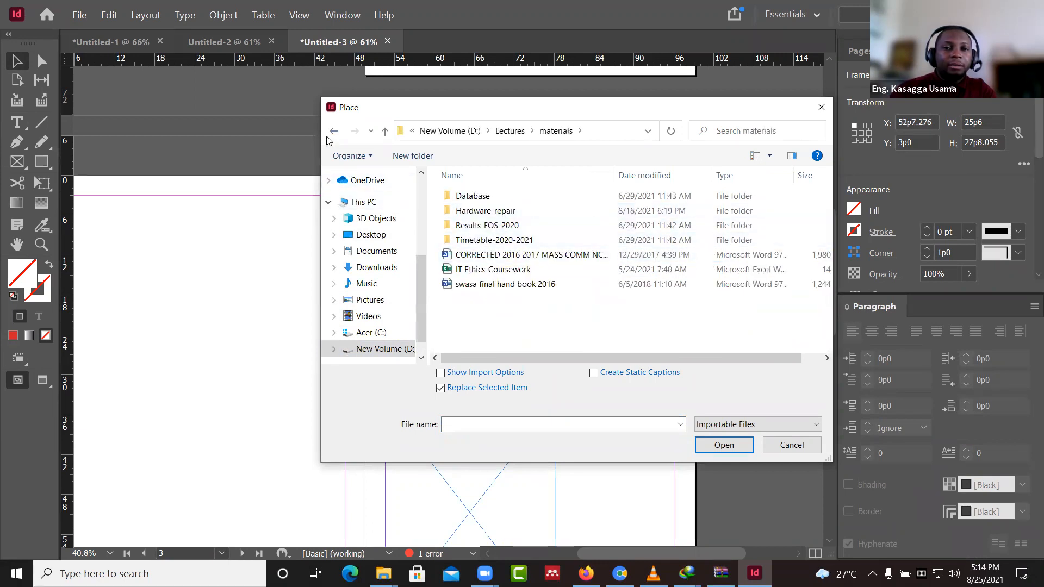
pyautogui.doubleClick(489, 228)
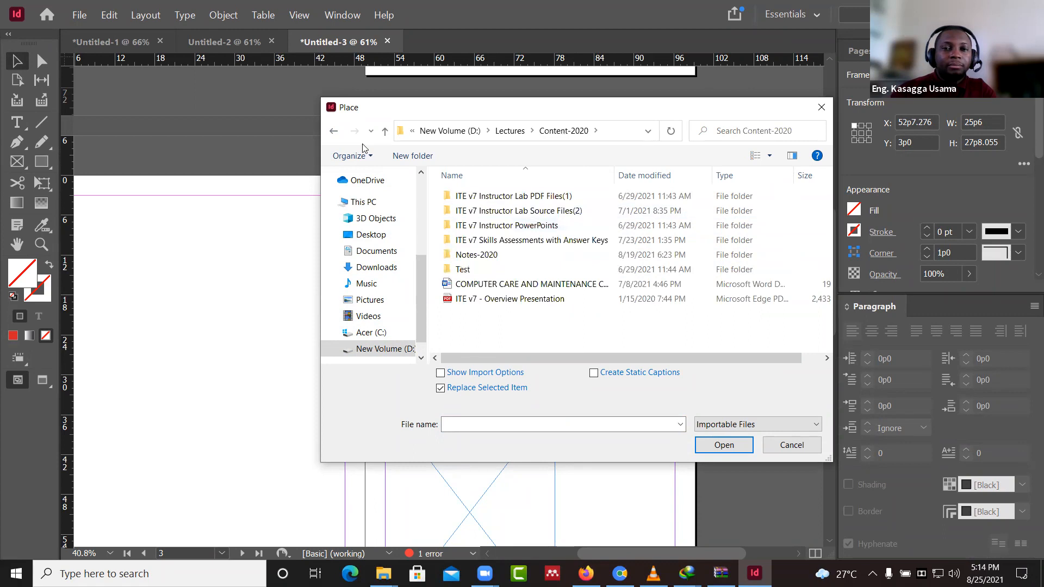
pyautogui.hotkey('alt', 'Left')
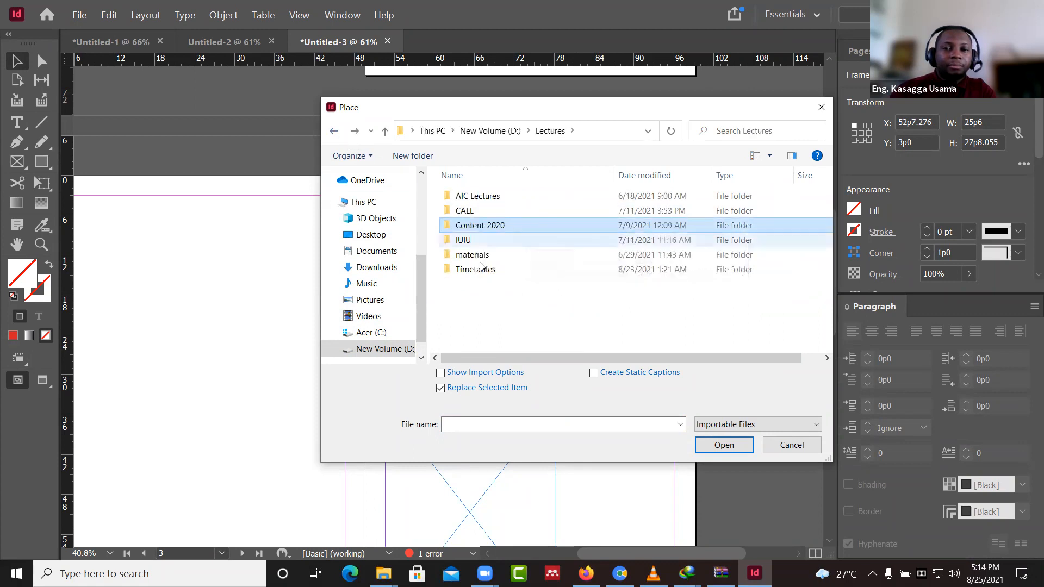
# - Browse through IUIU to the cover image folder and place d86vhfo-00d1c611-a0eb-40bd-8589-b30d9b623367 in page 3's upper frame
pyautogui.click(479, 241)
pyautogui.doubleClick(478, 241)
pyautogui.doubleClick(499, 196)
pyautogui.click(494, 228)
pyautogui.doubleClick(494, 228)
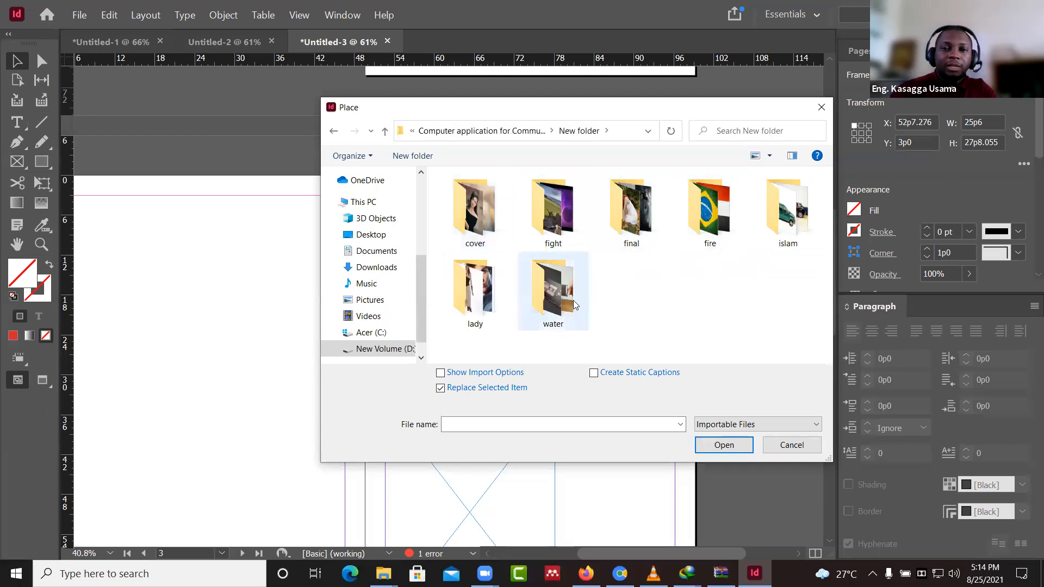
pyautogui.click(484, 217)
pyautogui.doubleClick(484, 217)
pyautogui.click(482, 209)
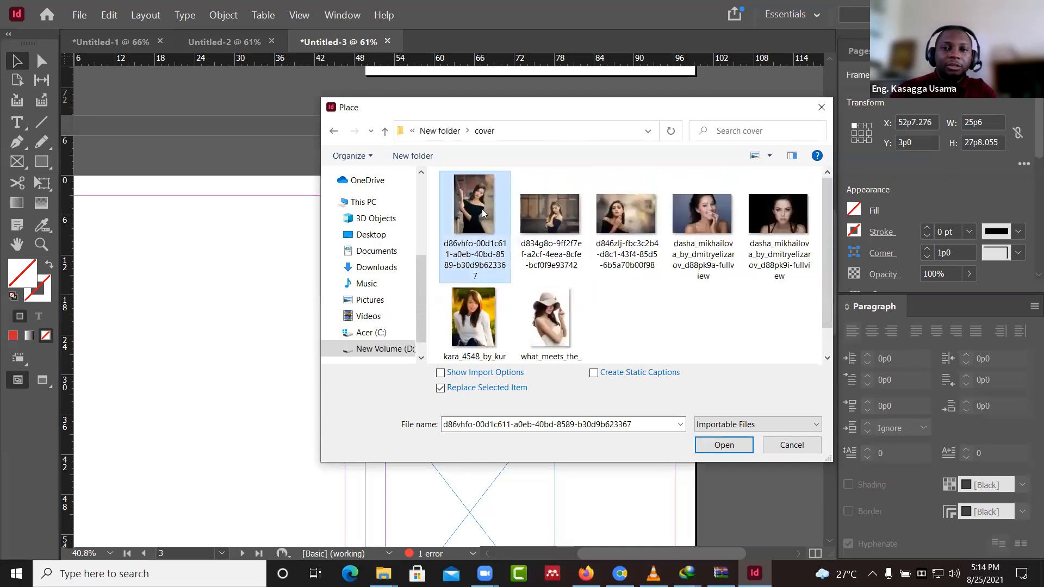
pyautogui.click(724, 445)
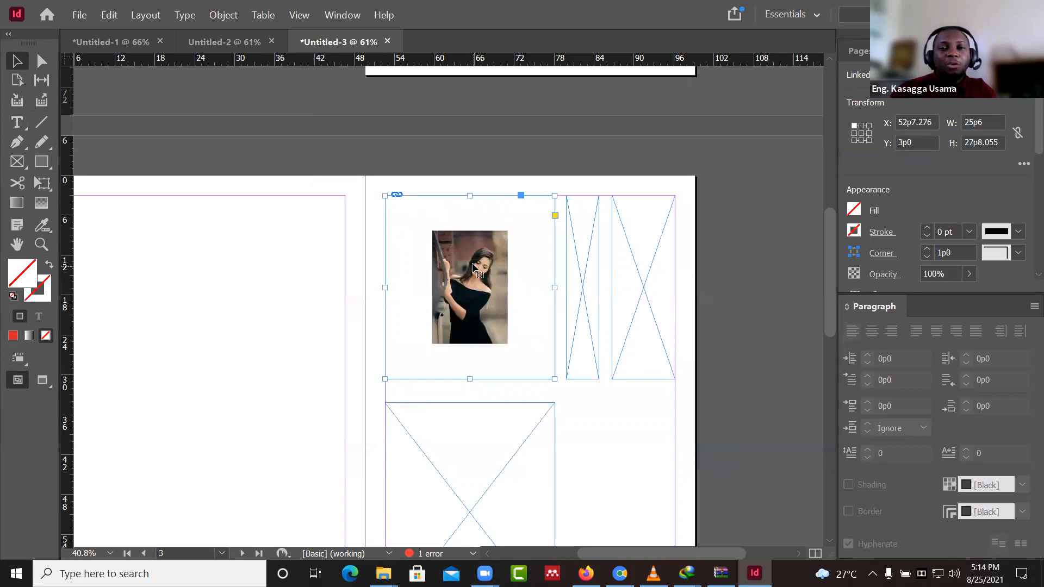
# - Fit the placed image proportionally inside page 3's large upper frame with Fit Content Proportionally
pyautogui.click(466, 272)
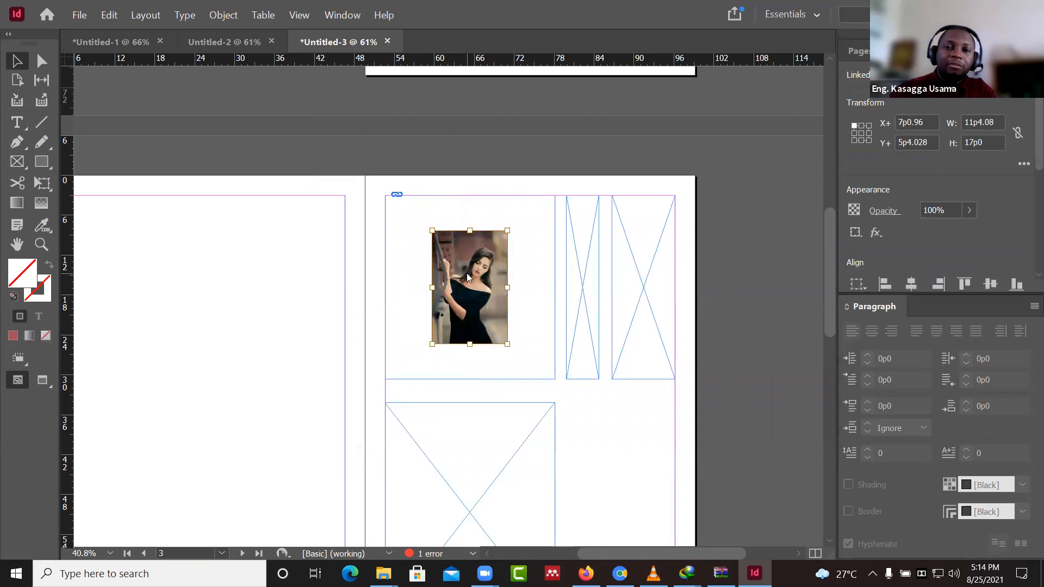
pyautogui.rightClick(466, 277)
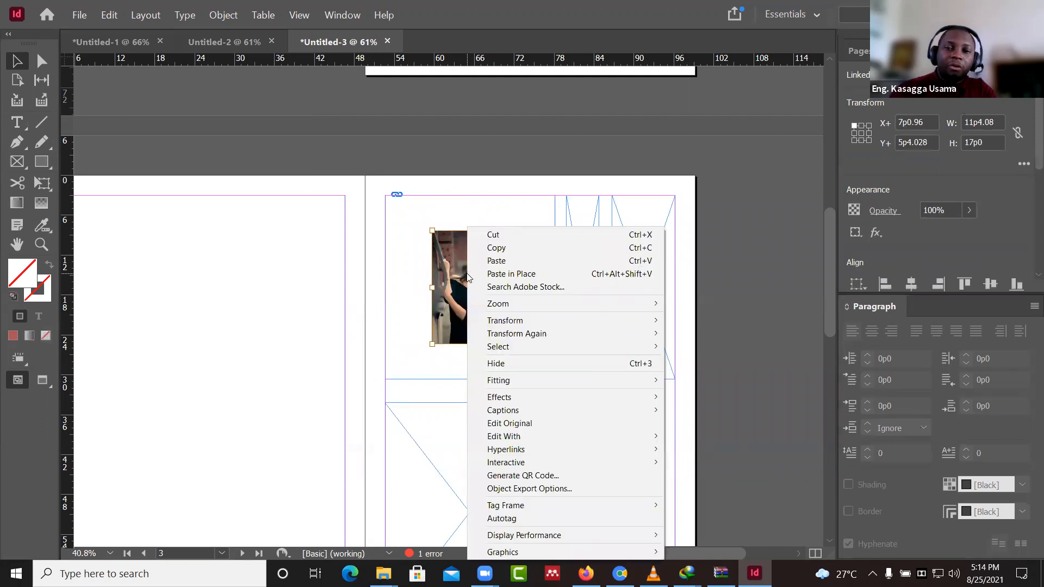
pyautogui.moveTo(507, 382)
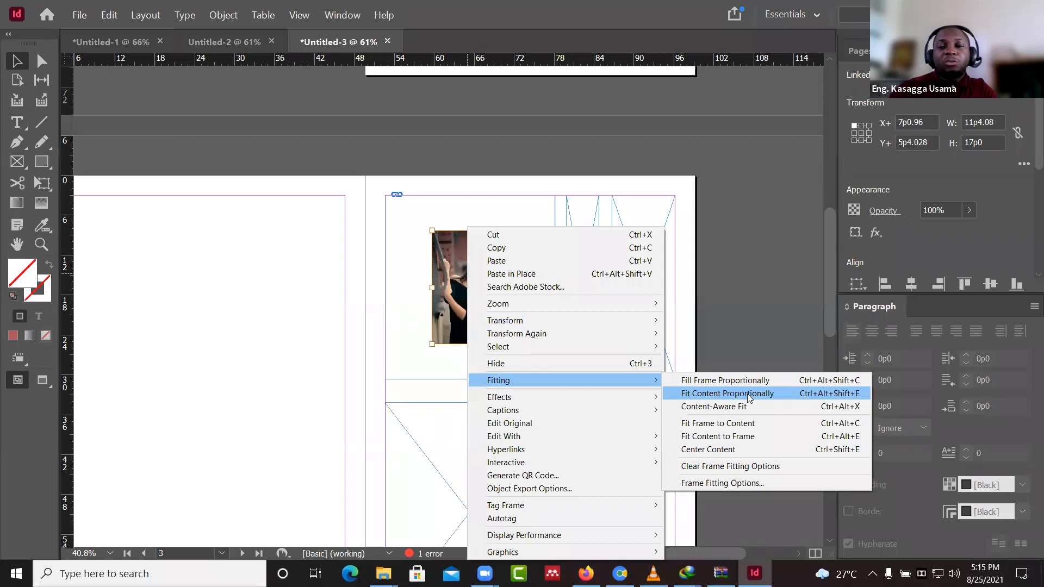
pyautogui.click(749, 398)
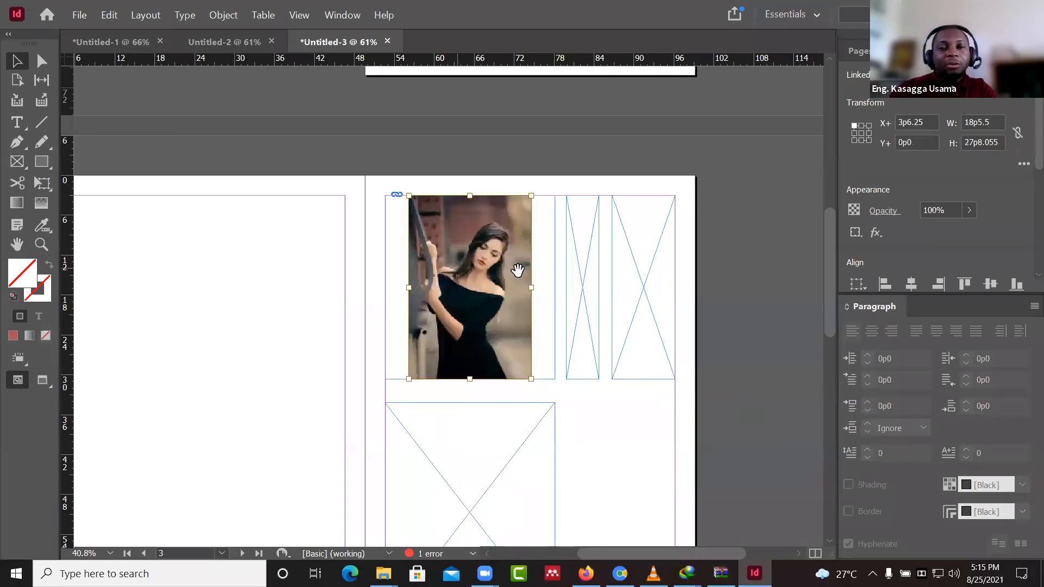
pyautogui.click(713, 301)
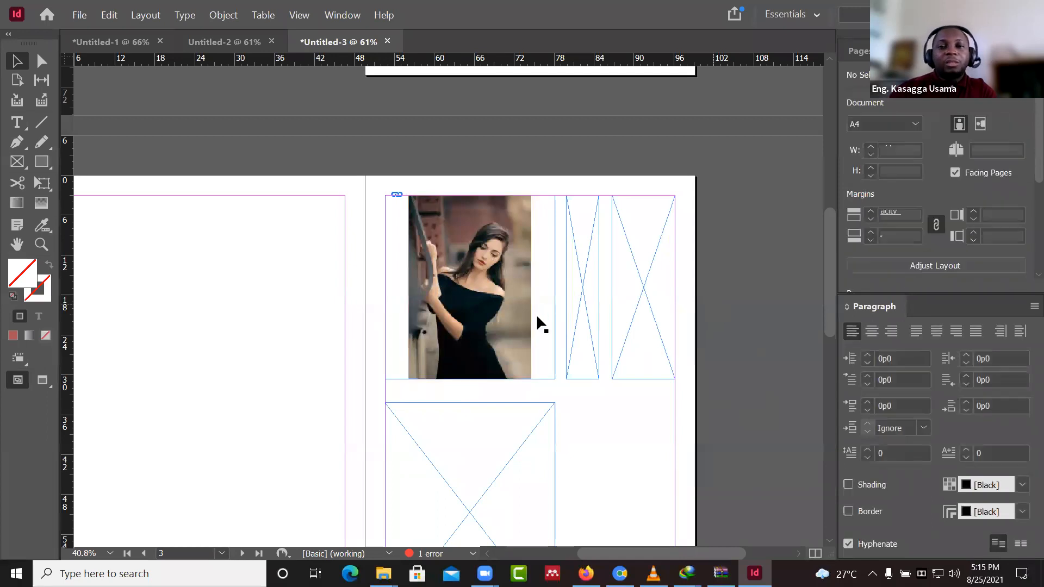
# - Place the smiling portrait whose file name ends in d88pk9a-fullview from the cover folder into page 3's lower frame
pyautogui.click(489, 439)
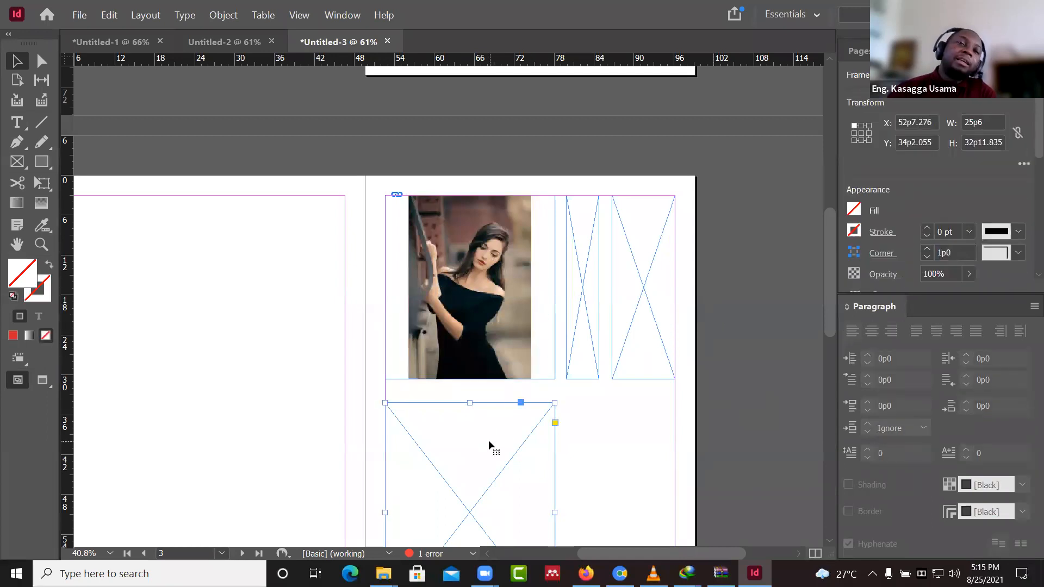
pyautogui.click(80, 16)
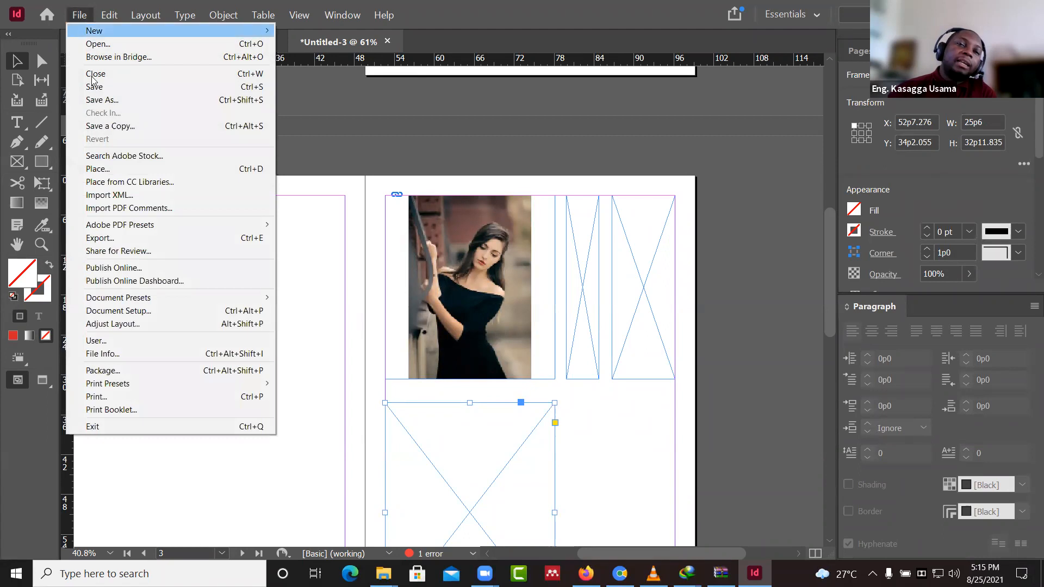
pyautogui.click(110, 173)
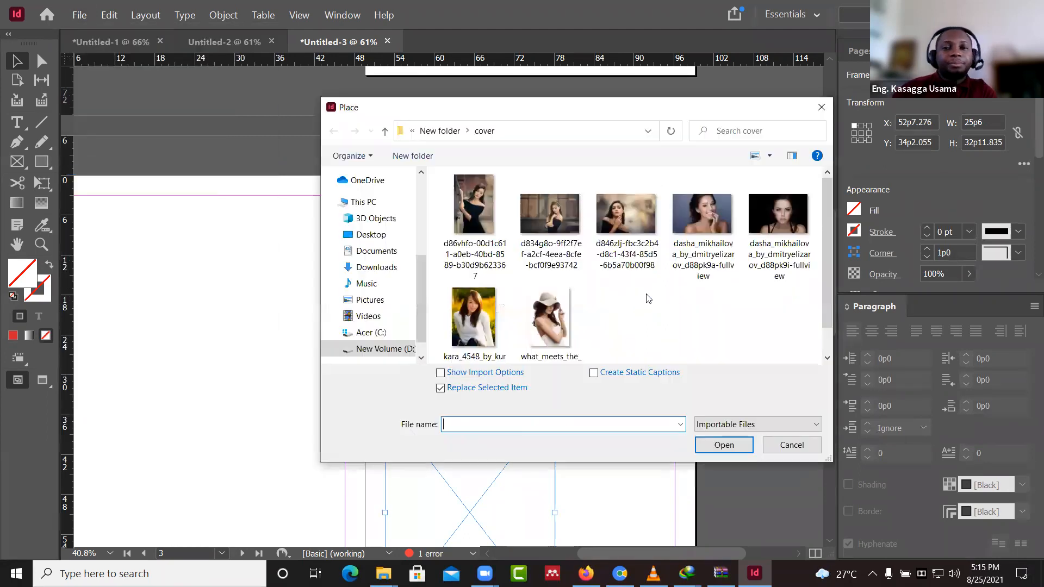
pyautogui.scroll(-1, 654, 295)
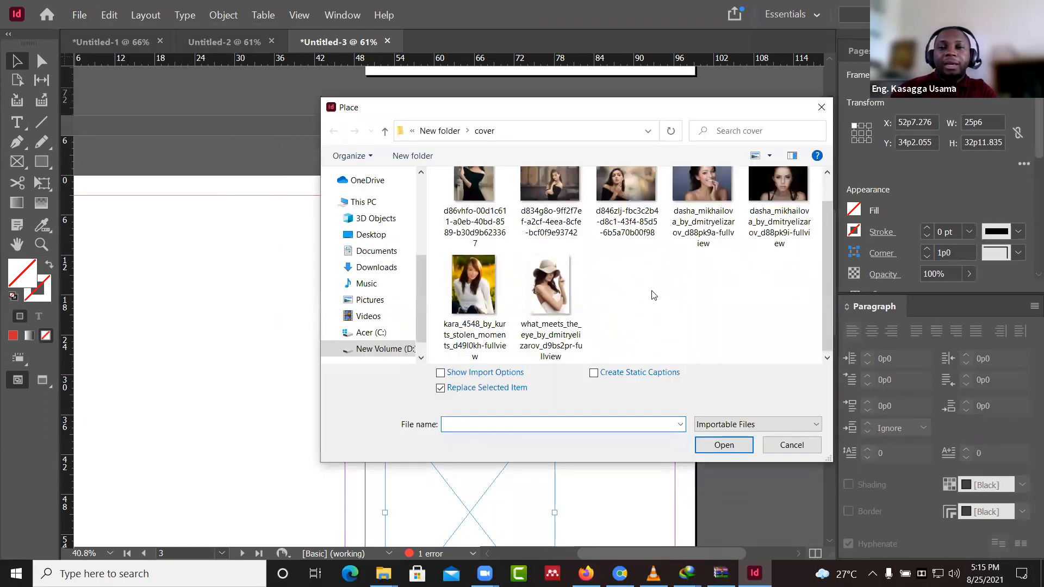
pyautogui.click(694, 184)
pyautogui.click(725, 444)
# - Shift the portrait inside the lower frame to about X -38p9, Y -1p10.5 so the face is centered
pyautogui.scroll(-3, 624, 449)
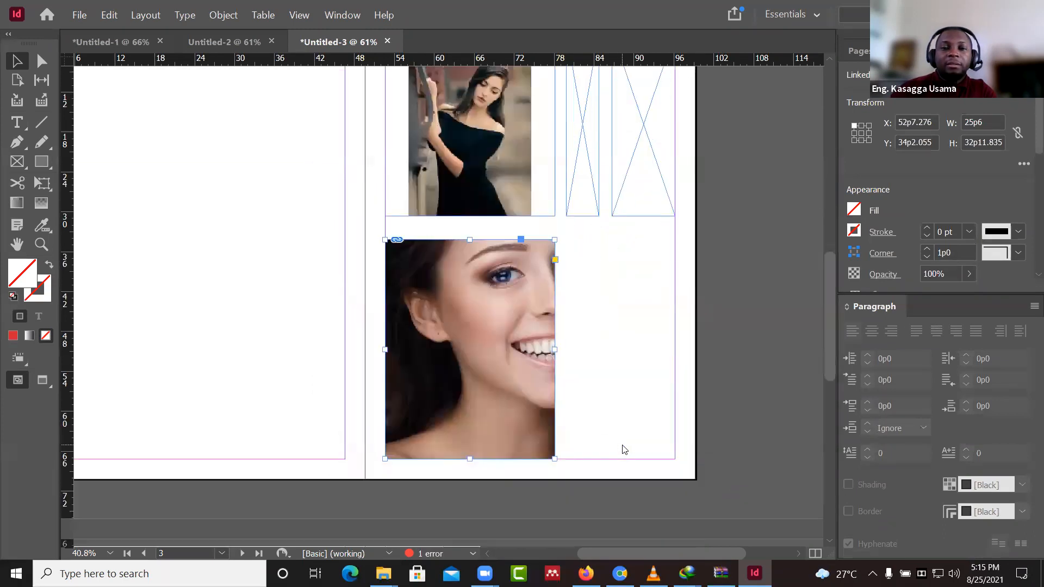
pyautogui.click(480, 331)
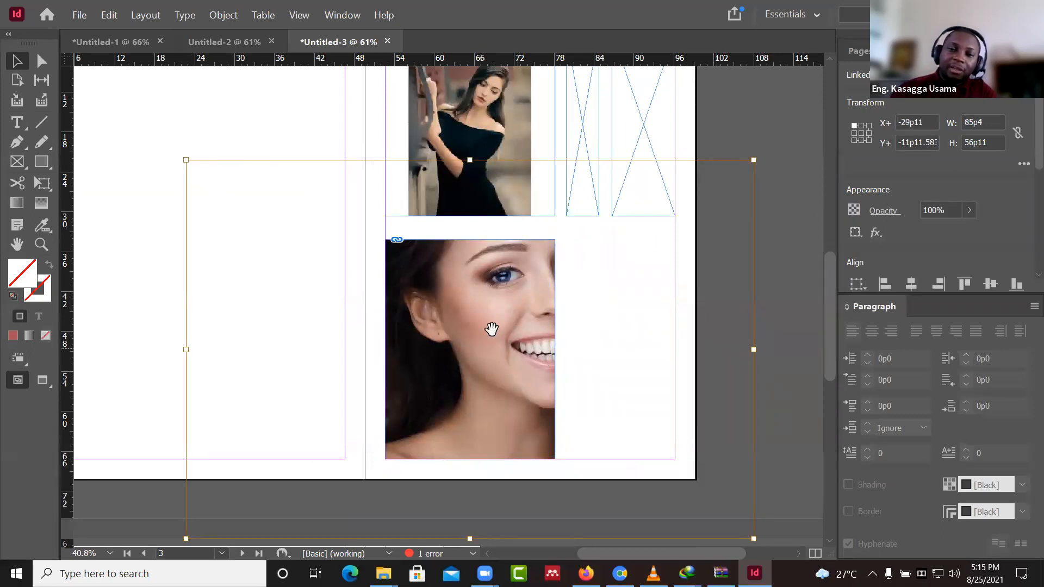
pyautogui.moveTo(492, 328)
pyautogui.mouseDown()
pyautogui.moveTo(454, 346)
pyautogui.moveTo(482, 333)
pyautogui.moveTo(478, 310)
pyautogui.moveTo(476, 320)
pyautogui.moveTo(466, 311)
pyautogui.moveTo(471, 343)
pyautogui.moveTo(481, 296)
pyautogui.moveTo(494, 327)
pyautogui.mouseUp()
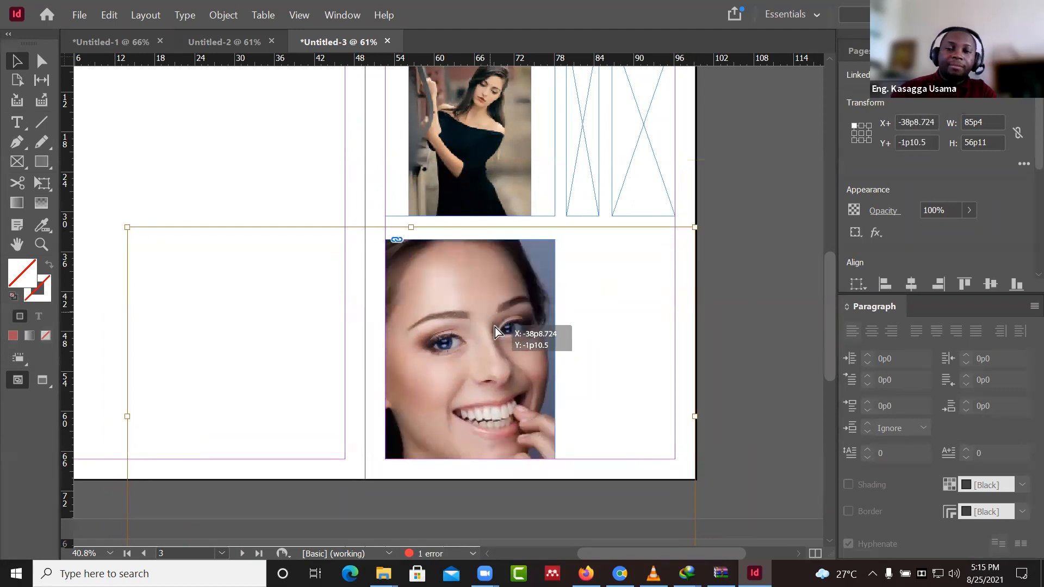
# - Try Fit Content Proportionally on the lower frame's portrait and undo it
pyautogui.rightClick(455, 284)
pyautogui.moveTo(499, 383)
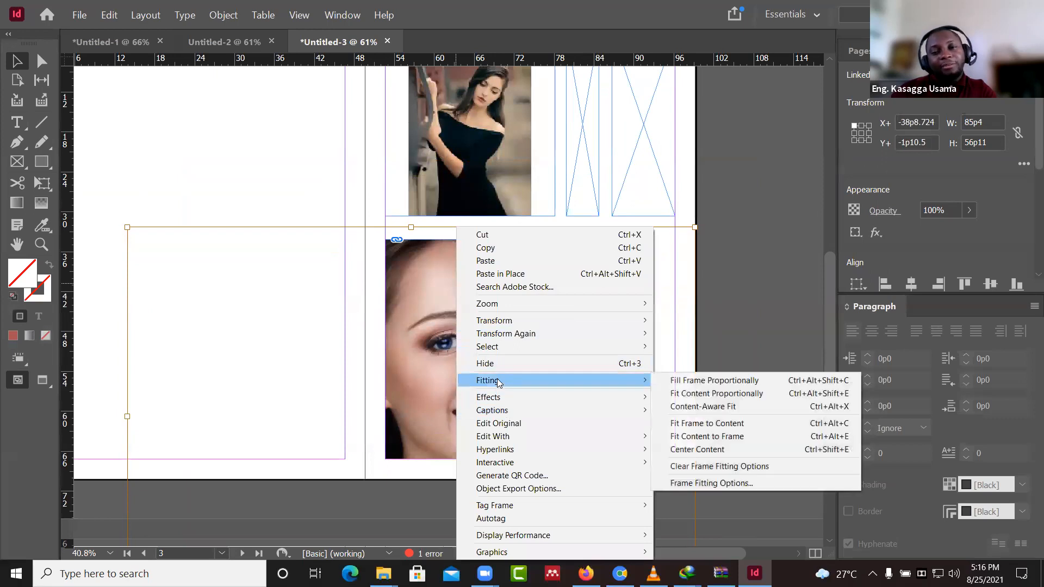
pyautogui.click(706, 393)
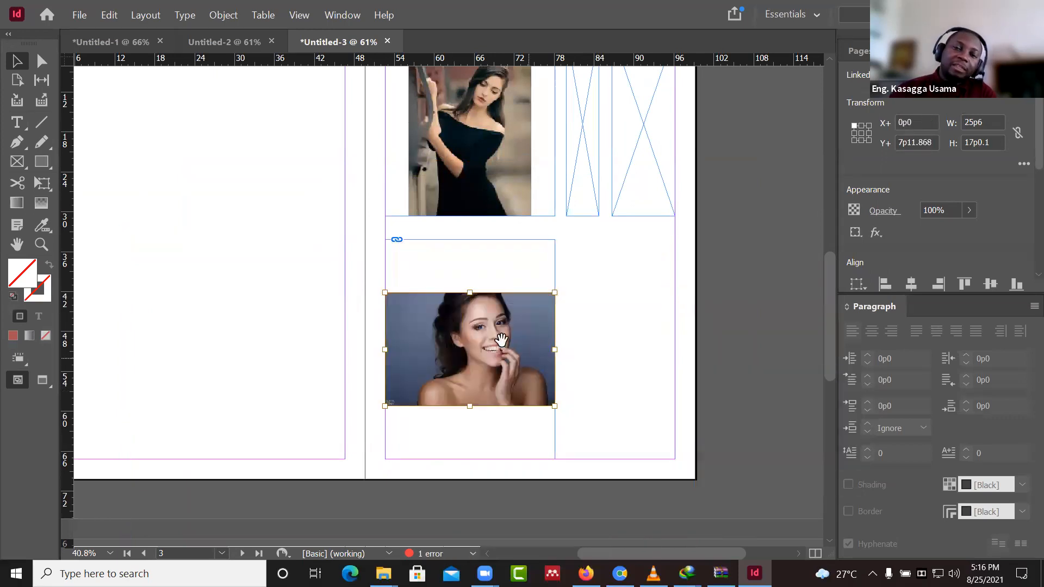
pyautogui.hotkey('ctrl', 'z')
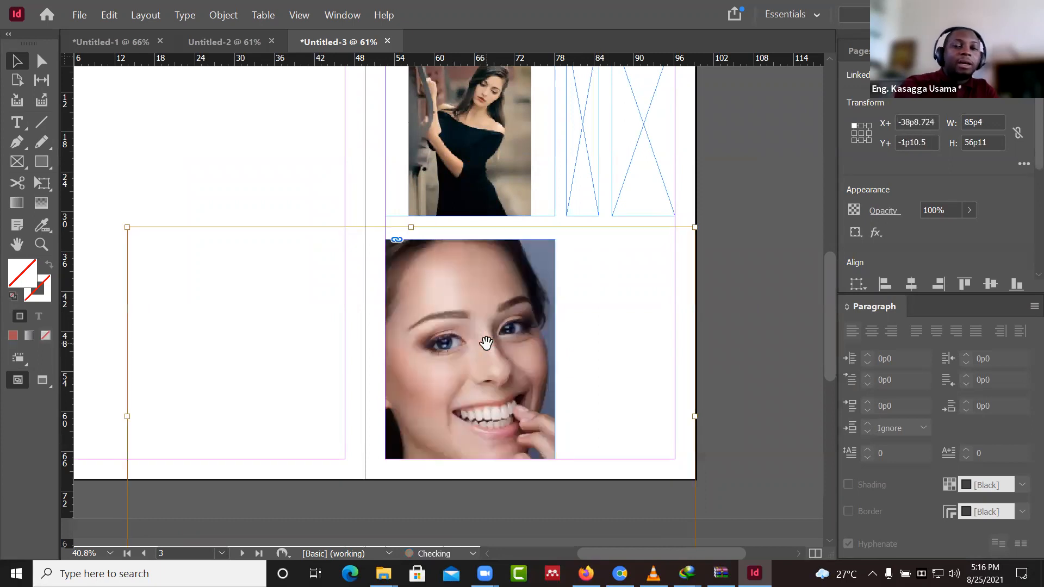
# - Stretch the portrait to fill the lower frame with Fit Content to Frame and preview the spread in presentation mode
pyautogui.rightClick(470, 320)
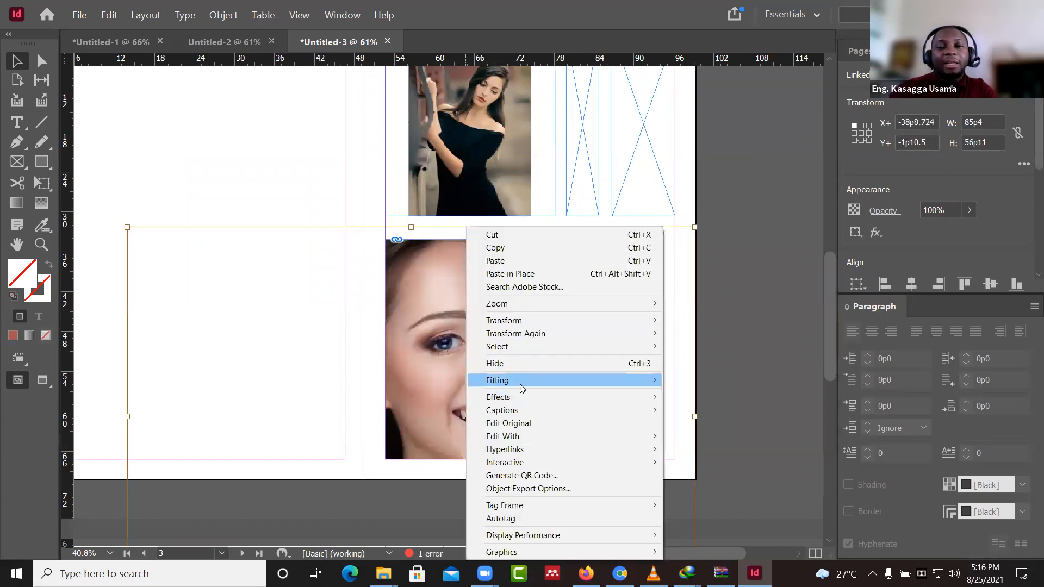
pyautogui.moveTo(520, 381)
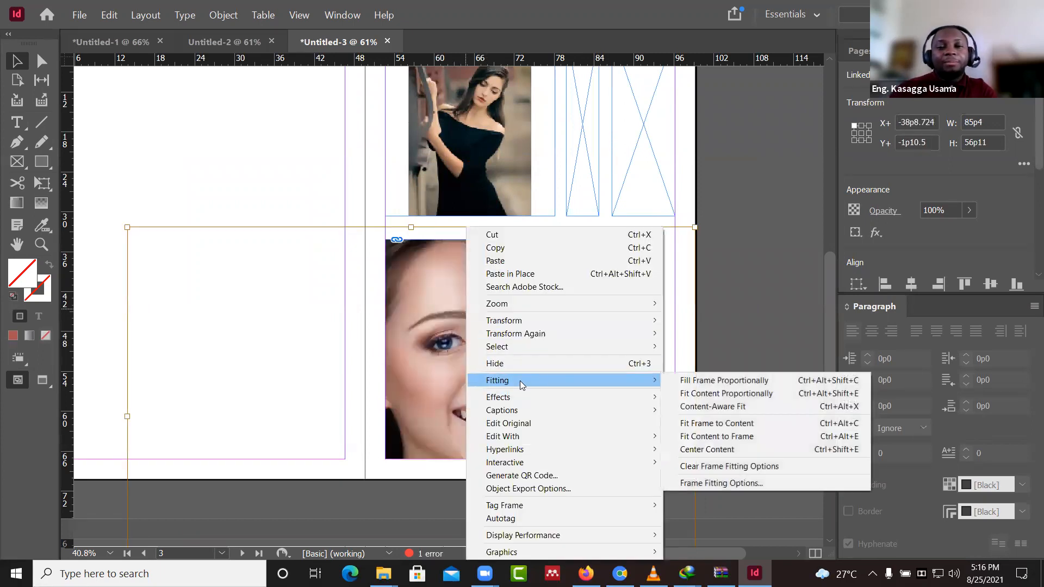
pyautogui.click(709, 436)
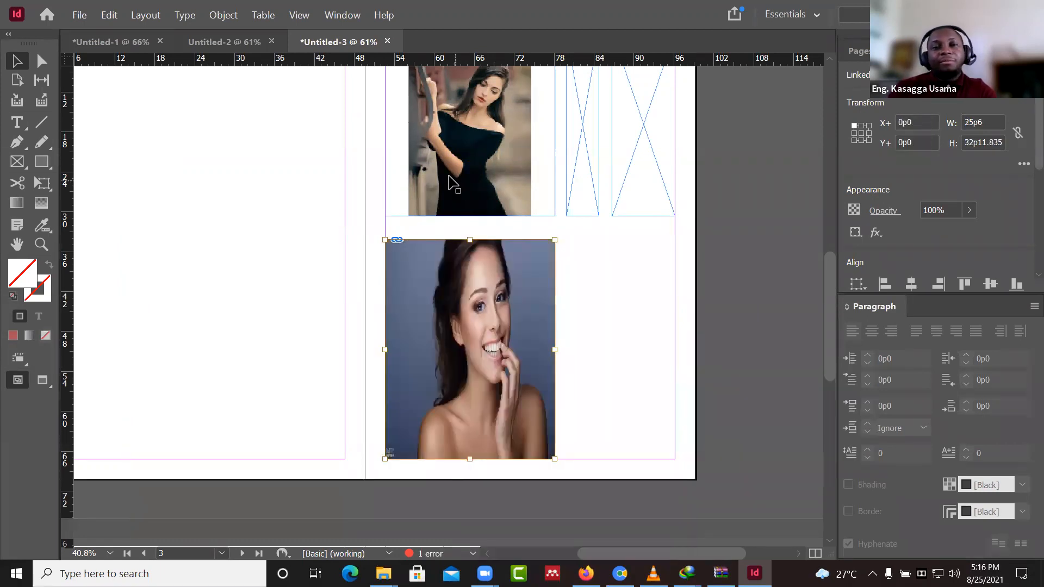
pyautogui.click(793, 280)
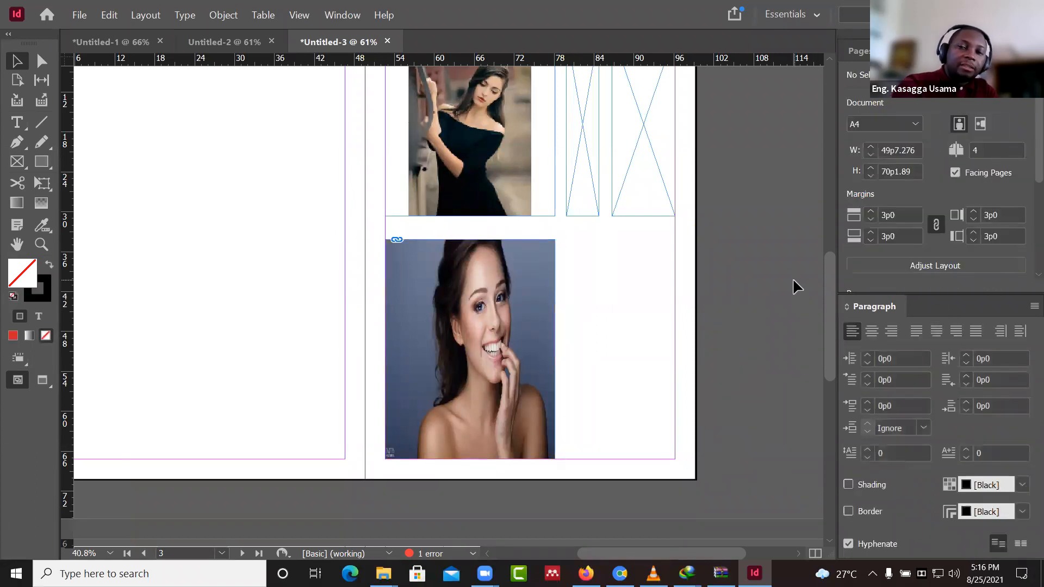
pyautogui.hotkey('shift', 'w')
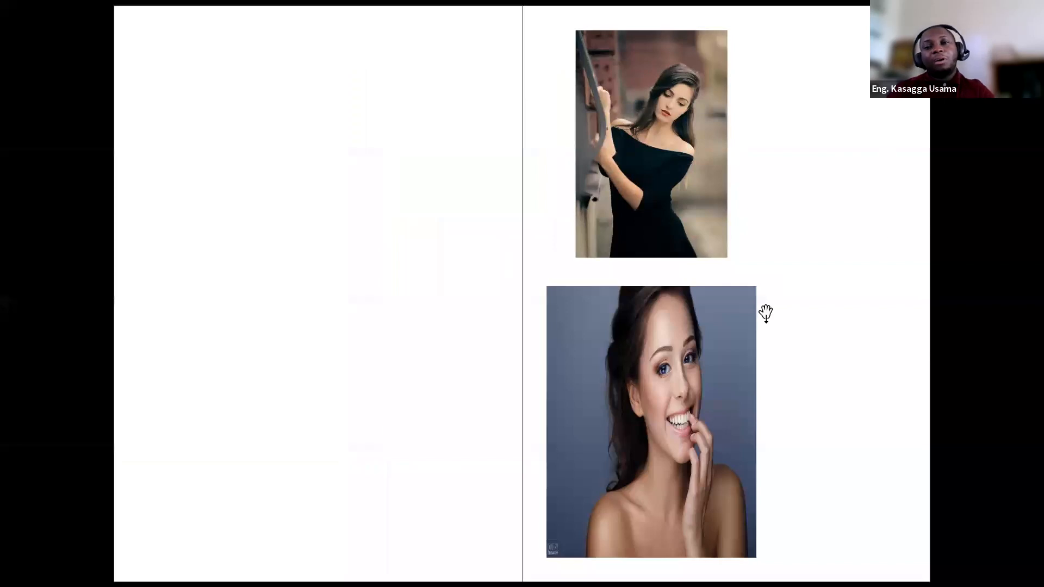
pyautogui.press('Escape')
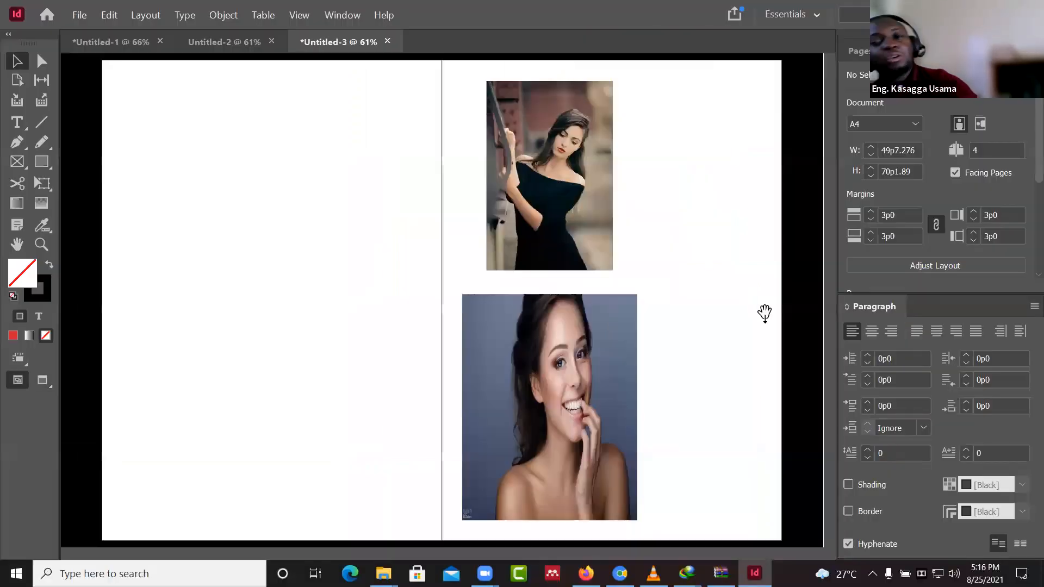
# - Fill both narrow frames beside the upper image with the cyan swatch C=100 M=0 Y=0 K=0
pyautogui.click(657, 259)
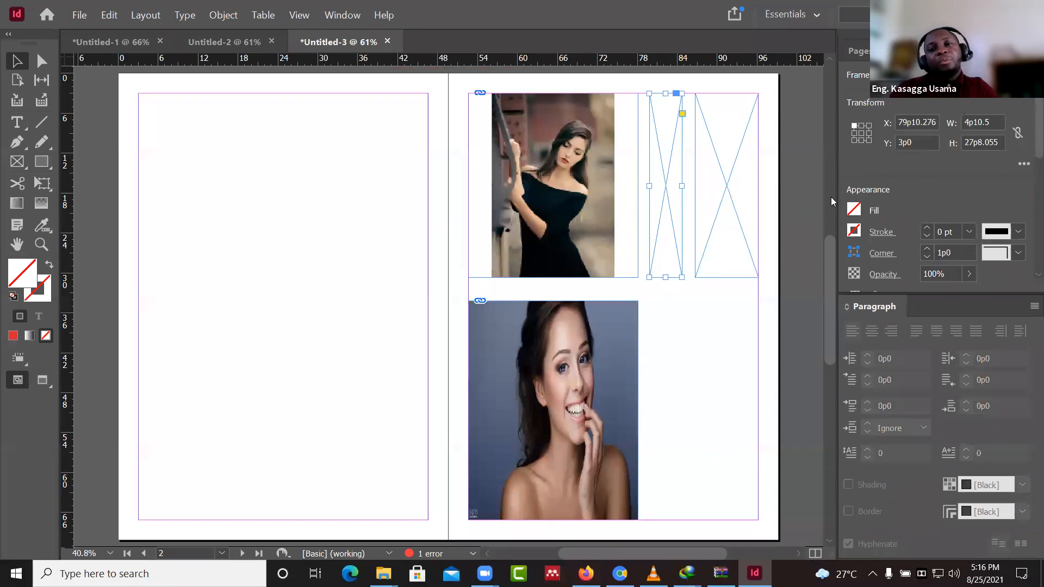
pyautogui.click(855, 210)
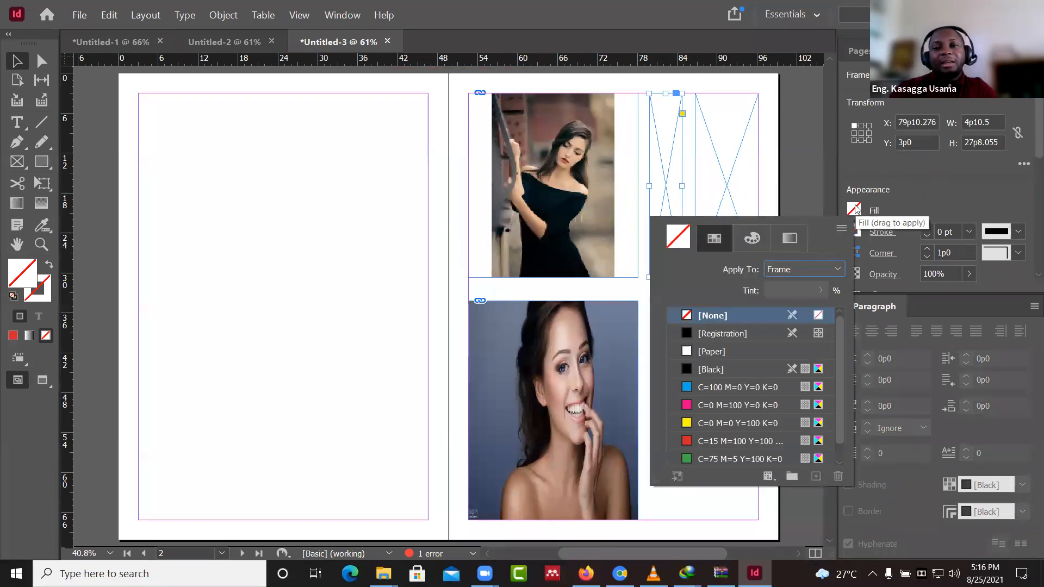
pyautogui.click(719, 388)
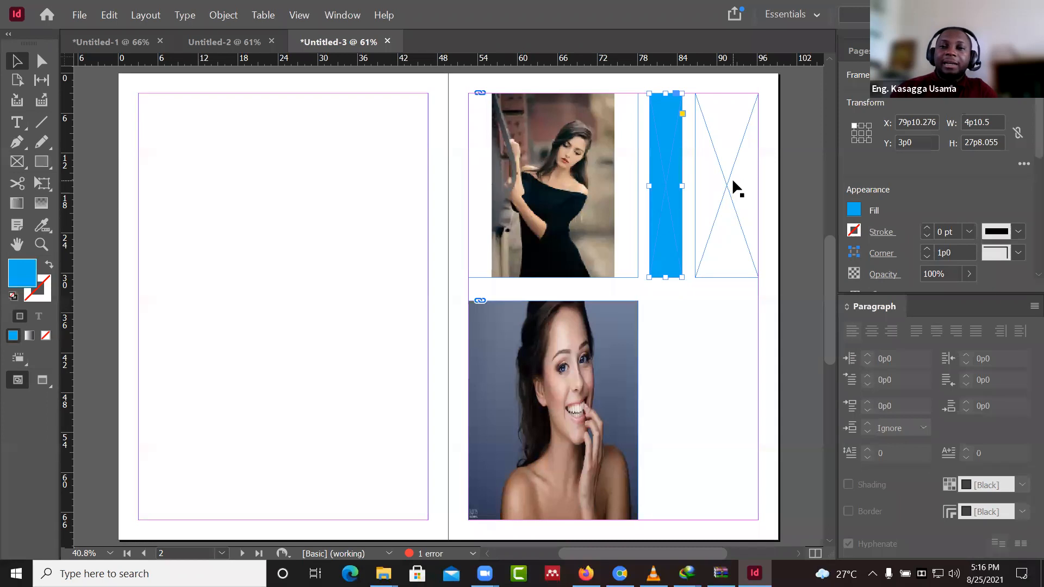
pyautogui.click(740, 201)
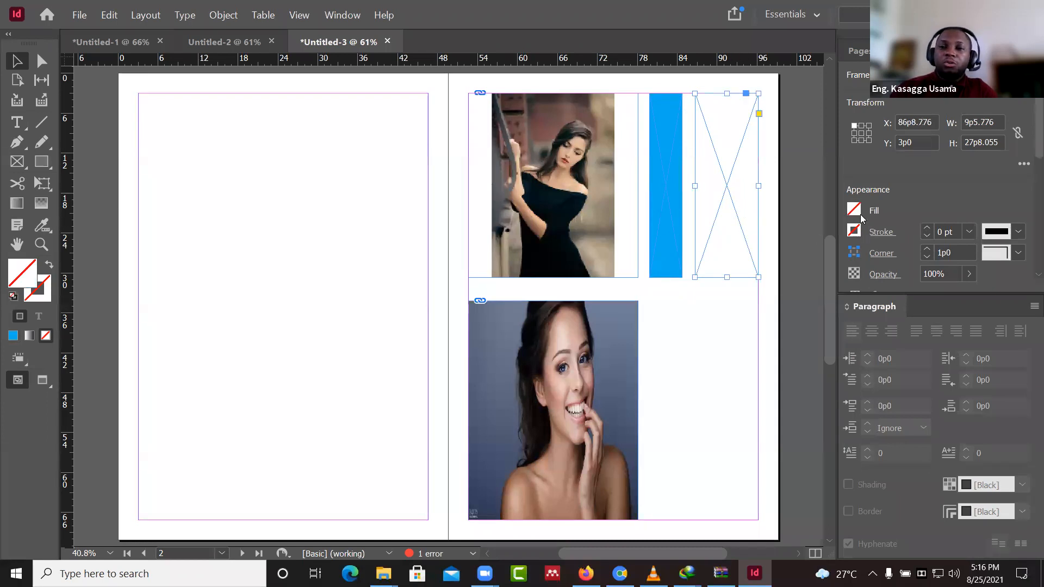
pyautogui.click(859, 213)
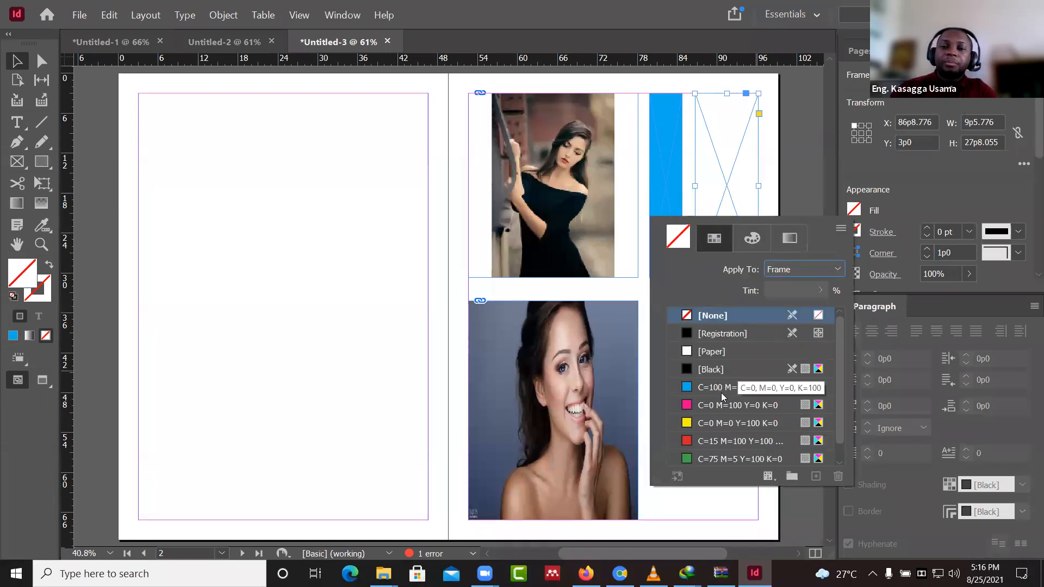
pyautogui.click(721, 389)
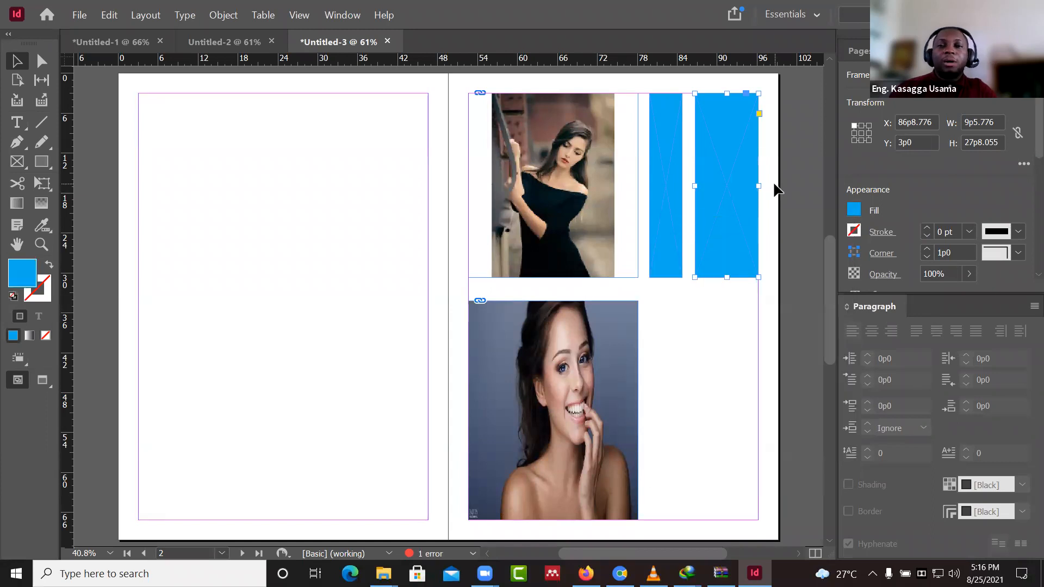
pyautogui.click(727, 381)
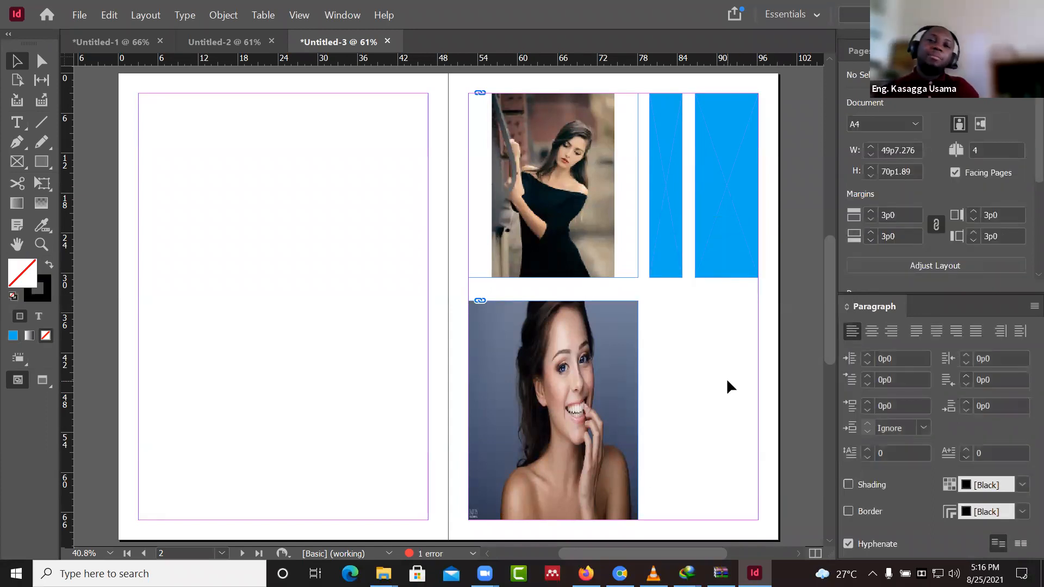
# - Draw a rectangle frame covering all of page 3, about 49p7 by 70p2, and open its fill swatches
pyautogui.scroll(1, 698, 391)
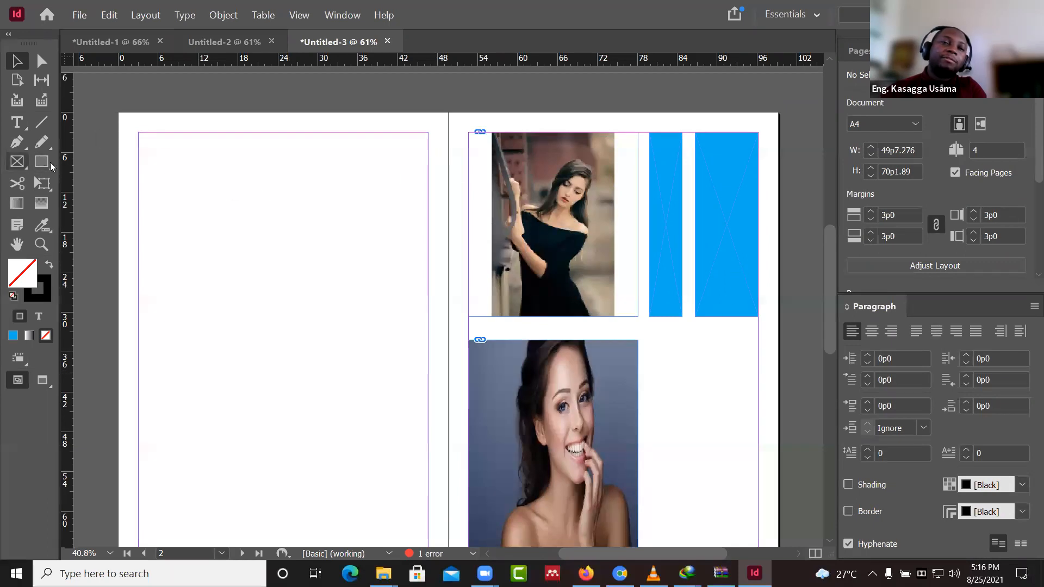
pyautogui.moveTo(448, 115); pyautogui.dragTo(779, 471)
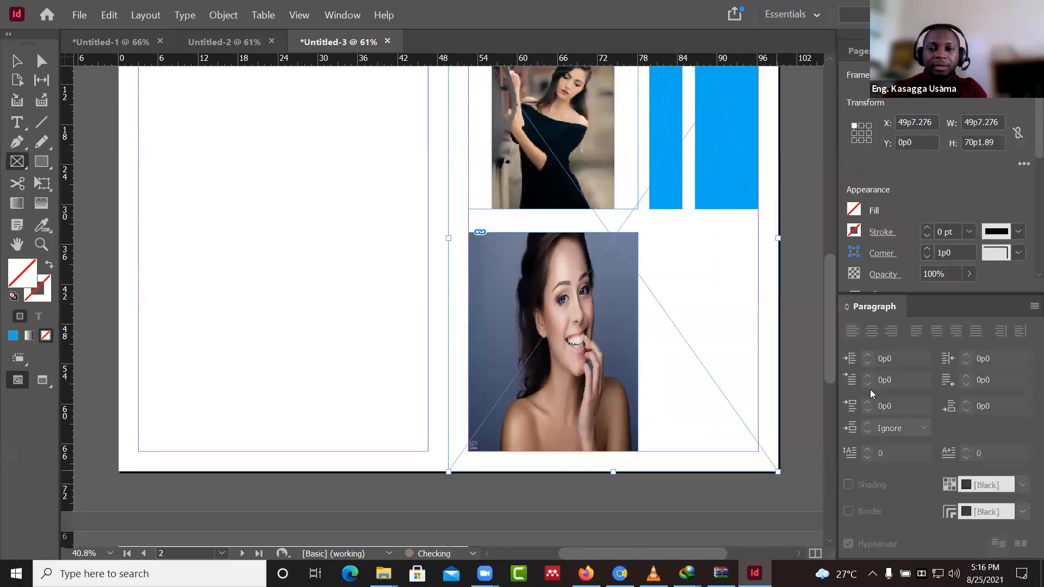
pyautogui.click(855, 210)
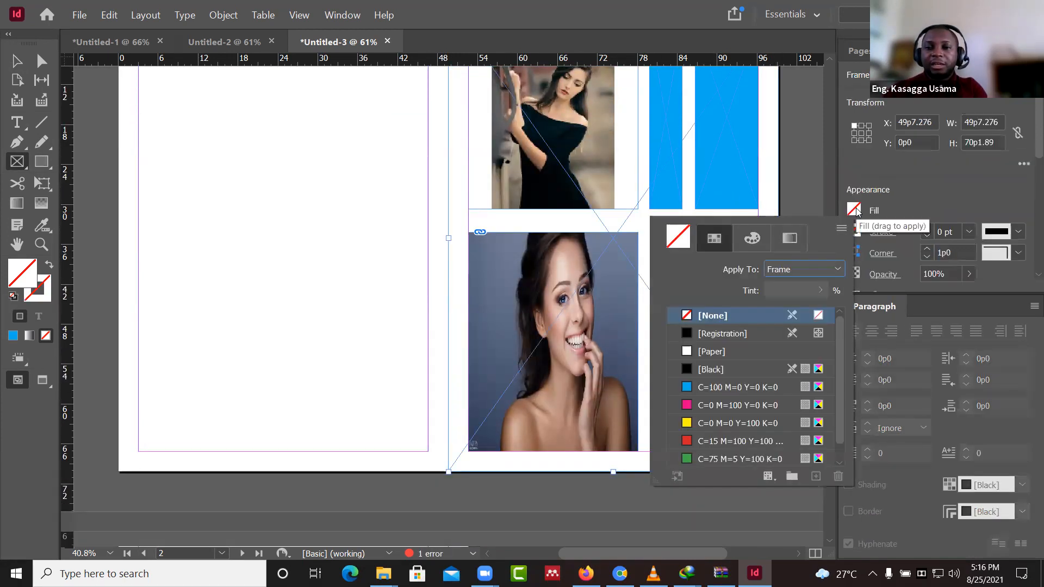
# - Fill the full-page frame on the spread's right-hand page with the yellow swatch C=0 M=0 Y=100 K=0
pyautogui.click(708, 424)
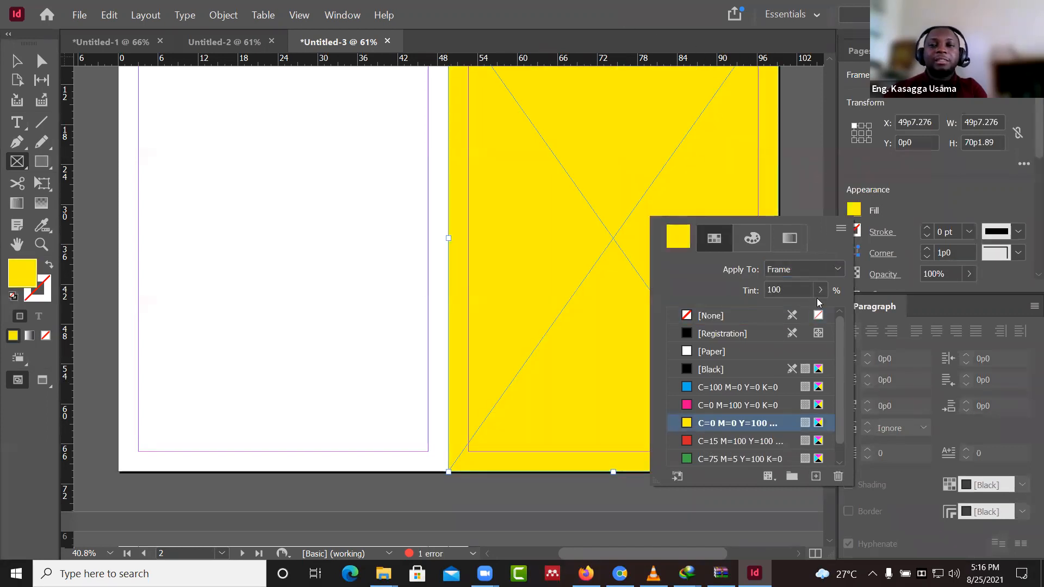
pyautogui.scroll(3, 634, 275)
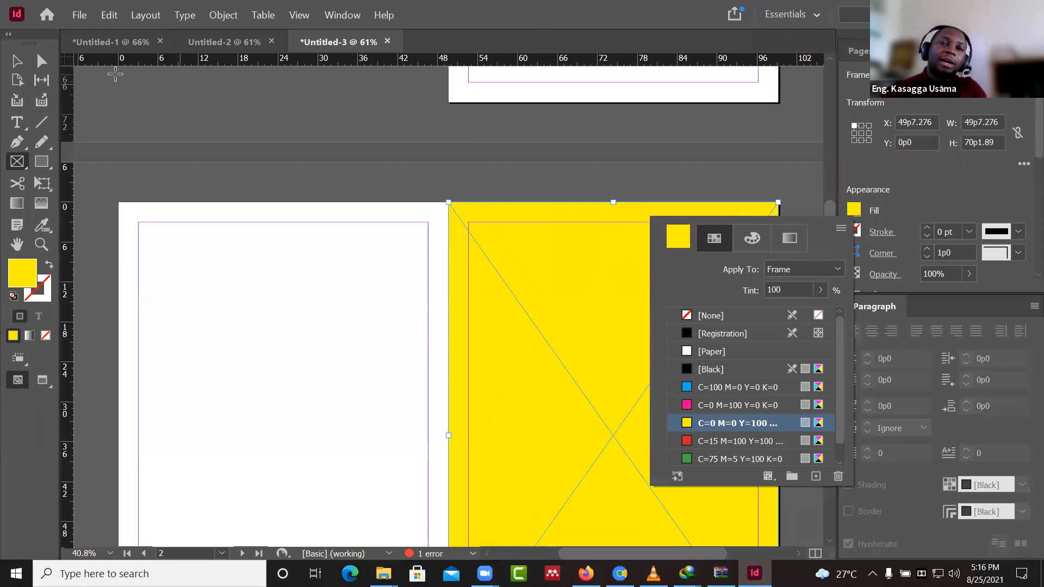
pyautogui.click(18, 62)
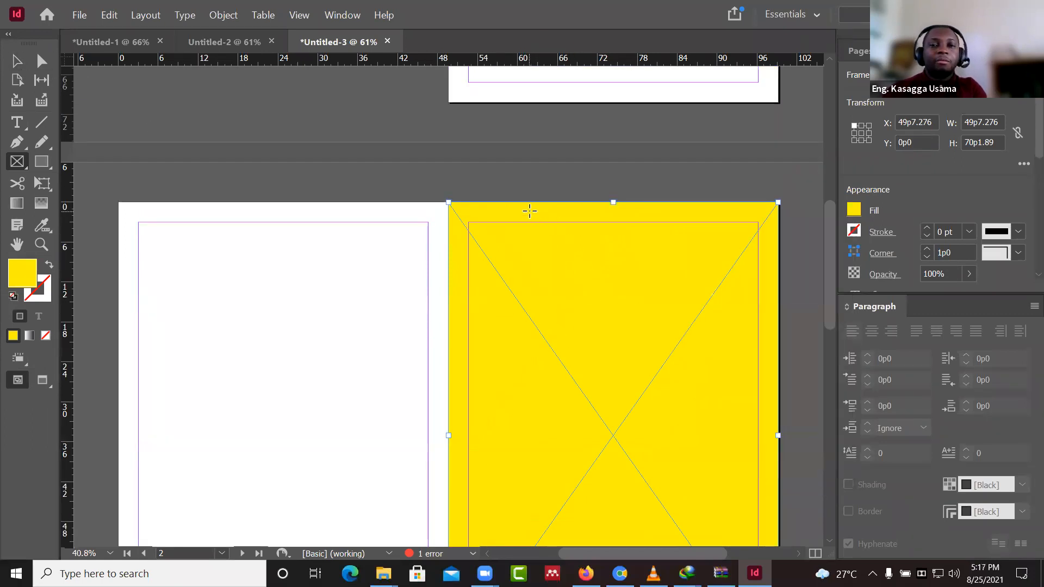
# - Send the yellow full-page frame to the back, behind the photos and blue frames
pyautogui.press('v')
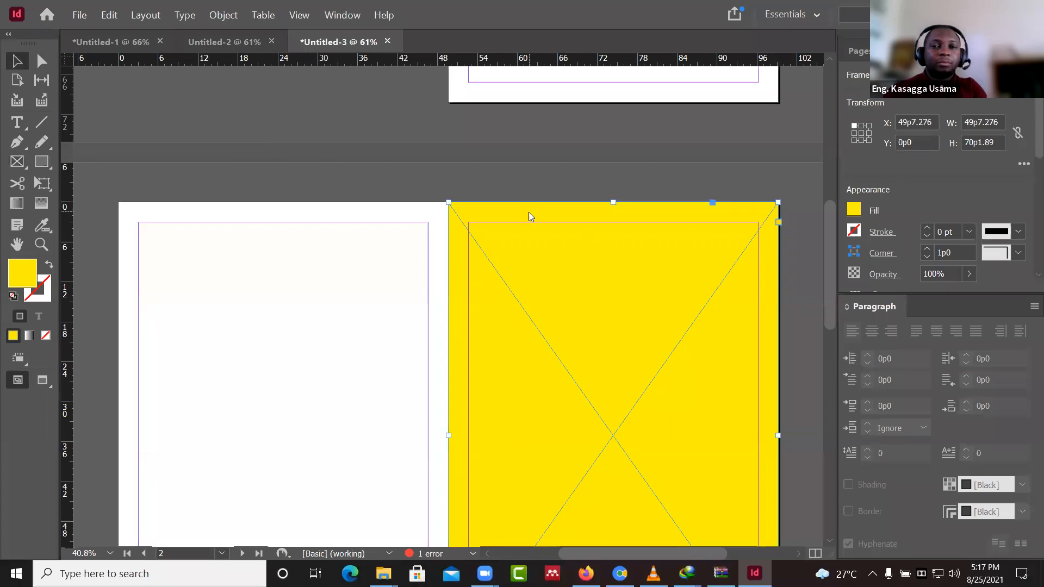
pyautogui.rightClick(531, 216)
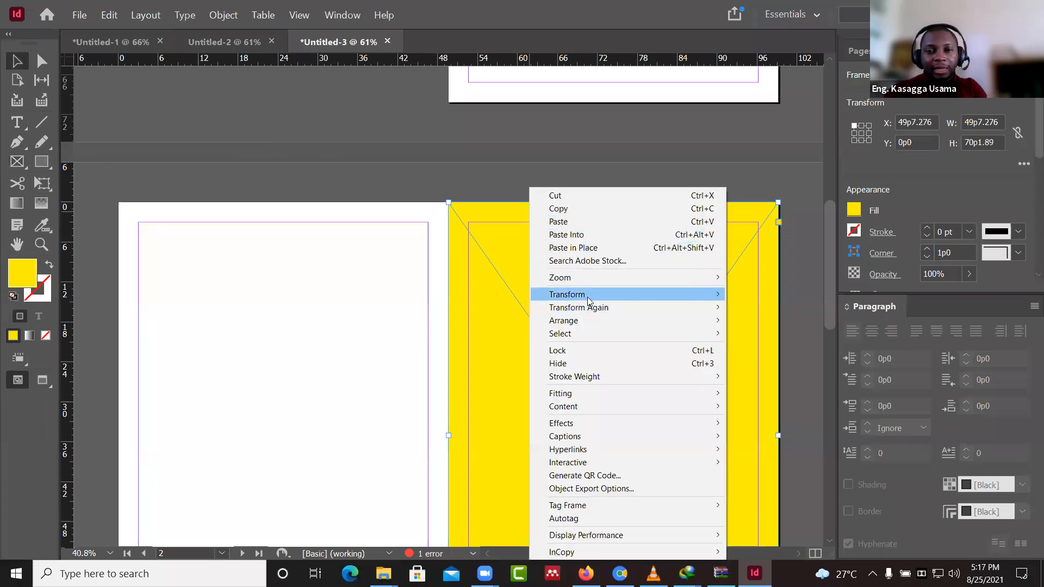
pyautogui.moveTo(569, 296)
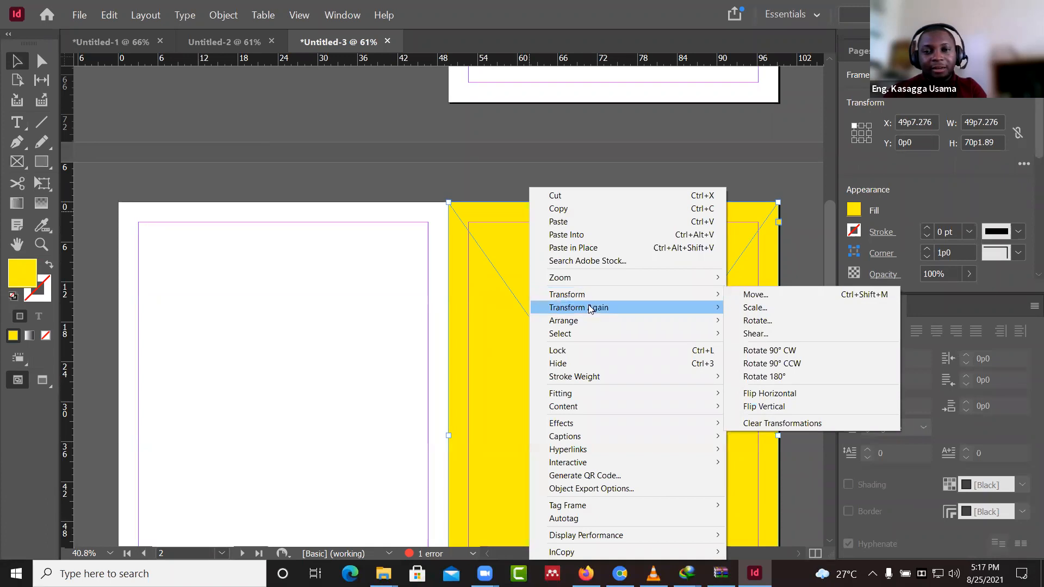
pyautogui.moveTo(590, 321)
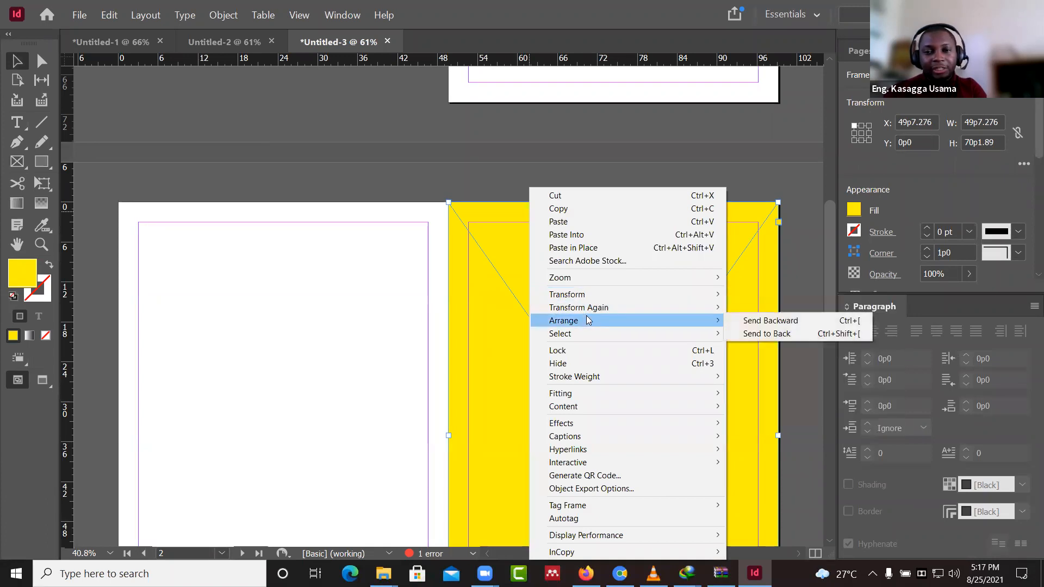
pyautogui.click(757, 333)
pyautogui.scroll(-3, 796, 311)
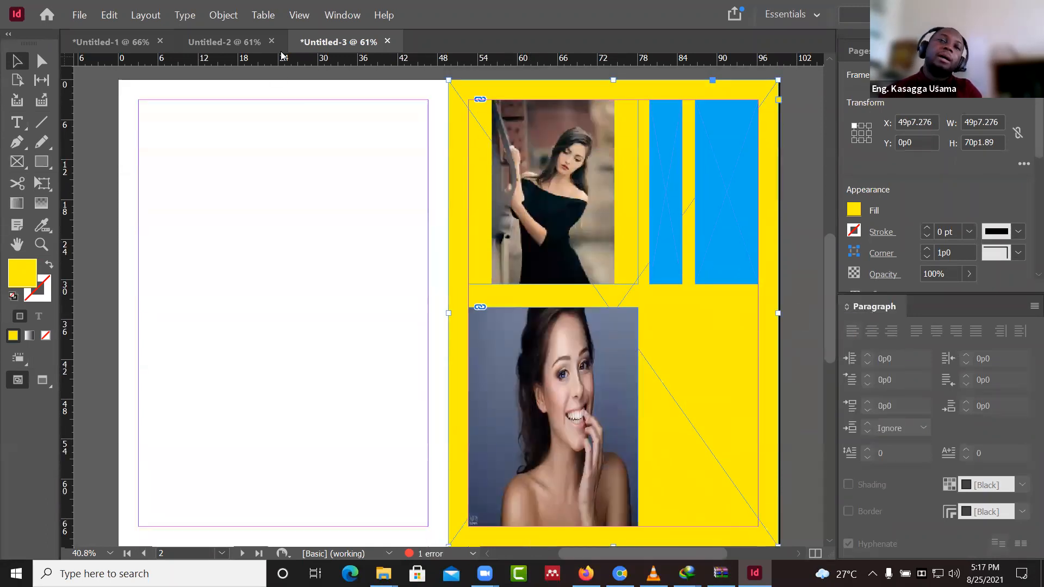
# - View the document in Presentation mode, page back and forth through its spreads, and return to normal view on the New Vision page
pyautogui.click(299, 14)
pyautogui.moveTo(336, 196)
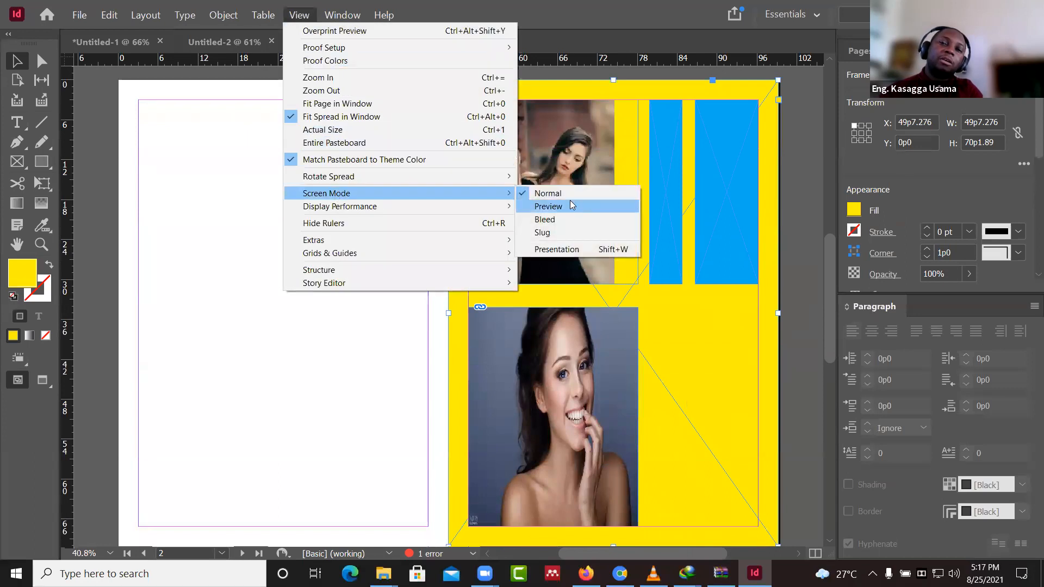
pyautogui.click(553, 247)
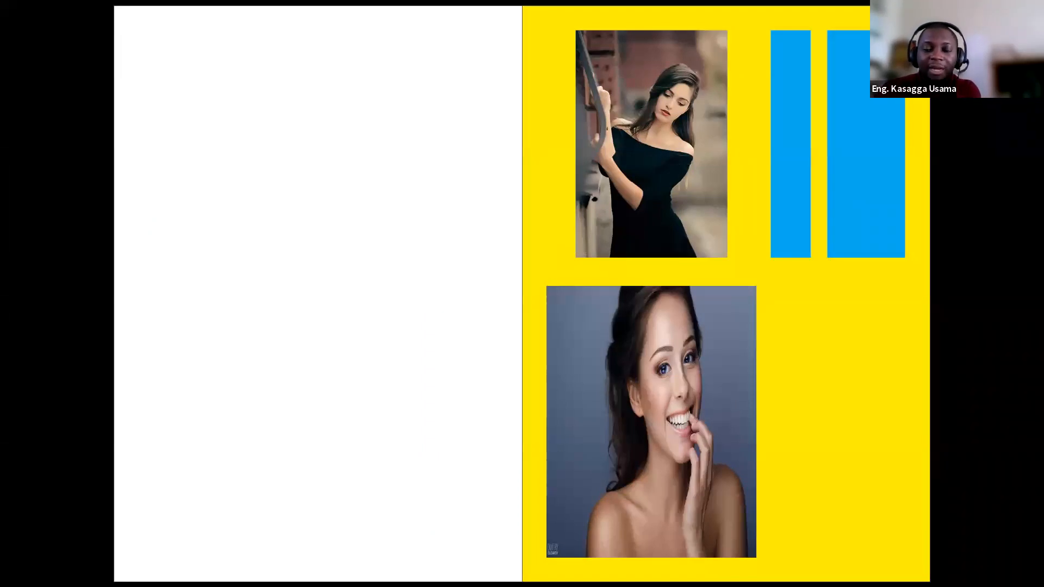
pyautogui.press('Left')
pyautogui.press('Right')
pyautogui.press('Left')
pyautogui.press('Right')
pyautogui.press('Left')
pyautogui.press('Right')
pyautogui.press('Left')
pyautogui.press('Right')
pyautogui.press('Left')
pyautogui.press('Right')
pyautogui.press('Left')
pyautogui.press('Right')
pyautogui.press('Left')
pyautogui.press('Right')
pyautogui.press('Left')
pyautogui.press('Right')
pyautogui.press('Left')
pyautogui.press('Right')
pyautogui.press('Left')
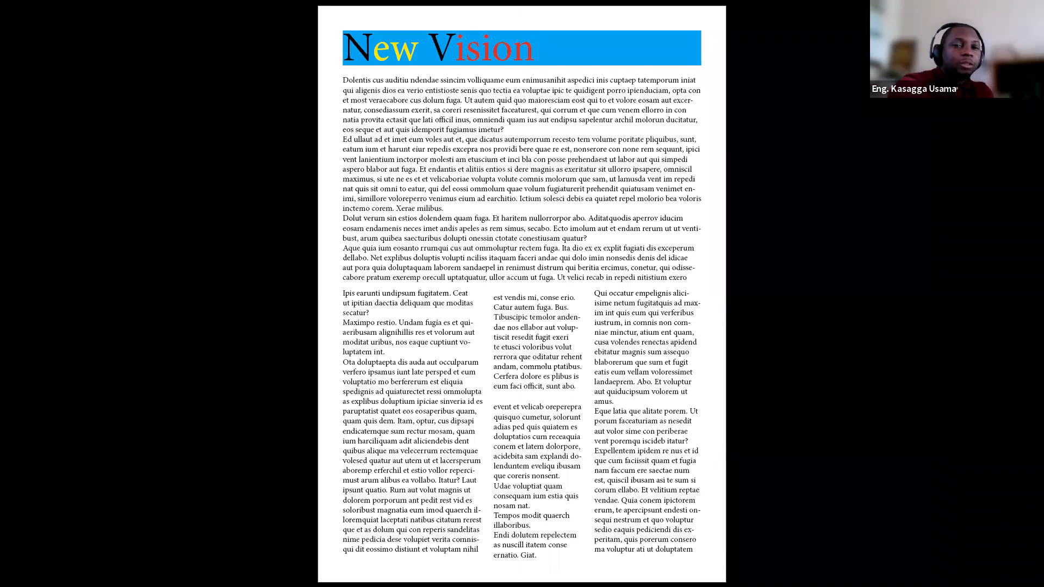
pyautogui.press('Escape')
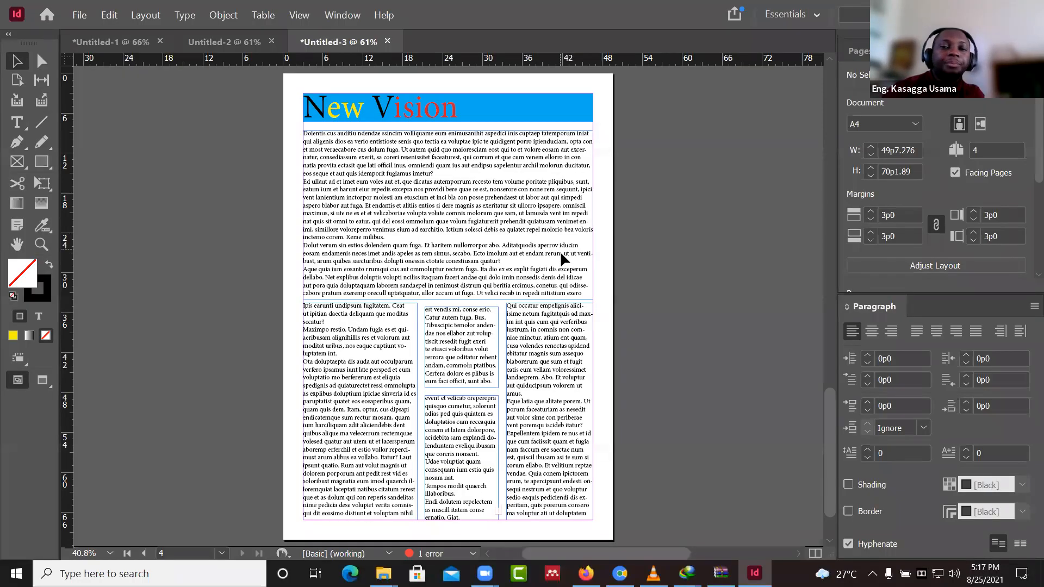
# - Draw a thin rectangle frame about 11p3 wide and 0p7.2 high between the middle column's two text blocks on page 4
pyautogui.scroll(-2, 560, 251)
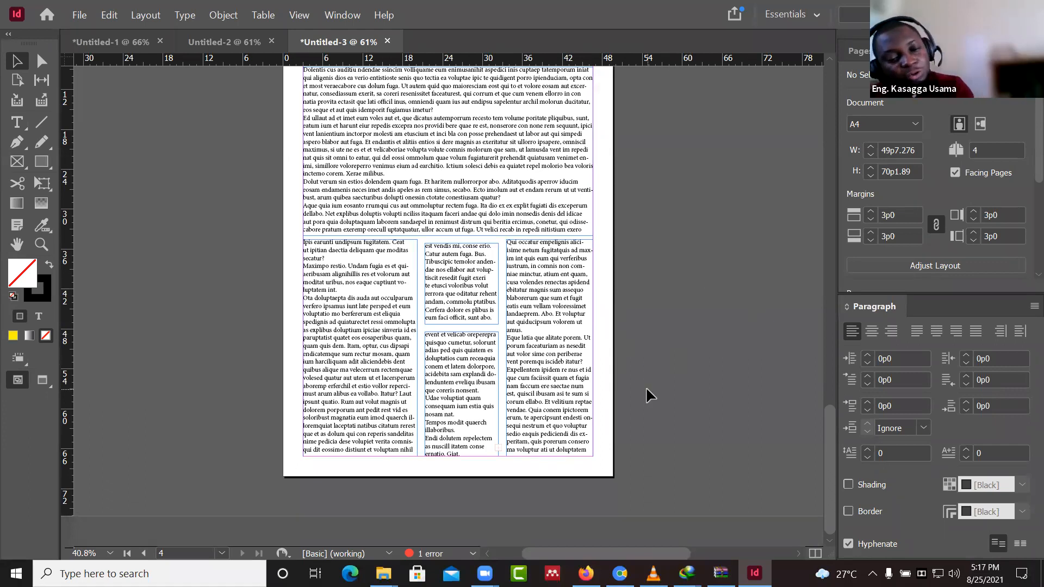
pyautogui.scroll(5, 648, 389)
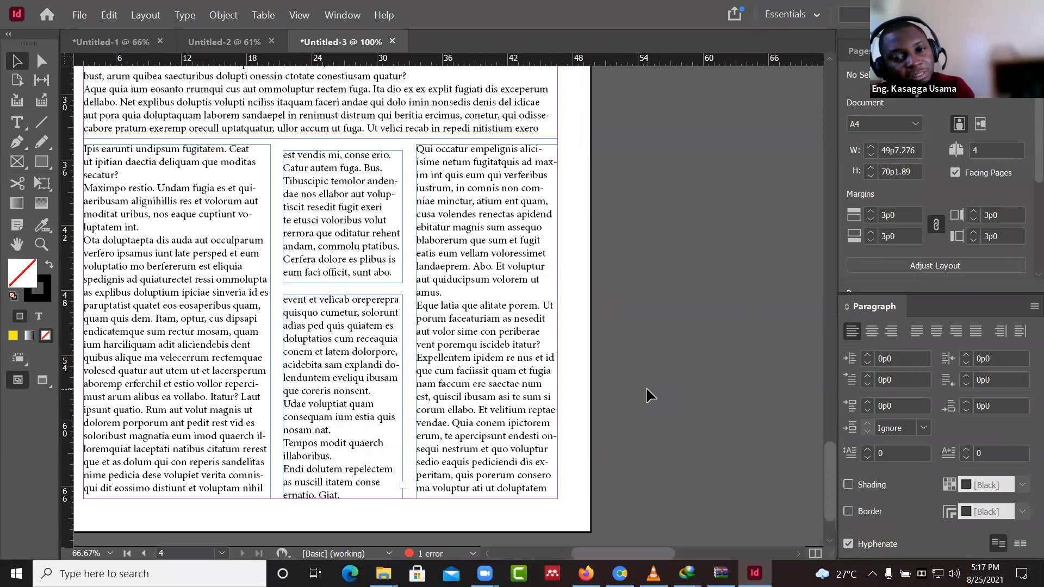
pyautogui.scroll(-4, 648, 389)
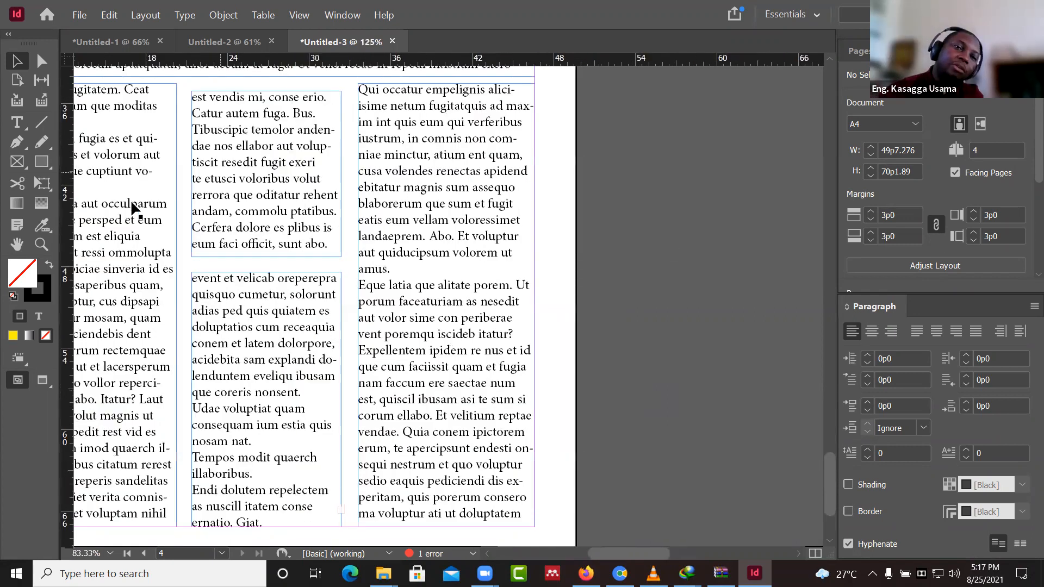
pyautogui.click(18, 162)
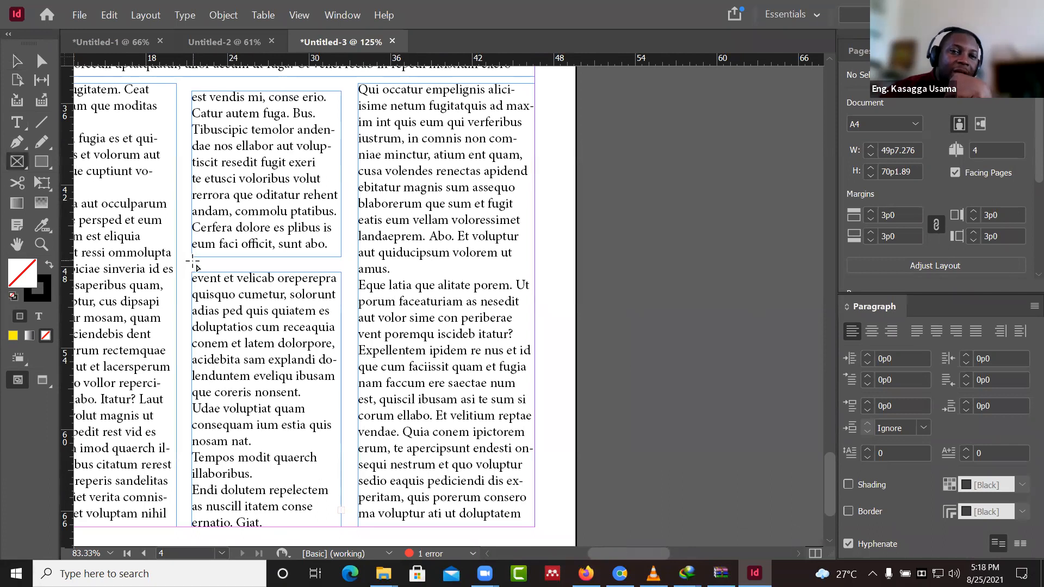
pyautogui.moveTo(193, 261); pyautogui.dragTo(345, 265)
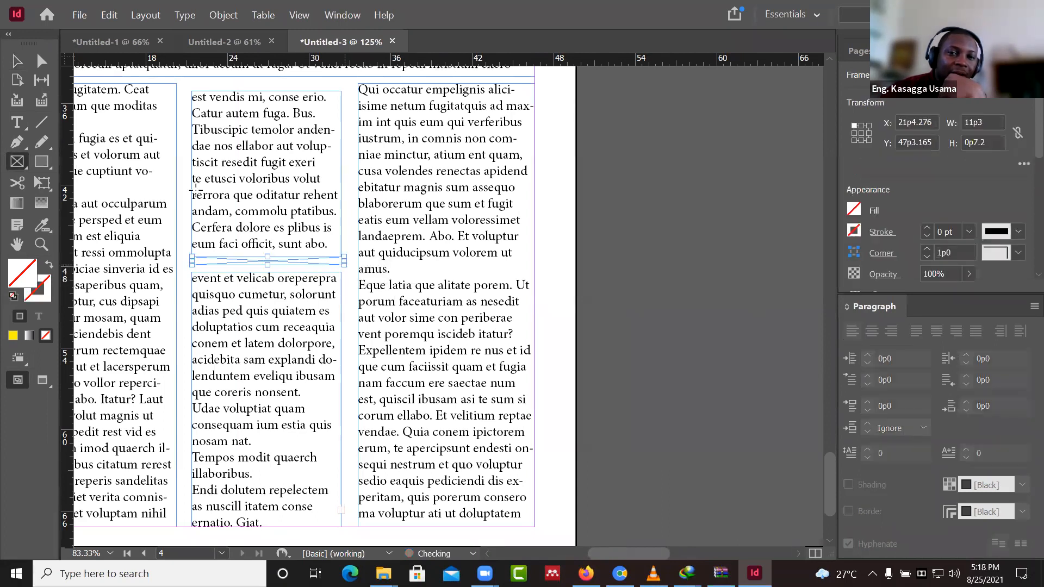
# - Fill the thin divider frame with the yellow swatch C=0 M=0 Y=100 K=0
pyautogui.click(853, 212)
pyautogui.click(704, 425)
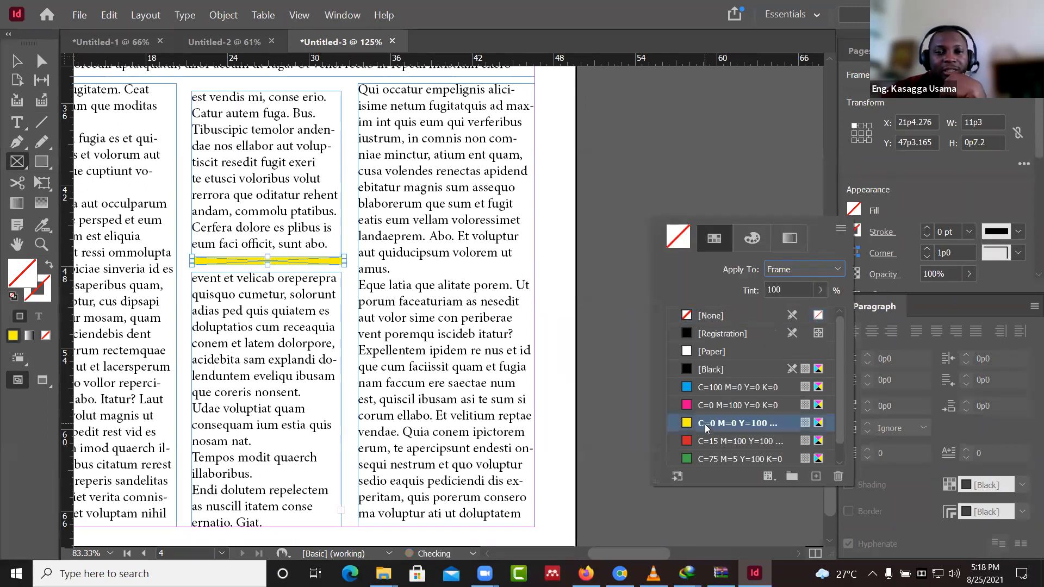
pyautogui.click(24, 68)
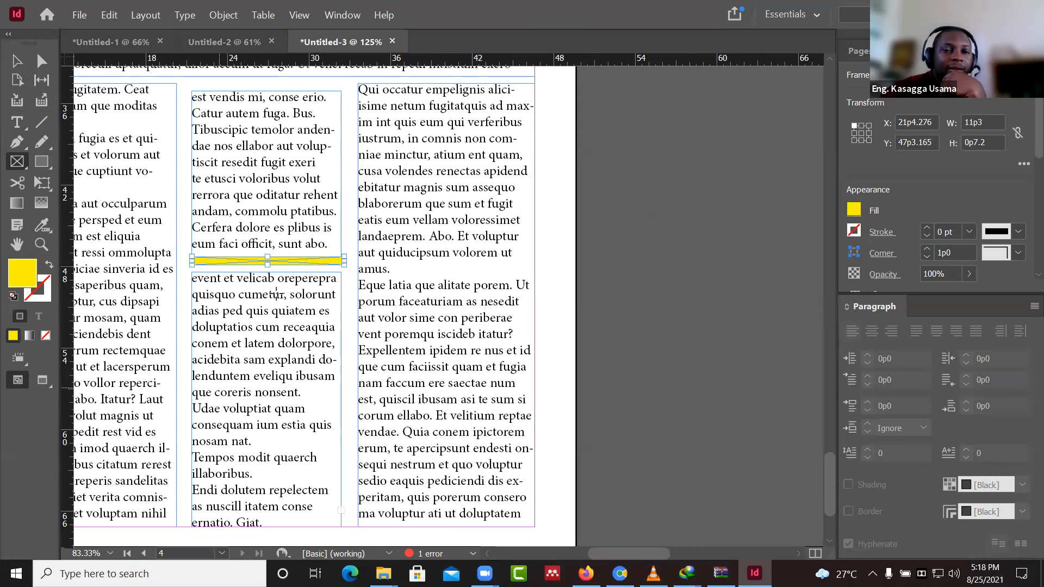
pyautogui.click(18, 61)
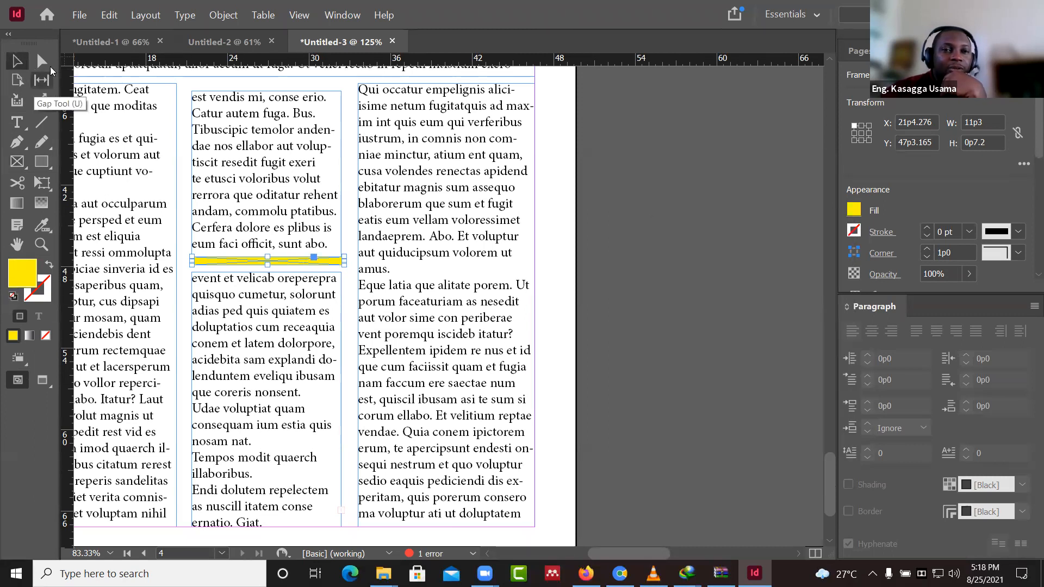
# - Check the divider bar on the New Vision page in Presentation mode, then return to normal view
pyautogui.click(299, 15)
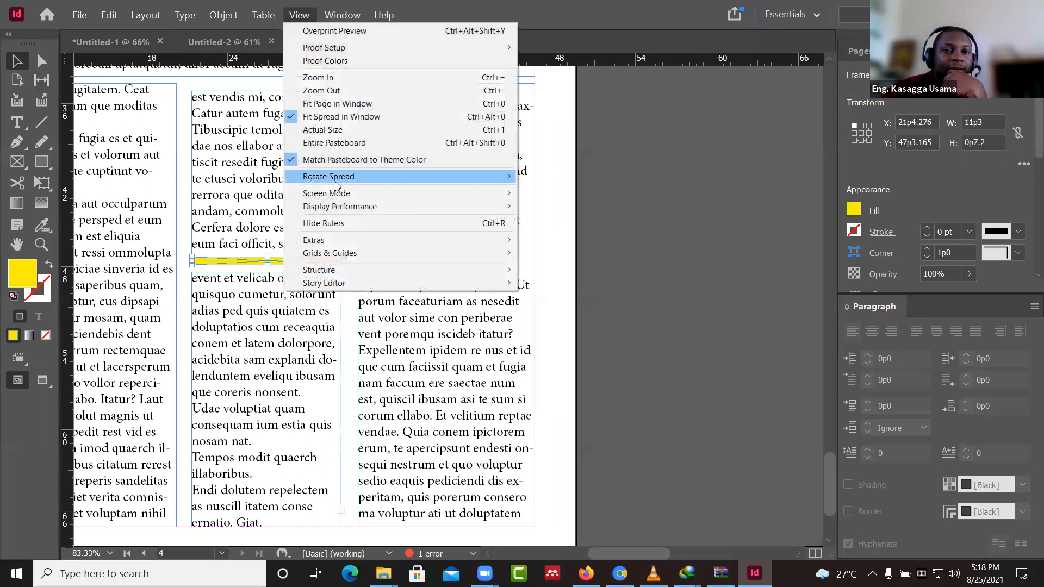
pyautogui.moveTo(338, 194)
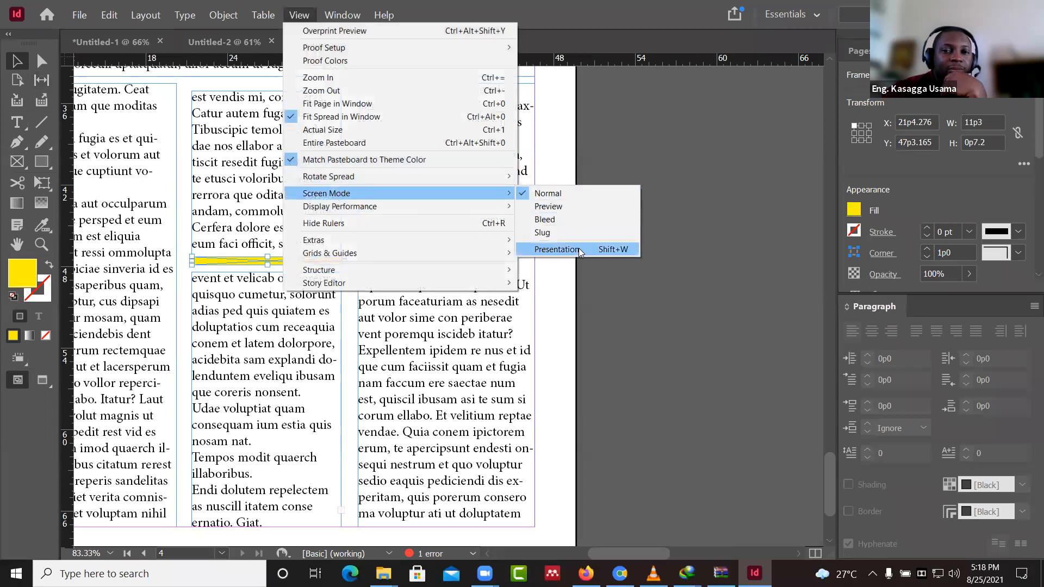
pyautogui.click(558, 249)
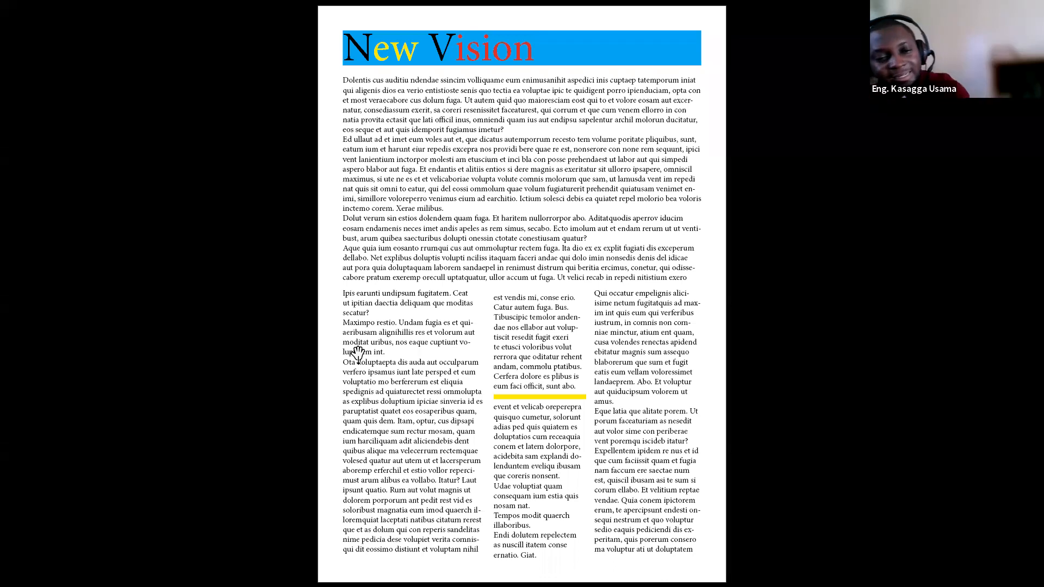
pyautogui.press('Escape')
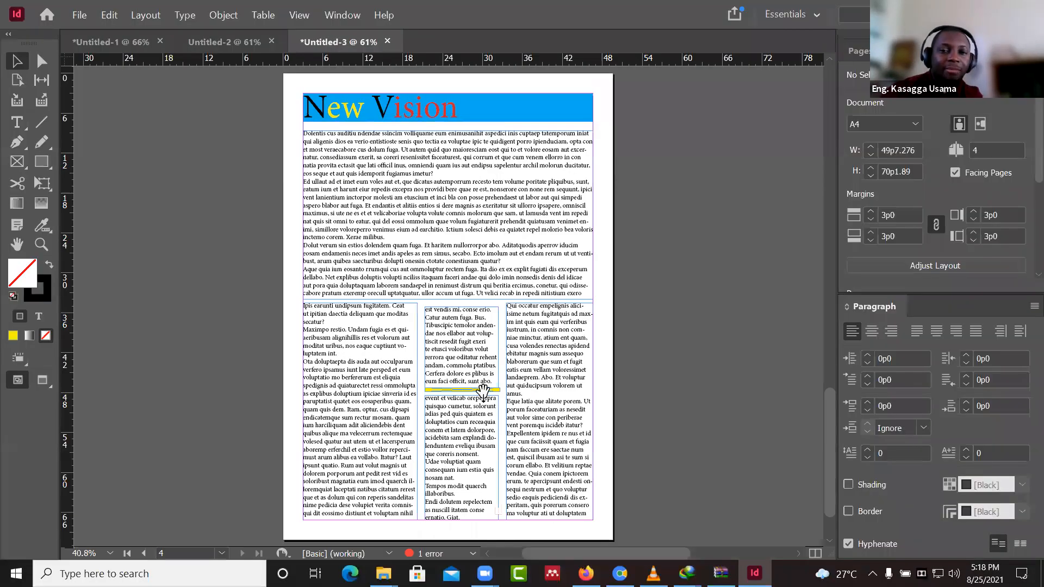
# - Duplicate the yellow divider bar and place the copy across the top of the middle column's upper text block
pyautogui.scroll(2, 707, 382)
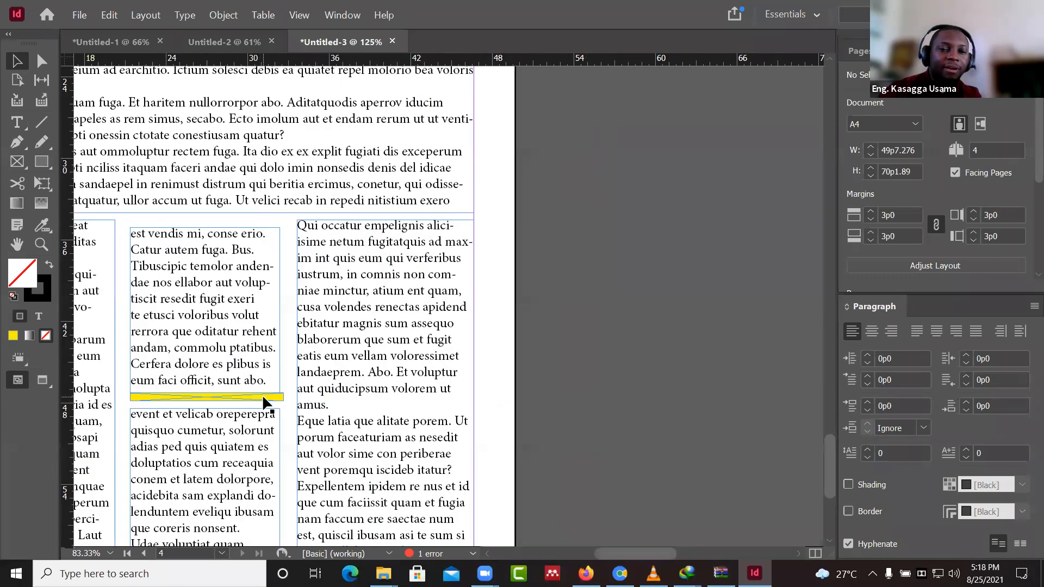
pyautogui.click(263, 397)
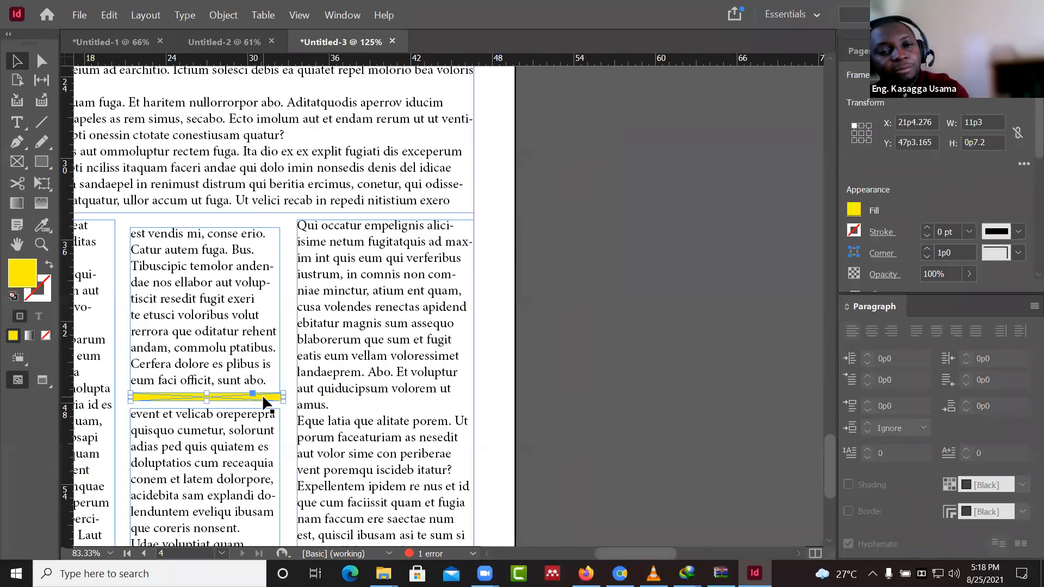
pyautogui.hotkey('ctrl', 'v')
pyautogui.moveTo(487, 308); pyautogui.dragTo(243, 228)
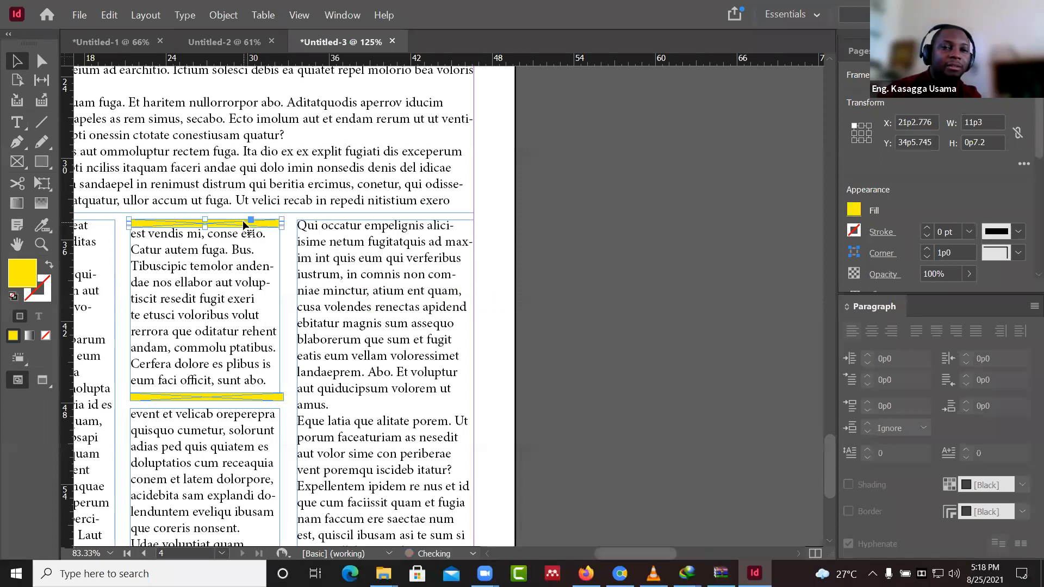
# - Check both yellow bars of the middle column in Presentation mode and exit back to the layout
pyautogui.click(300, 22)
pyautogui.moveTo(524, 200)
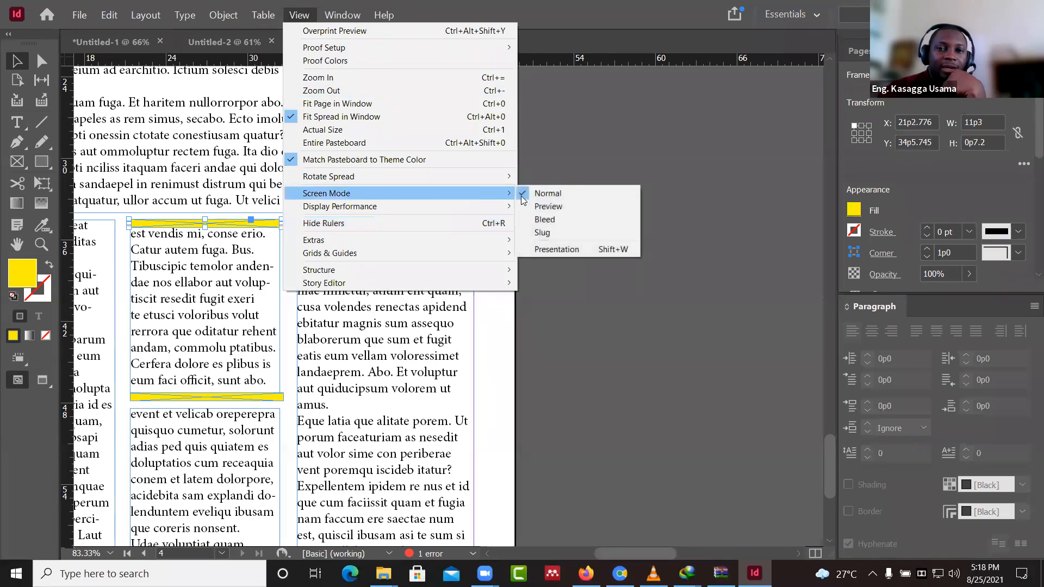
pyautogui.click(586, 249)
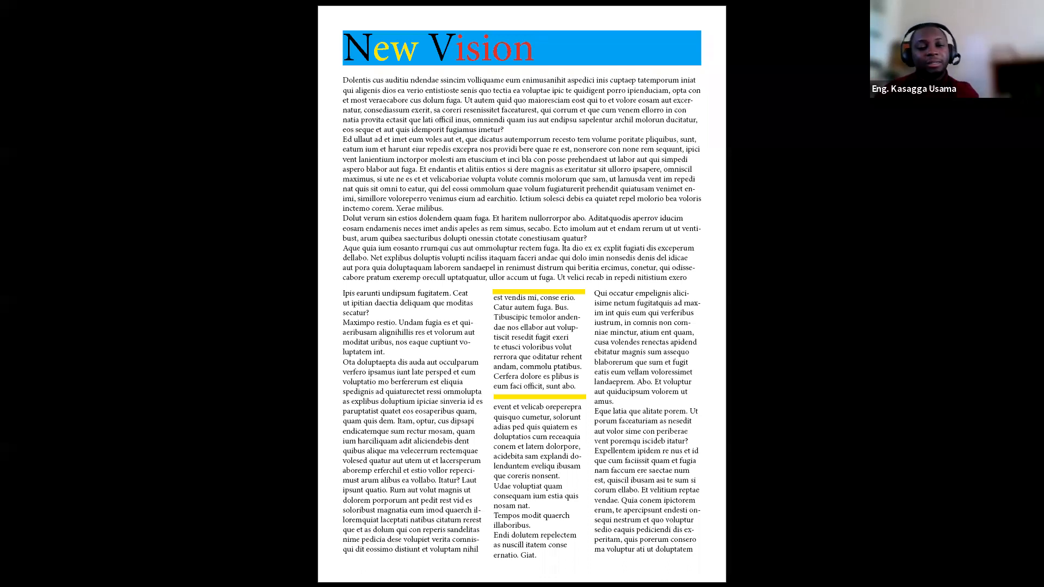
pyautogui.press('Escape')
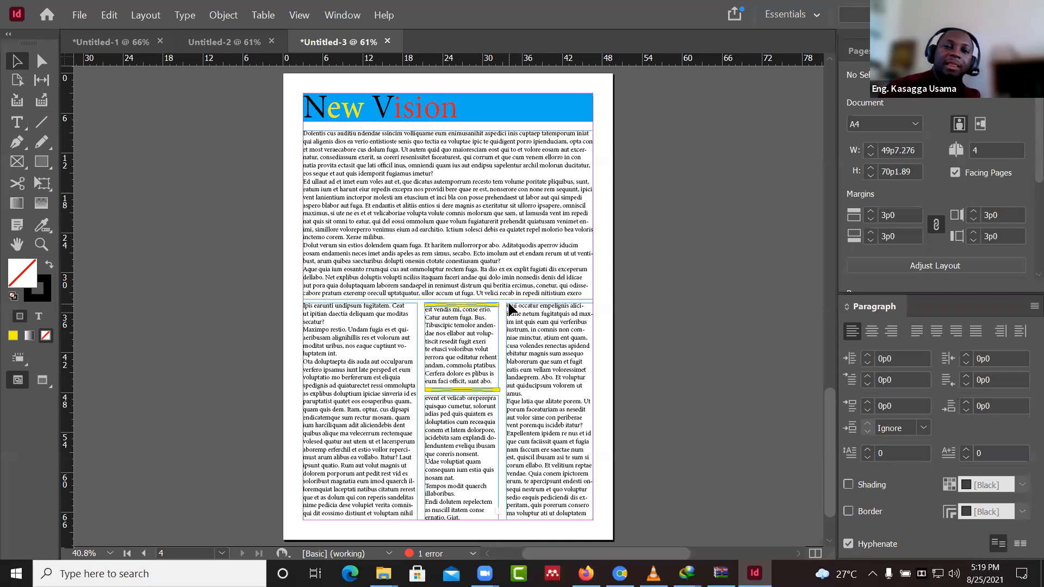
# - Go to the document's empty first page and show the whole page
pyautogui.scroll(2, 511, 309)
pyautogui.scroll(1, 511, 309)
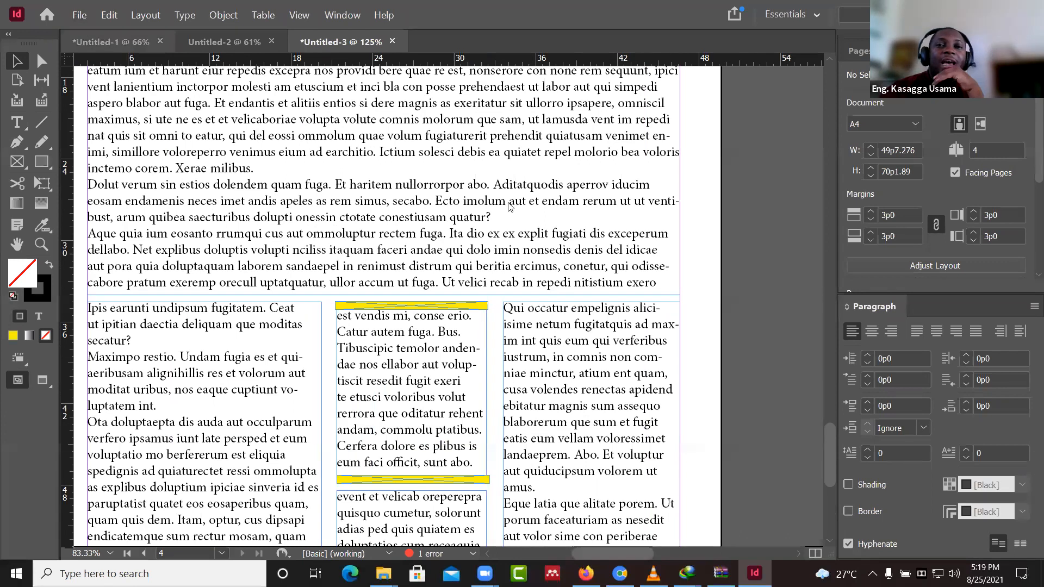
pyautogui.scroll(15, 497, 299)
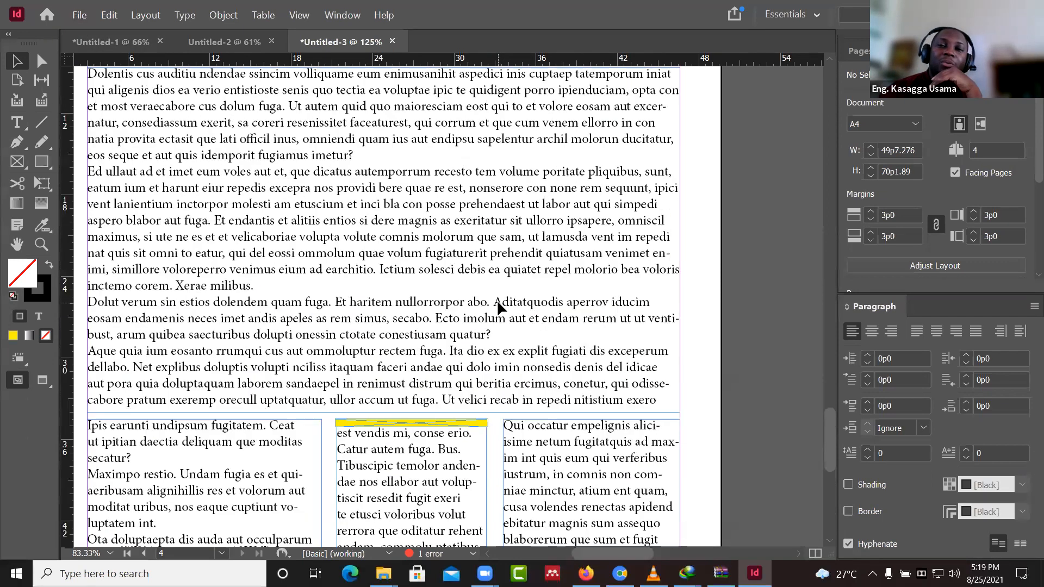
pyautogui.scroll(15, 498, 302)
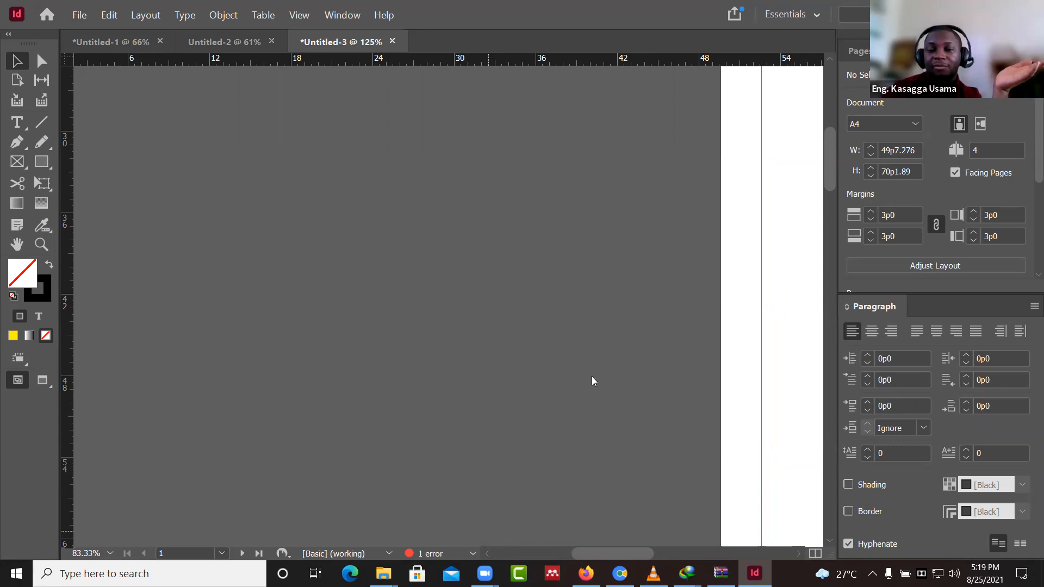
pyautogui.hscroll(10, 592, 376)
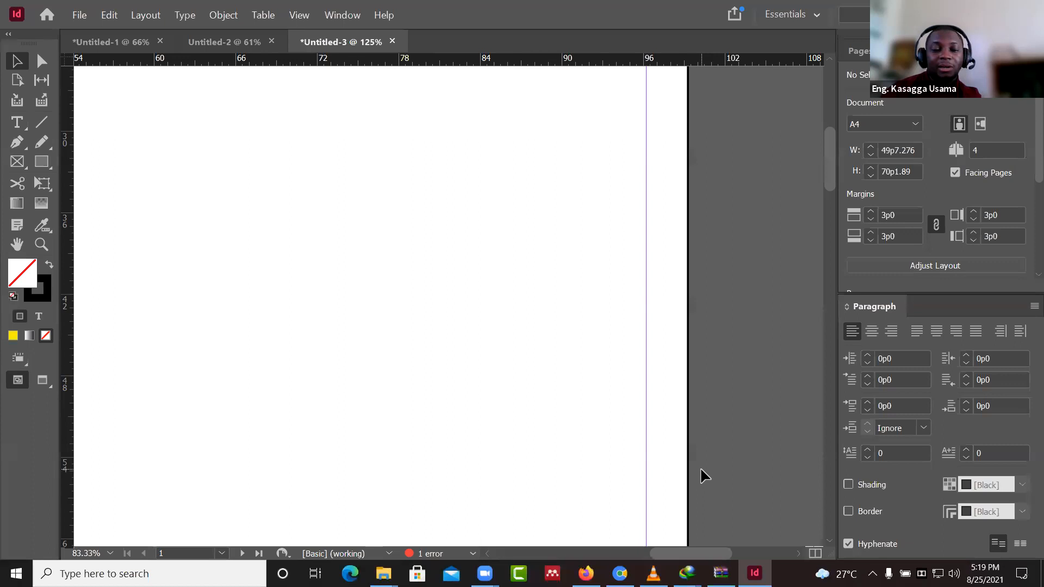
pyautogui.scroll(-3, 702, 469)
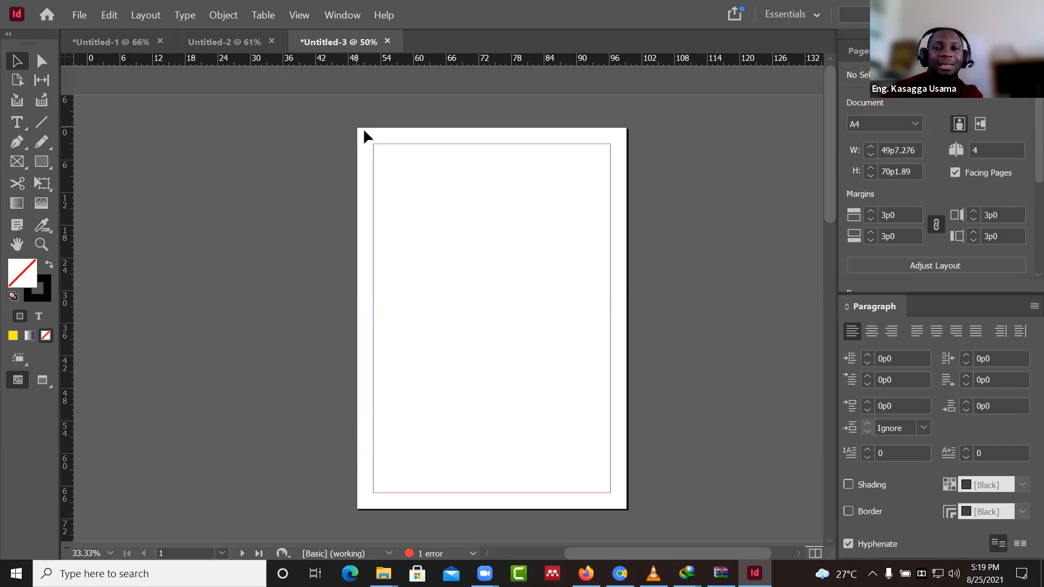
# - Draw a rectangle frame covering the whole first page and place the image pic1 from the Desktop into it
pyautogui.click(17, 162)
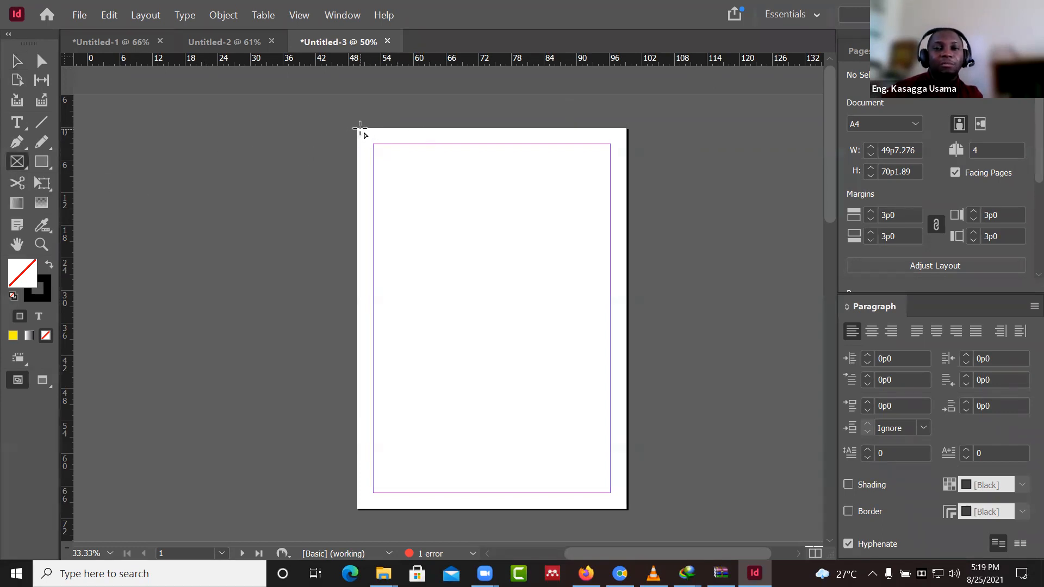
pyautogui.moveTo(358, 128); pyautogui.dragTo(627, 509)
pyautogui.click(80, 16)
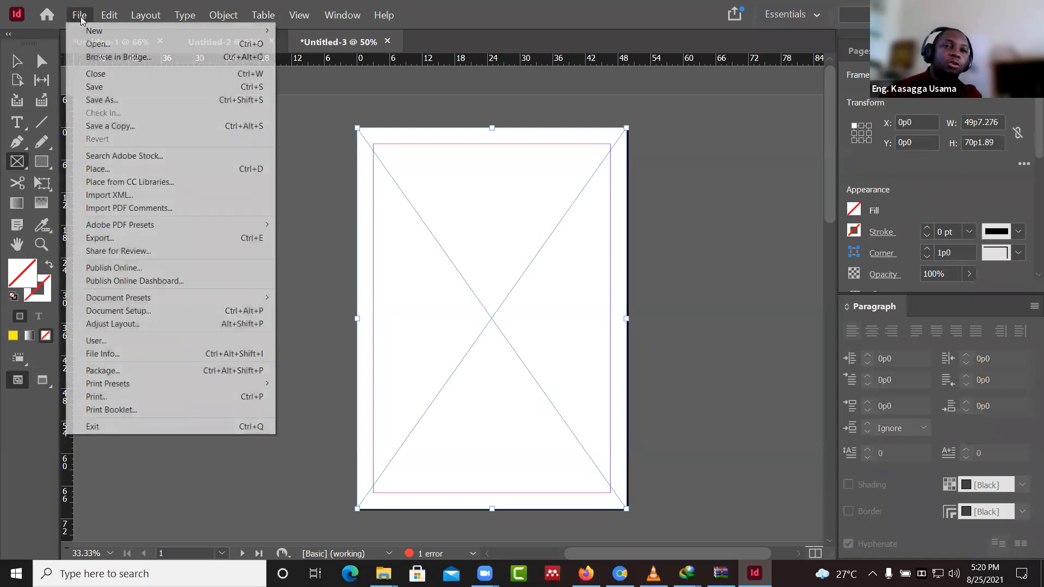
pyautogui.click(111, 171)
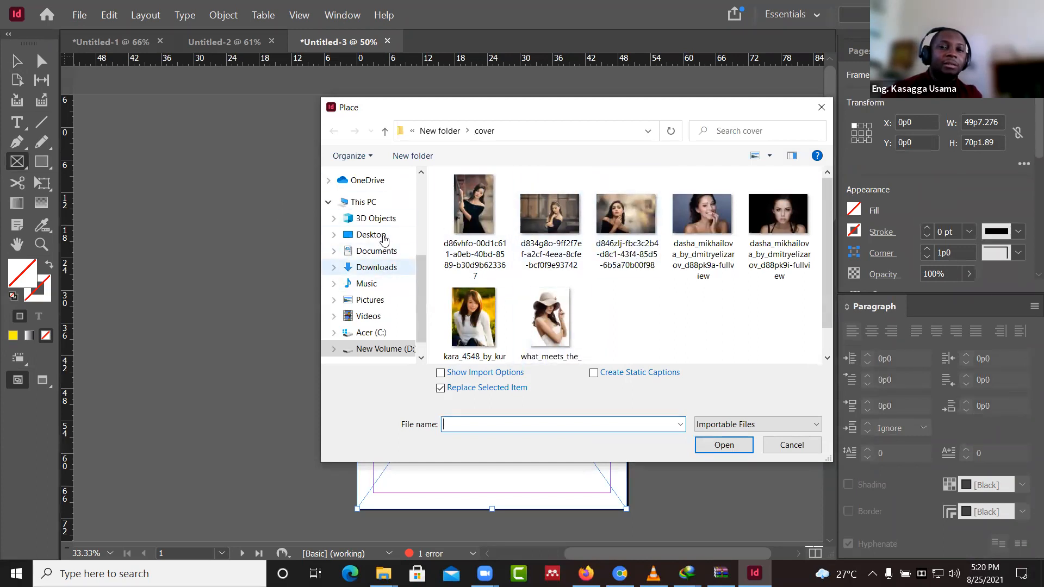
pyautogui.click(387, 238)
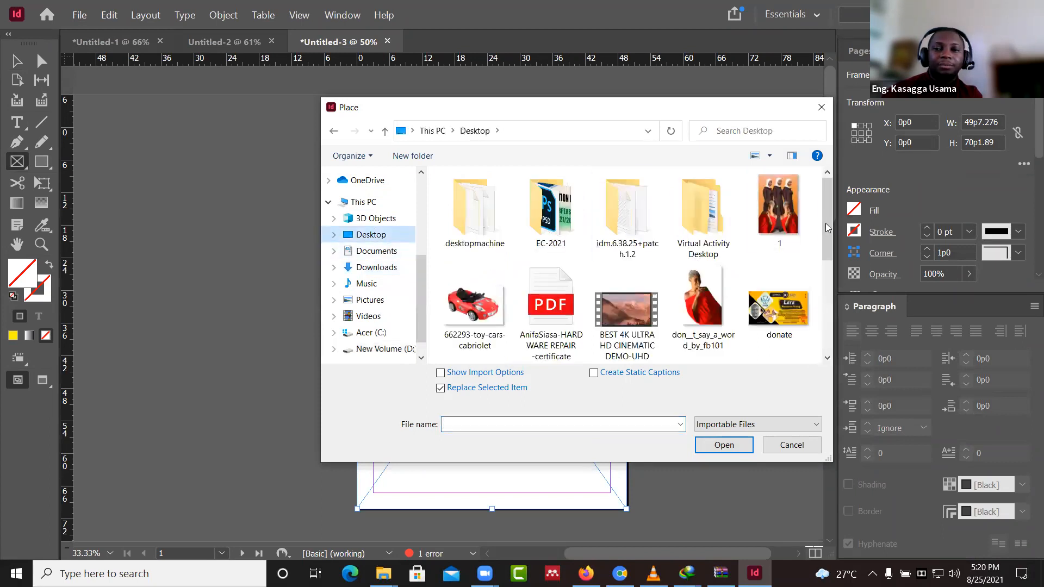
pyautogui.scroll(-3, 823, 299)
pyautogui.scroll(-1, 824, 301)
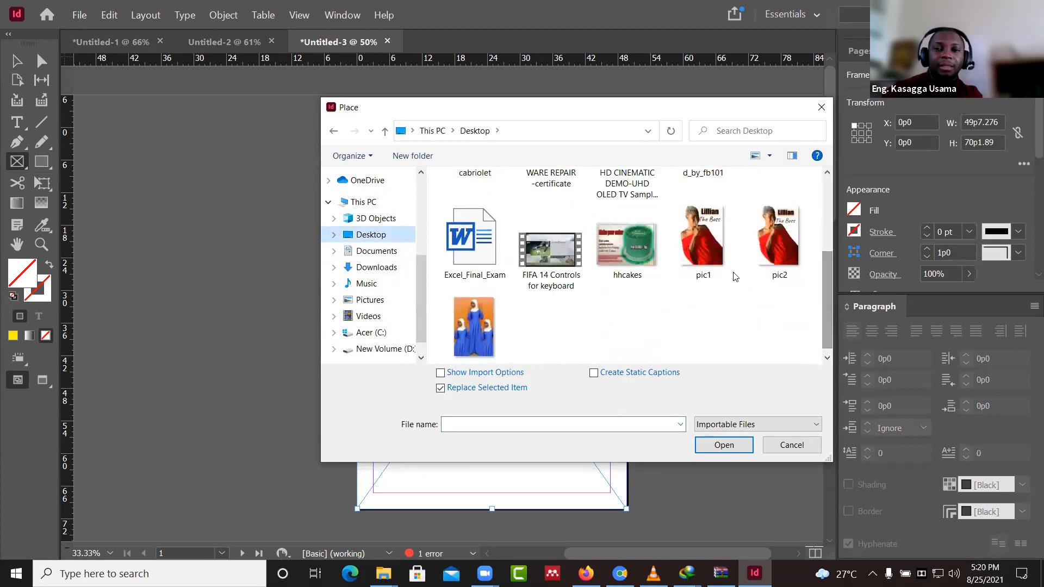
pyautogui.click(701, 244)
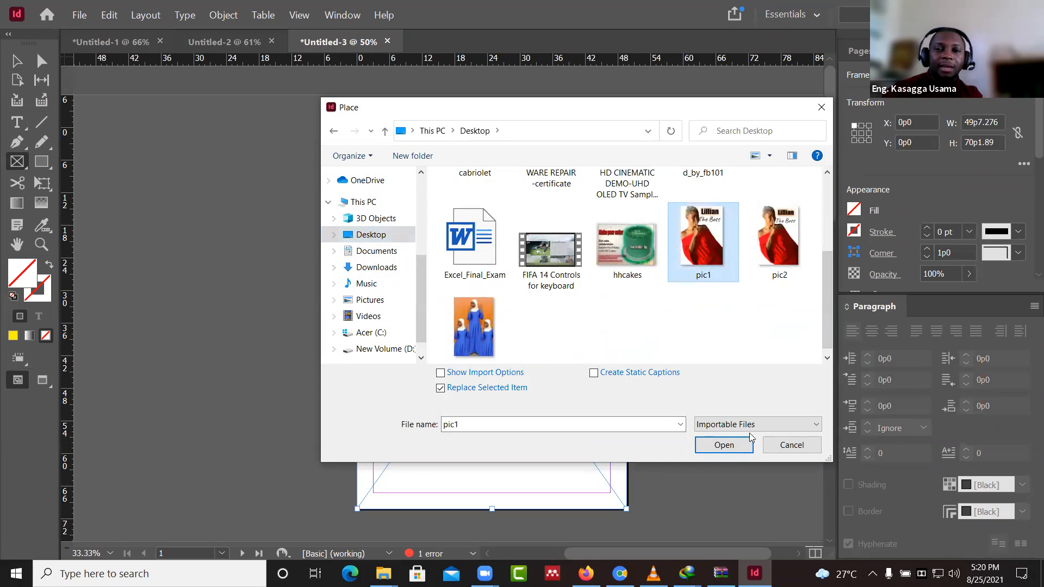
pyautogui.click(729, 445)
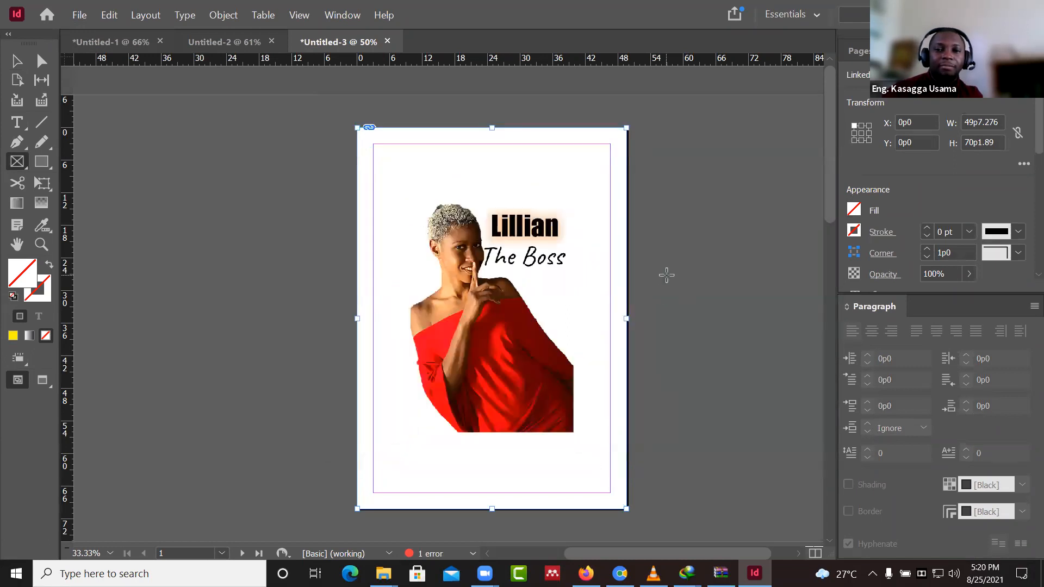
pyautogui.click(17, 61)
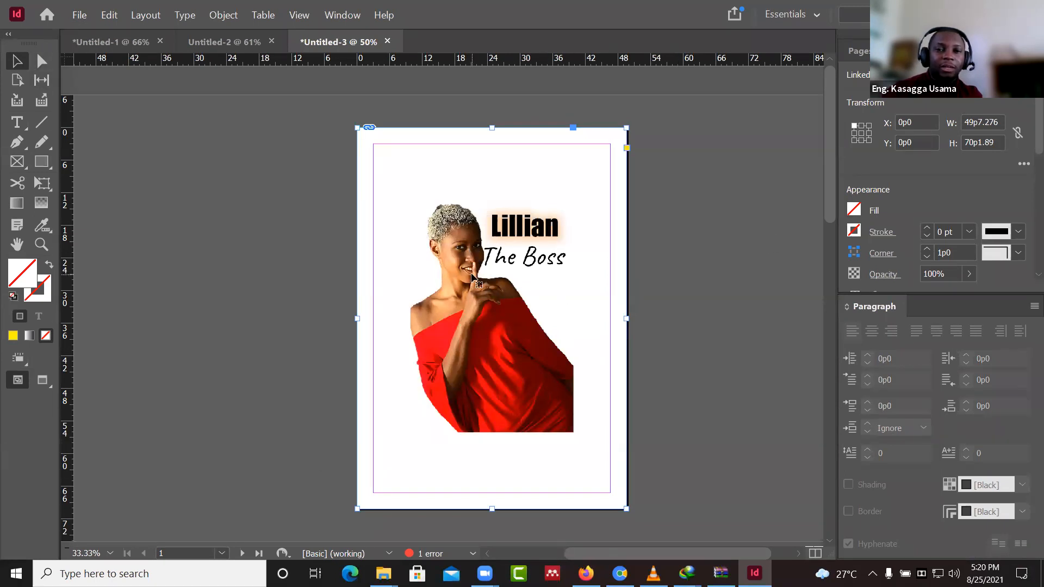
pyautogui.rightClick(473, 278)
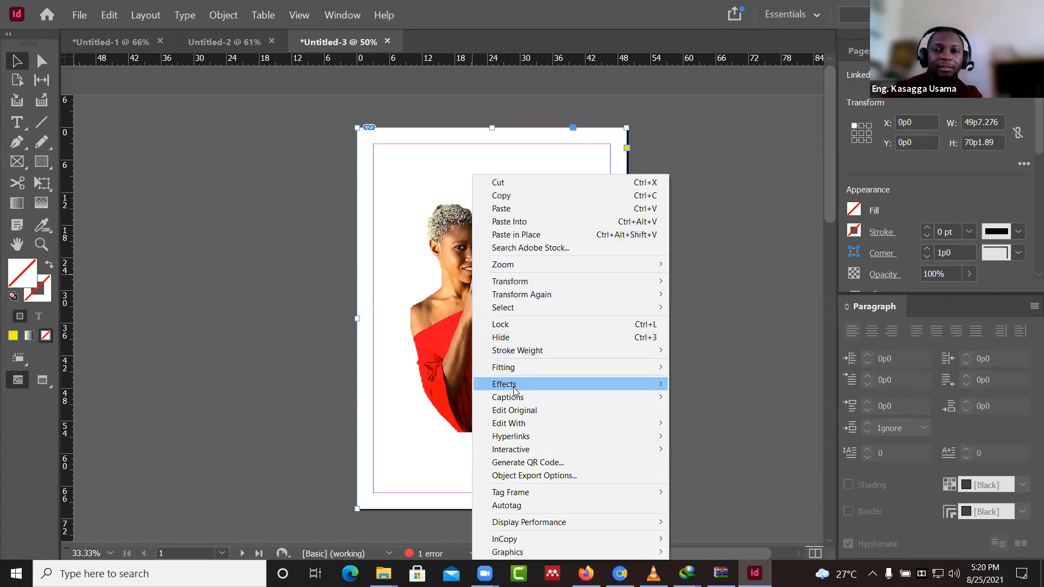
pyautogui.click(737, 285)
pyautogui.click(478, 264)
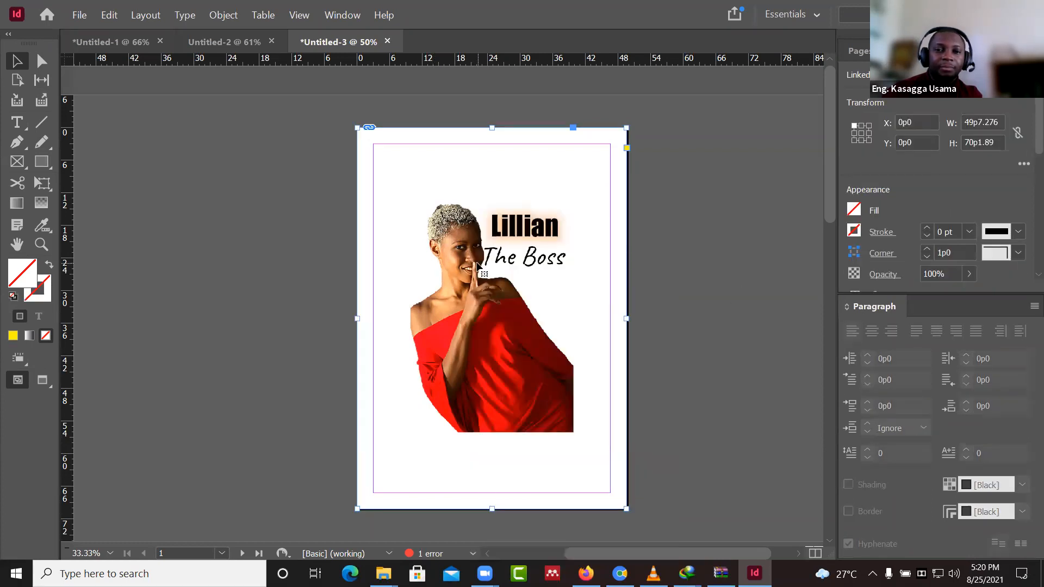
pyautogui.rightClick(478, 264)
pyautogui.click(464, 242)
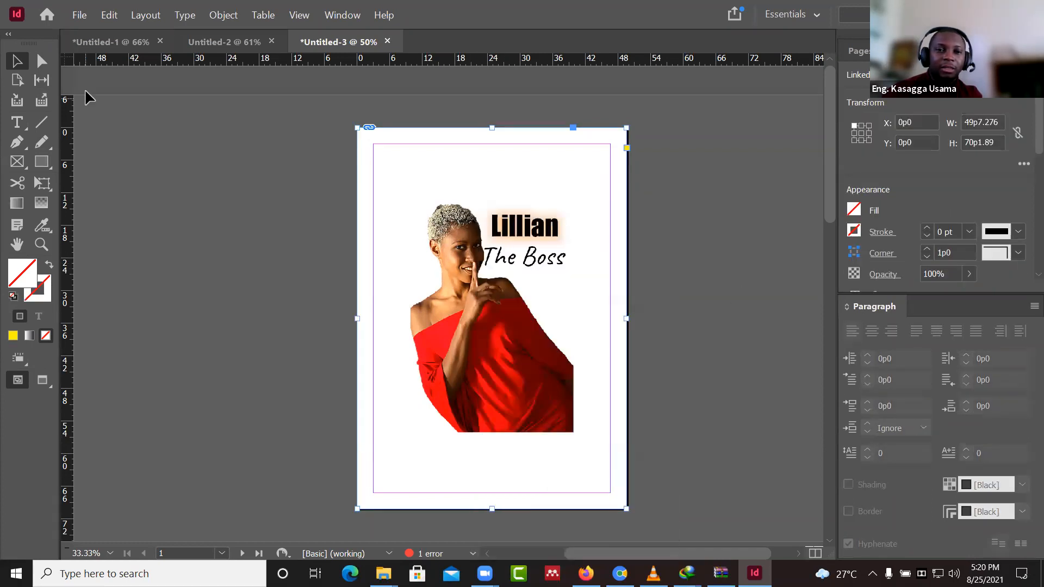
# - Select the placed cover image inside its frame and apply Fit Content to Frame so it fills the page
pyautogui.click(36, 67)
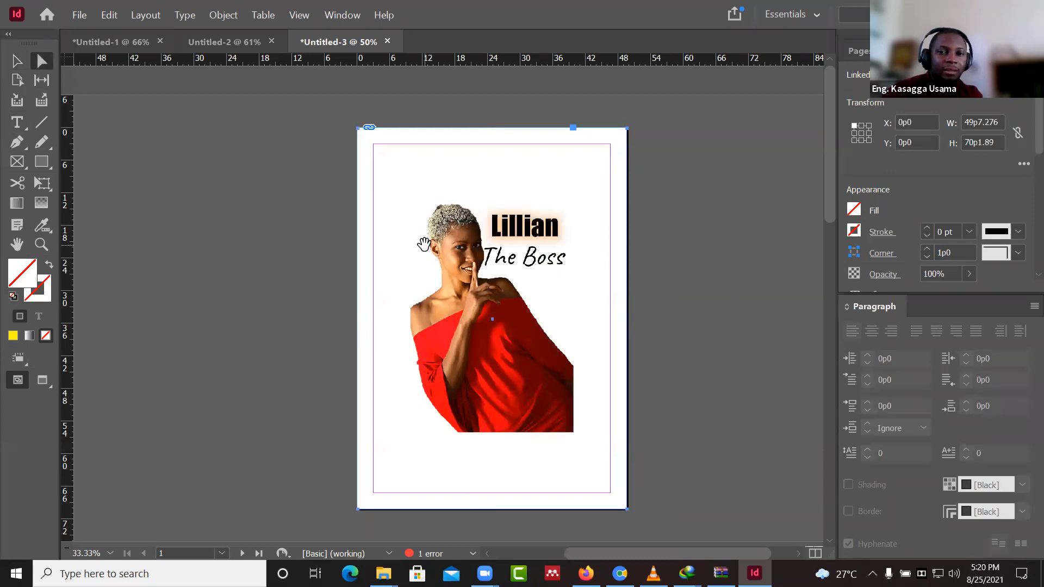
pyautogui.click(454, 254)
pyautogui.rightClick(452, 250)
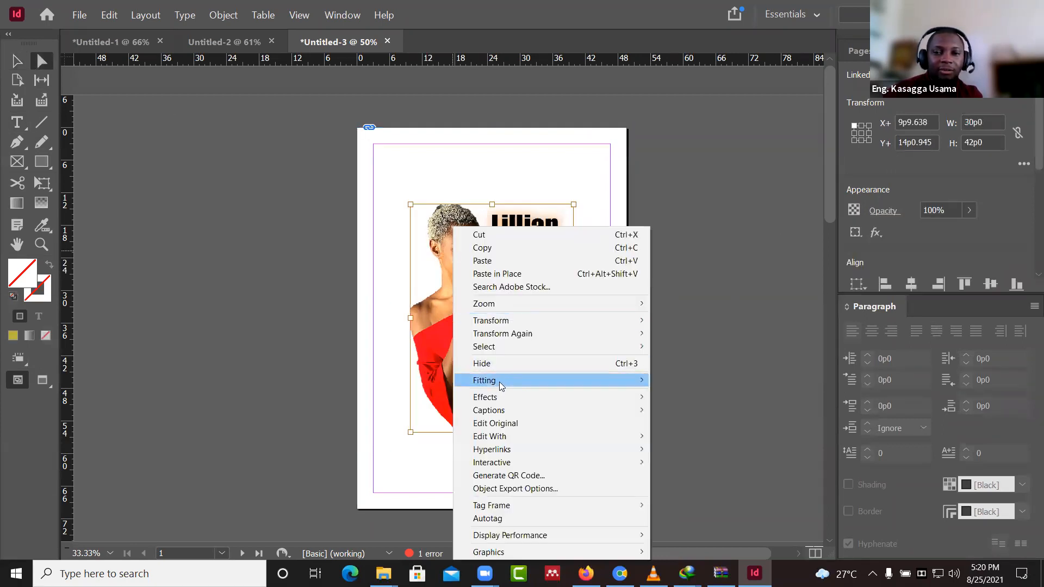
pyautogui.moveTo(501, 381)
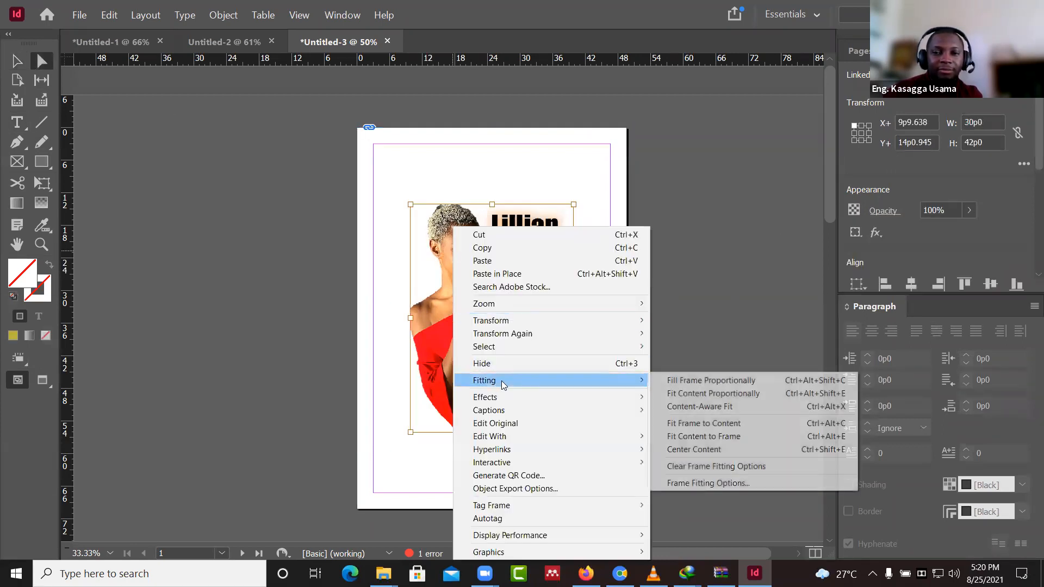
pyautogui.click(700, 438)
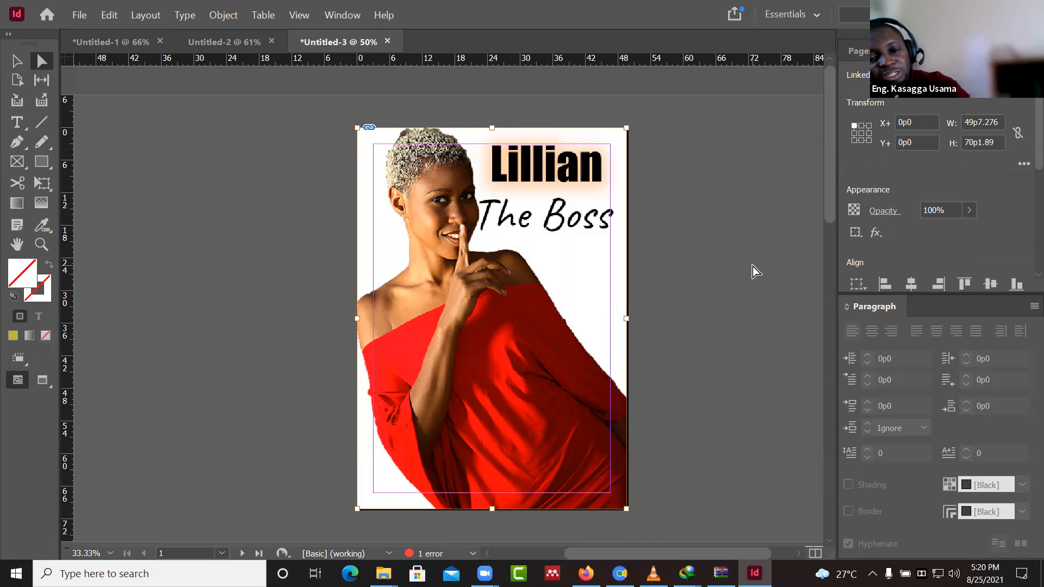
# - Review the cover and the following spreads in Presentation mode, paging back and forth, and exit to the layout at pages 2 and 3
pyautogui.click(299, 15)
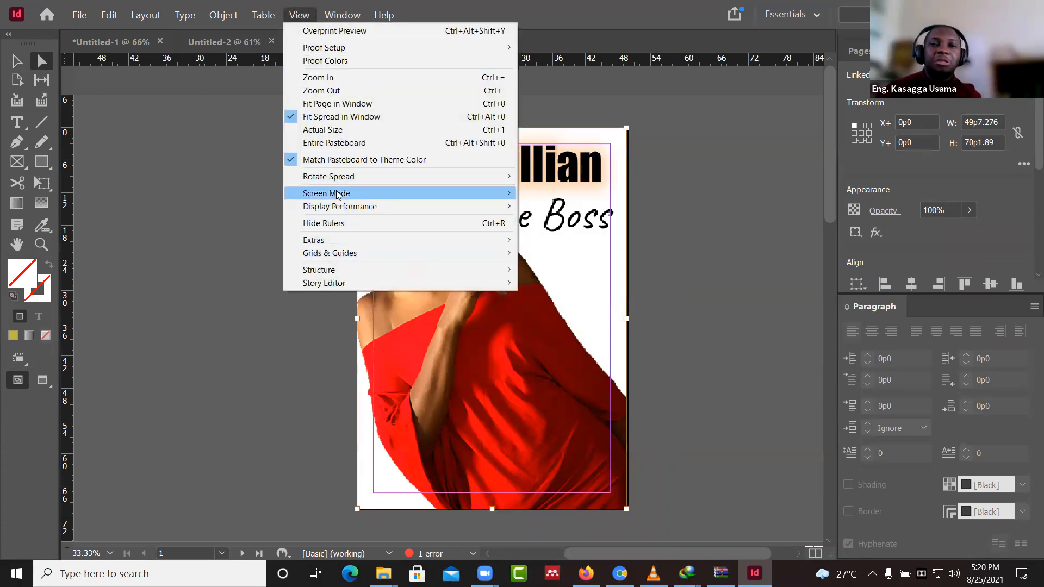
pyautogui.moveTo(339, 195)
pyautogui.click(586, 251)
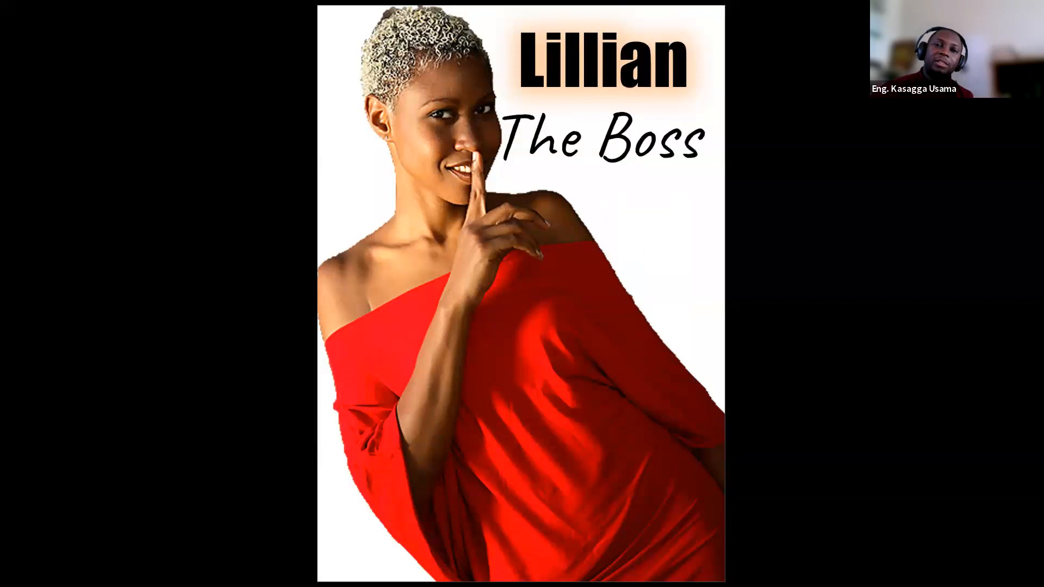
pyautogui.press('Right')
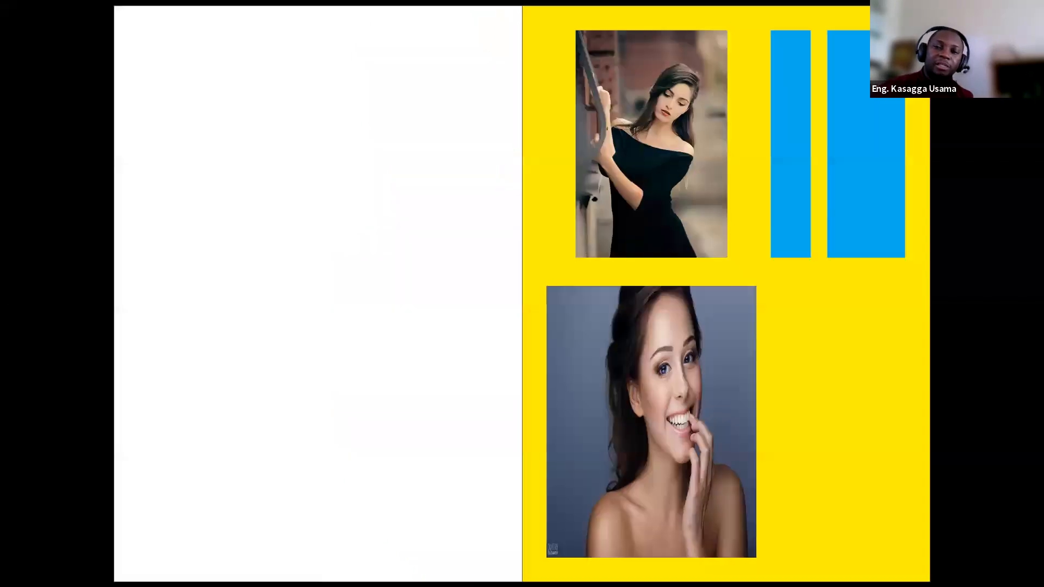
pyautogui.press('Right')
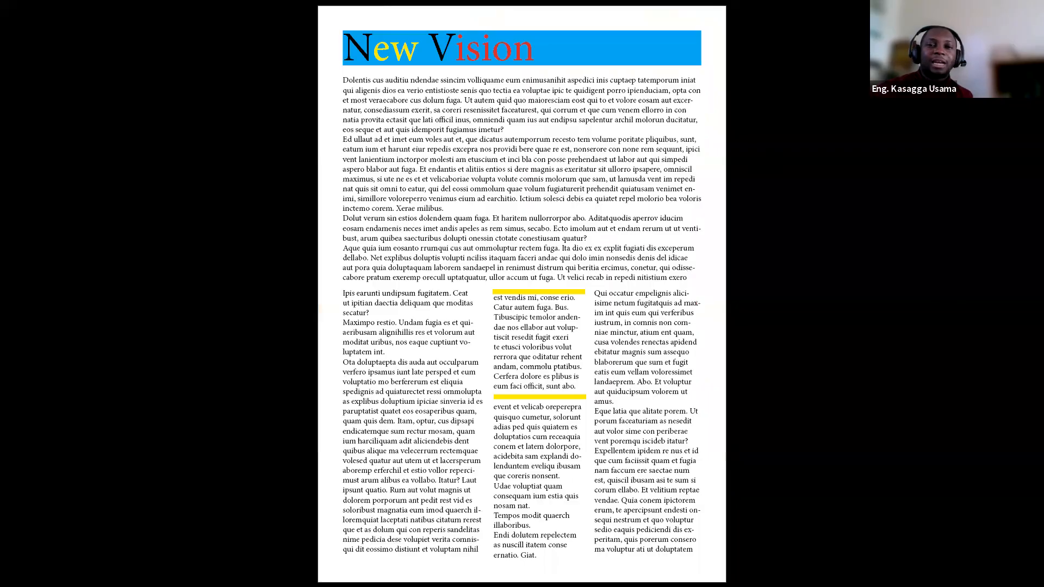
pyautogui.press('Left')
pyautogui.press('Left')
pyautogui.press('Right')
pyautogui.press('Left')
pyautogui.press('Right')
pyautogui.press('Left')
pyautogui.press('Right')
pyautogui.press('Left')
pyautogui.press('Right')
pyautogui.press('Left')
pyautogui.press('Right')
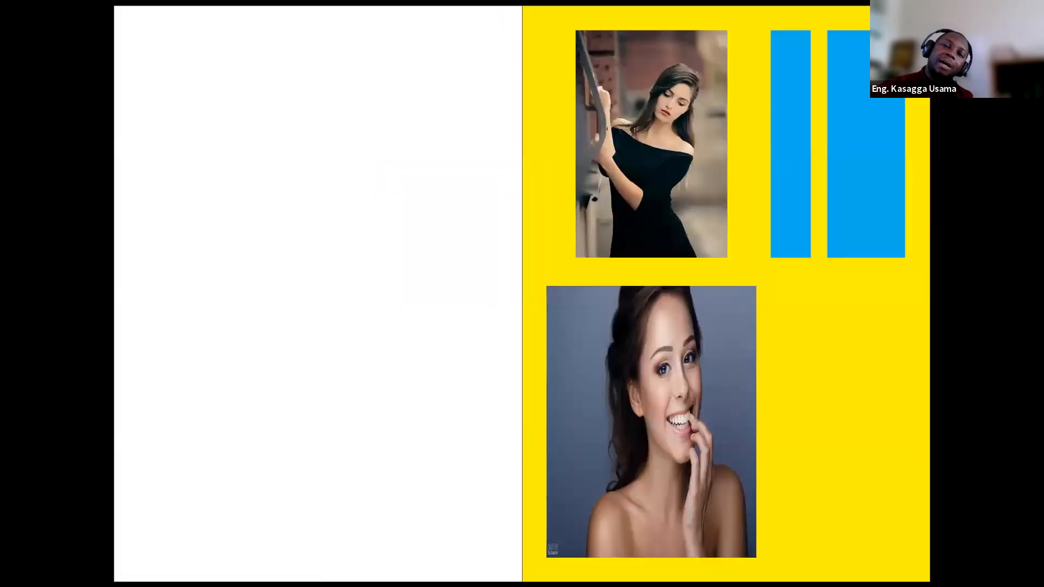
pyautogui.press('Left')
pyautogui.press('Right')
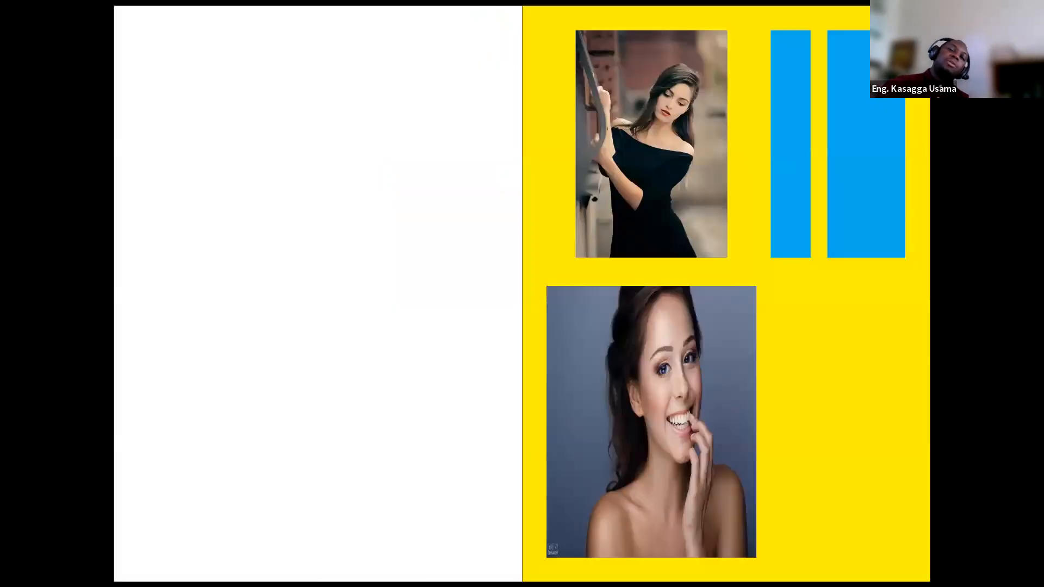
pyautogui.press('Right')
pyautogui.press('Left')
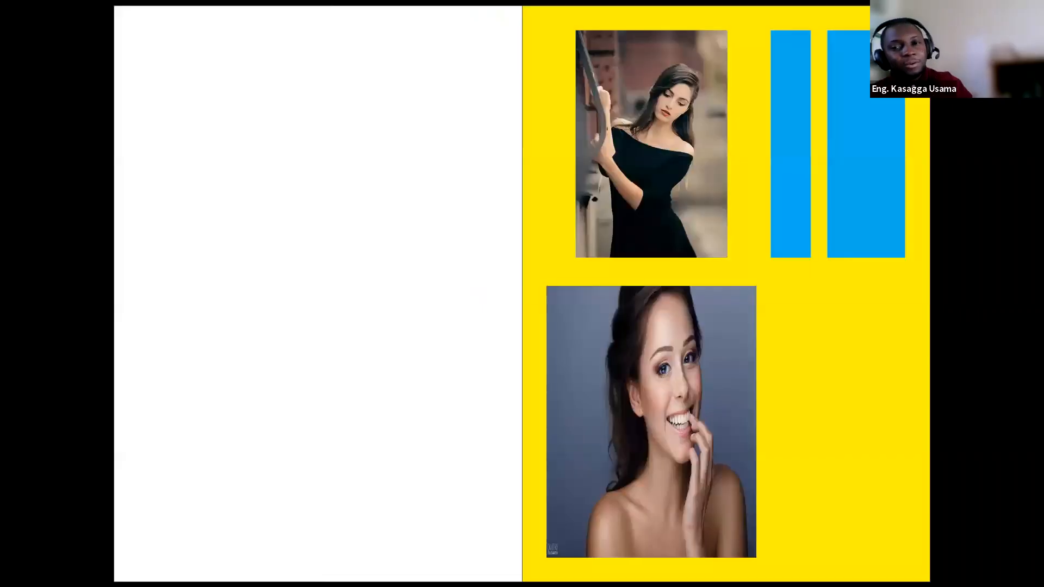
pyautogui.press('Escape')
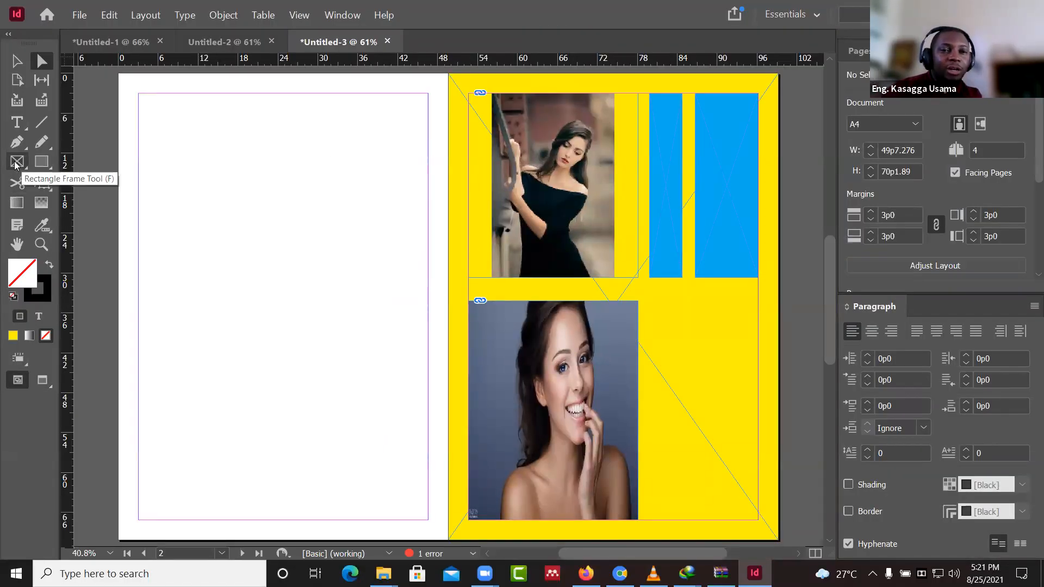
# - Draw an ellipse frame about 21p3 wide and 20p2 high along page 2's left margin and stack two copies below it
pyautogui.moveTo(16, 164); pyautogui.dragTo(81, 201)
pyautogui.moveTo(144, 108); pyautogui.dragTo(279, 244)
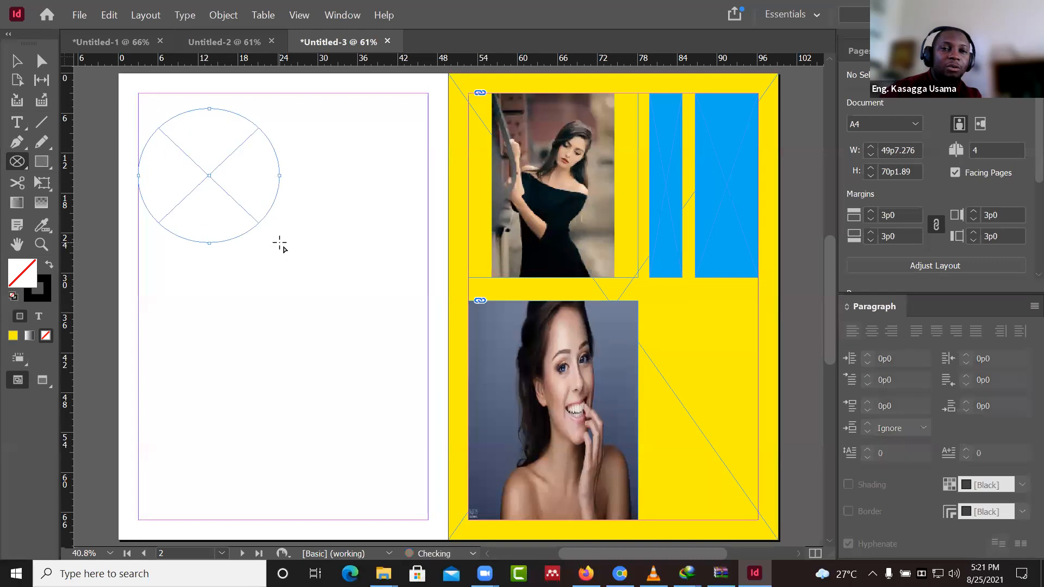
pyautogui.click(17, 61)
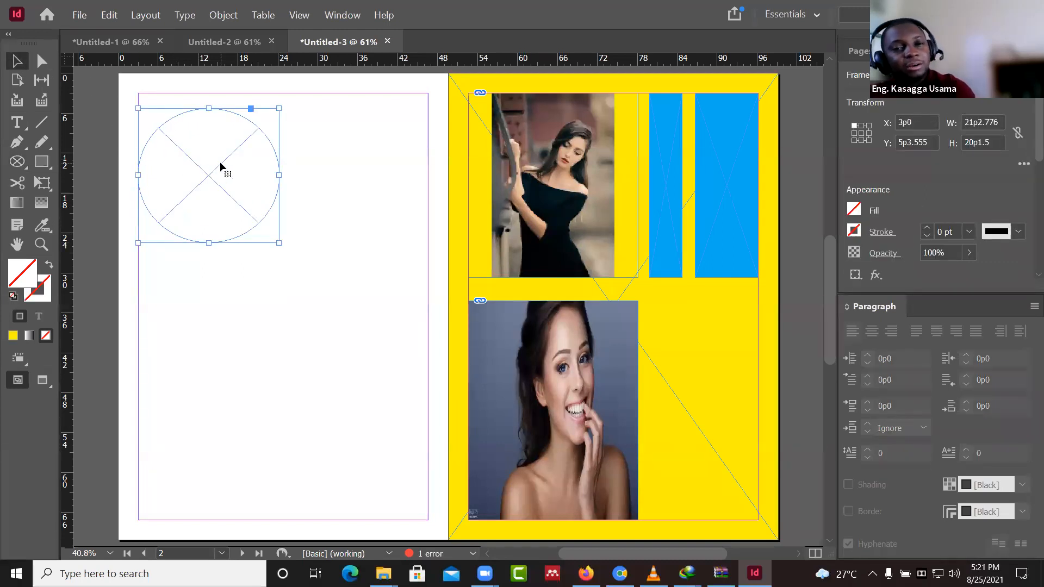
pyautogui.moveTo(220, 162); pyautogui.dragTo(214, 275)
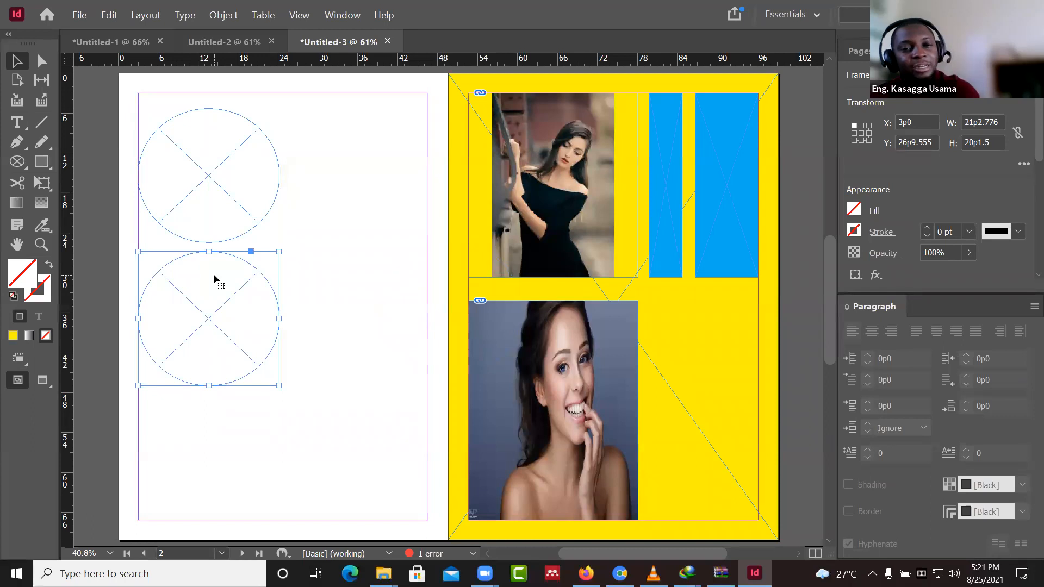
pyautogui.hotkey('ctrl', 'v')
pyautogui.moveTo(379, 293); pyautogui.dragTo(189, 411)
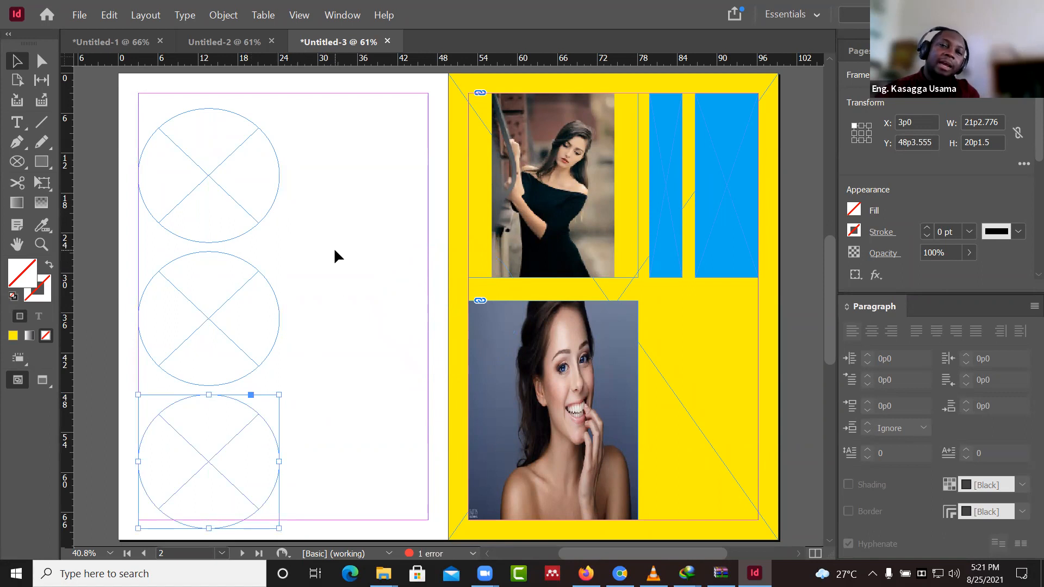
# - Move the three ellipse frames together so the group sits inside page 2's margins at X 3p3, Y 3p5
pyautogui.click(230, 157)
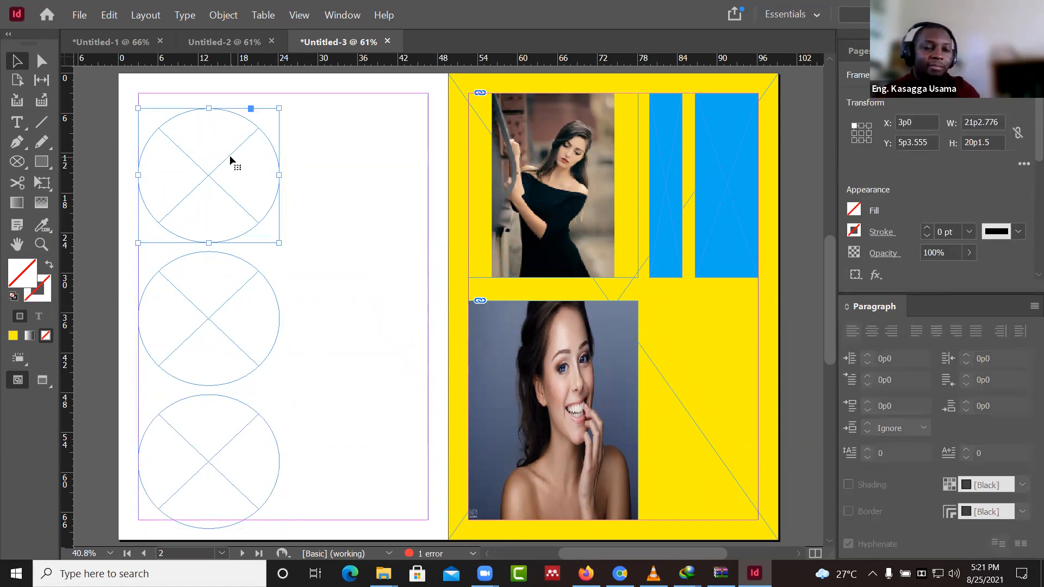
pyautogui.keyDown('shift'); pyautogui.click(232, 272); pyautogui.keyUp('shift')
pyautogui.keyDown('shift'); pyautogui.click(209, 429); pyautogui.keyUp('shift')
pyautogui.moveTo(220, 224); pyautogui.dragTo(221, 214)
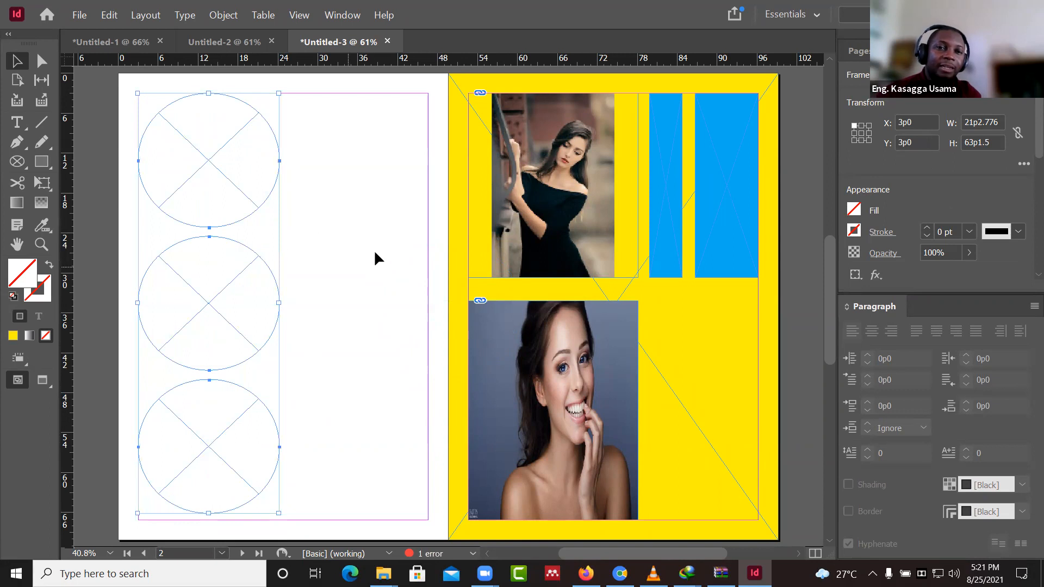
pyautogui.press('Down')
pyautogui.press('Down')
pyautogui.press('Down')
pyautogui.press('Down')
pyautogui.press('Down')
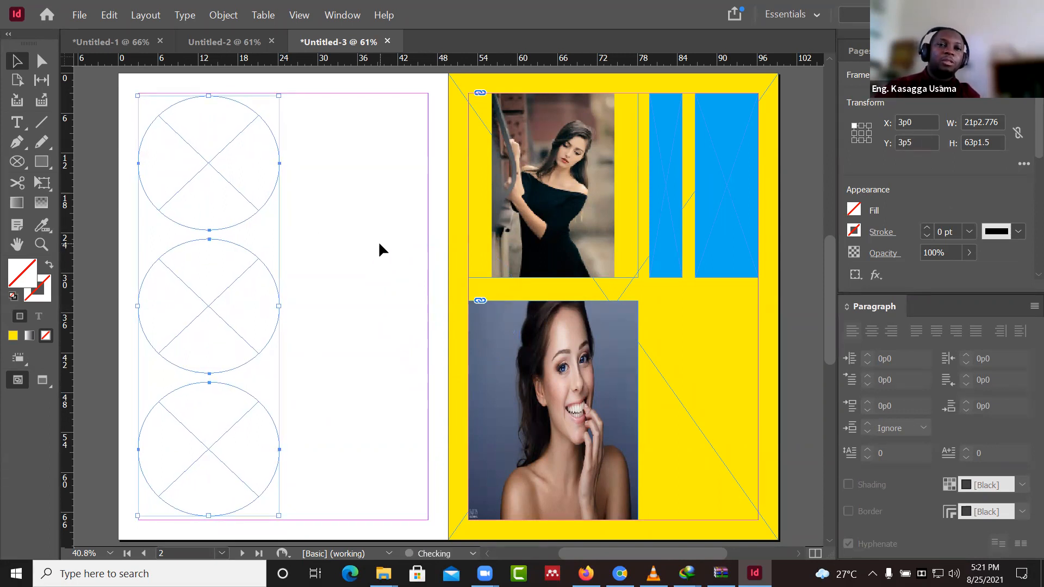
pyautogui.press('Right')
pyautogui.press('Right')
pyautogui.press('Right')
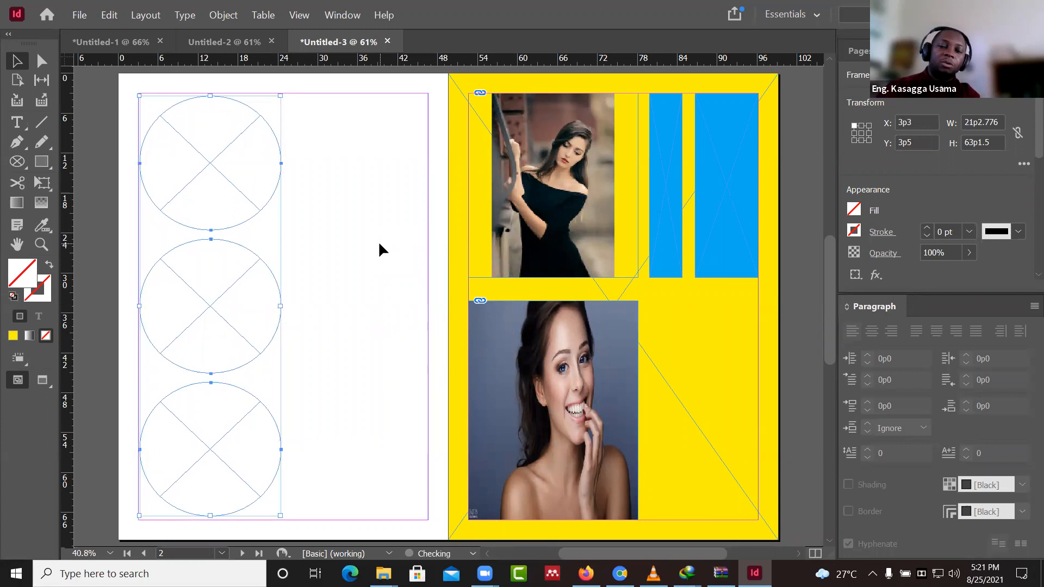
pyautogui.click(263, 219)
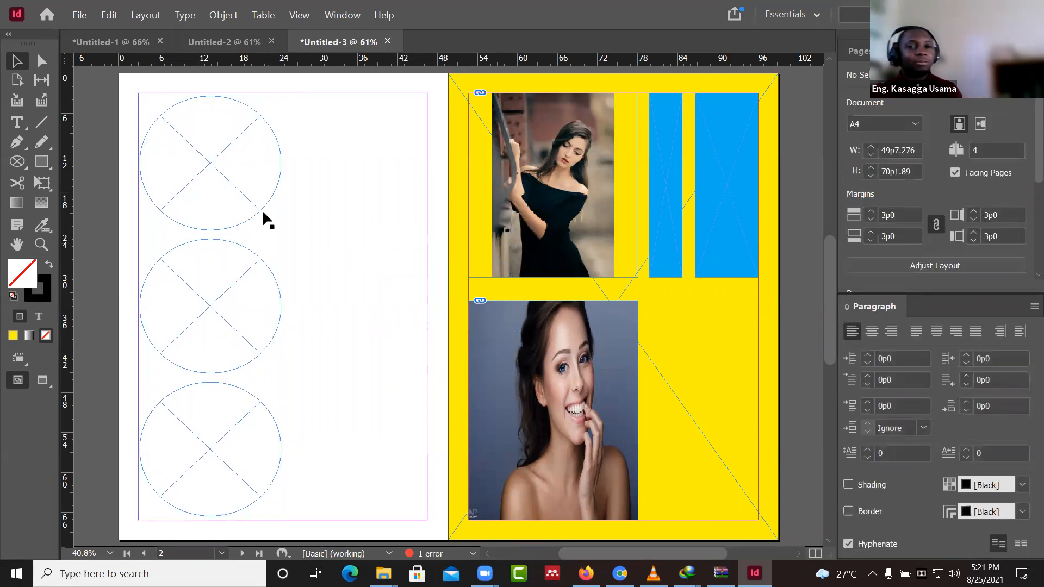
# - Fill page 2's top ellipse frame with the magenta swatch C=0 M=100 Y=0 K=0
pyautogui.click(250, 206)
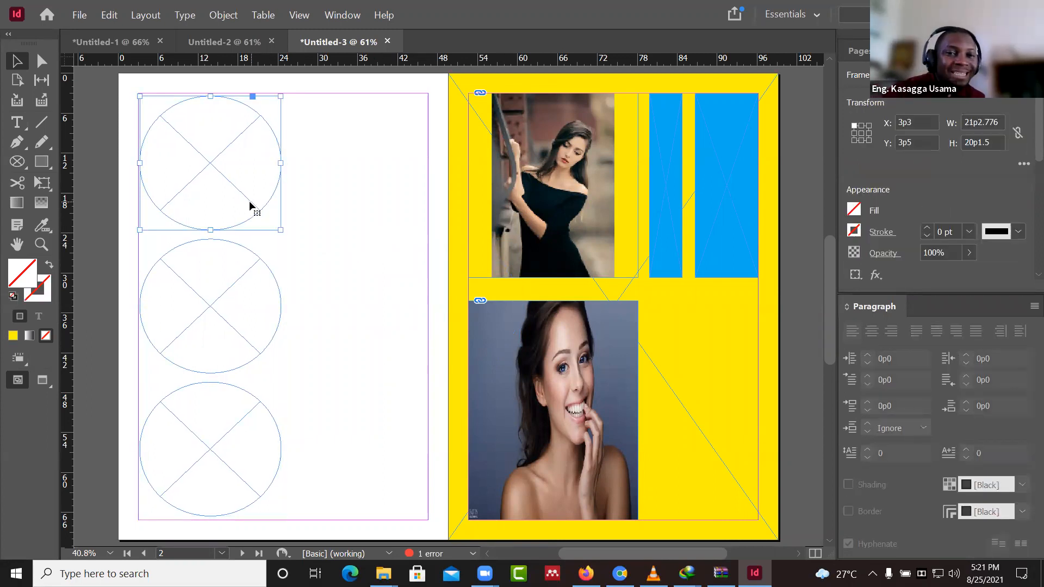
pyautogui.click(79, 14)
pyautogui.click(237, 161)
pyautogui.click(237, 162)
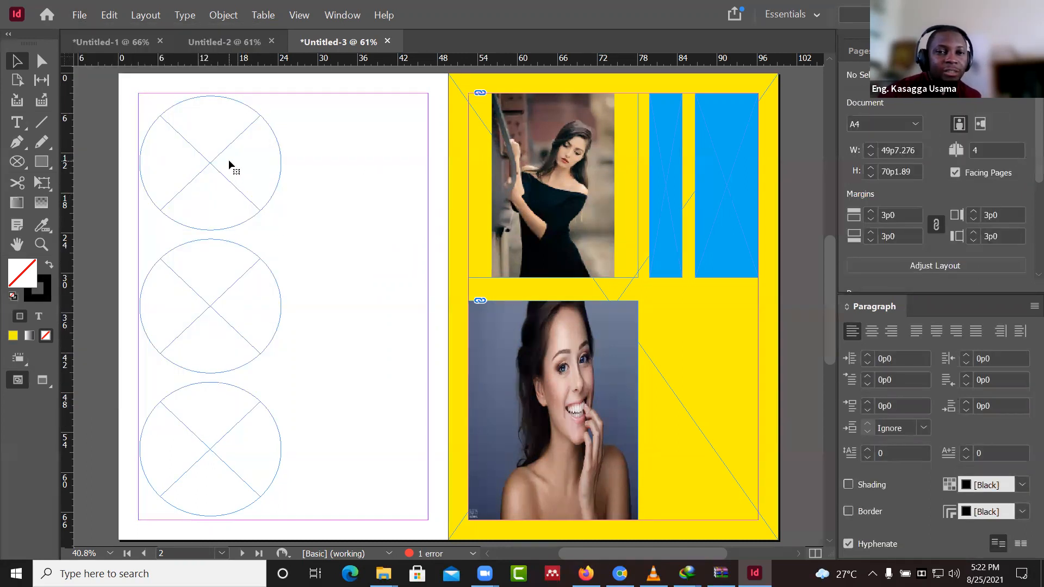
pyautogui.click(854, 210)
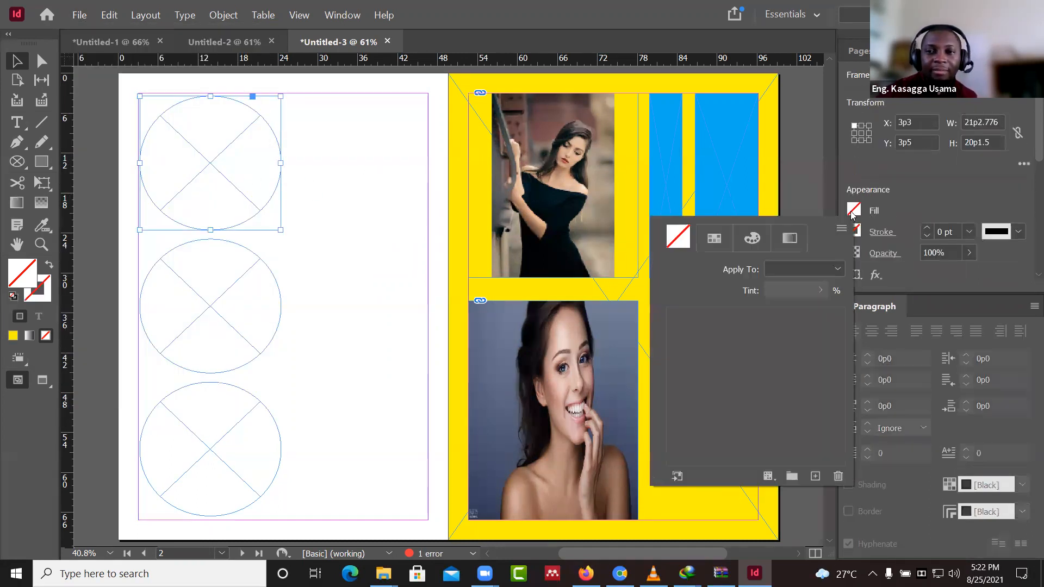
pyautogui.click(688, 406)
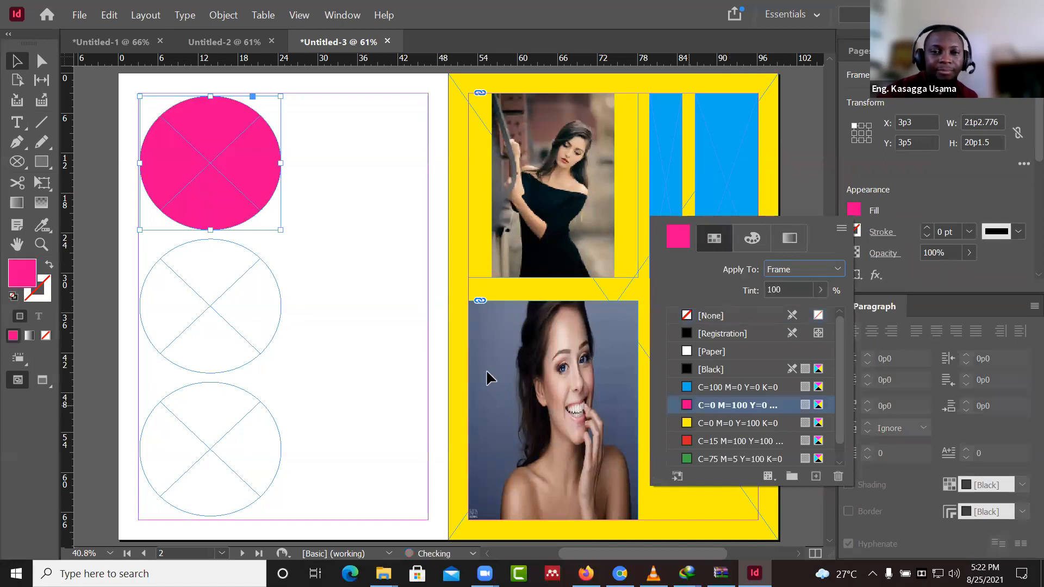
# - Fill the middle ellipse frame with yellow C=0 M=0 Y=100 K=0 and the lowest one with magenta C=0 M=100 Y=0 K=0
pyautogui.click(251, 296)
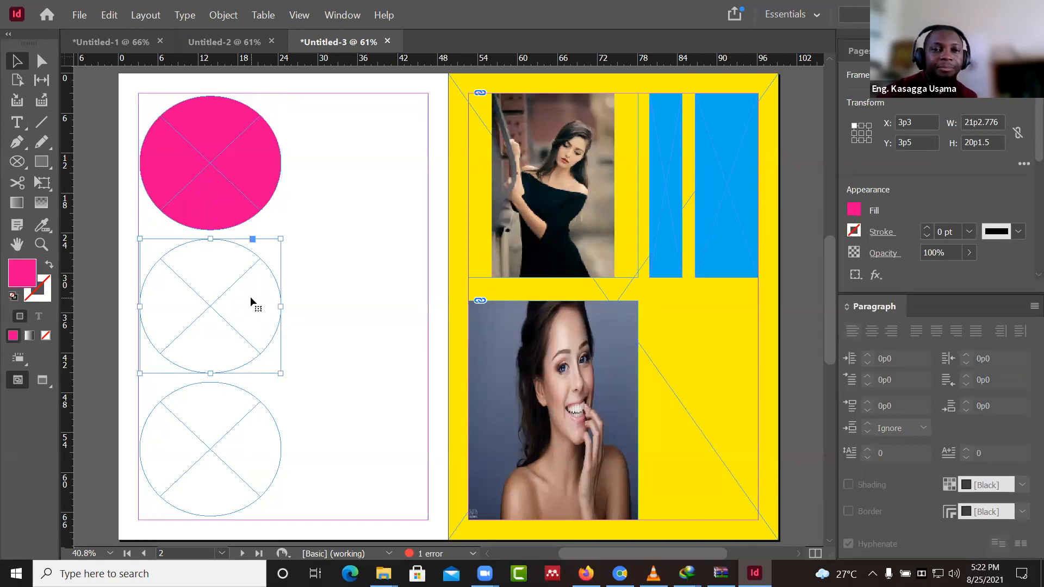
pyautogui.click(853, 211)
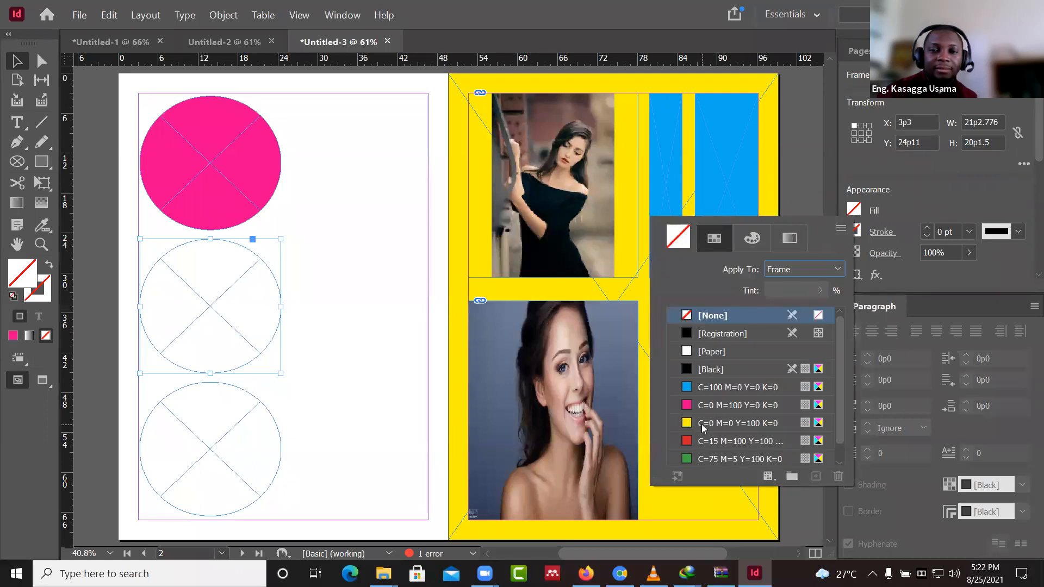
pyautogui.click(703, 424)
pyautogui.click(254, 428)
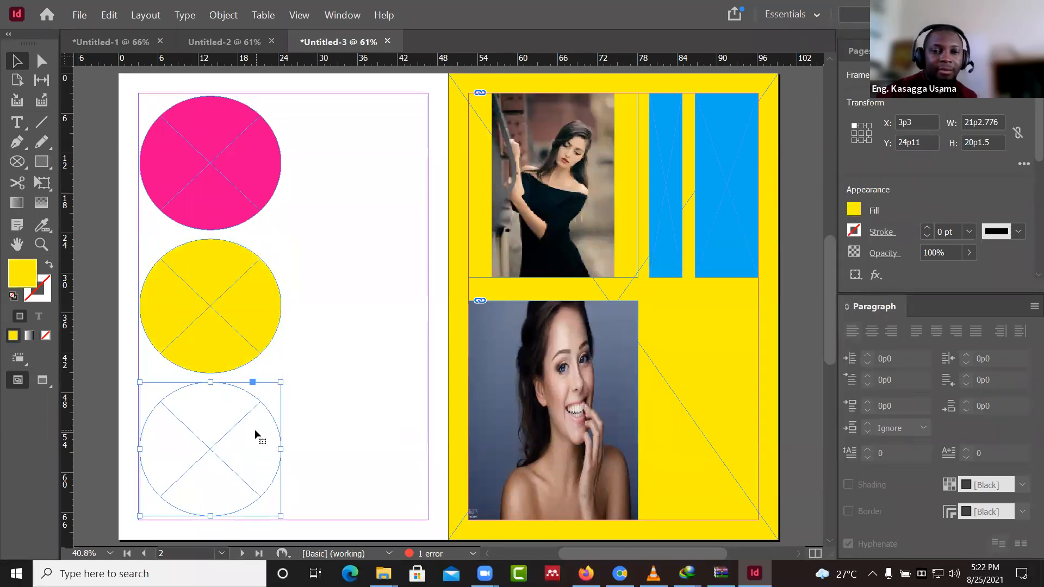
pyautogui.click(854, 211)
pyautogui.click(701, 404)
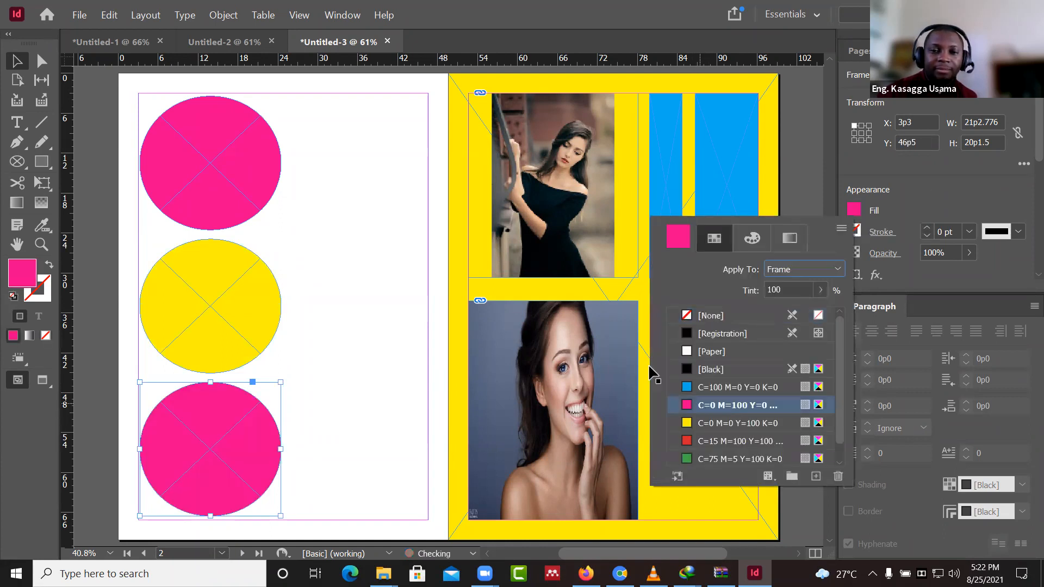
# - Review the coloured circles in Presentation mode, paging back and forth once, and return to the layout
pyautogui.click(300, 17)
pyautogui.click(300, 16)
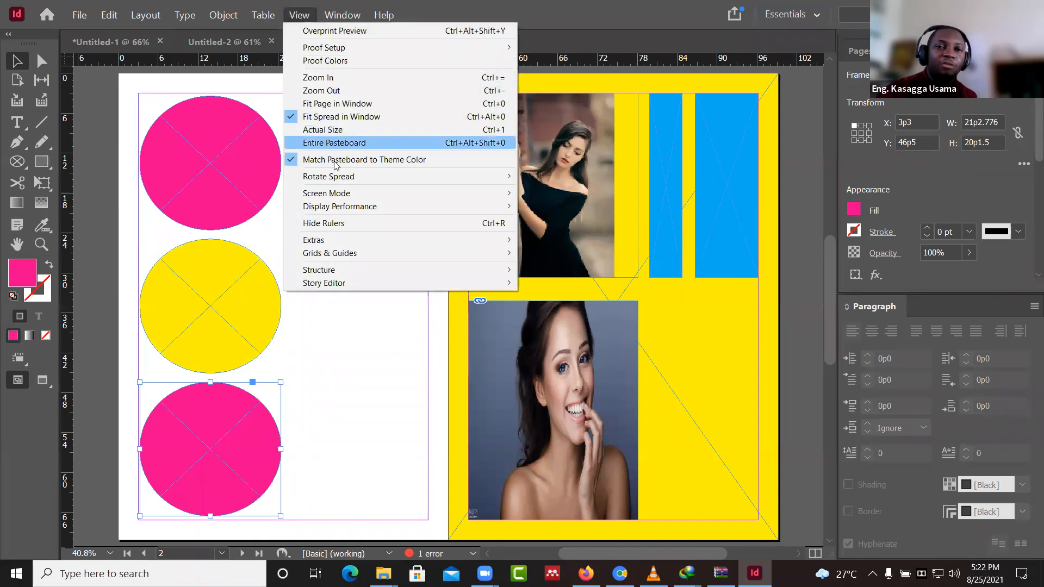
pyautogui.moveTo(335, 195)
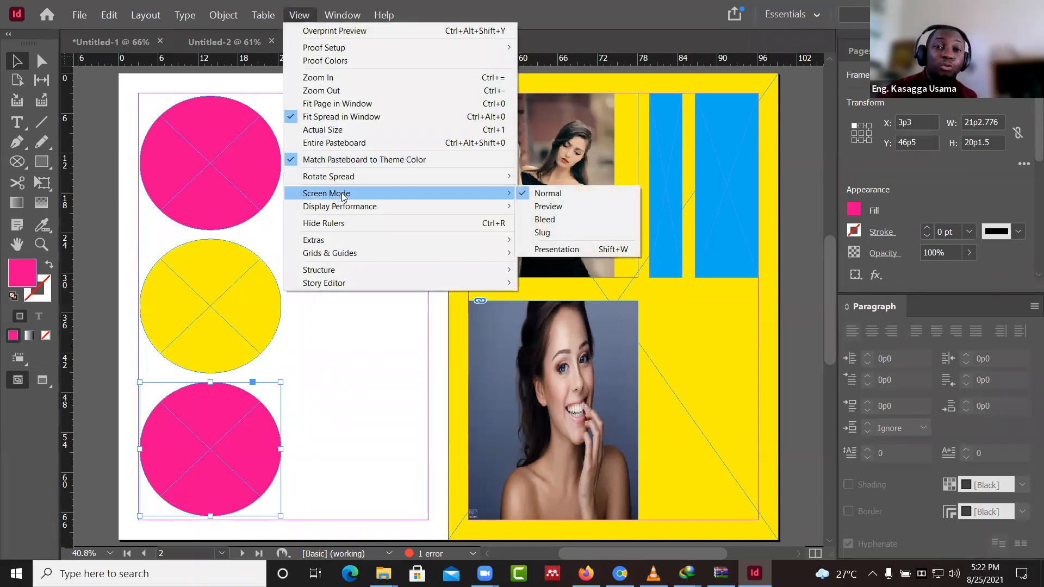
pyautogui.click(554, 250)
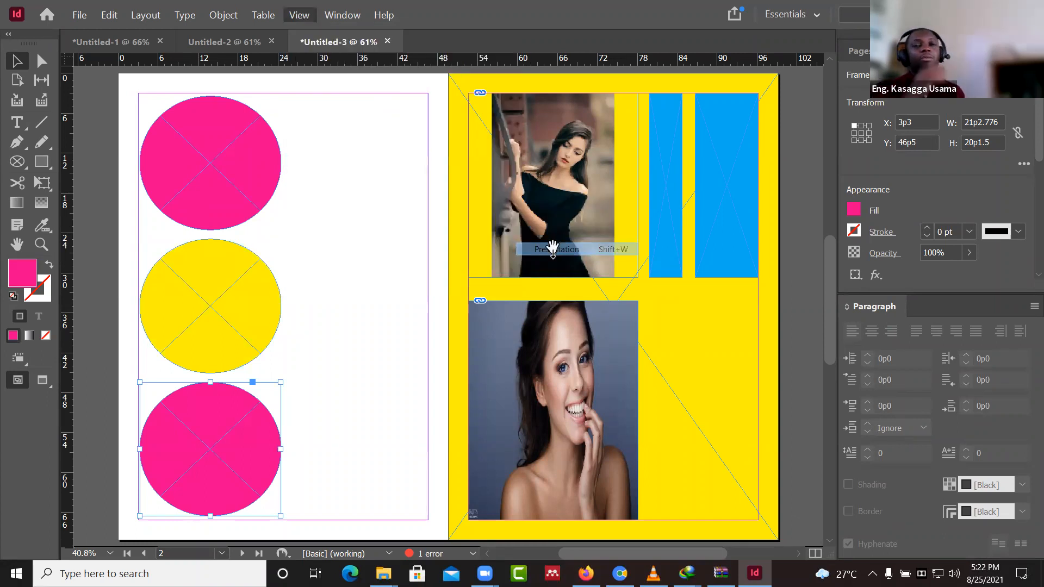
pyautogui.press('Left')
pyautogui.press('Right')
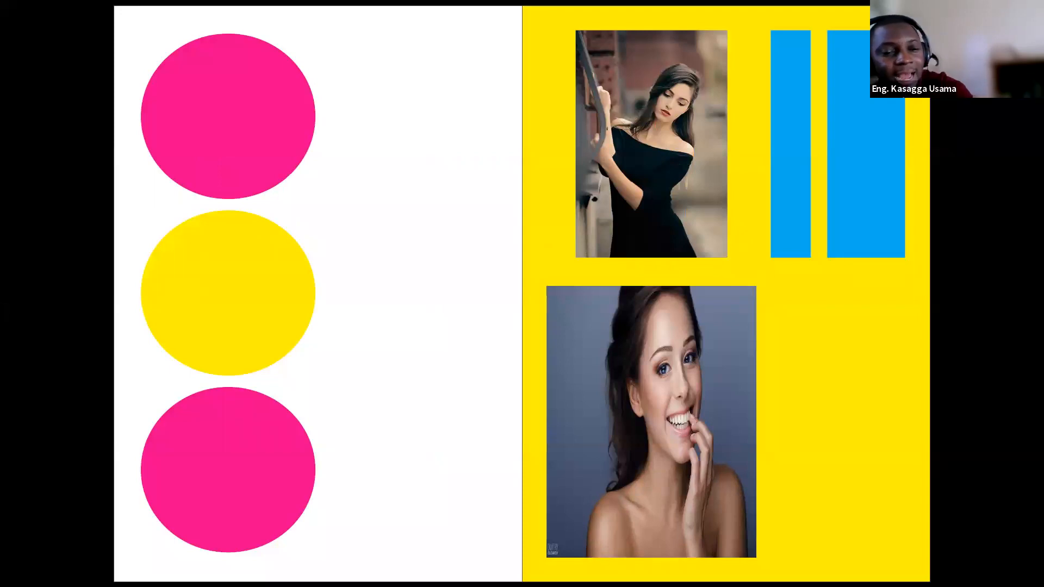
pyautogui.press('Escape')
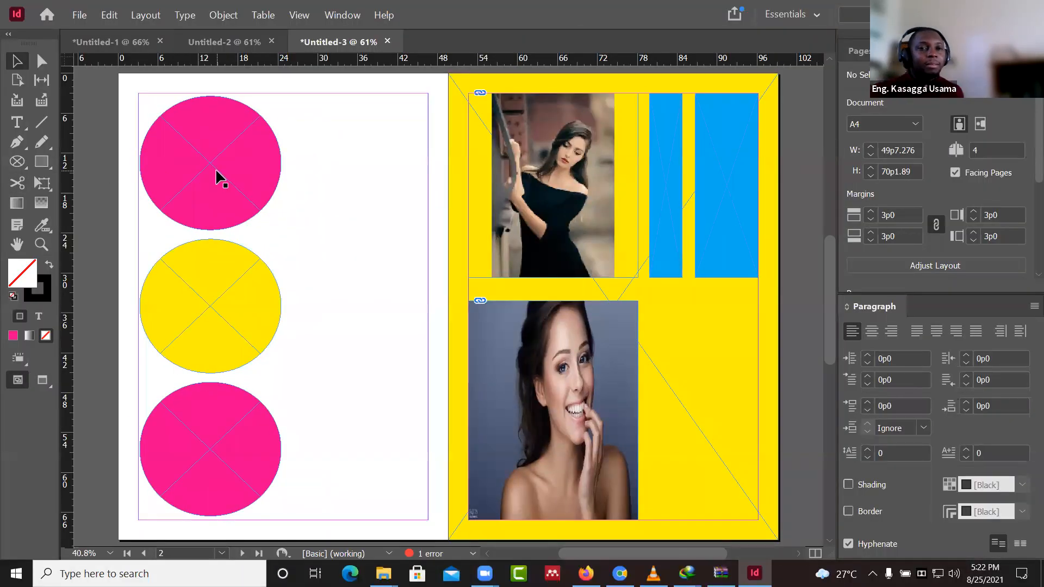
# - Start placing a file in the top ellipse and browse D: through Lectures, IUIU, Computer application for Communication and New folder to the lady folder
pyautogui.click(218, 177)
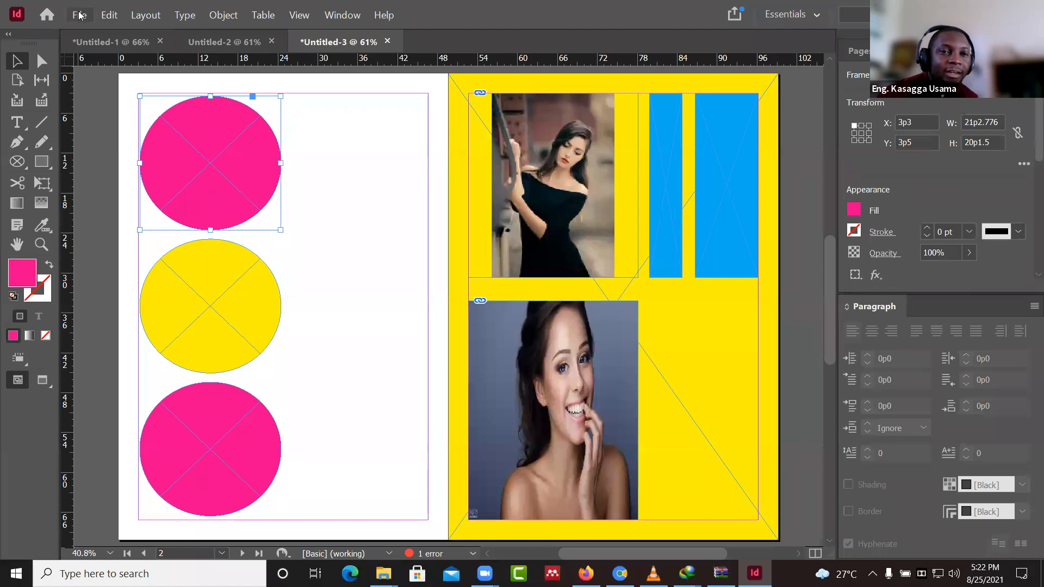
pyautogui.click(79, 16)
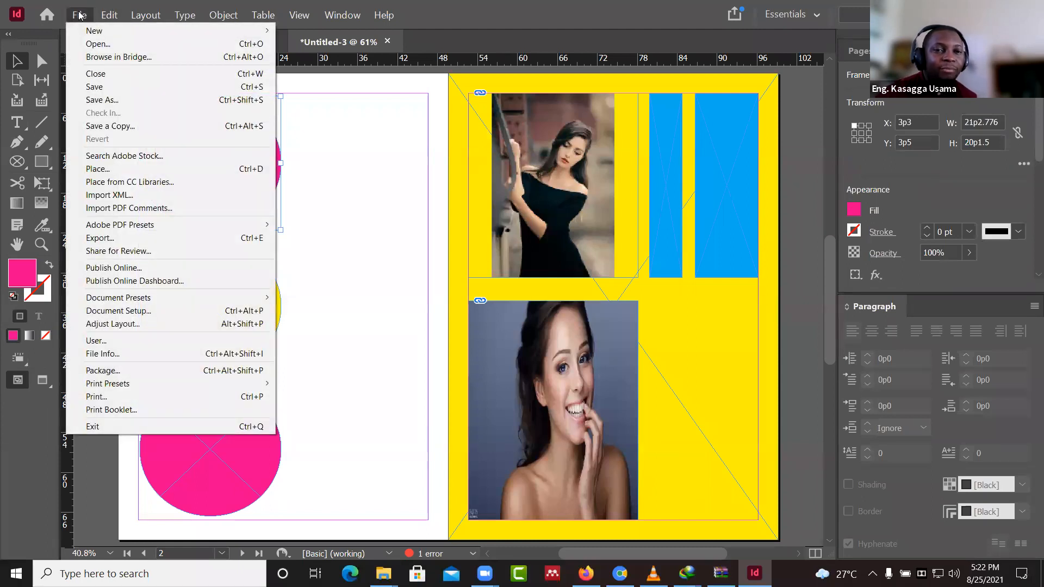
pyautogui.click(97, 169)
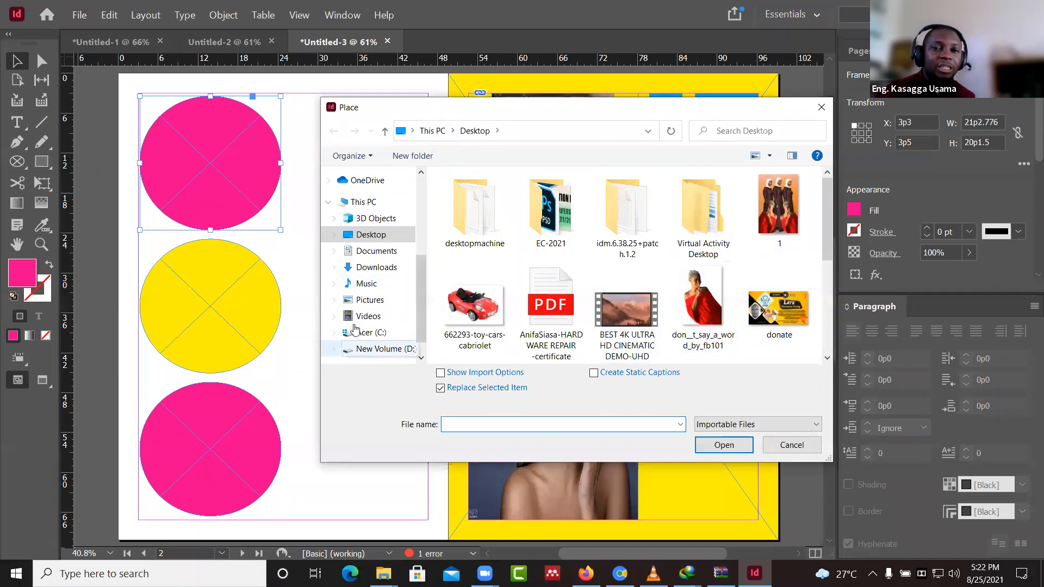
pyautogui.click(371, 348)
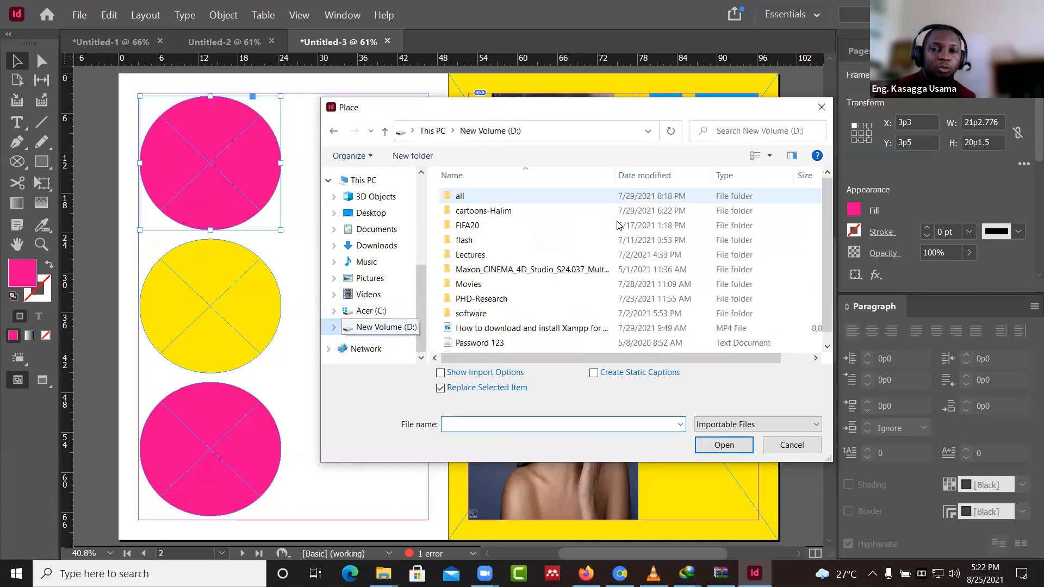
pyautogui.doubleClick(497, 255)
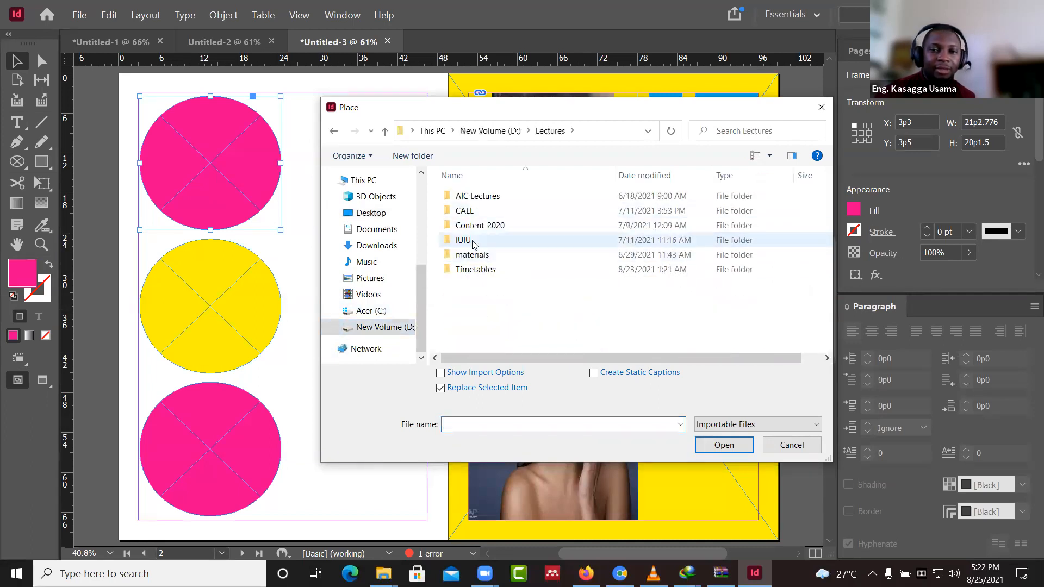
pyautogui.doubleClick(461, 240)
pyautogui.click(496, 197)
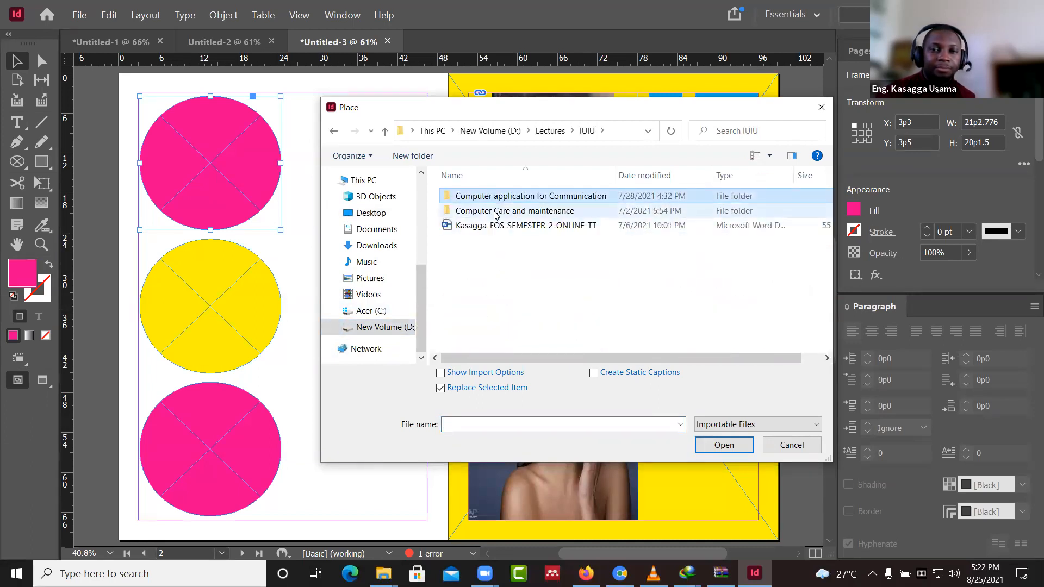
pyautogui.doubleClick(500, 199)
pyautogui.doubleClick(486, 225)
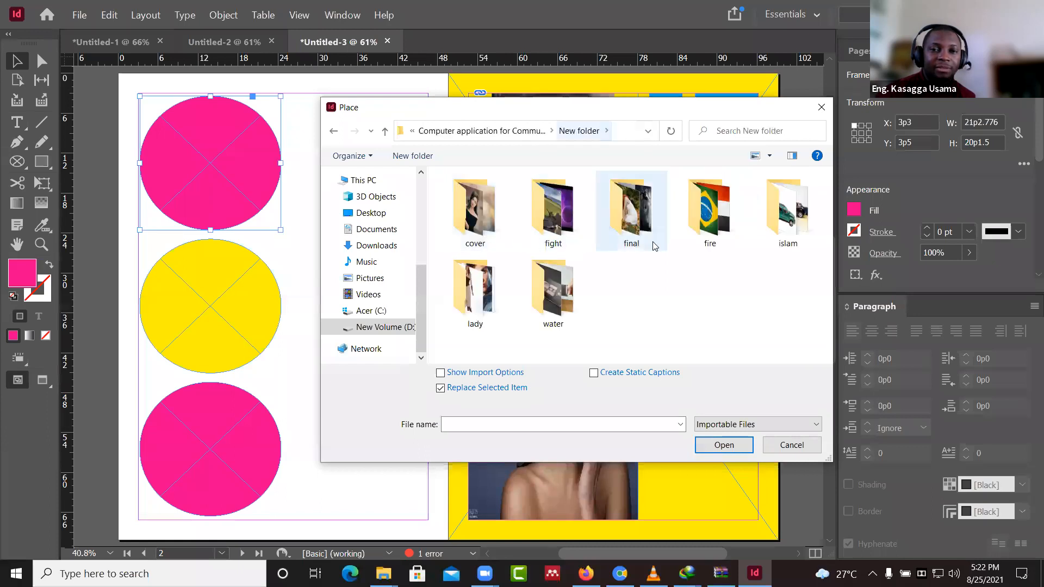
pyautogui.click(502, 283)
pyautogui.doubleClick(504, 287)
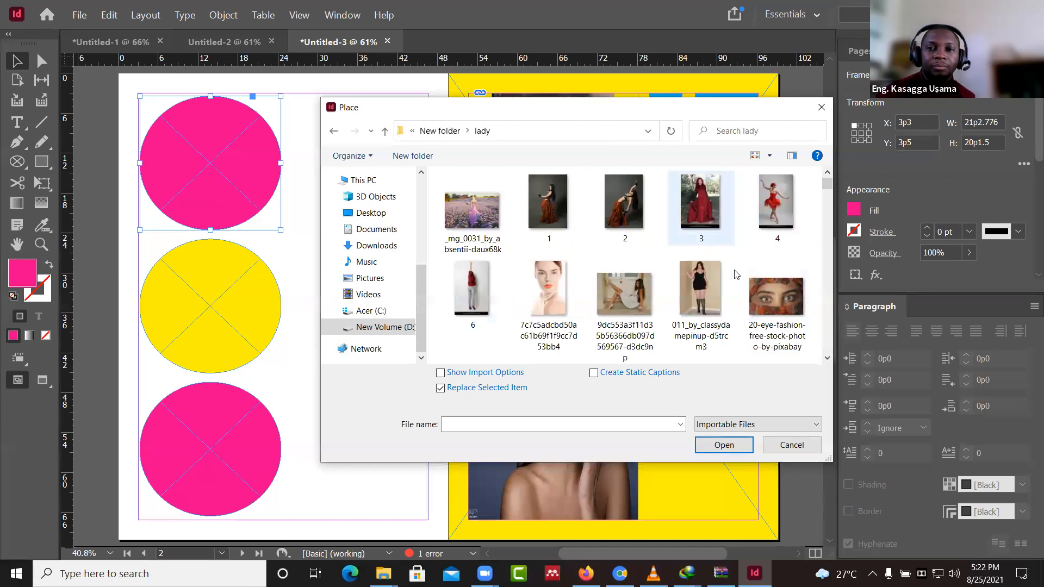
# - Place the orange-background portrait whose name starts with 16298785_ in the top ellipse and shift it within the frame to show the face
pyautogui.scroll(-3, 737, 275)
pyautogui.click(612, 285)
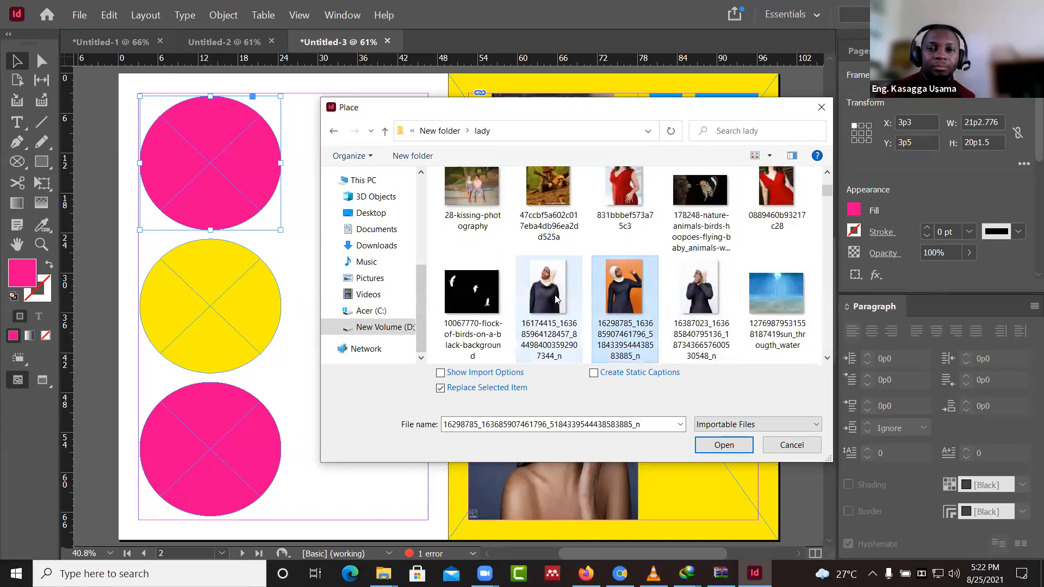
pyautogui.click(718, 449)
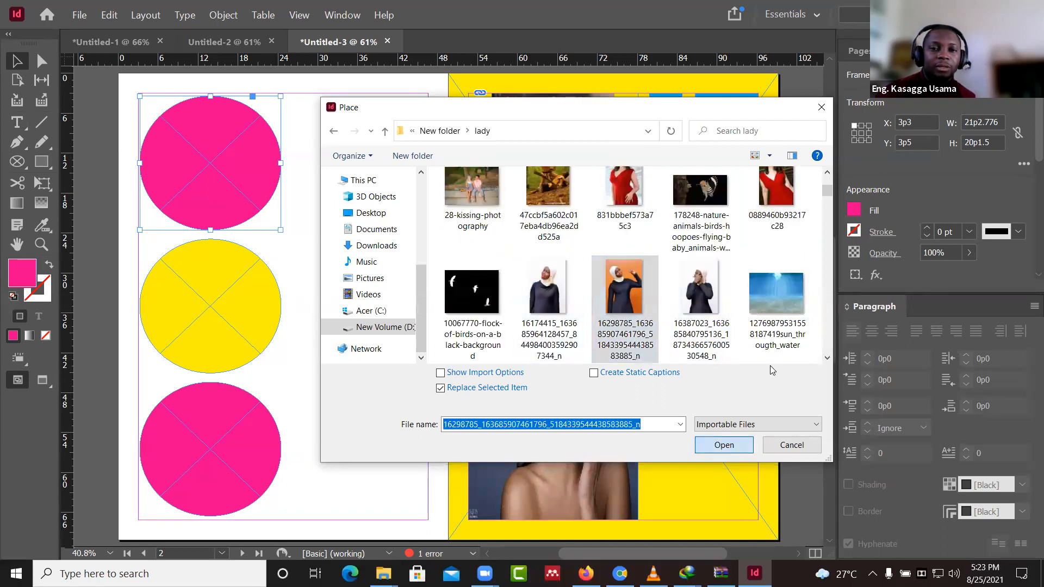
pyautogui.click(731, 443)
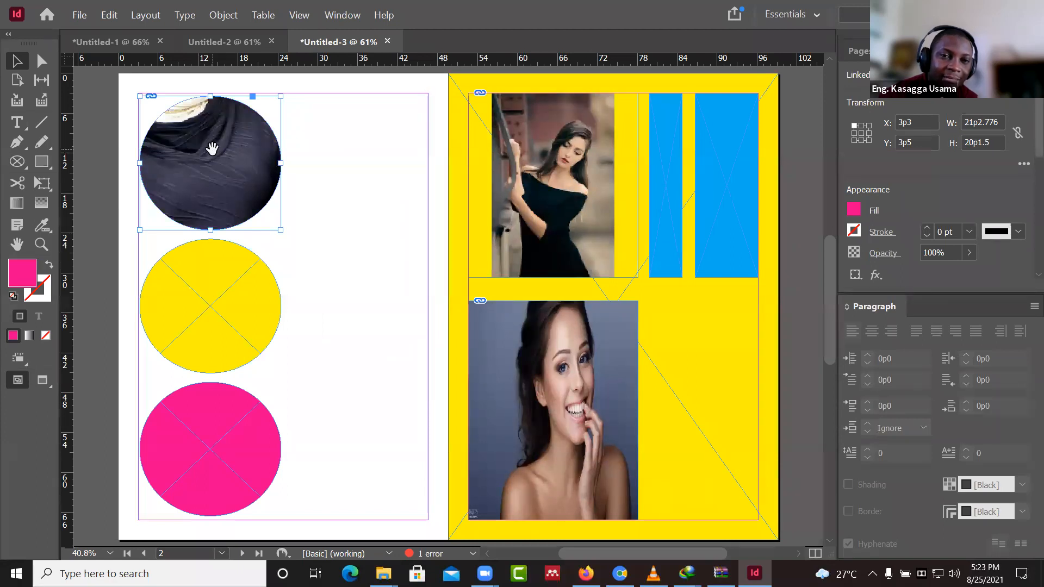
pyautogui.click(212, 148)
pyautogui.moveTo(211, 137)
pyautogui.mouseDown()
pyautogui.moveTo(224, 172)
pyautogui.moveTo(213, 140)
pyautogui.moveTo(214, 158)
pyautogui.mouseUp()
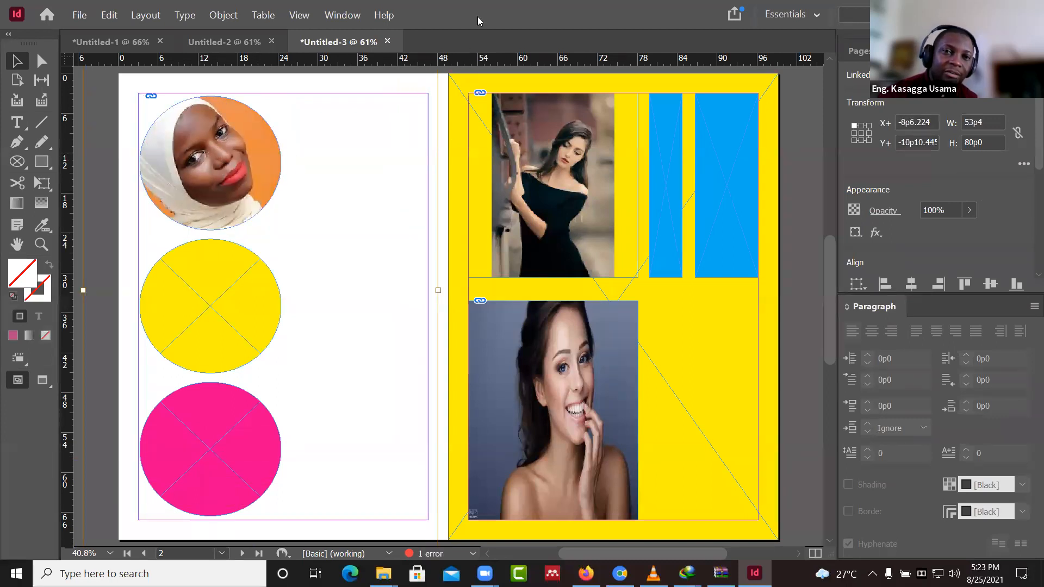
# - Place the portrait whose name starts with 16387023_ in the middle ellipse and shift it within the frame to show the face and hands
pyautogui.click(214, 308)
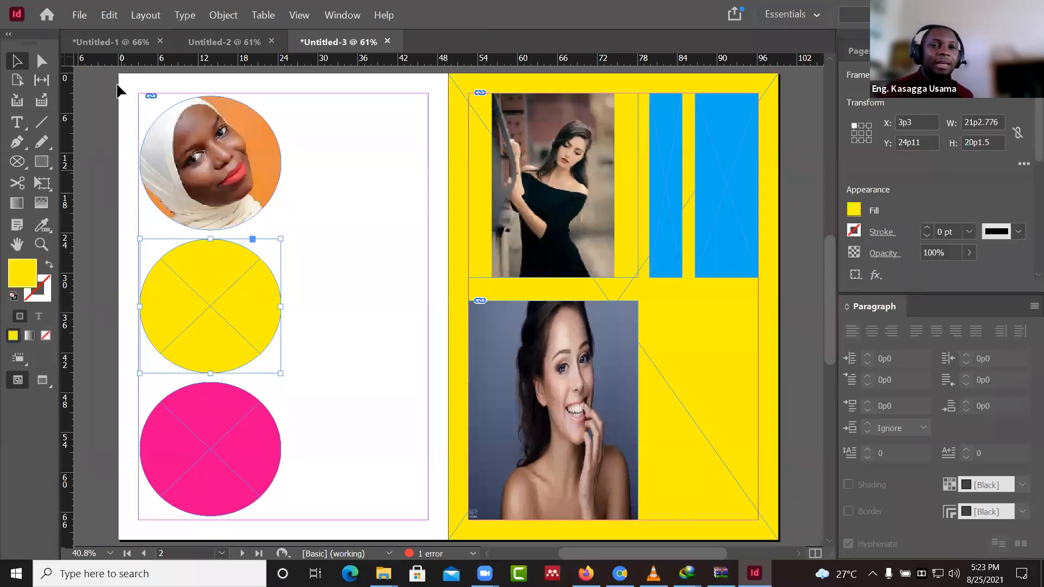
pyautogui.click(86, 21)
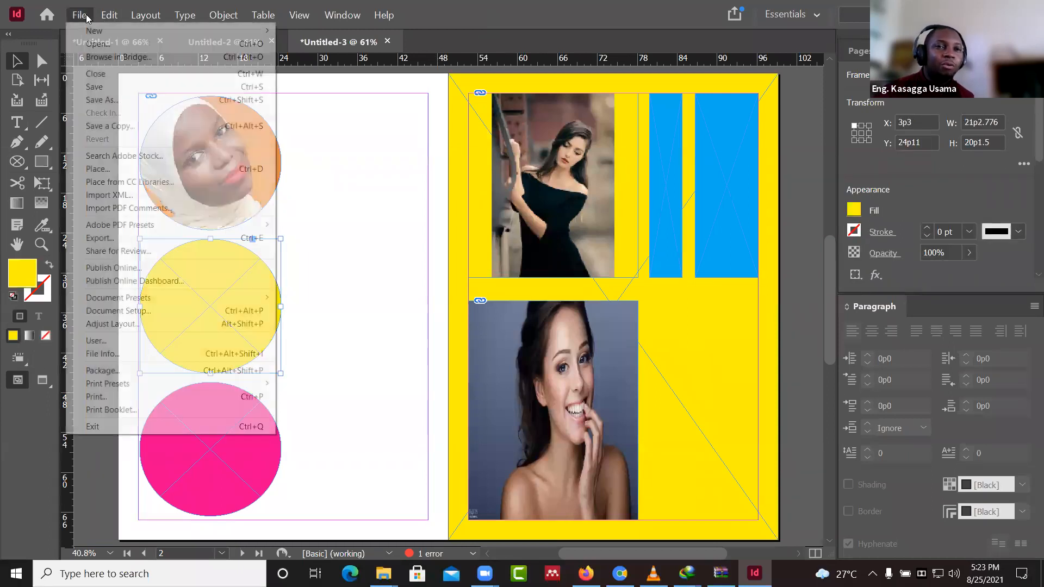
pyautogui.click(104, 169)
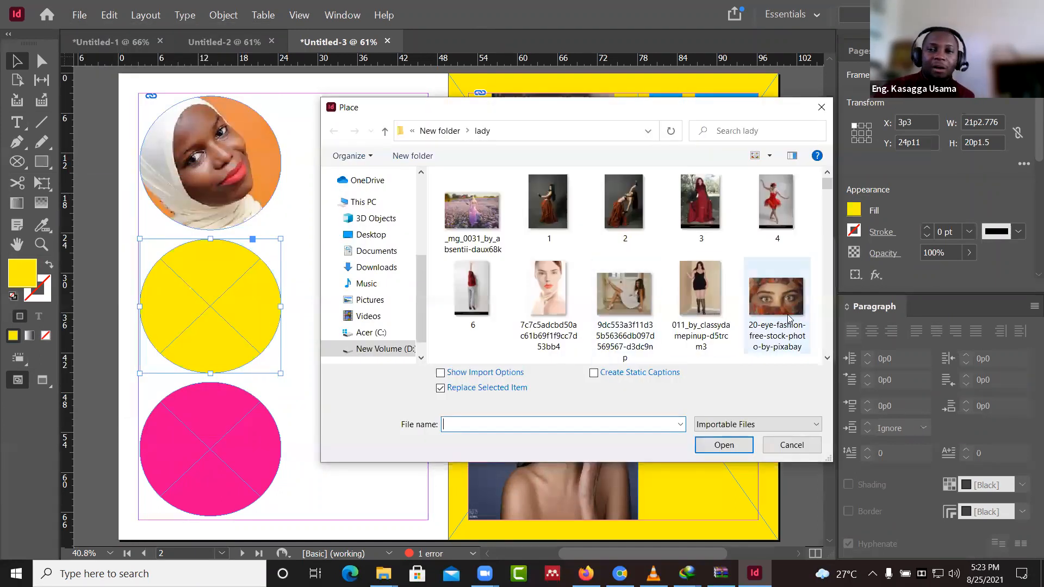
pyautogui.click(826, 359)
pyautogui.click(826, 359)
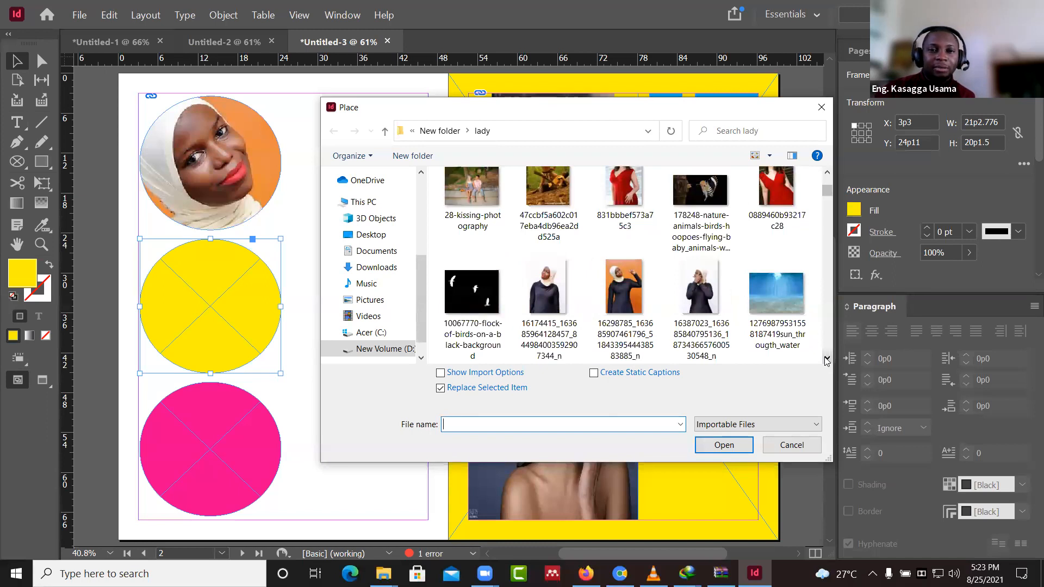
pyautogui.click(701, 289)
pyautogui.click(724, 445)
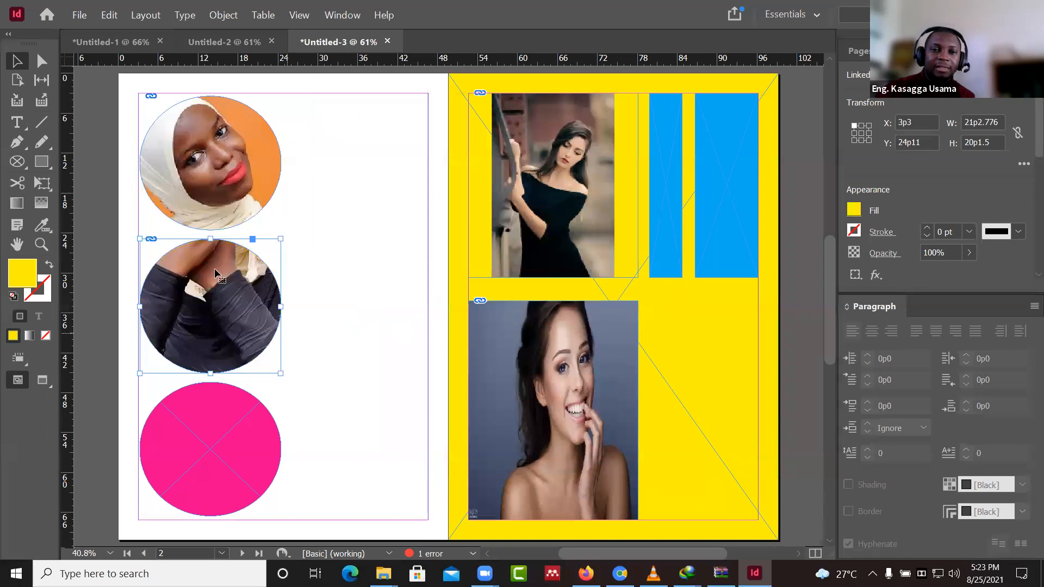
pyautogui.click(207, 297)
pyautogui.moveTo(220, 319)
pyautogui.mouseDown()
pyautogui.moveTo(217, 297)
pyautogui.moveTo(220, 314)
pyautogui.mouseUp()
# - Place the portrait whose name starts with 16174415_ from the lady folder in page 2's lowest ellipse
pyautogui.click(216, 447)
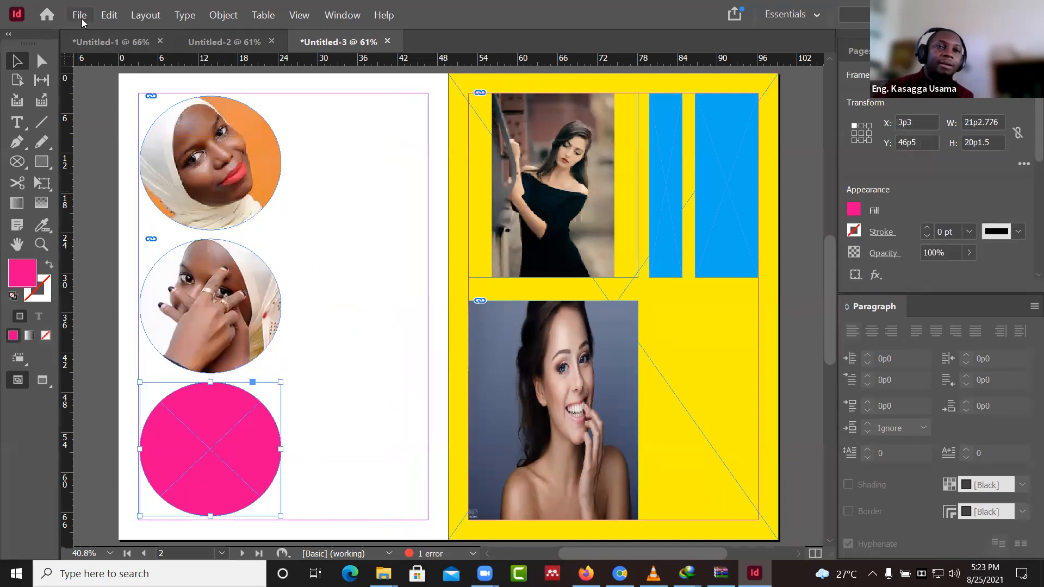
pyautogui.click(82, 21)
pyautogui.click(163, 168)
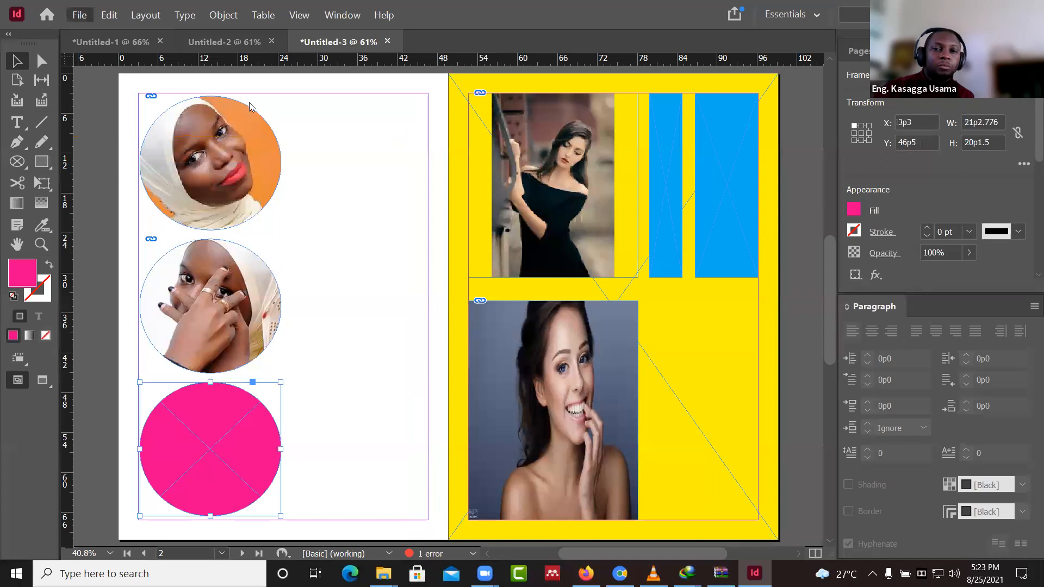
pyautogui.scroll(-3, 701, 292)
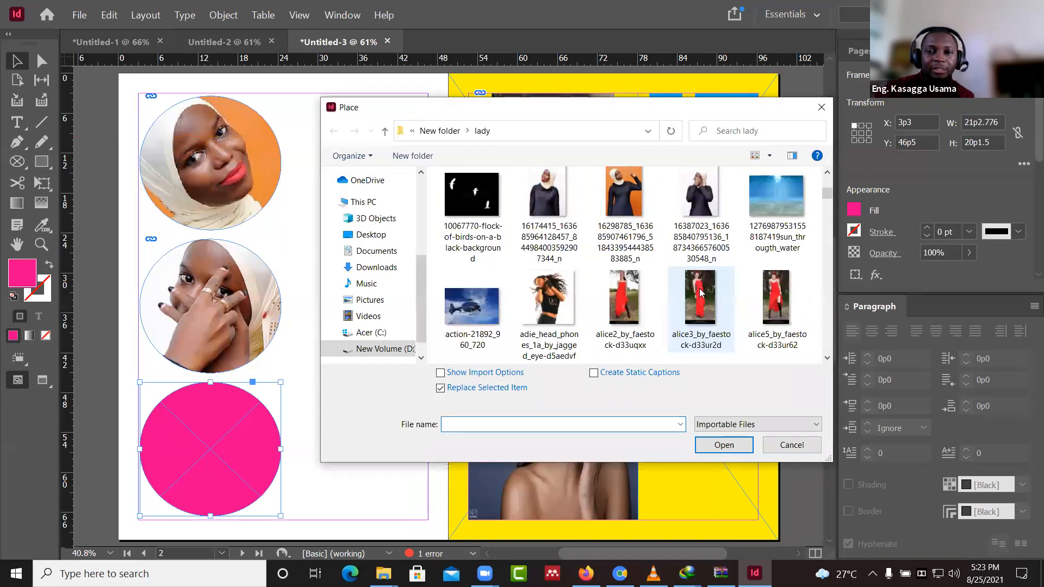
pyautogui.click(548, 210)
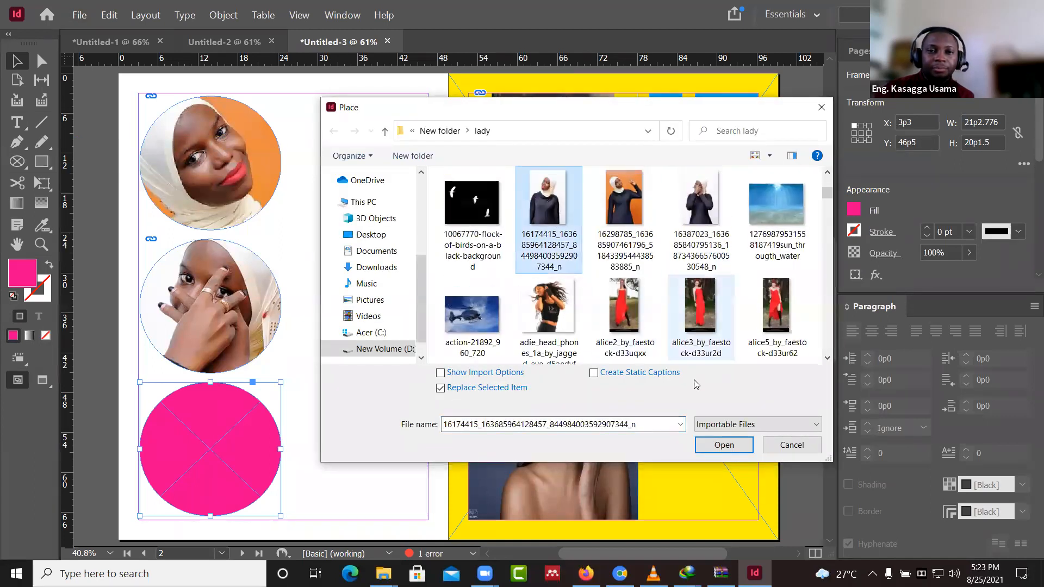
pyautogui.click(724, 445)
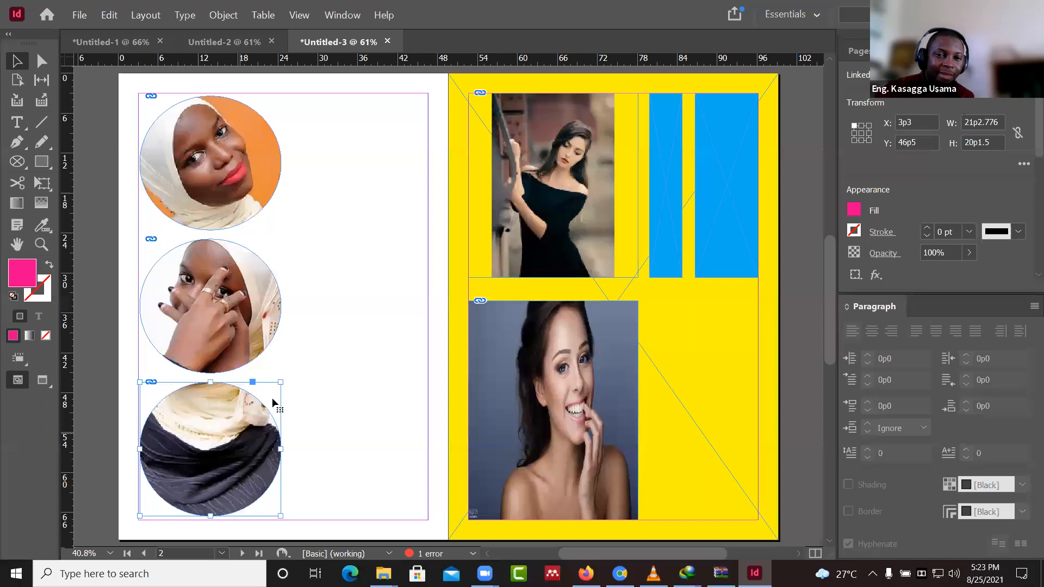
# - Shift the portrait within page 2's lowest ellipse to show the face
pyautogui.click(208, 444)
pyautogui.moveTo(209, 443)
pyautogui.mouseDown()
pyautogui.moveTo(205, 425)
pyautogui.moveTo(213, 442)
pyautogui.mouseUp()
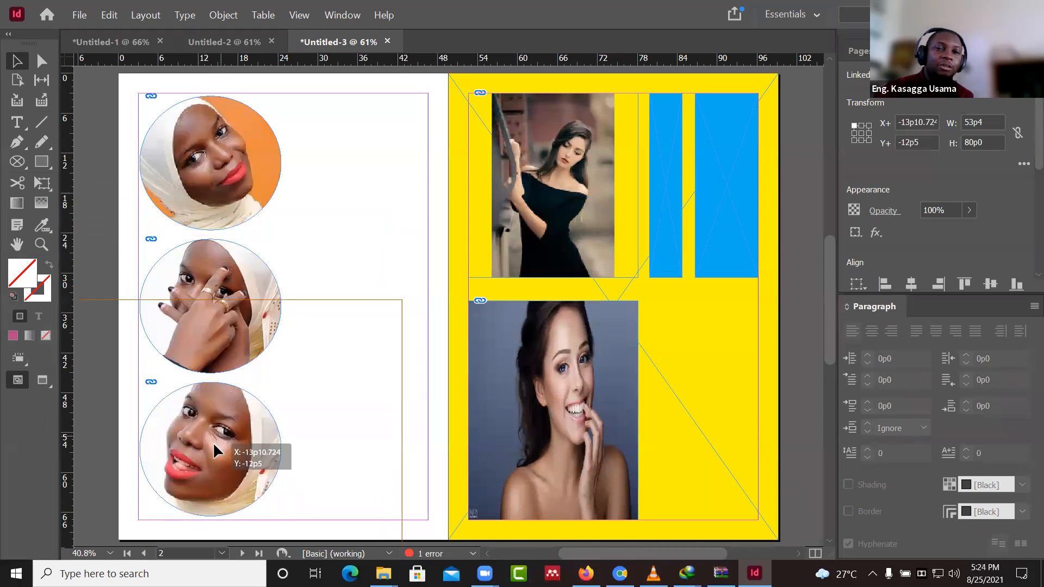
pyautogui.click(360, 183)
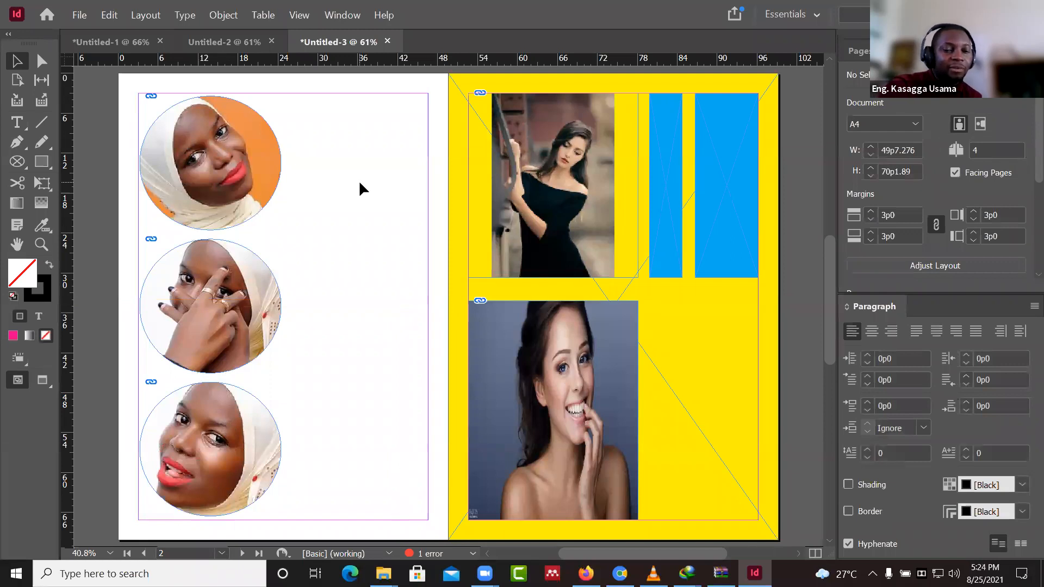
# - View the spread in Presentation mode, look through the neighbouring pages and return to the normal view
pyautogui.click(308, 16)
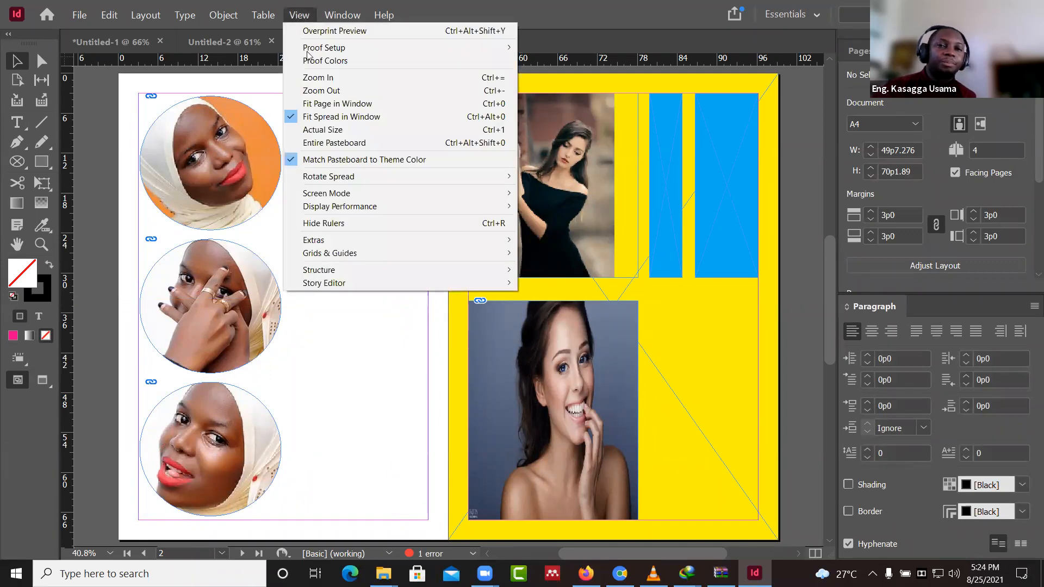
pyautogui.moveTo(330, 195)
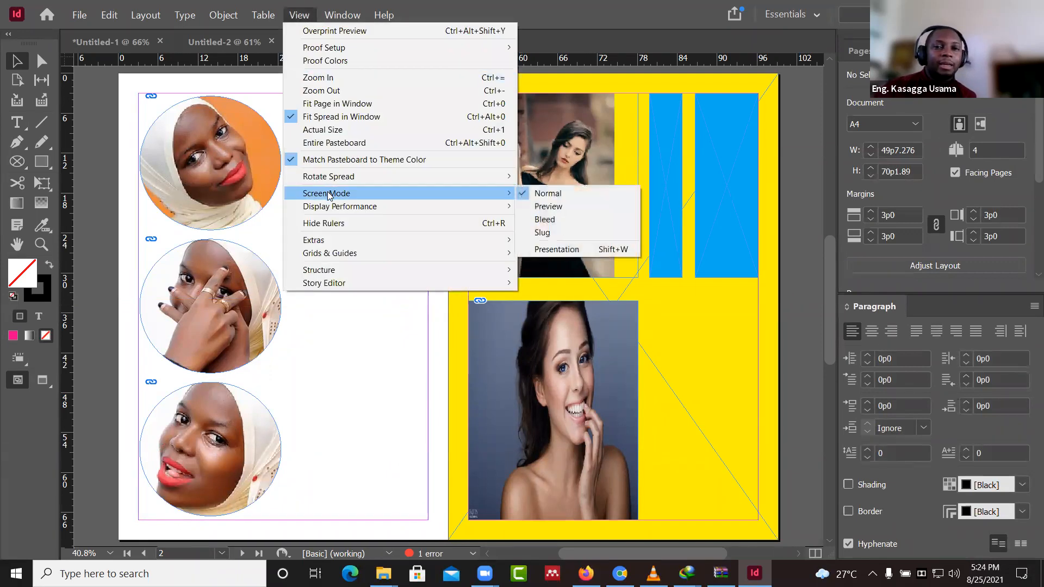
pyautogui.click(575, 249)
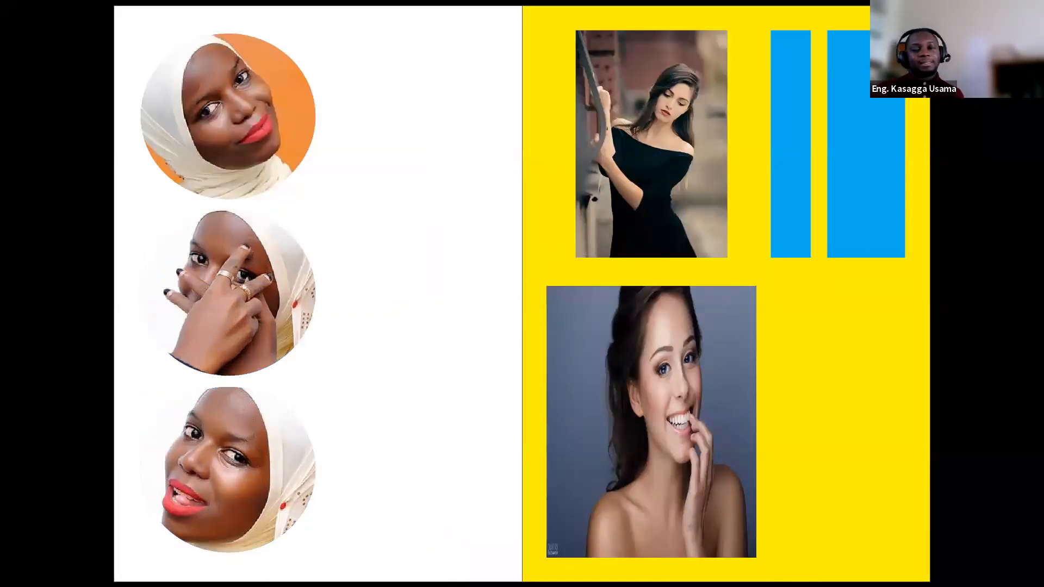
pyautogui.press('Right')
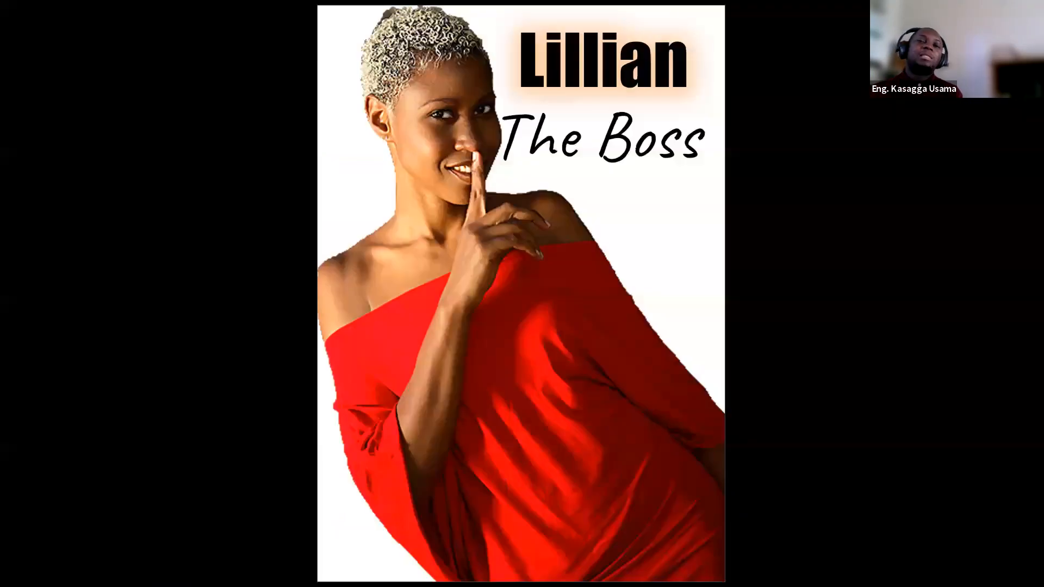
pyautogui.press('Left')
pyautogui.press('Left')
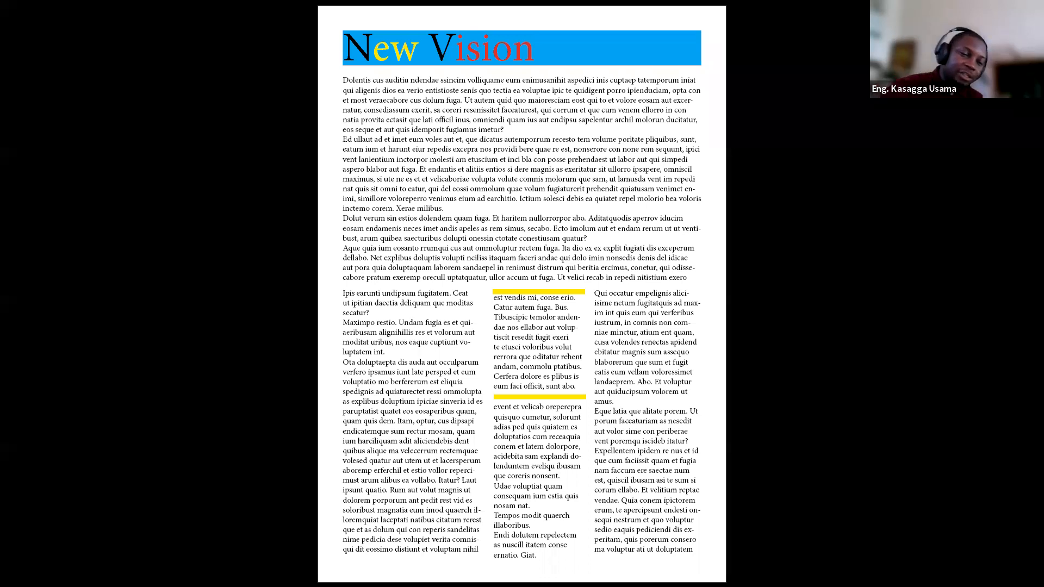
pyautogui.press('Escape')
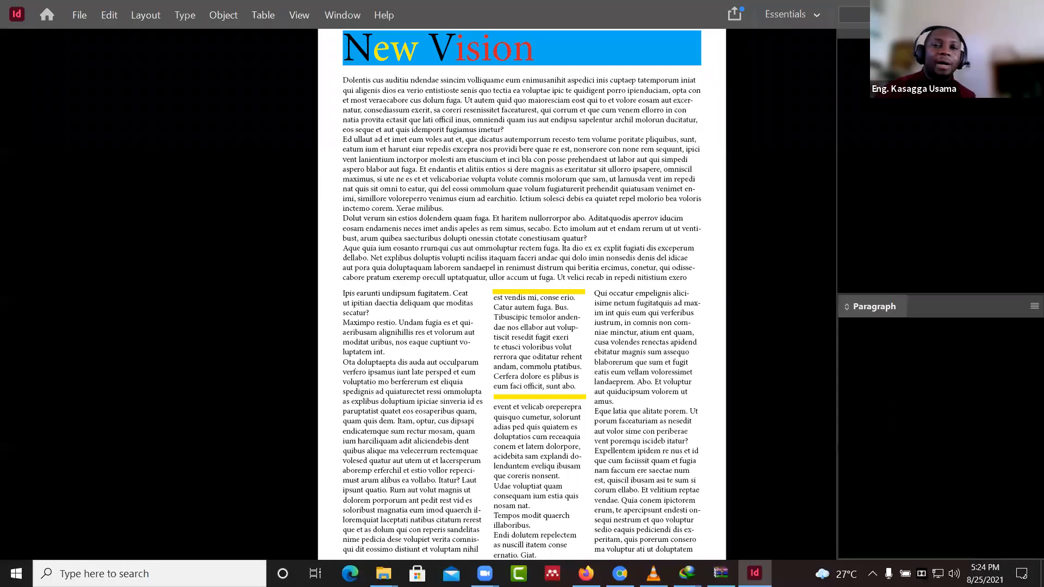
# - Draw a rectangular frame about 16p6 wide and 13p4.5 high beside the top circular photo on page 2
pyautogui.scroll(10, 429, 211)
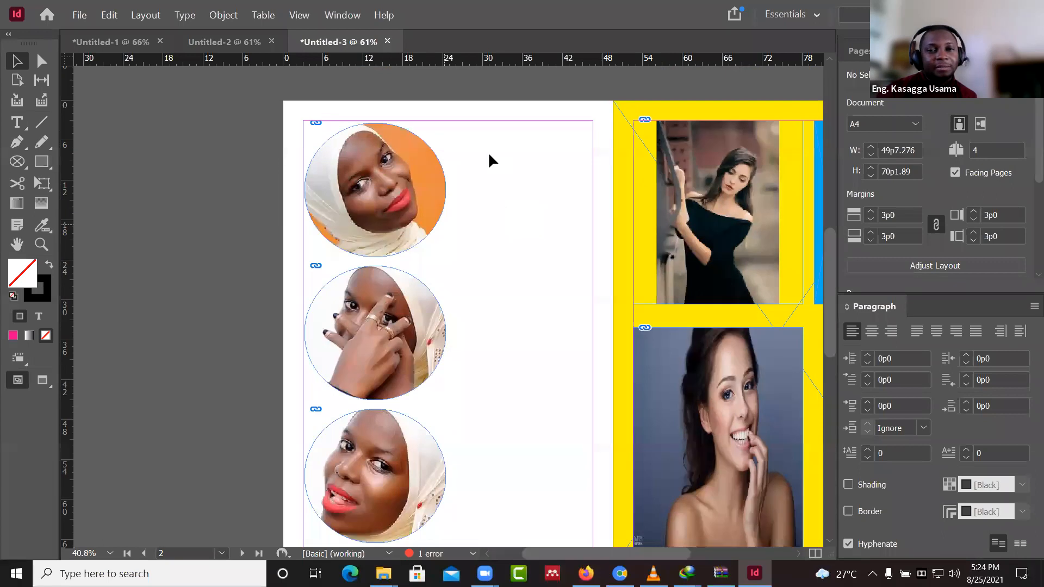
pyautogui.rightClick(22, 164)
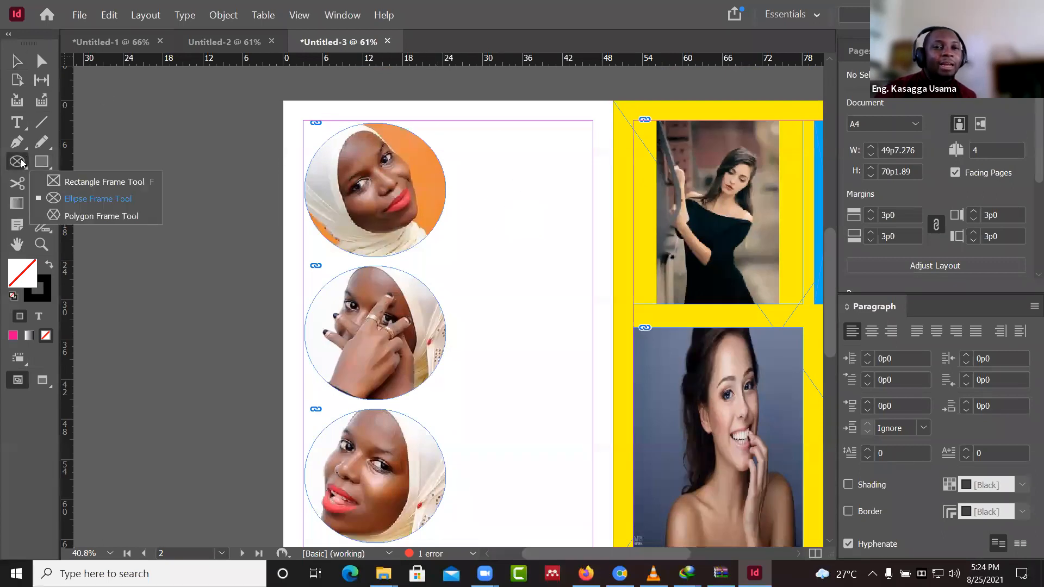
pyautogui.click(79, 182)
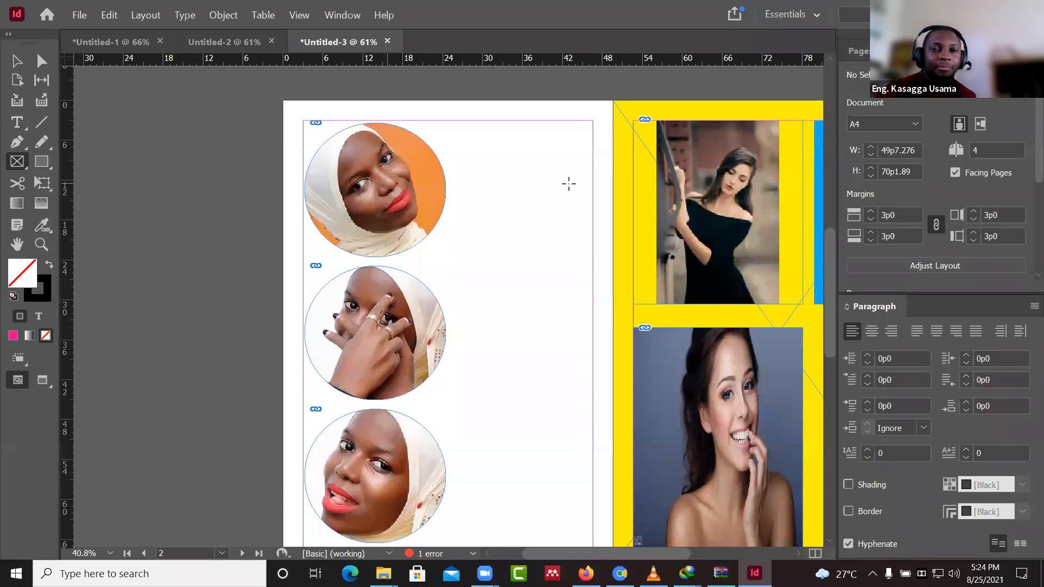
pyautogui.moveTo(478, 147); pyautogui.dragTo(588, 236)
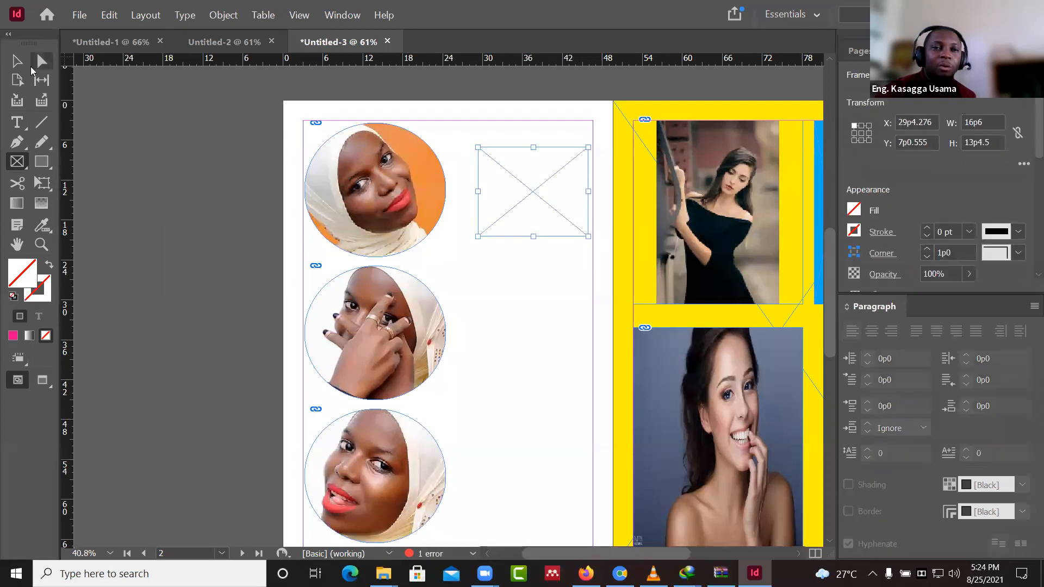
pyautogui.click(17, 61)
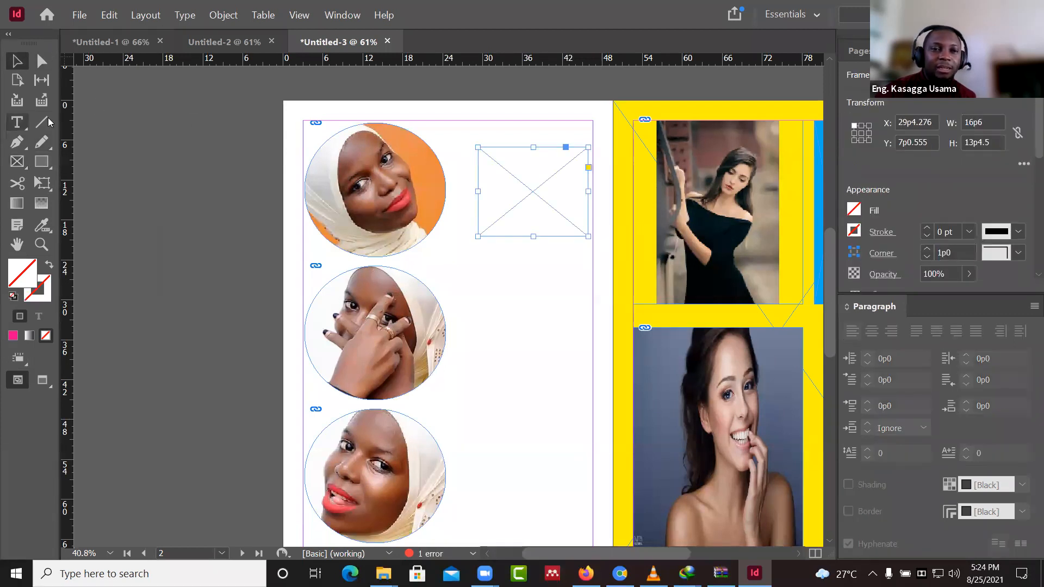
# - Turn the new rectangular frame into a text frame and fill it with placeholder text
pyautogui.click(18, 122)
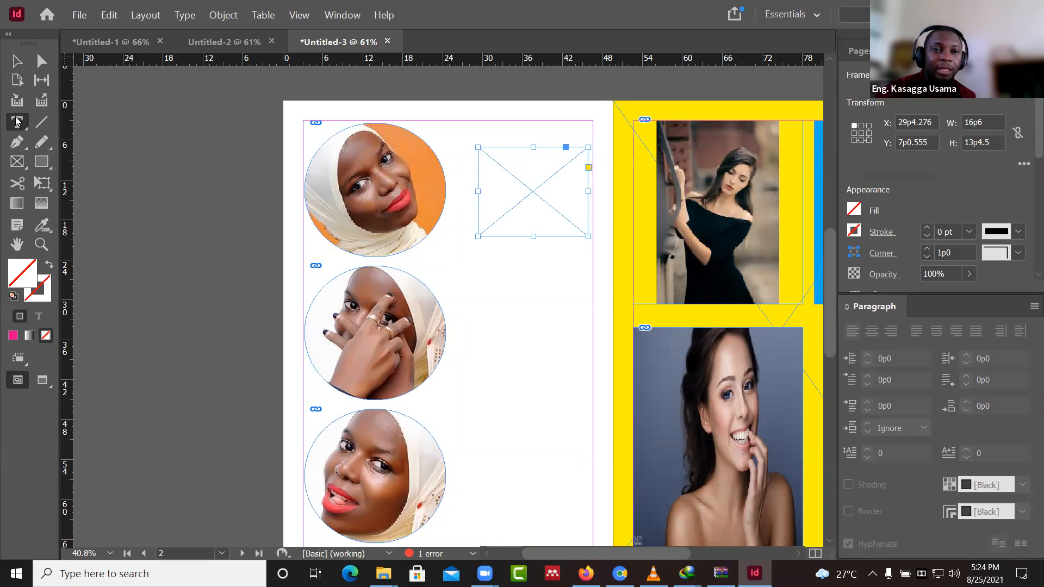
pyautogui.click(489, 157)
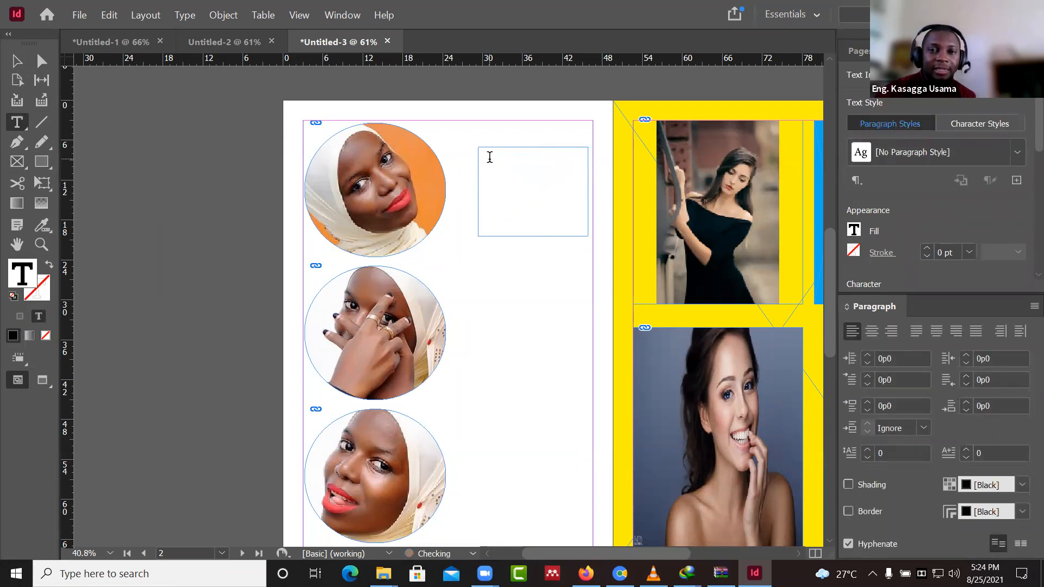
pyautogui.click(184, 15)
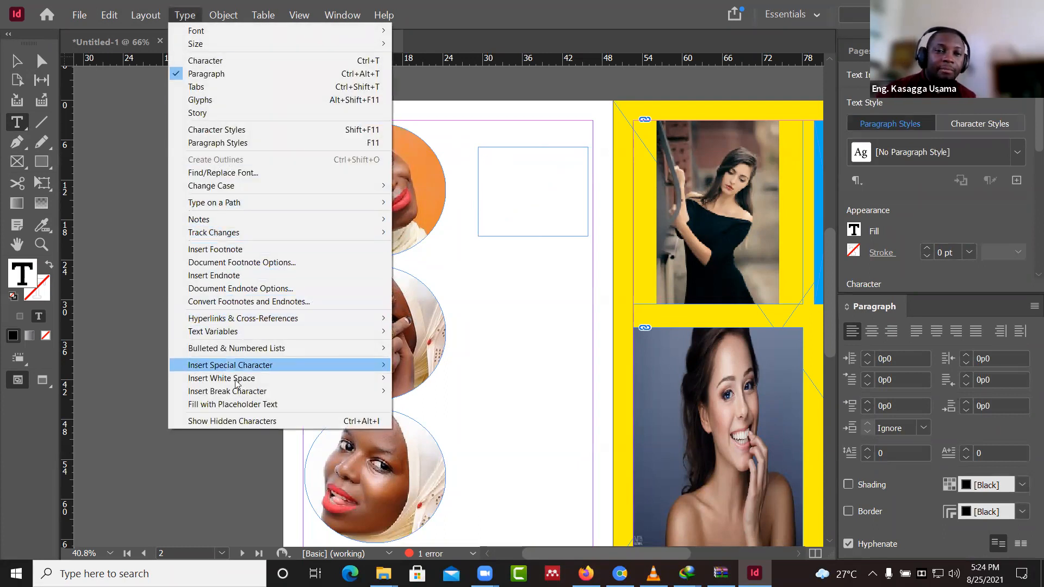
pyautogui.click(233, 404)
pyautogui.press('Escape')
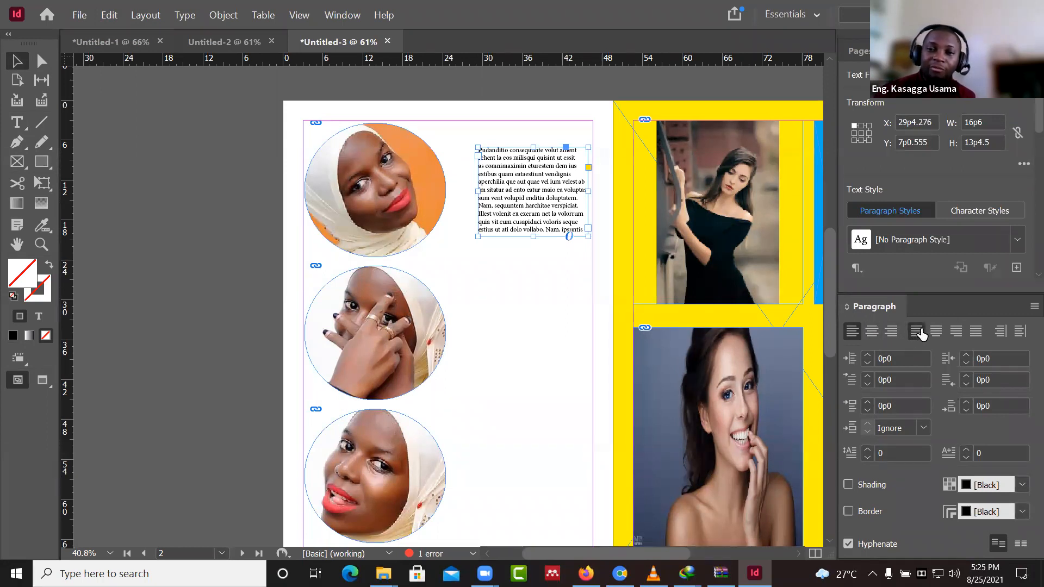
# - Try the justified and right alignment options on the placeholder text and return it to left alignment
pyautogui.click(920, 335)
pyautogui.click(938, 335)
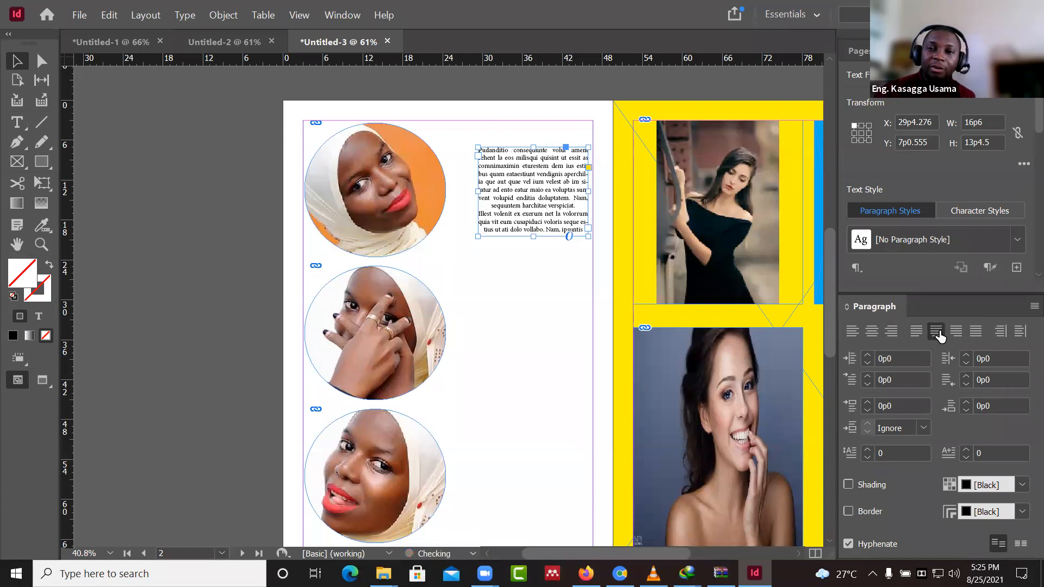
pyautogui.click(891, 332)
pyautogui.click(956, 331)
pyautogui.click(976, 331)
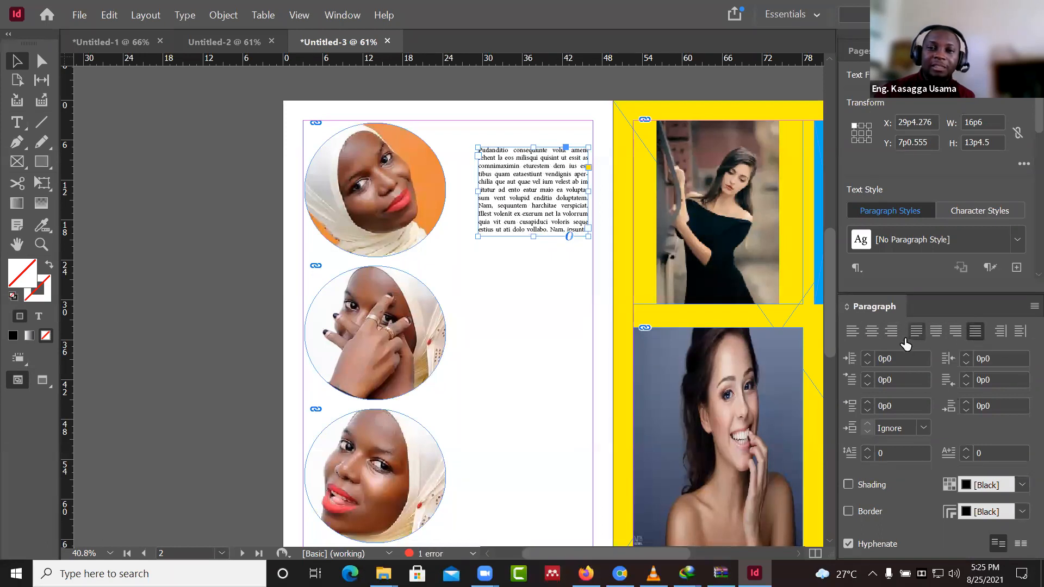
pyautogui.click(852, 331)
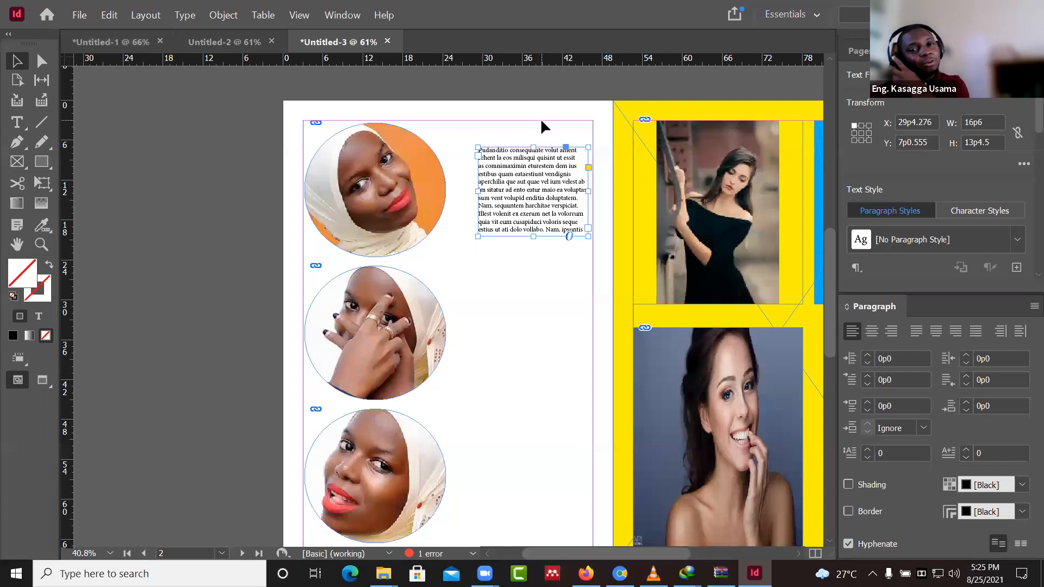
# - Duplicate the text frame beside the middle and lowest circular photos, and nudge the middle copy down to even the spacing
pyautogui.moveTo(544, 166); pyautogui.dragTo(540, 297)
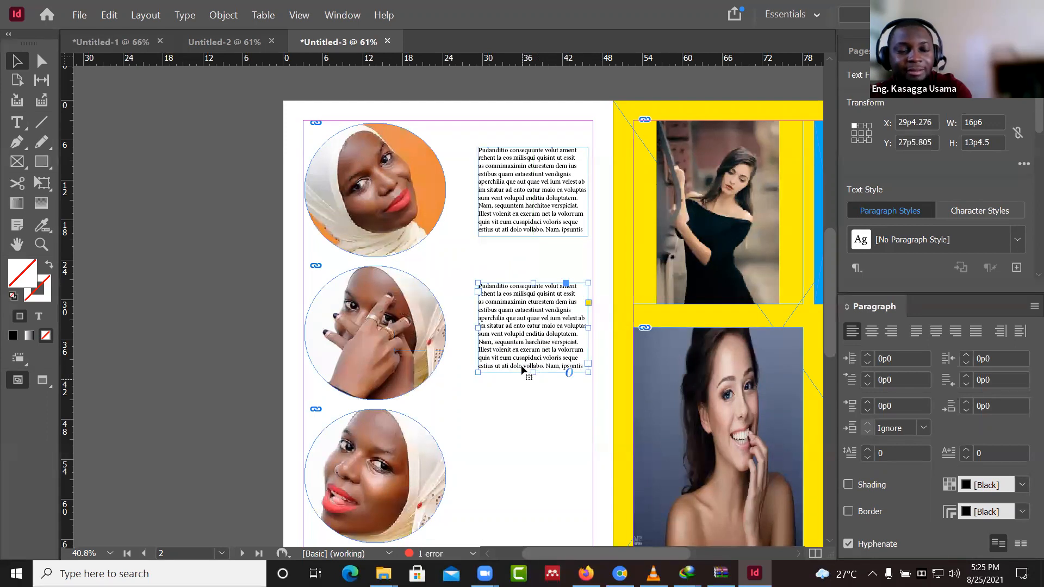
pyautogui.moveTo(522, 370); pyautogui.dragTo(523, 458)
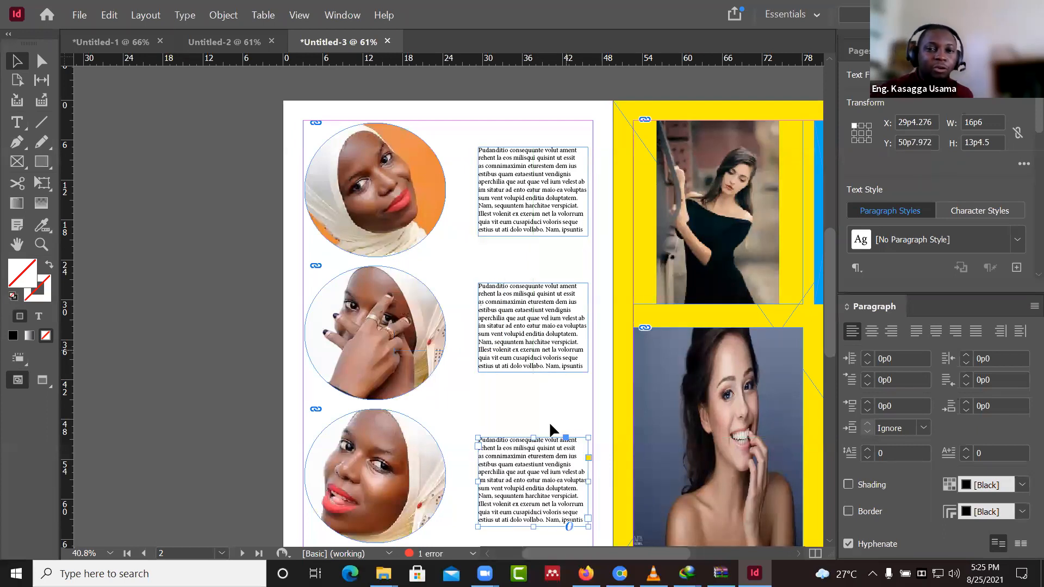
pyautogui.click(544, 305)
pyautogui.moveTo(542, 303); pyautogui.dragTo(542, 314)
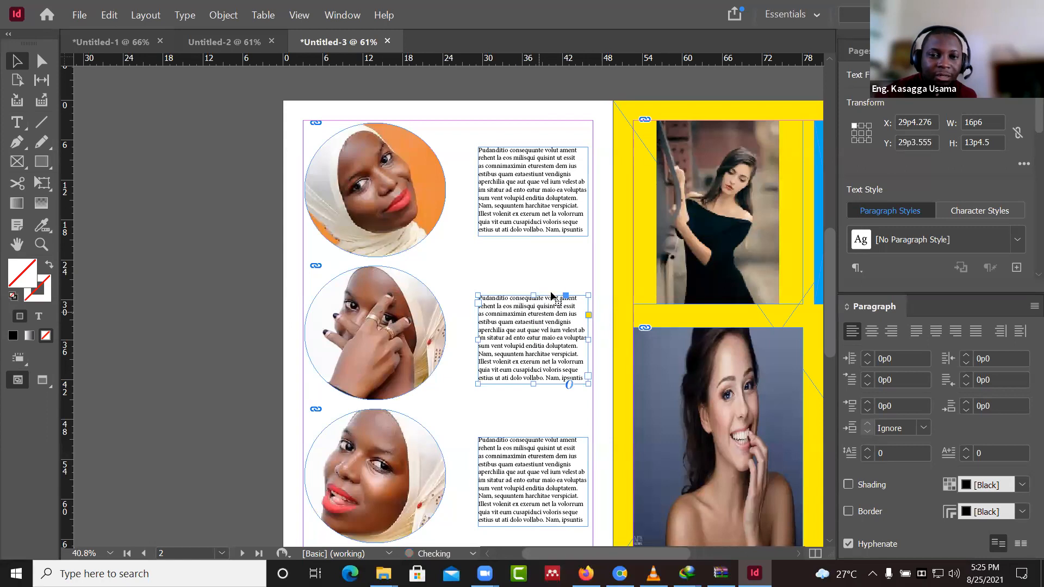
pyautogui.click(614, 264)
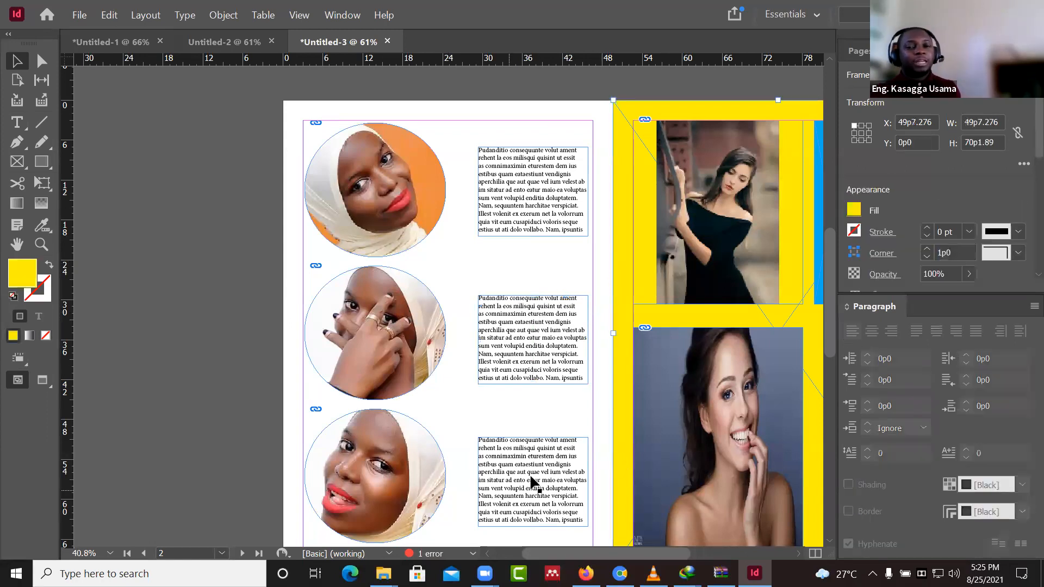
# - Check the spread with its three text blocks in Presentation mode and return to the normal view
pyautogui.click(299, 14)
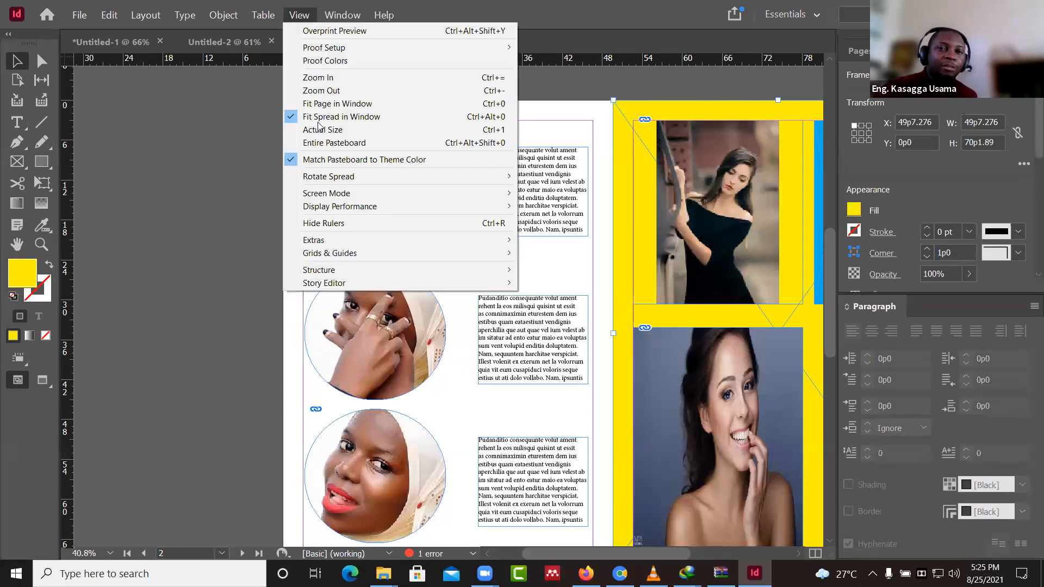
pyautogui.moveTo(345, 192)
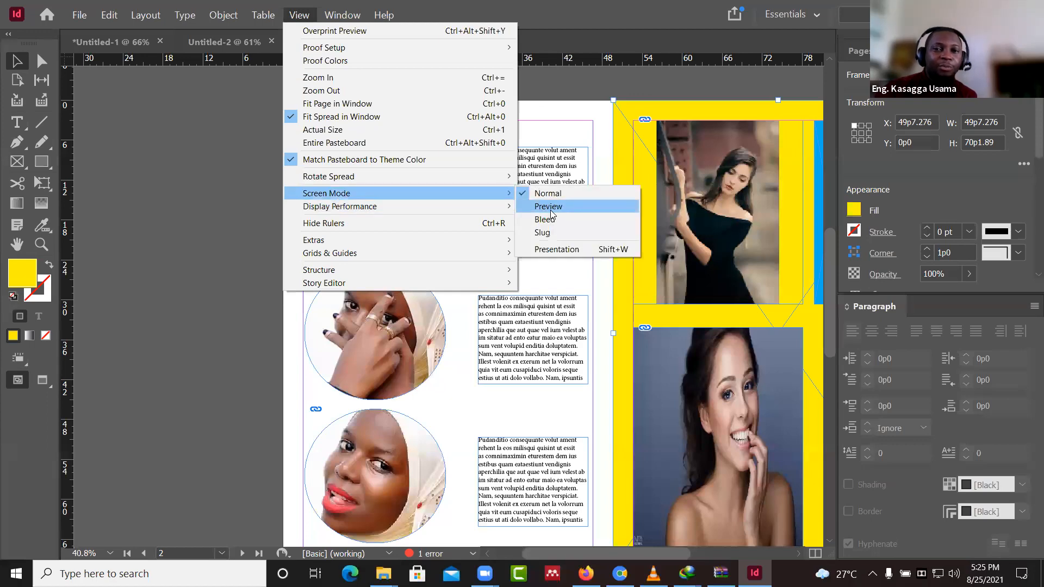
pyautogui.click(555, 248)
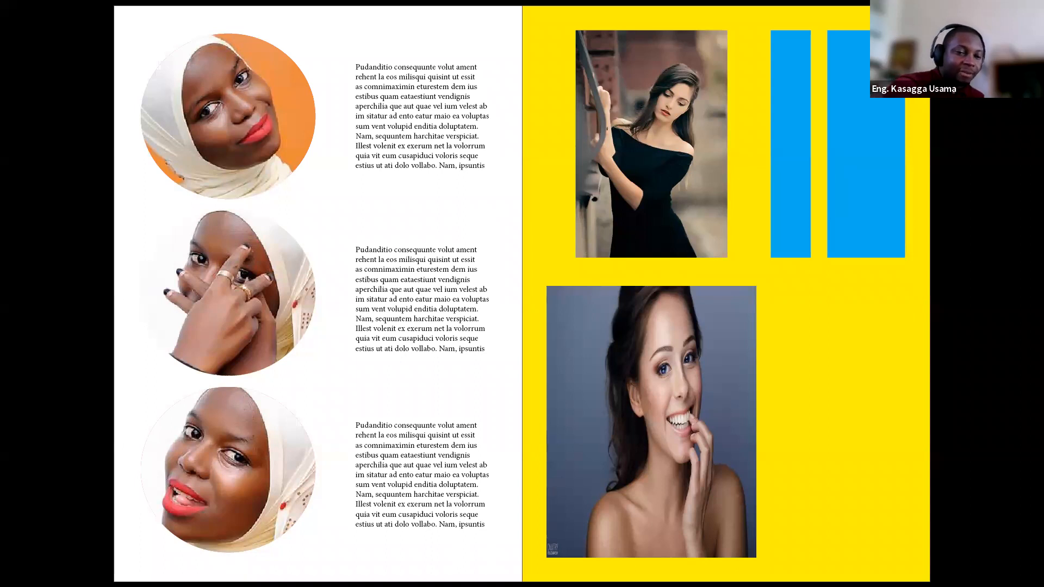
pyautogui.press('Escape')
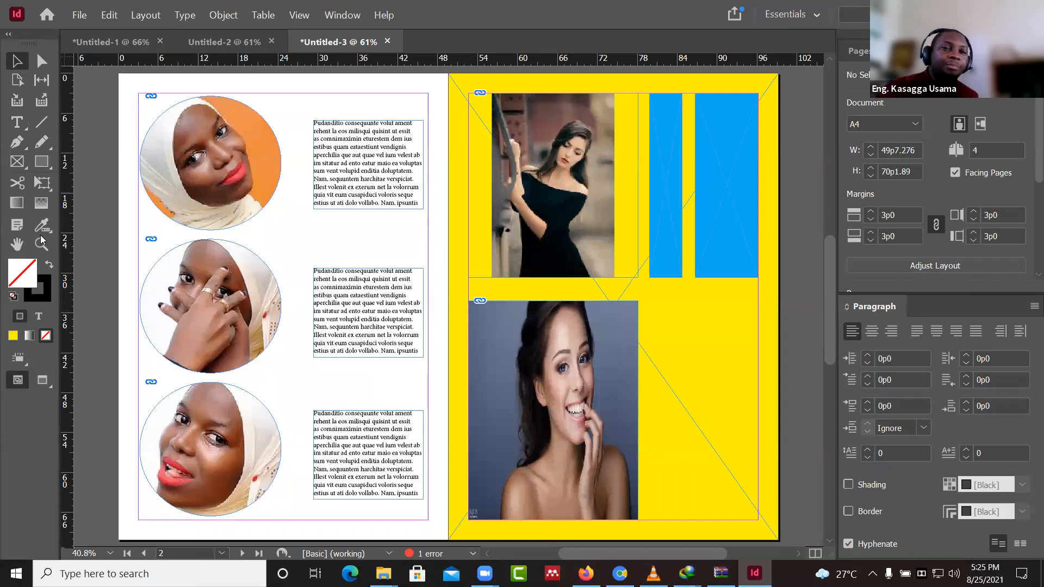
# - Draw a narrow frame about 0p10.5 wide and 13p4.5 high along the top text block's left edge, filled with red C=15 M=100 Y=100
pyautogui.click(17, 161)
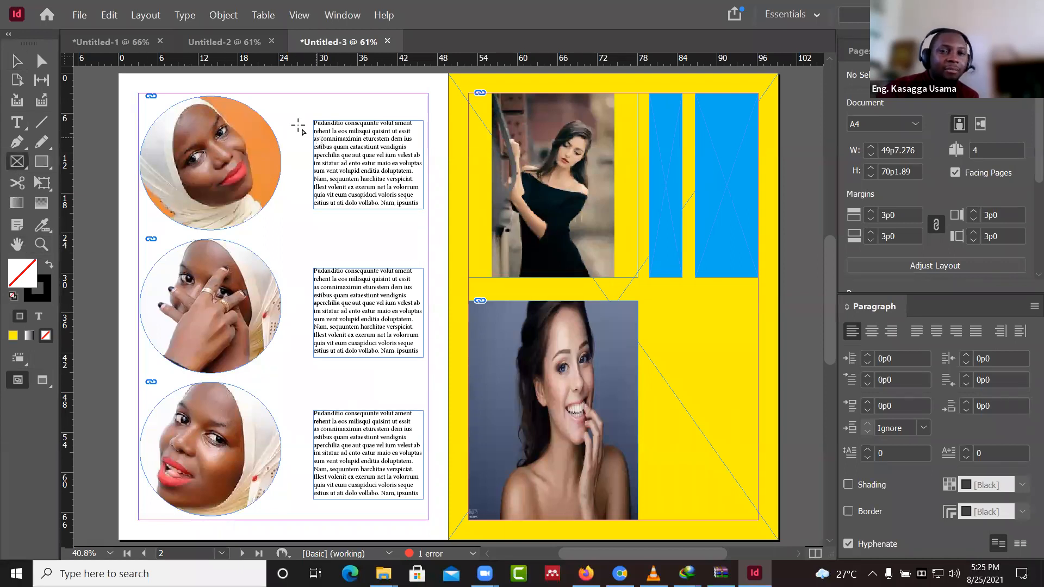
pyautogui.moveTo(304, 122); pyautogui.dragTo(309, 213)
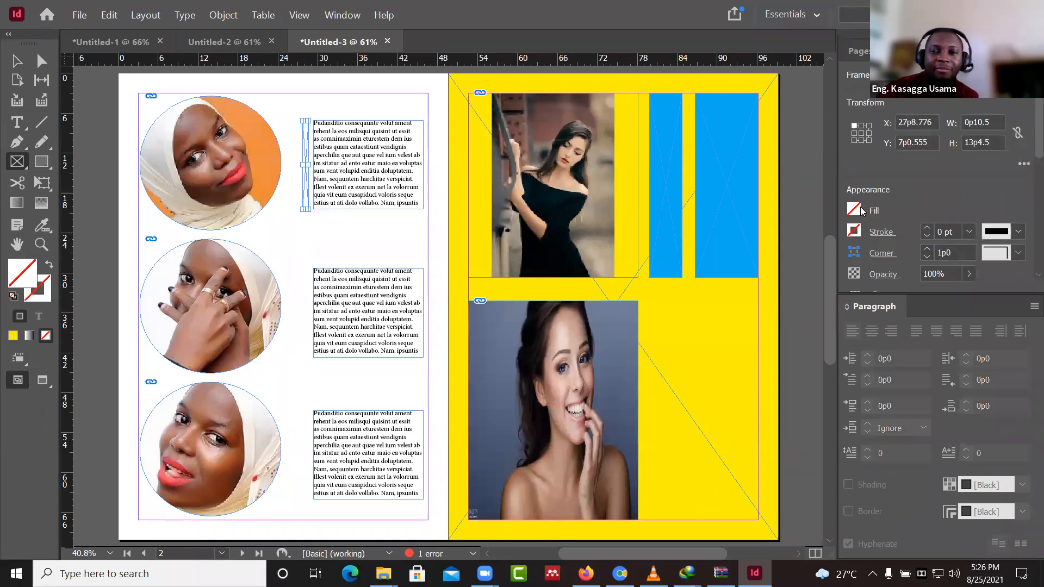
pyautogui.click(854, 210)
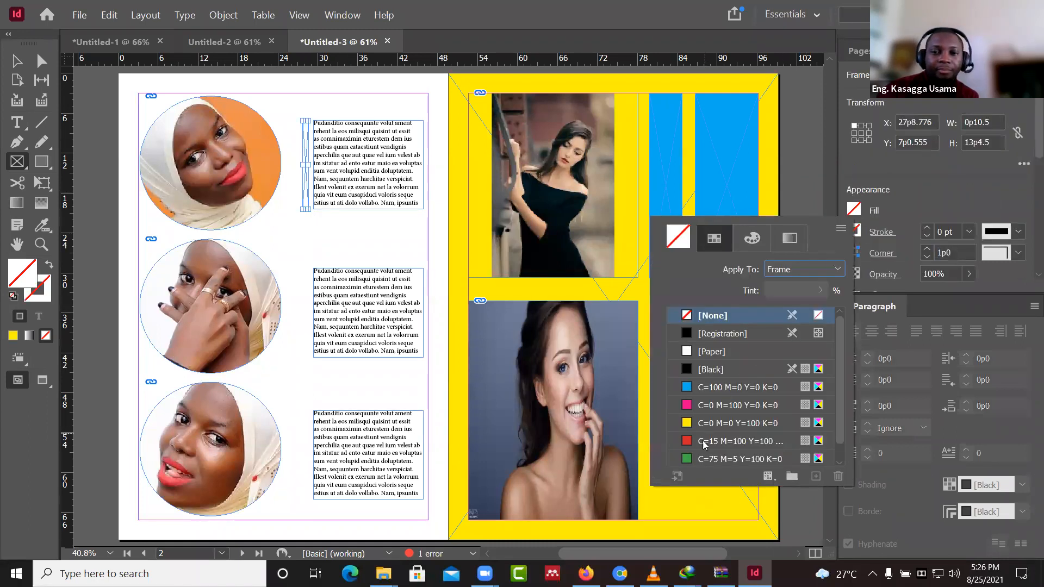
pyautogui.click(704, 441)
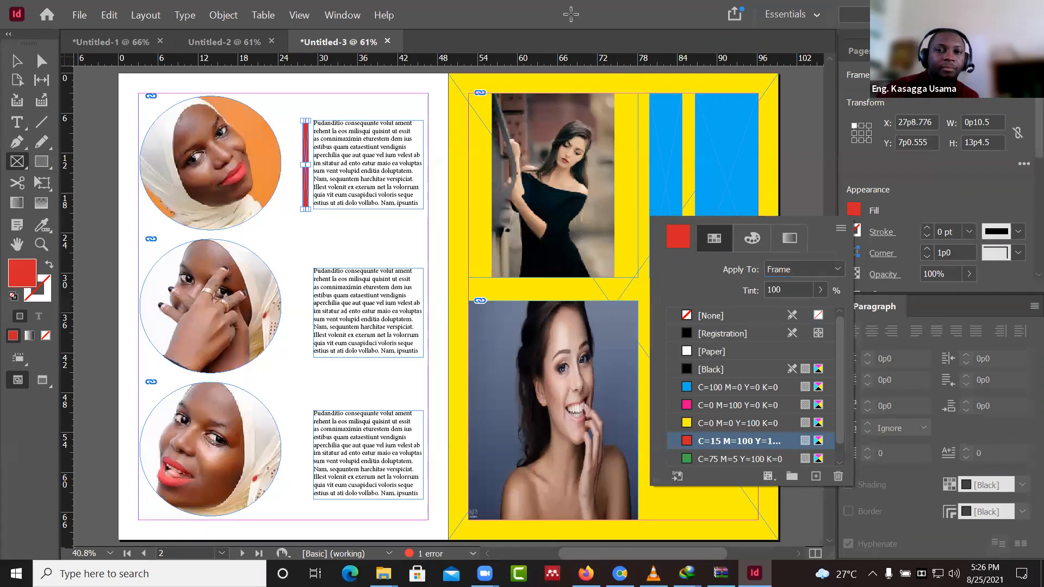
# - Check the red bar beside the top text block in Presentation mode and return to the normal view
pyautogui.click(20, 62)
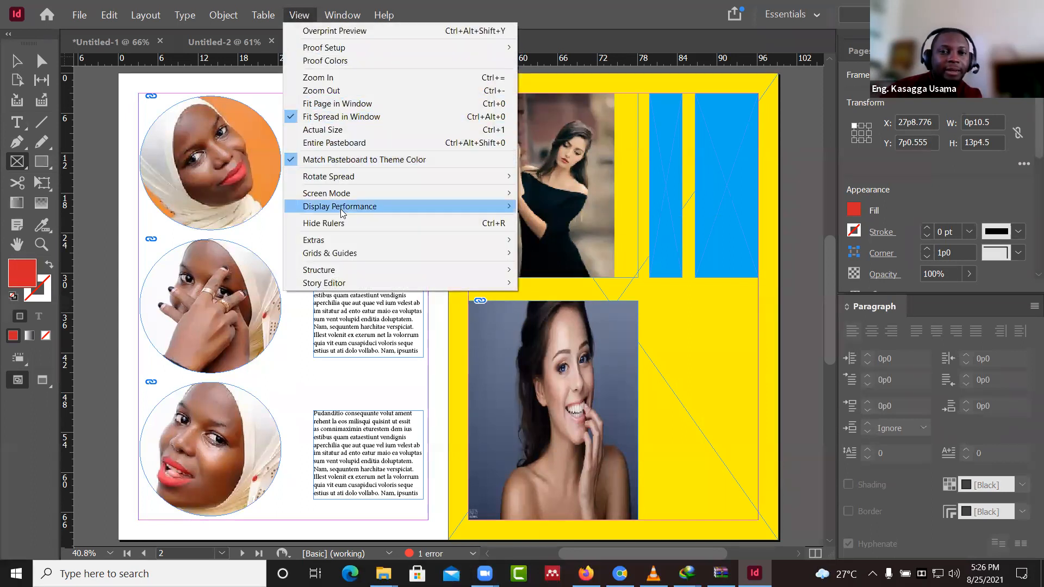
pyautogui.moveTo(346, 195)
pyautogui.click(556, 250)
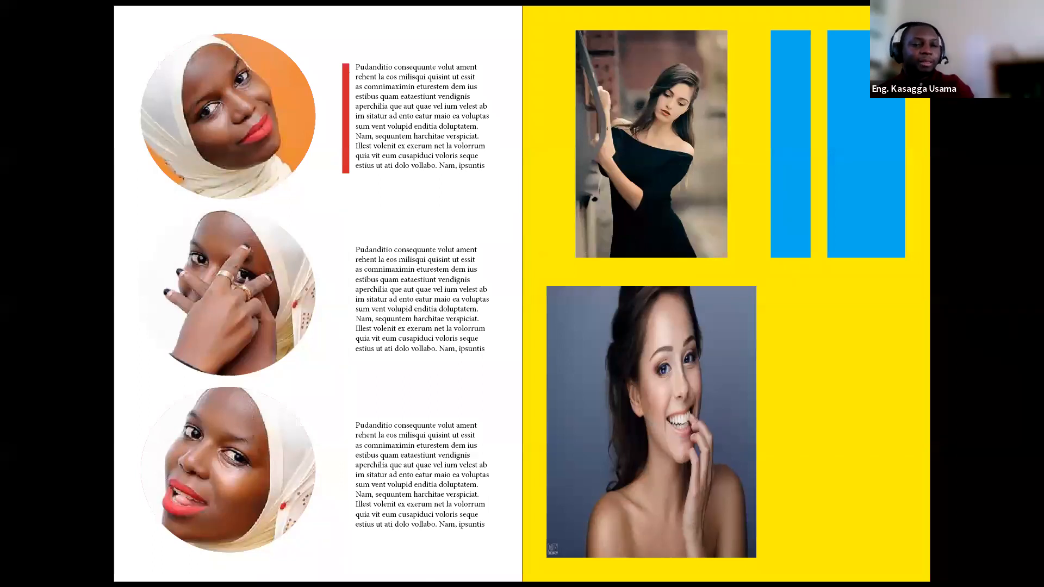
pyautogui.press('Escape')
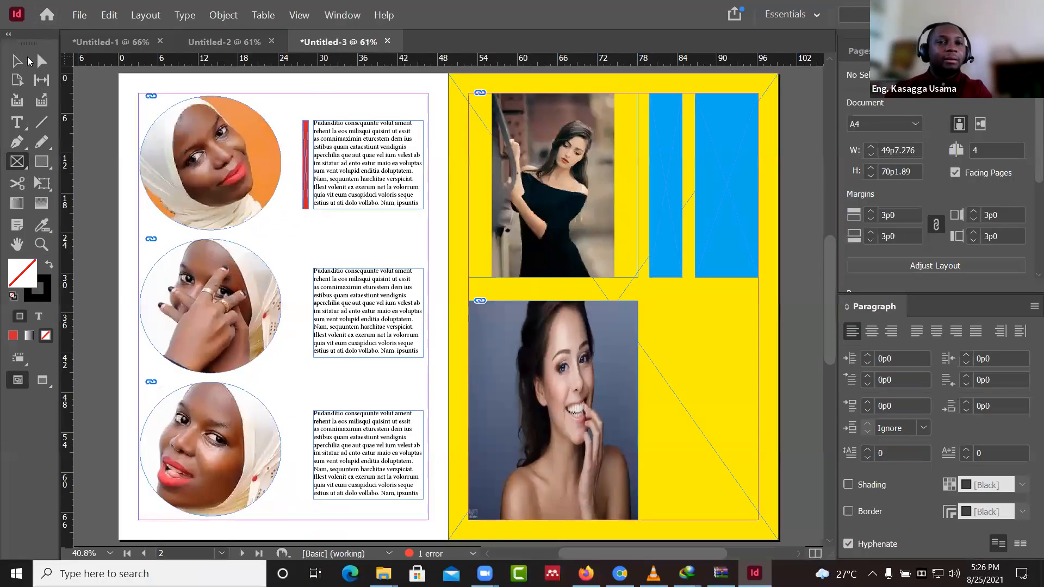
# - Duplicate the red bar beside the top text block and place the copy along the block's right edge
pyautogui.scroll(1, 445, 234)
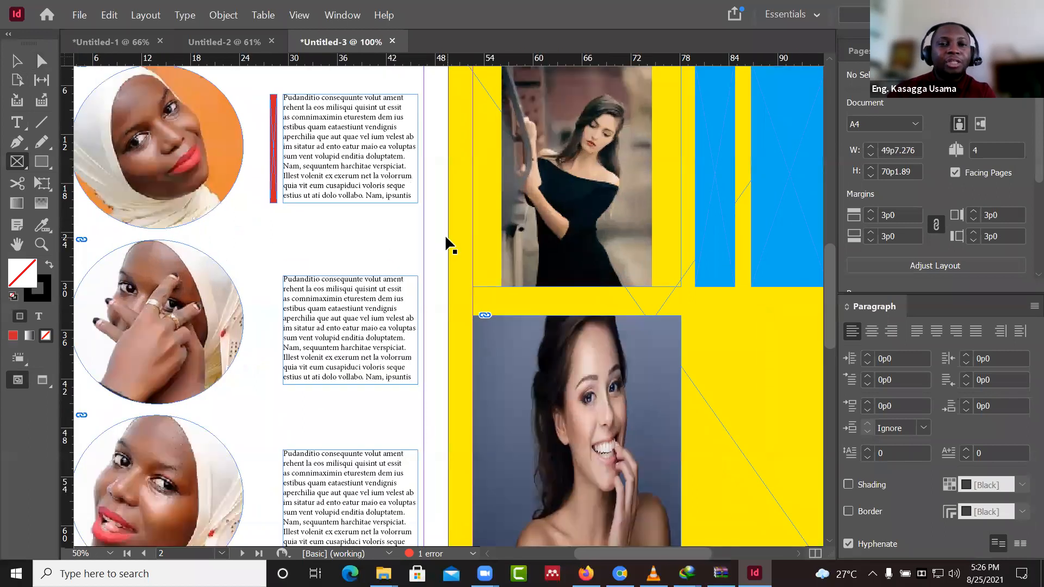
pyautogui.scroll(2, 445, 234)
pyautogui.click(16, 62)
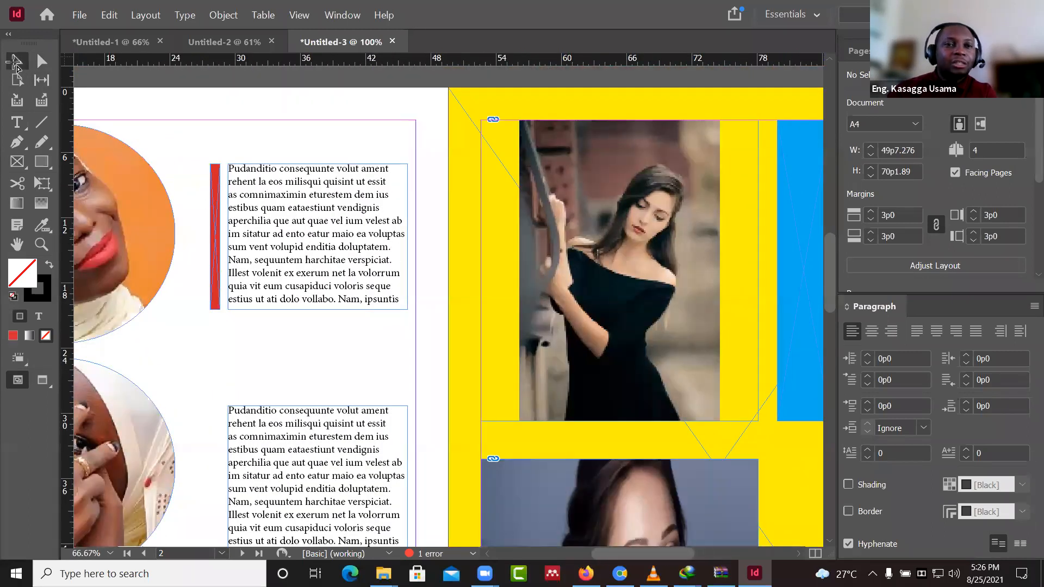
pyautogui.click(217, 195)
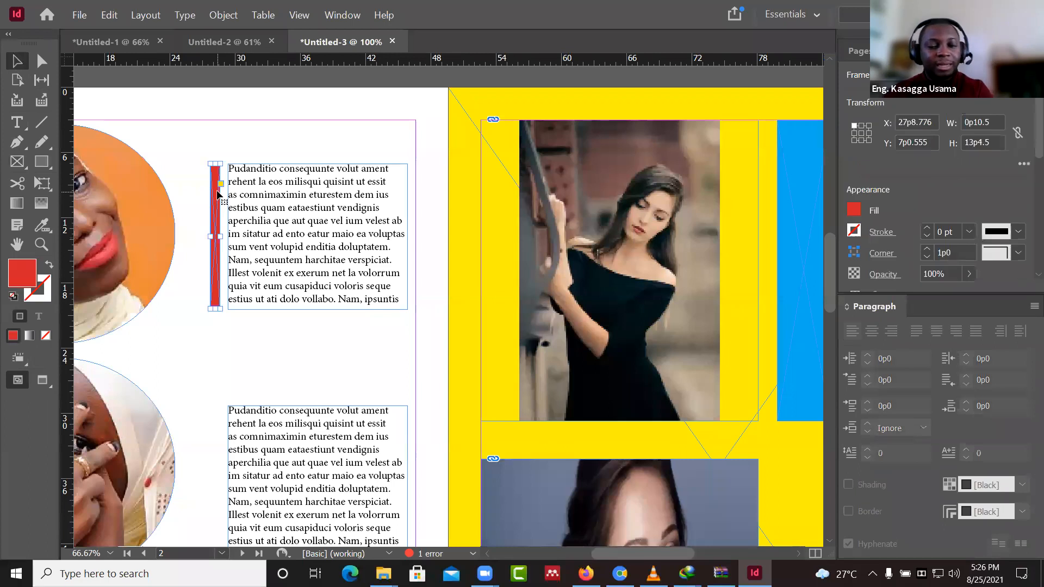
pyautogui.moveTo(217, 195); pyautogui.dragTo(415, 201)
pyautogui.click(374, 321)
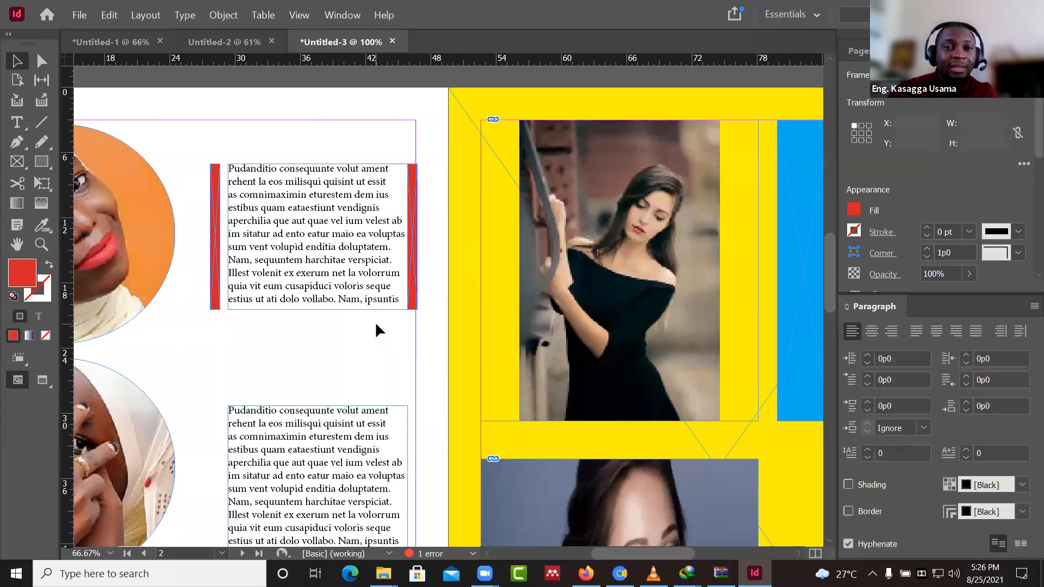
# - Draw a small frame about 0p10.5 wide and 1p9.9 high at the middle text block's upper left corner, filled with red C=15 M=100 Y=100
pyautogui.scroll(-2, 374, 321)
pyautogui.scroll(-1, 376, 325)
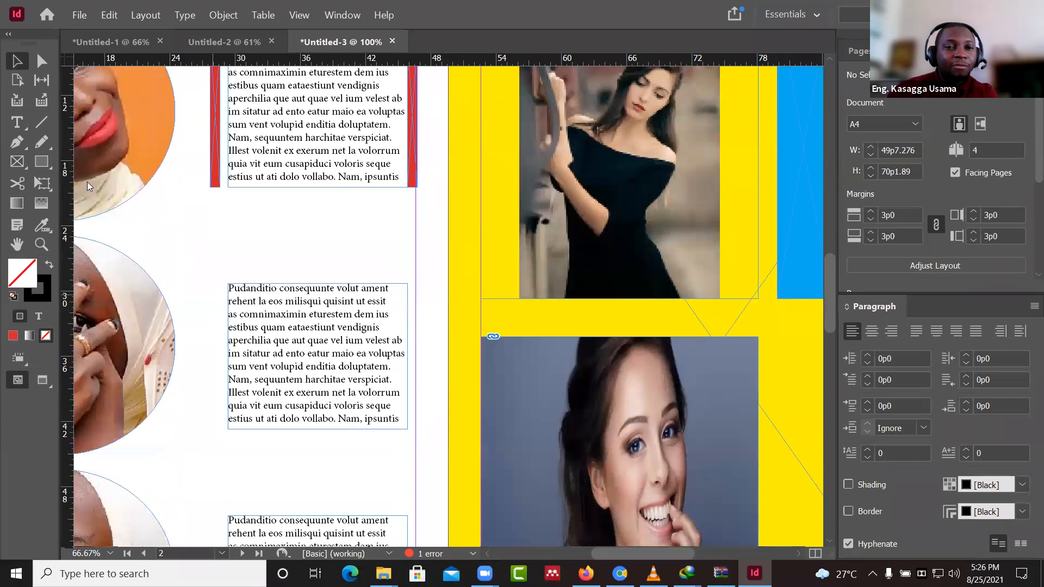
pyautogui.click(16, 162)
pyautogui.moveTo(213, 288); pyautogui.dragTo(227, 306)
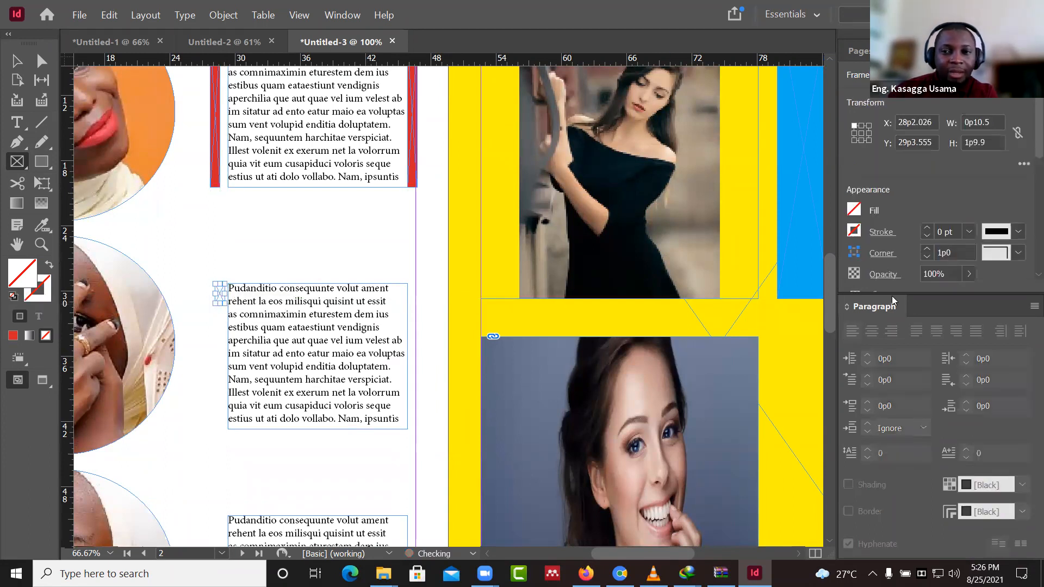
pyautogui.click(852, 212)
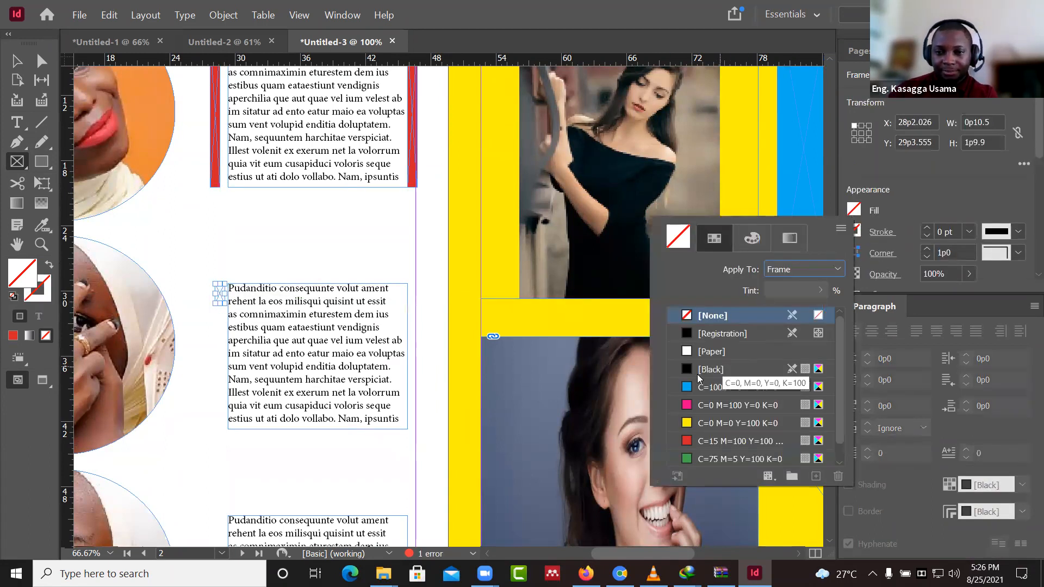
pyautogui.click(705, 442)
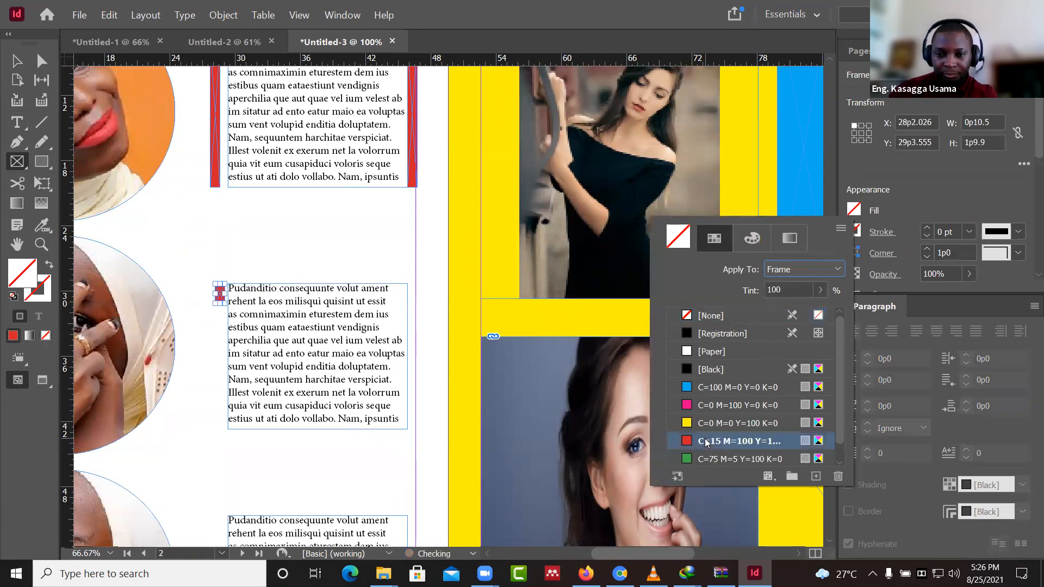
pyautogui.click(555, 21)
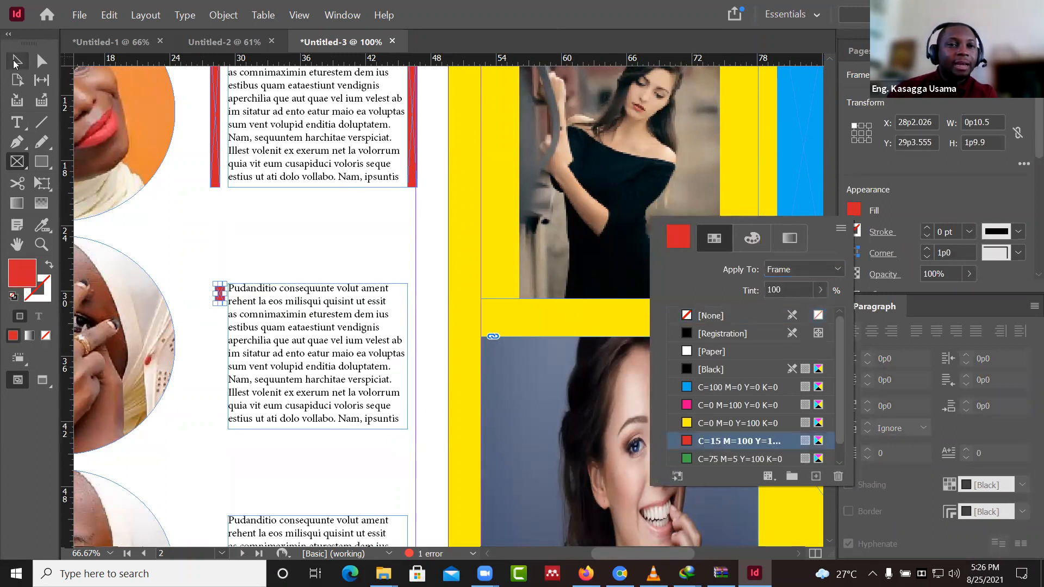
# - Check the small red block beside the middle text in Presentation mode and return to the normal view
pyautogui.click(14, 58)
pyautogui.click(300, 15)
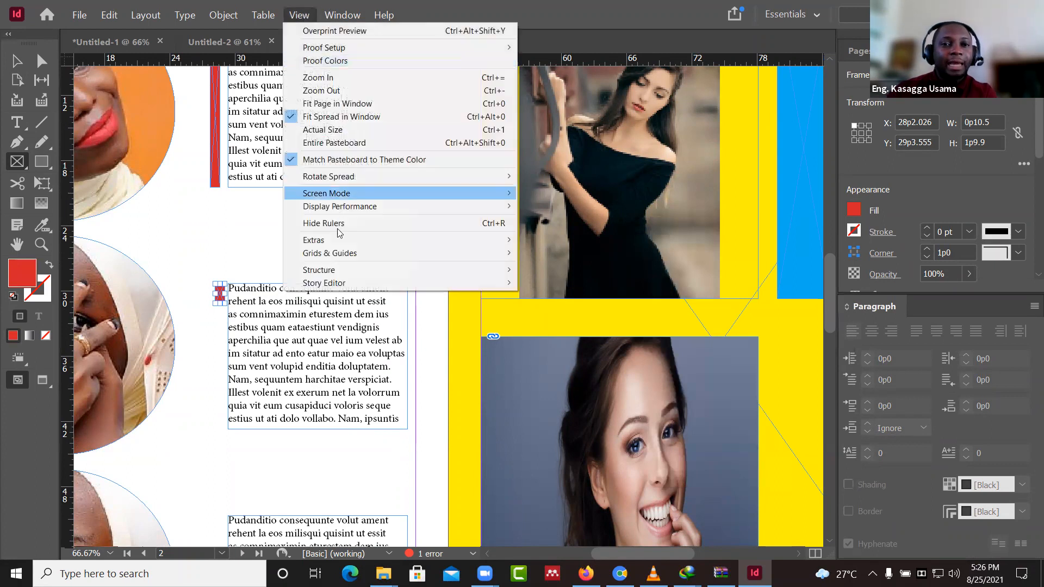
pyautogui.moveTo(348, 193)
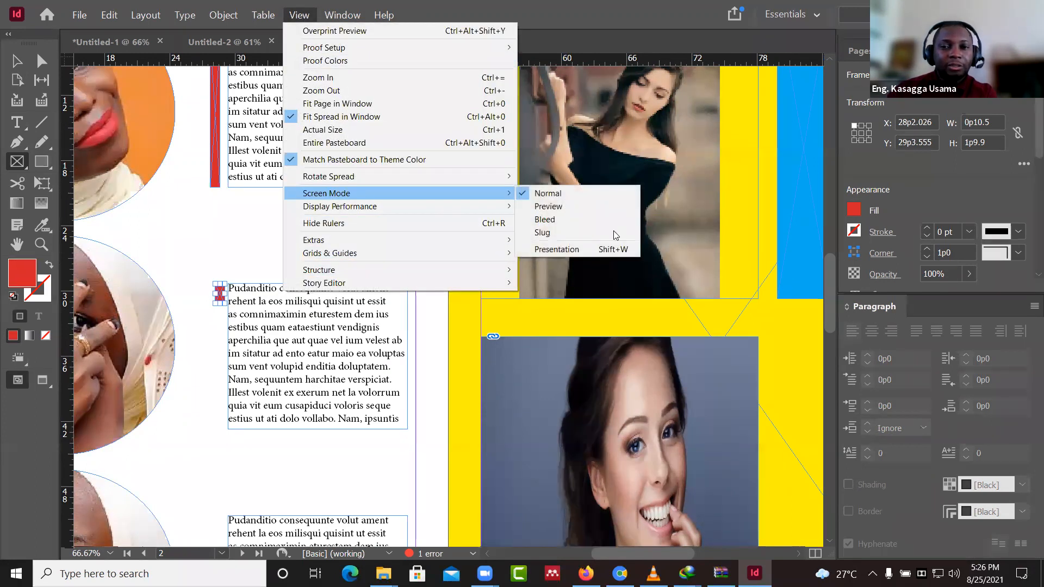
pyautogui.click(577, 246)
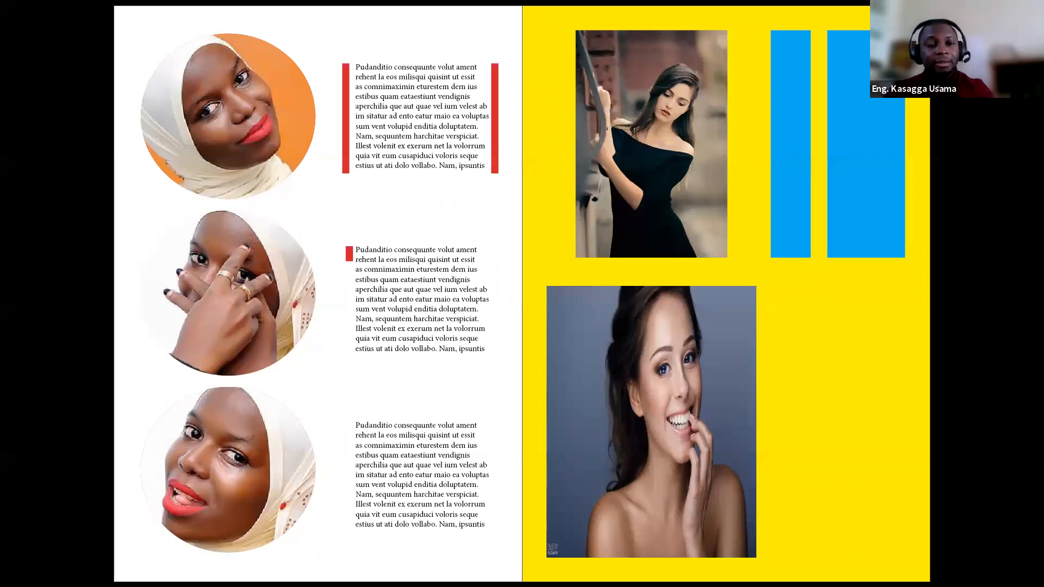
pyautogui.press('Escape')
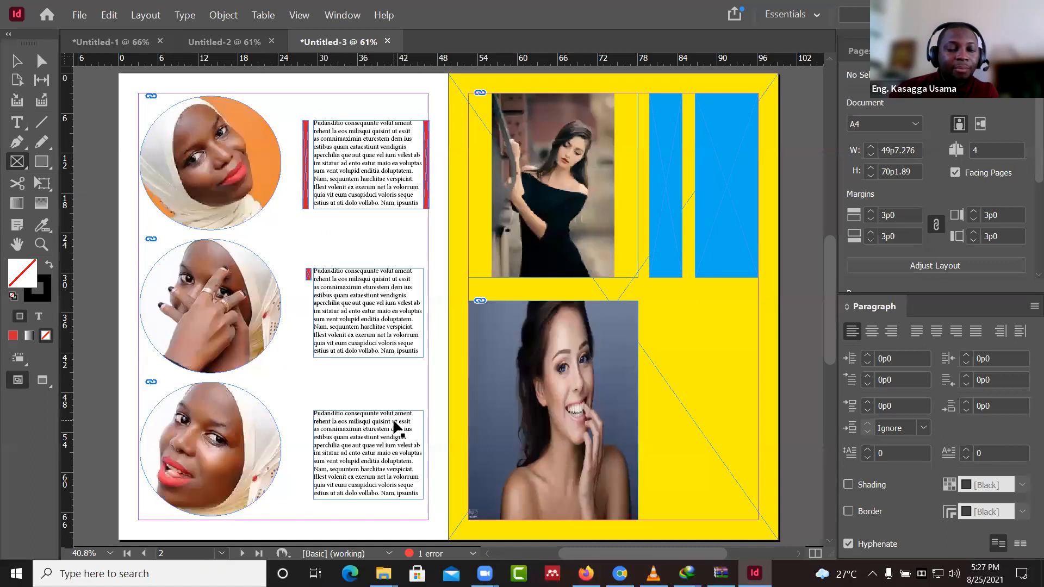
# - Duplicate the small red block and place the copy at the middle text block's lower right corner
pyautogui.scroll(3, 395, 428)
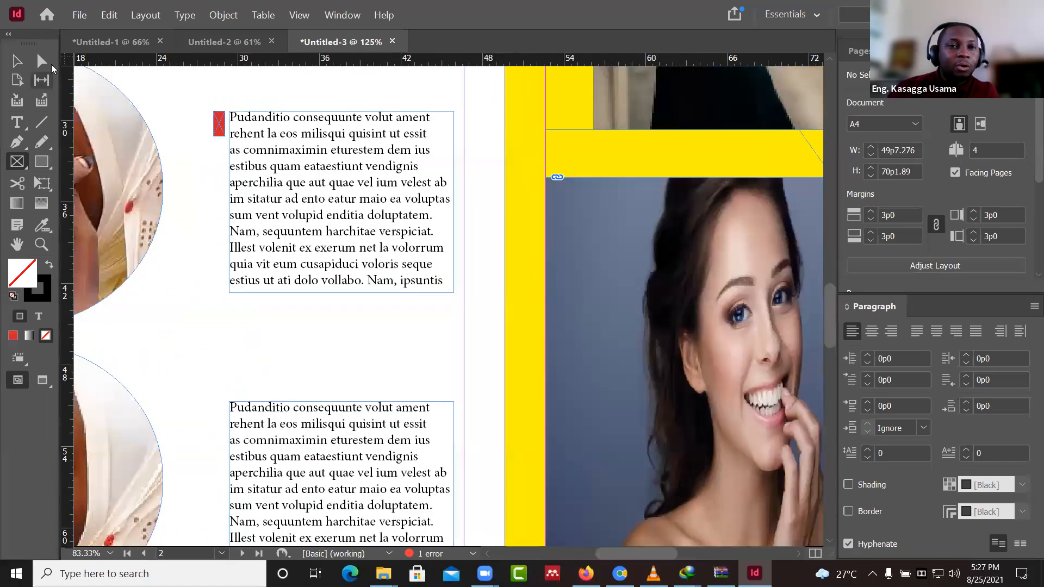
pyautogui.press('v')
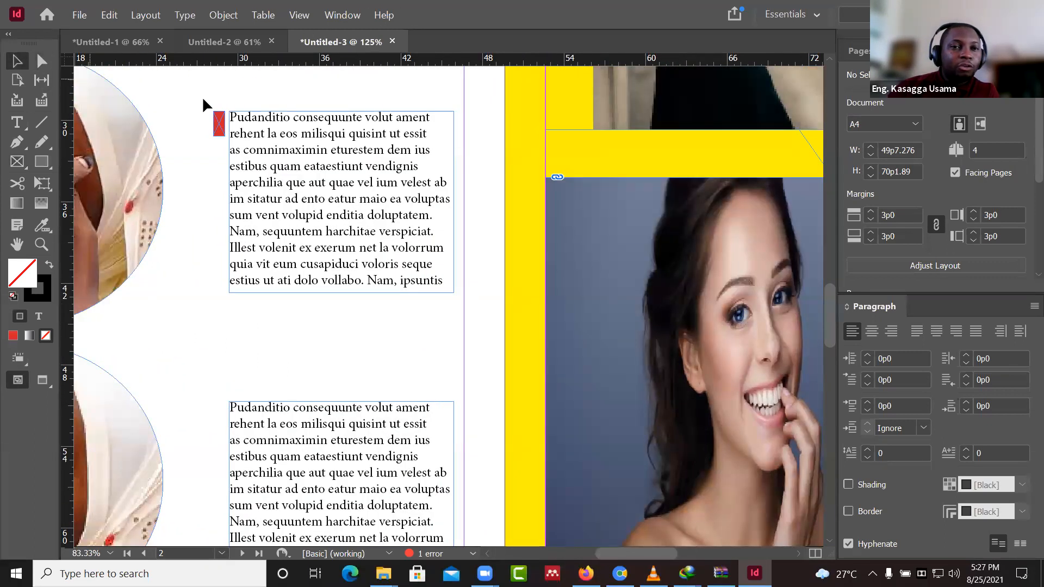
pyautogui.click(220, 126)
pyautogui.moveTo(219, 126); pyautogui.dragTo(460, 293)
pyautogui.click(445, 322)
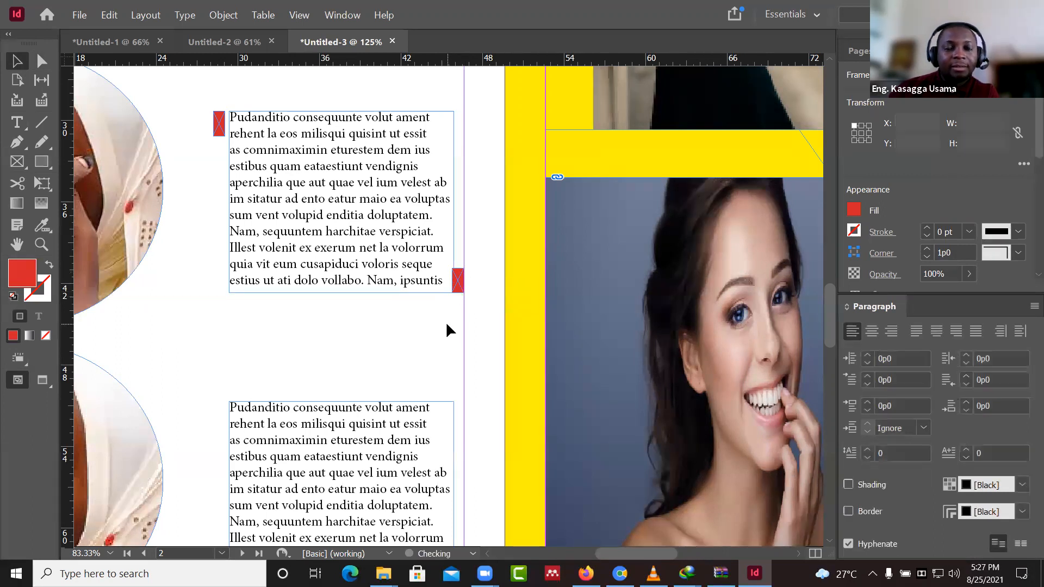
# - Add a red bar about 0p10.5 wide and 4p11.5 high at the lowest text block's upper left edge, and duplicate it on the right edge
pyautogui.scroll(-3, 446, 321)
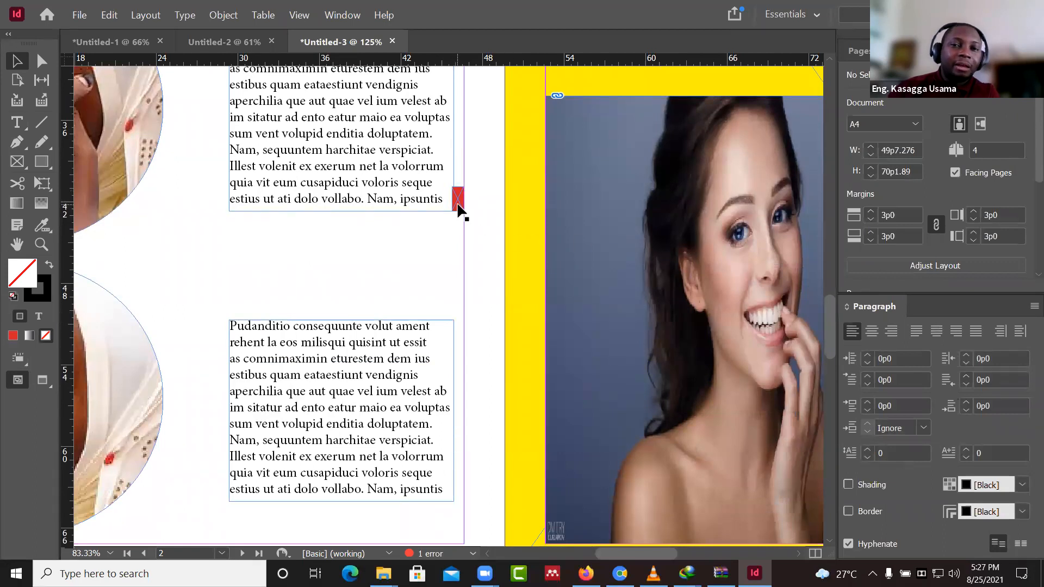
pyautogui.hotkey('ctrl', 'v')
pyautogui.moveTo(448, 306); pyautogui.dragTo(217, 388)
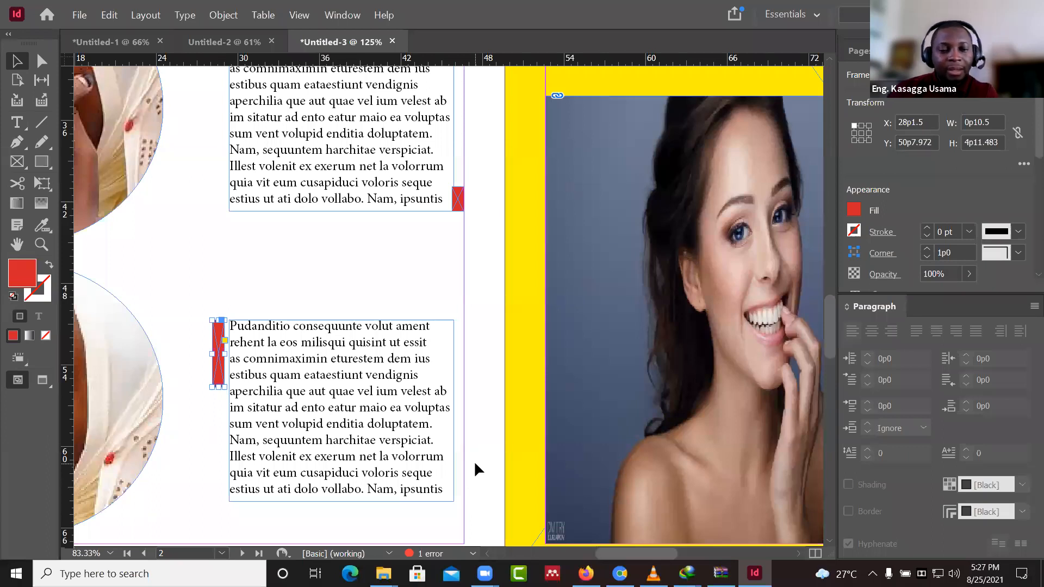
pyautogui.hotkey('ctrl', 'c')
pyautogui.hotkey('ctrl', 'v')
pyautogui.moveTo(456, 325)
pyautogui.mouseDown()
pyautogui.moveTo(457, 403)
pyautogui.moveTo(460, 337)
pyautogui.mouseUp()
pyautogui.click(502, 370)
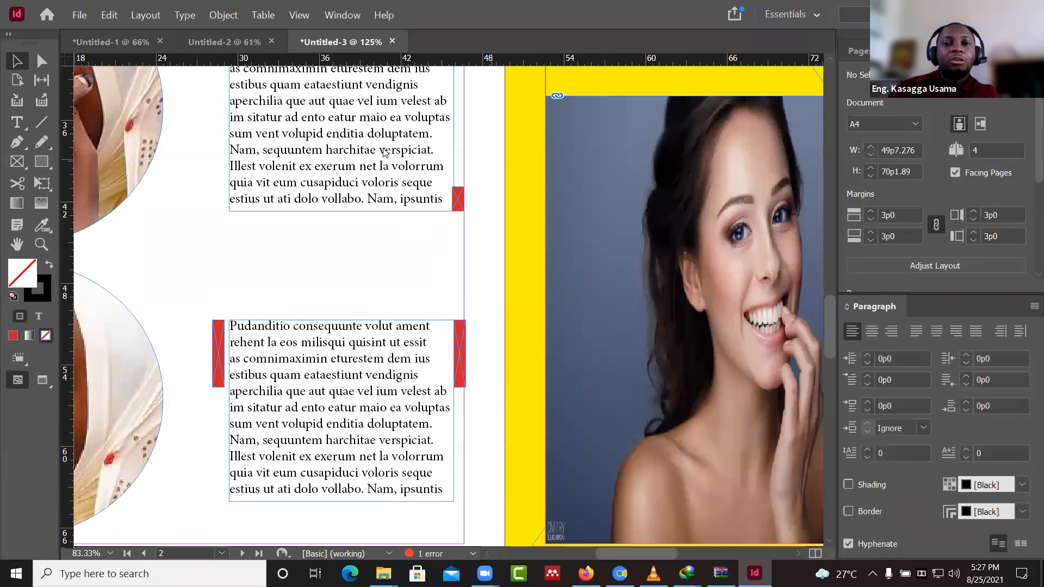
# - Review the cover, the circular-photo spread and the New Vision page in Presentation mode, and return to the normal view
pyautogui.click(299, 15)
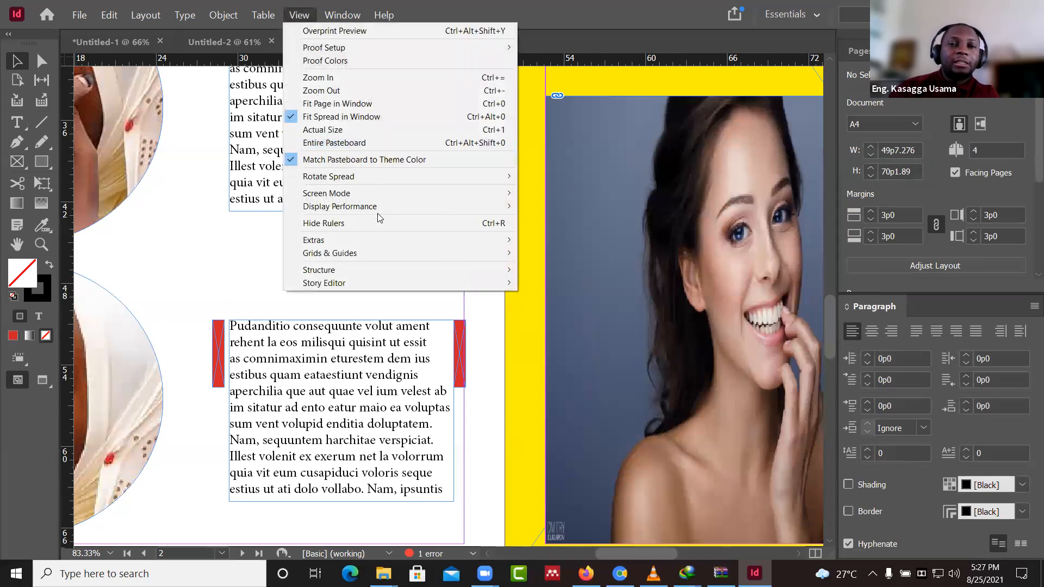
pyautogui.moveTo(377, 197)
pyautogui.click(550, 249)
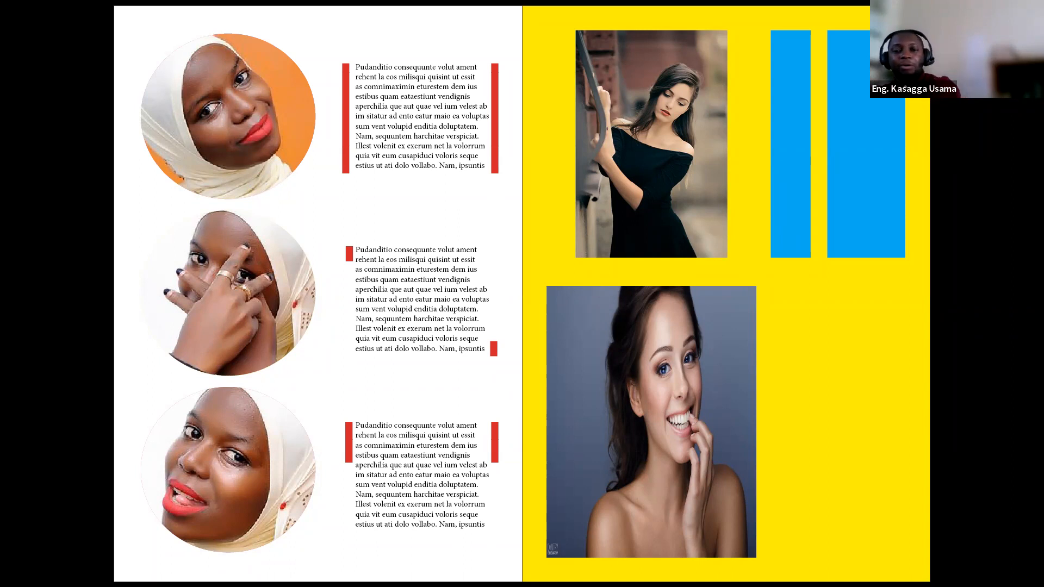
pyautogui.press('Left')
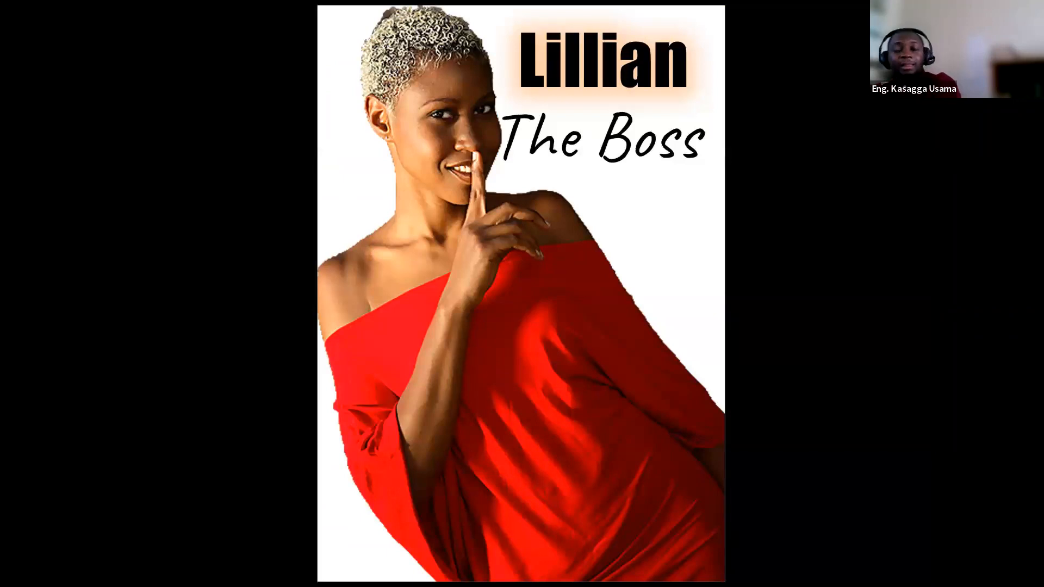
pyautogui.press('Right')
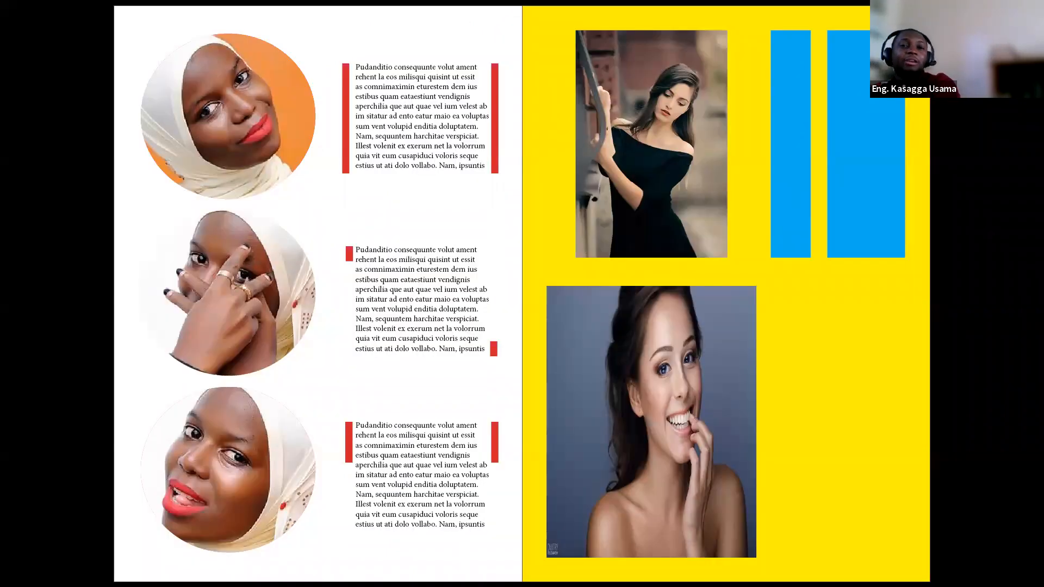
pyautogui.press('Right')
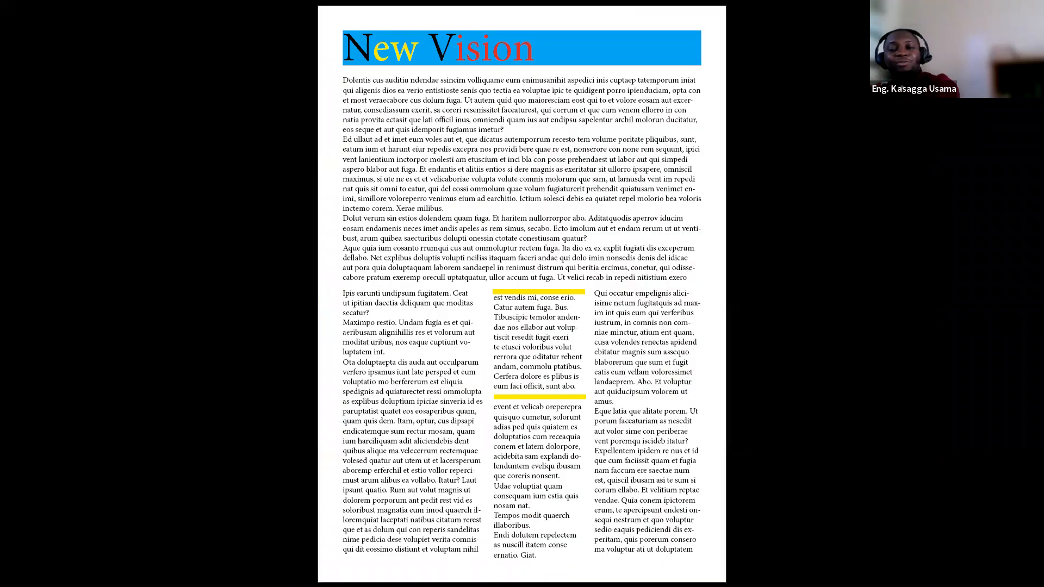
pyautogui.press('Left')
pyautogui.press('Left')
pyautogui.press('Right')
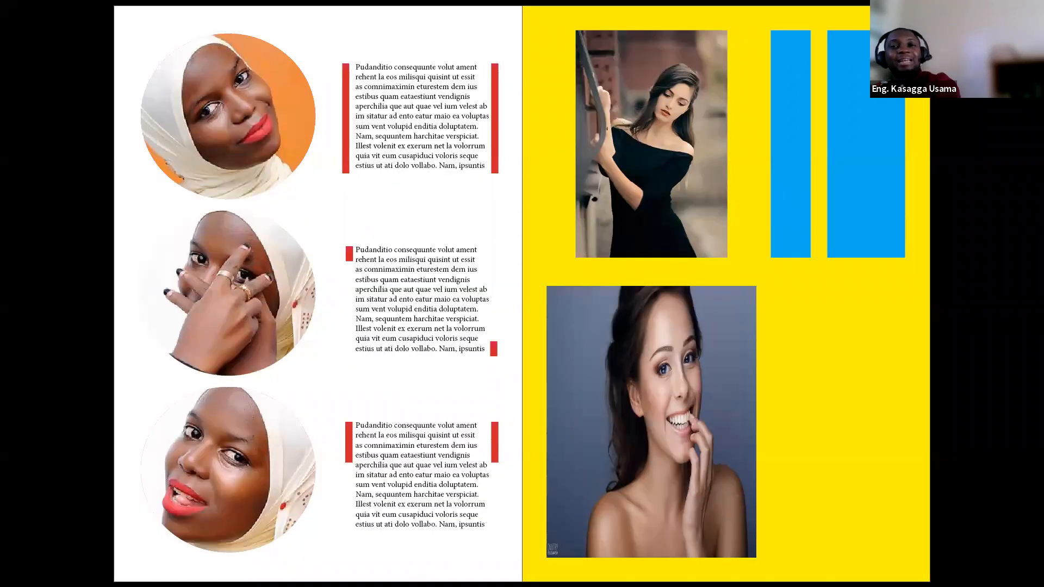
pyautogui.press('Left')
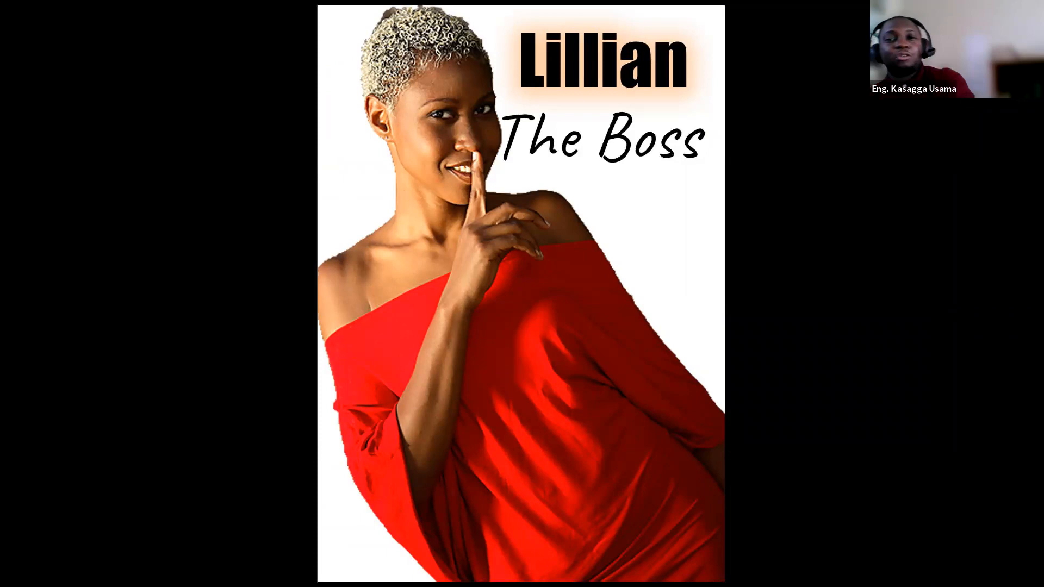
pyautogui.press('Right')
pyautogui.press('Right')
pyautogui.press('Left')
pyautogui.press('Right')
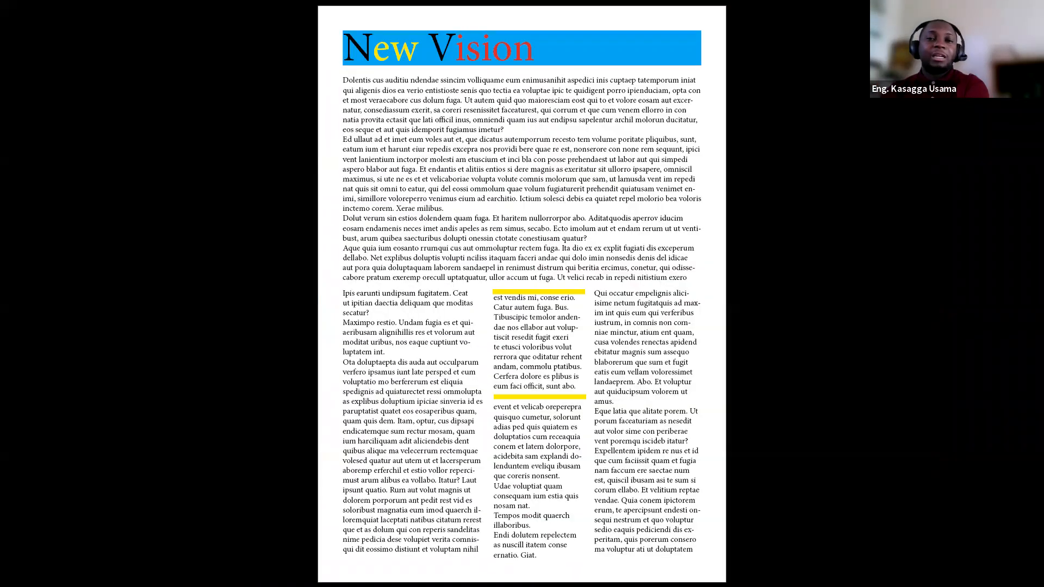
pyautogui.press('Left')
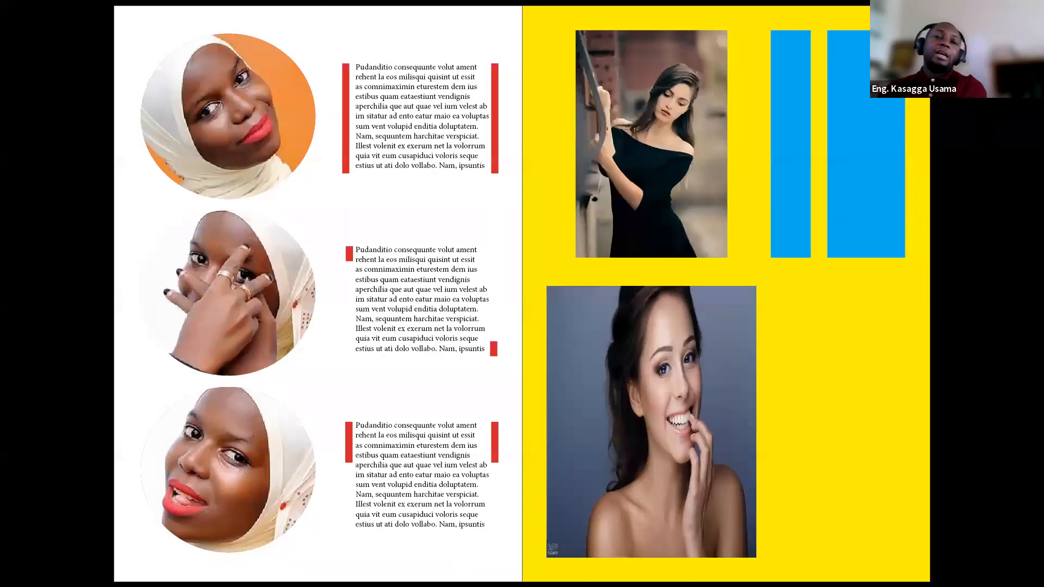
pyautogui.press('Left')
pyautogui.press('Escape')
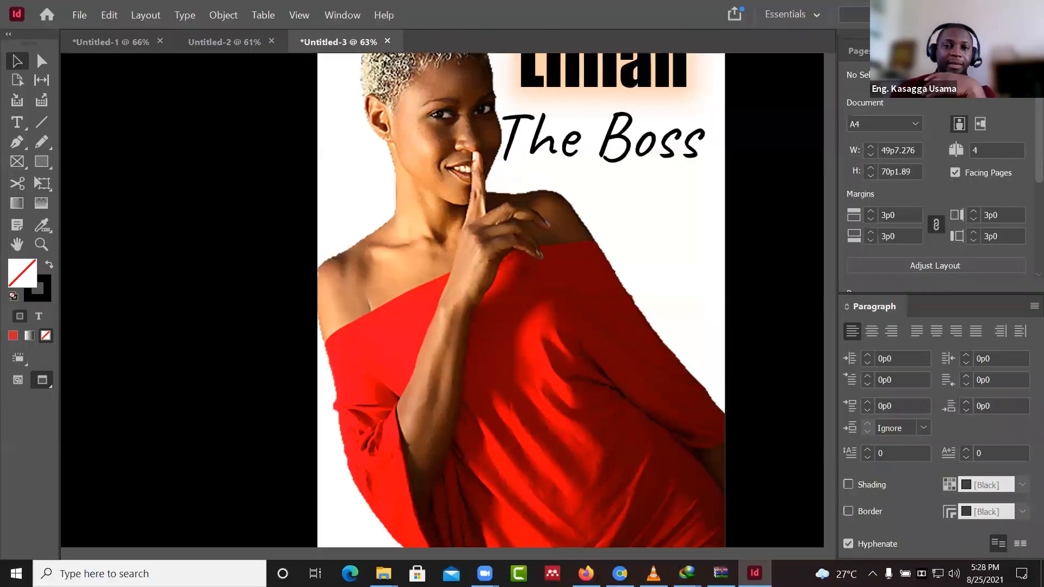
pyautogui.scroll(-5, 776, 266)
pyautogui.scroll(-5, 777, 267)
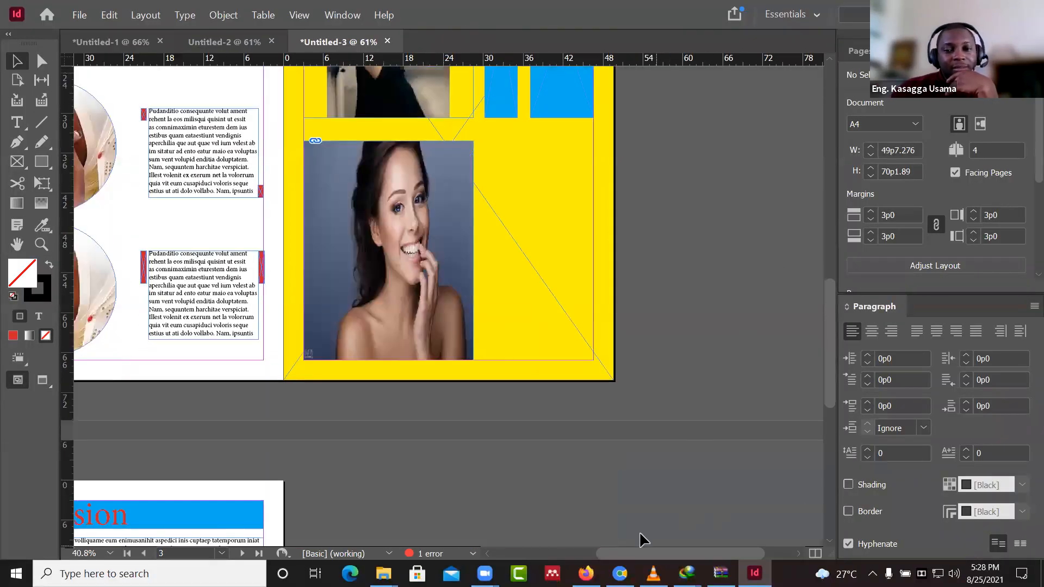
pyautogui.hscroll(-5, 639, 531)
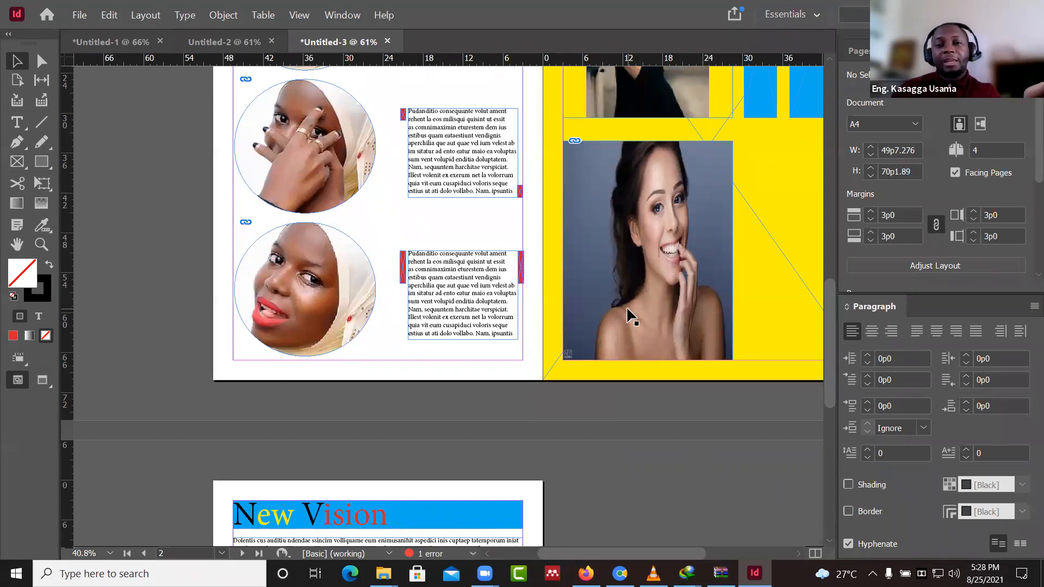
pyautogui.scroll(3, 636, 283)
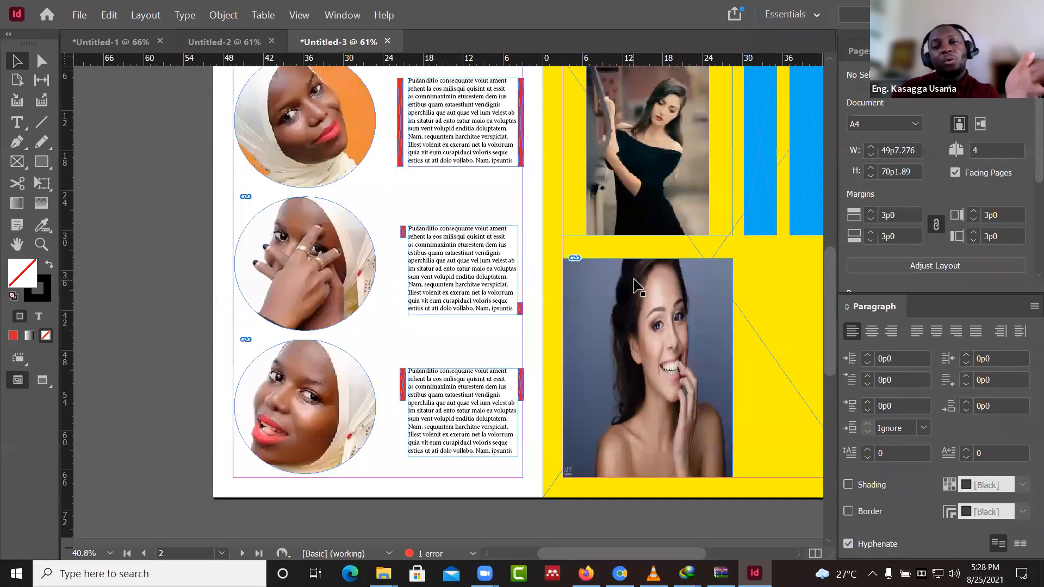
pyautogui.scroll(2, 638, 287)
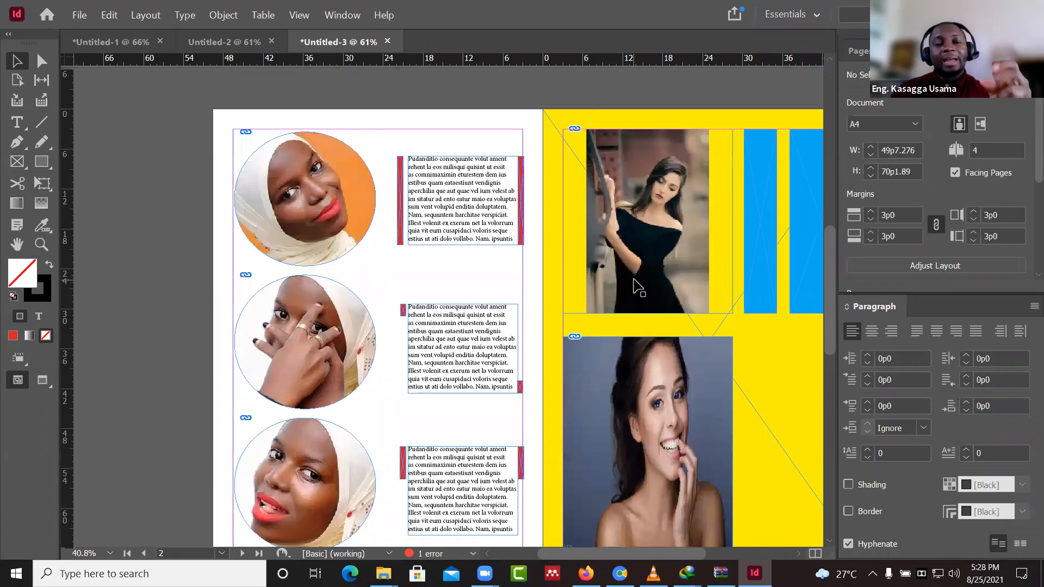
# - Save the newspaper layout in the Documents folder as an InDesign 2021 document named sample
pyautogui.click(78, 16)
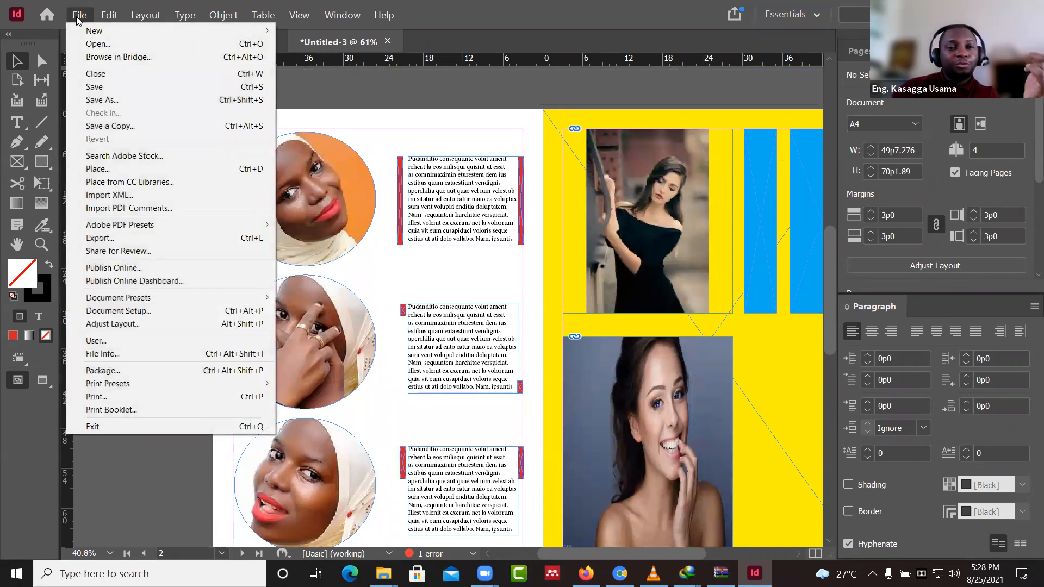
pyautogui.click(93, 87)
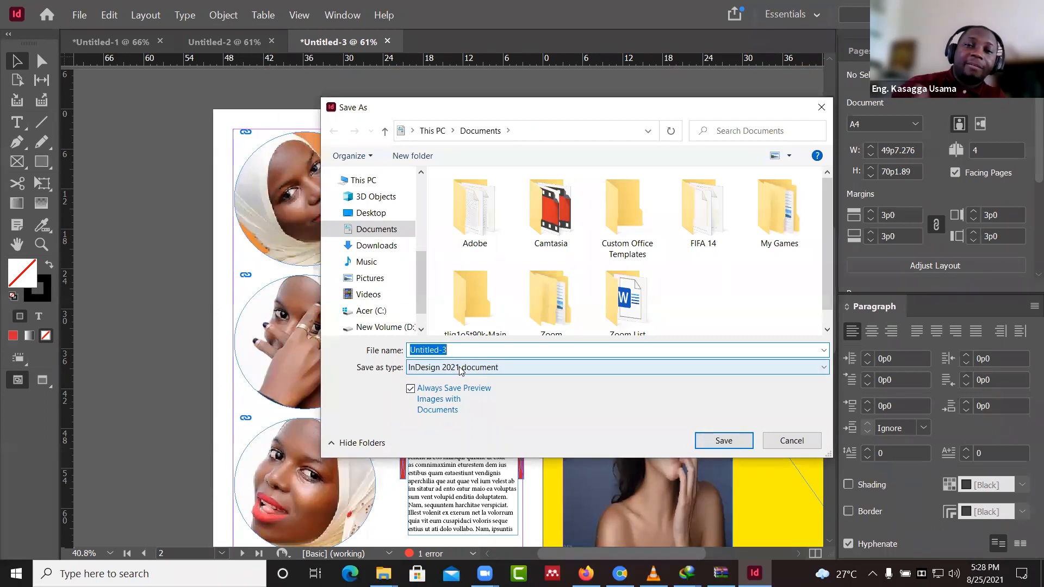
pyautogui.write('s')
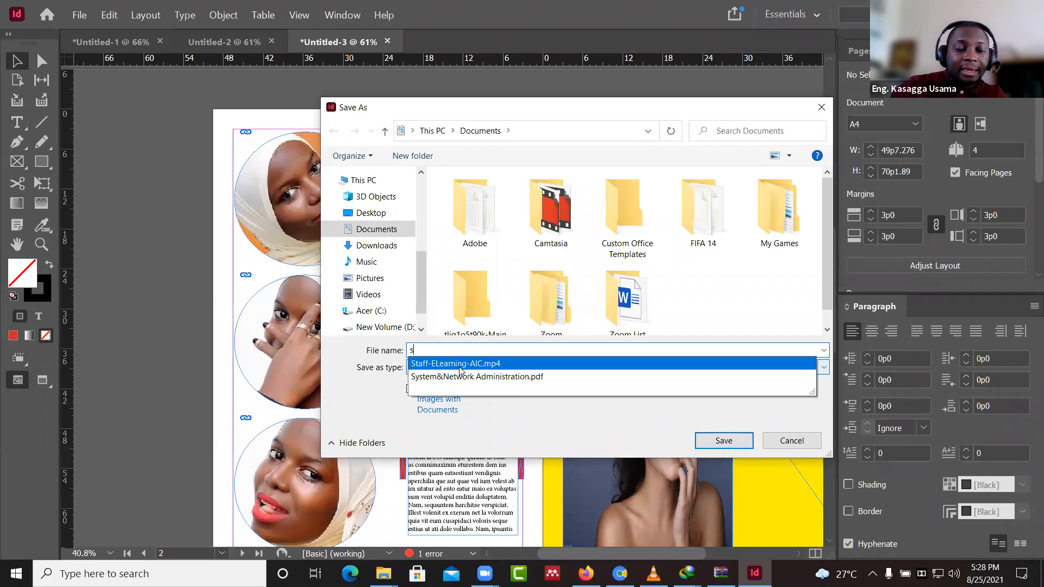
pyautogui.press('BackSpace')
pyautogui.write('sample')
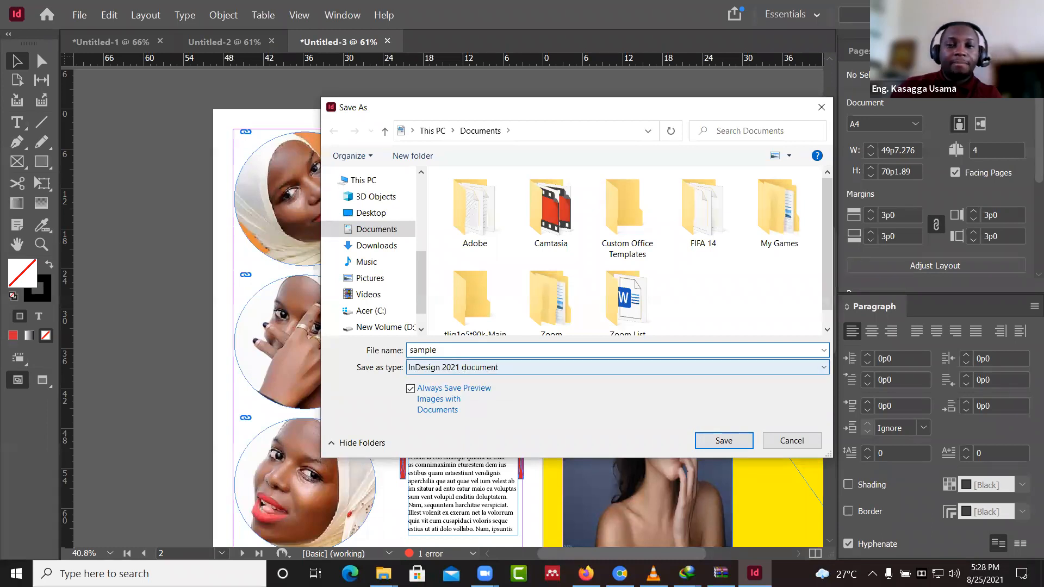
pyautogui.click(727, 446)
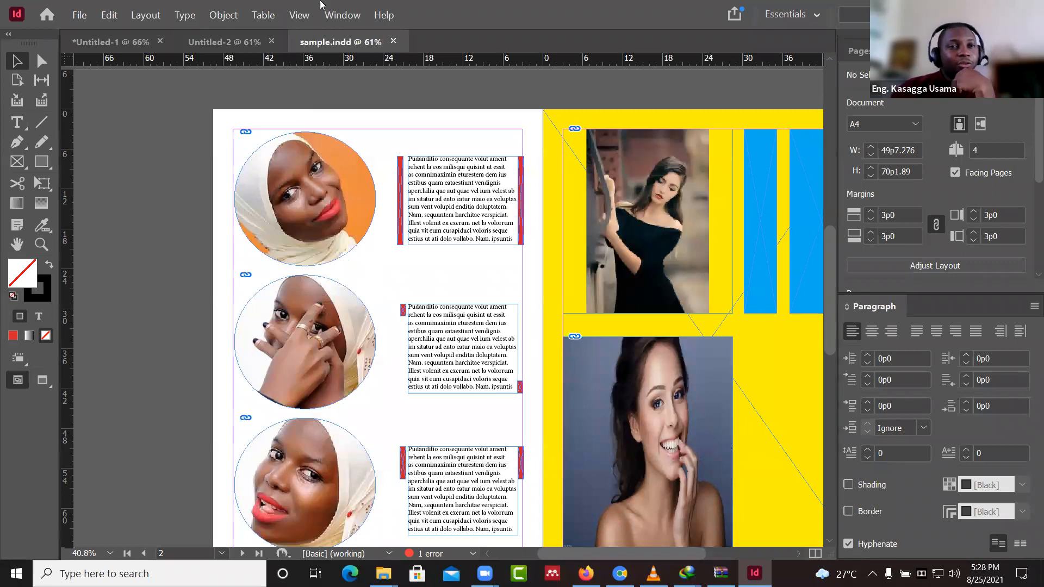
# - Start exporting the document to the Documents folder as an Adobe PDF (Interactive) file named sample
pyautogui.click(81, 17)
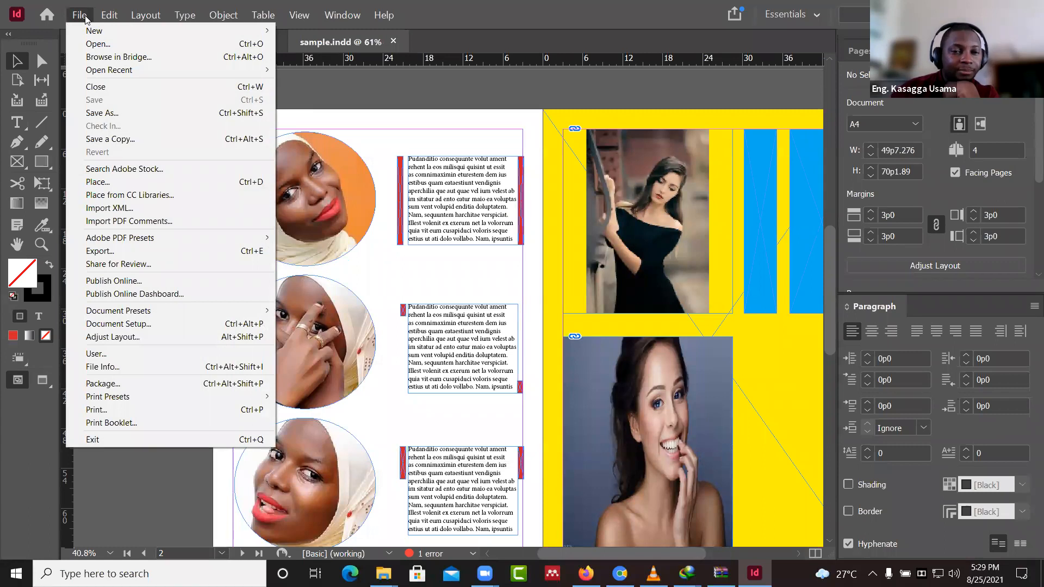
pyautogui.click(111, 251)
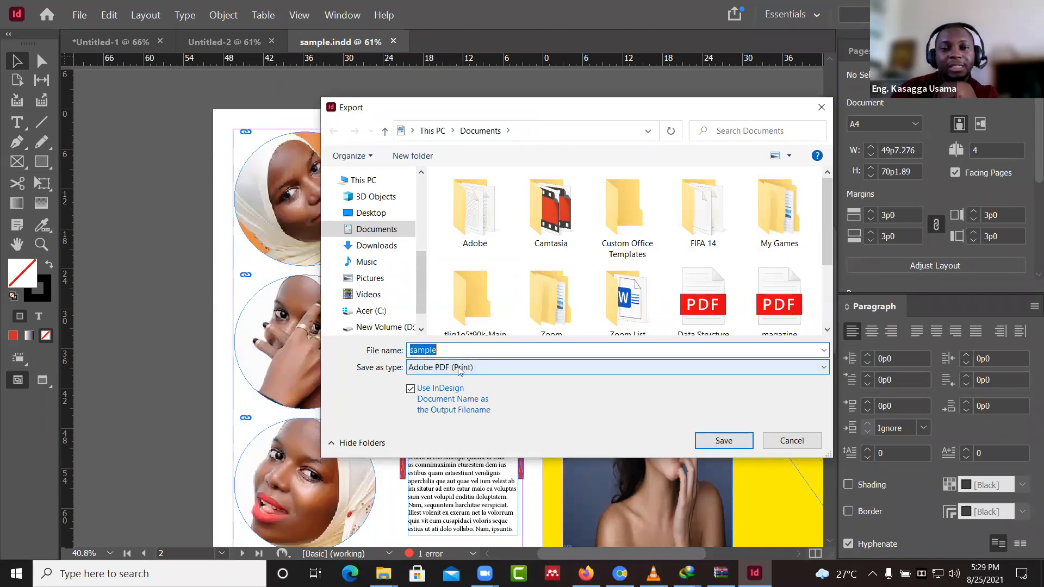
pyautogui.click(460, 370)
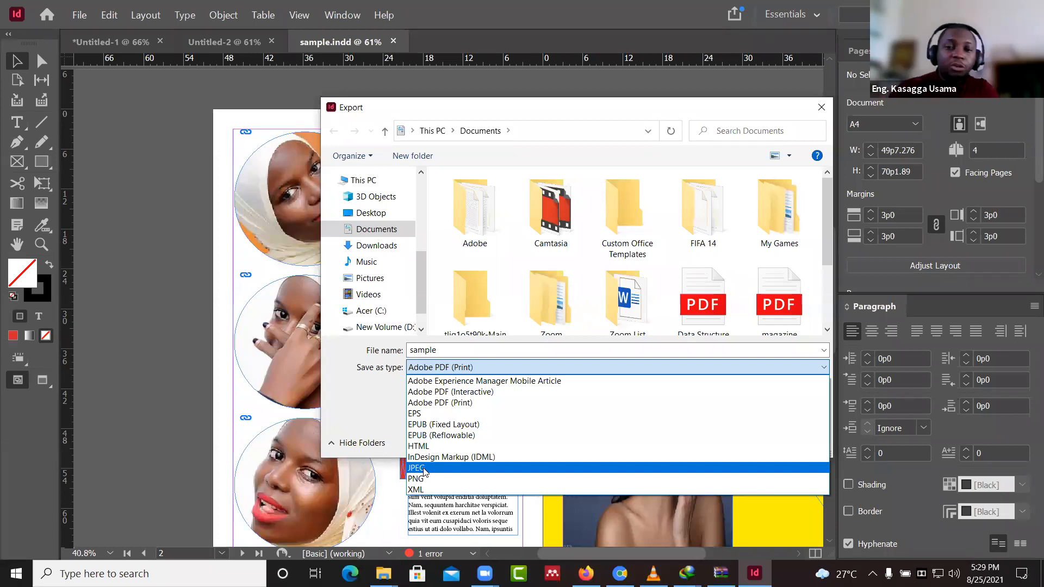
pyautogui.click(447, 393)
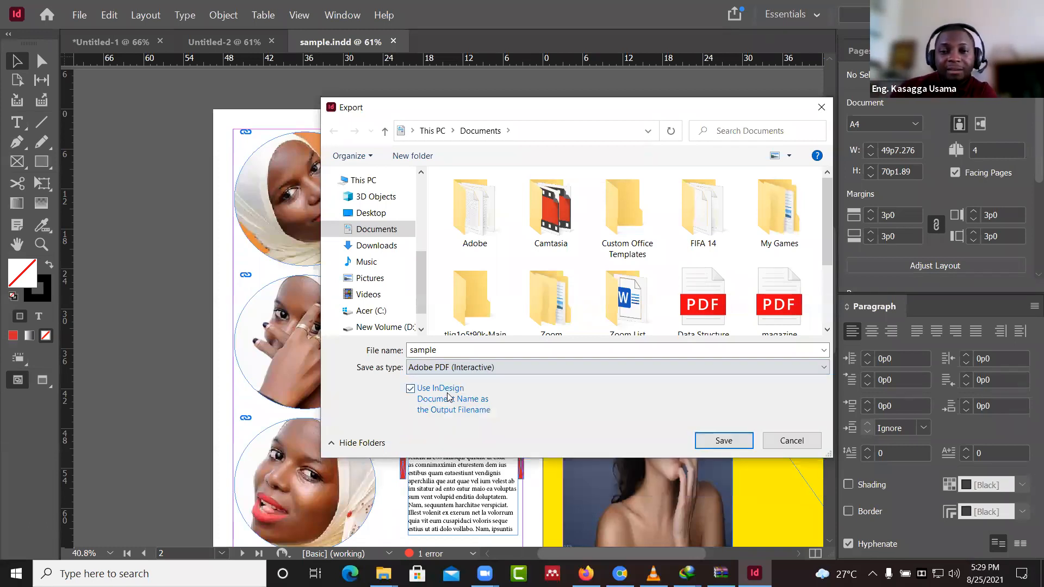
pyautogui.click(724, 441)
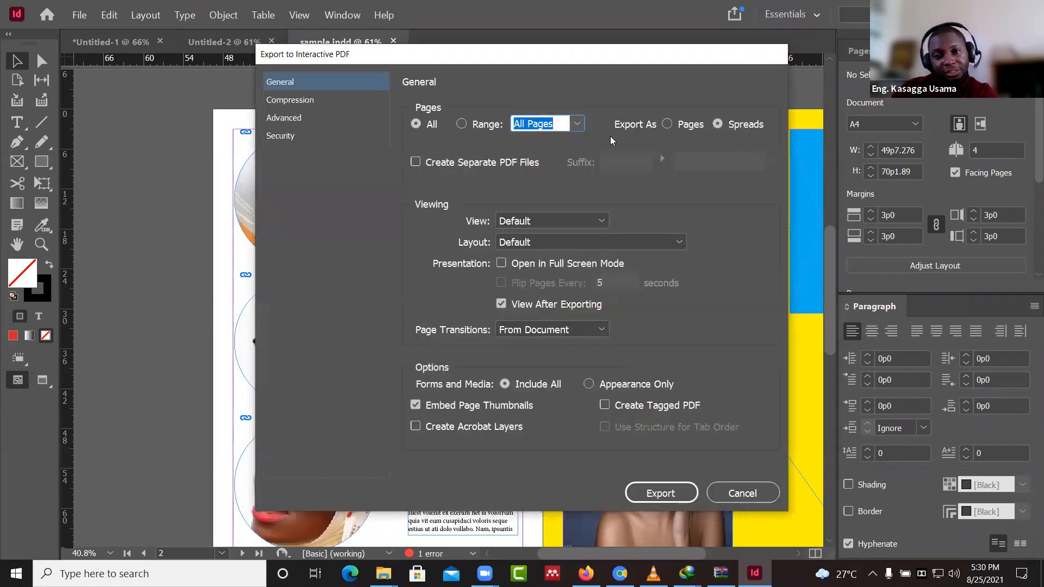
# - Export all pages as spreads to the interactive PDF, with the view and layout both set to Default
pyautogui.click(578, 124)
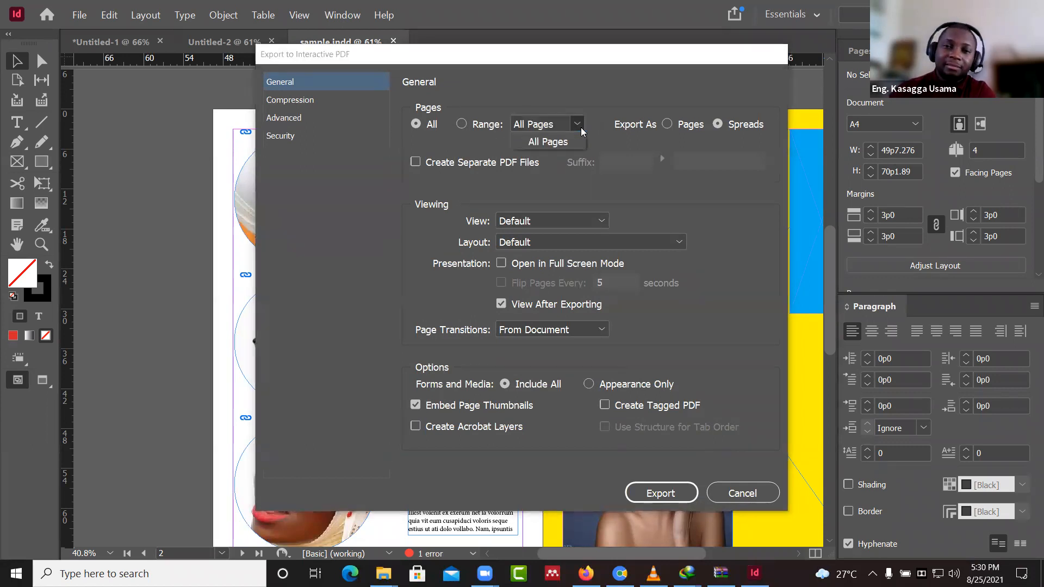
pyautogui.click(550, 140)
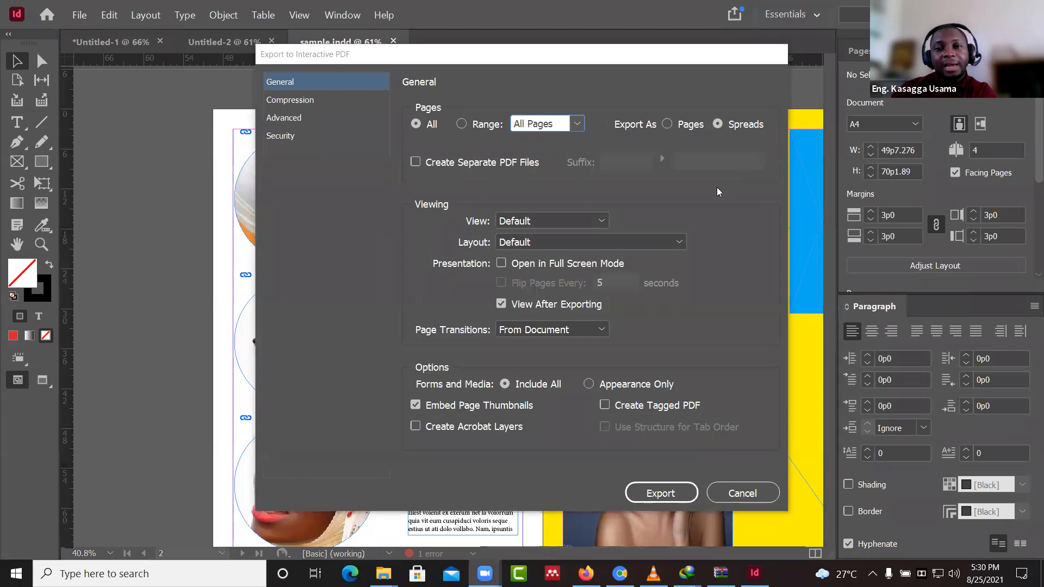
pyautogui.click(590, 226)
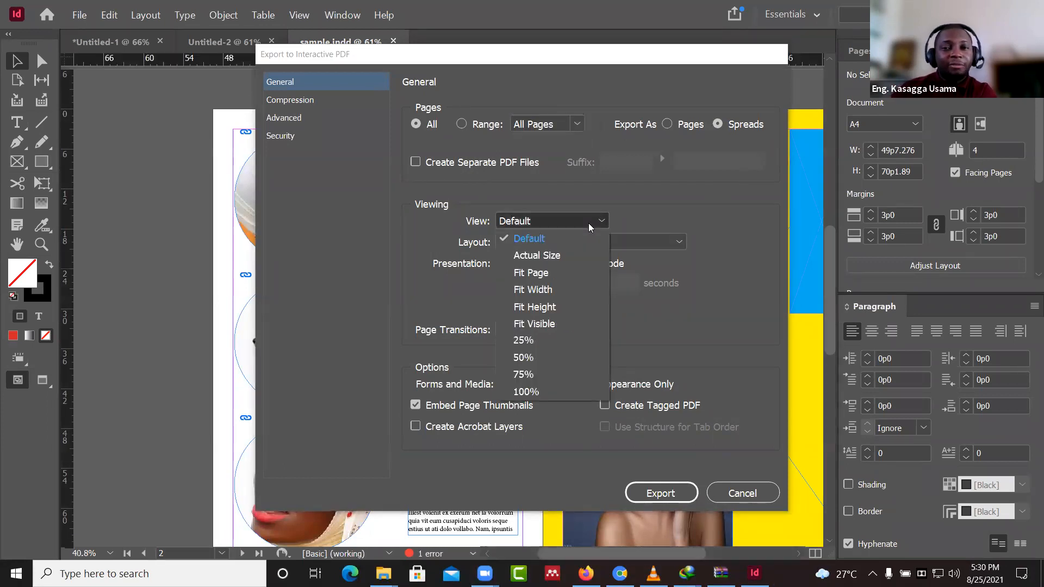
pyautogui.click(543, 241)
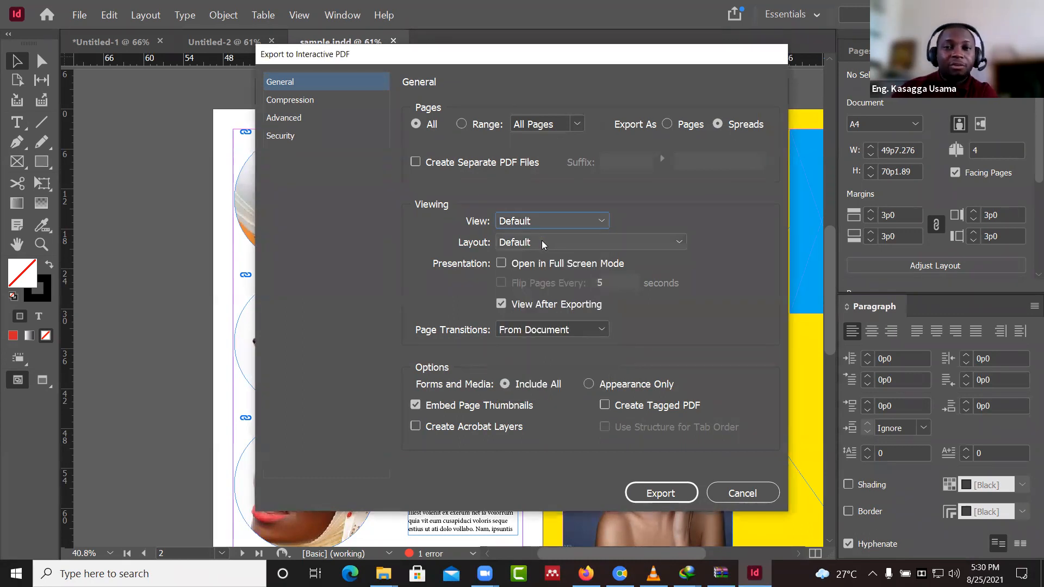
pyautogui.click(544, 243)
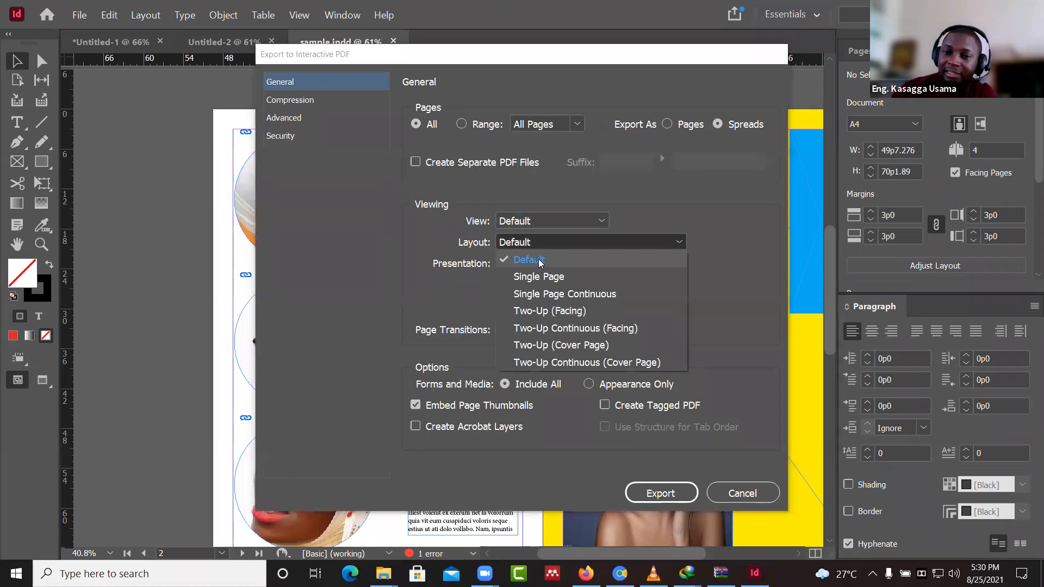
pyautogui.click(540, 261)
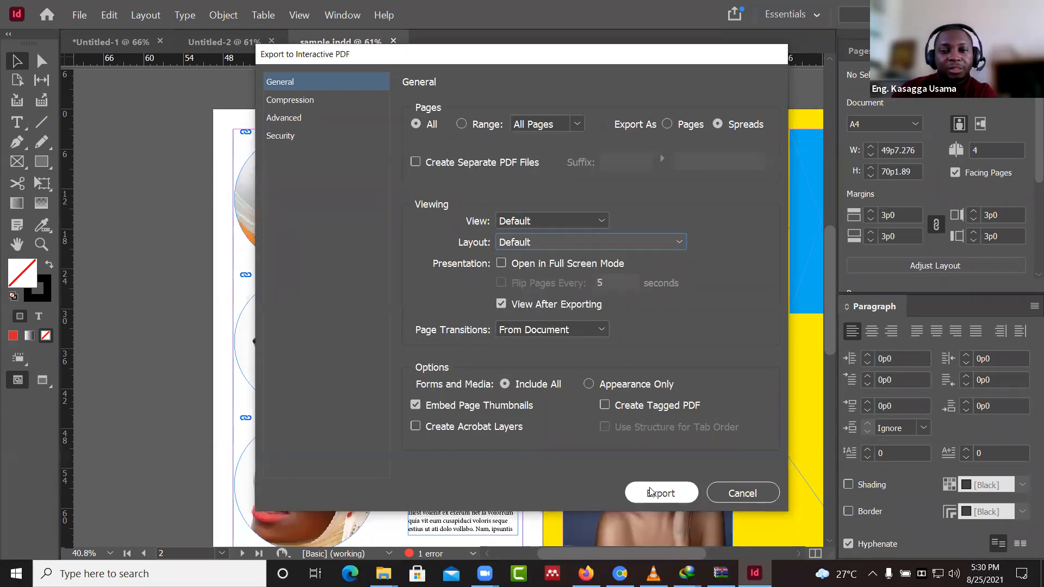
pyautogui.click(663, 494)
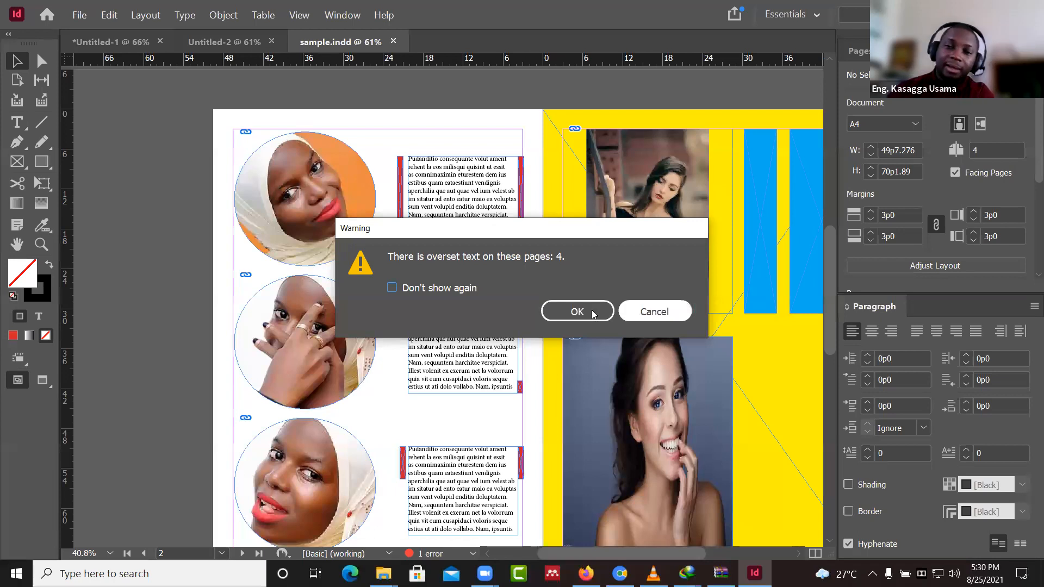
pyautogui.click(577, 312)
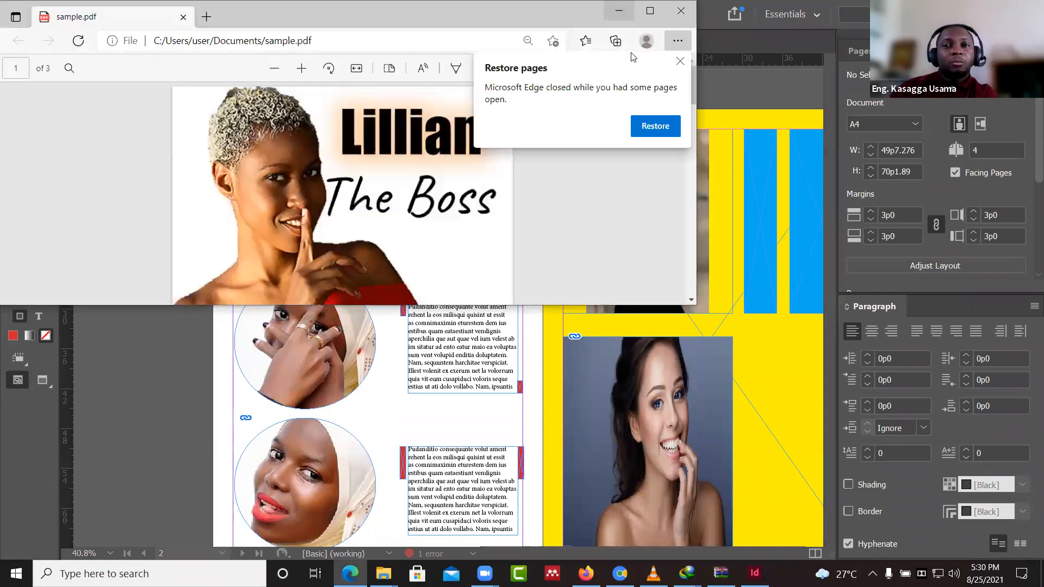
# - Maximize the exported sample.pdf in the browser and review its cover, the circular-photo spread and the New Vision page
pyautogui.moveTo(525, 18); pyautogui.dragTo(623, 107)
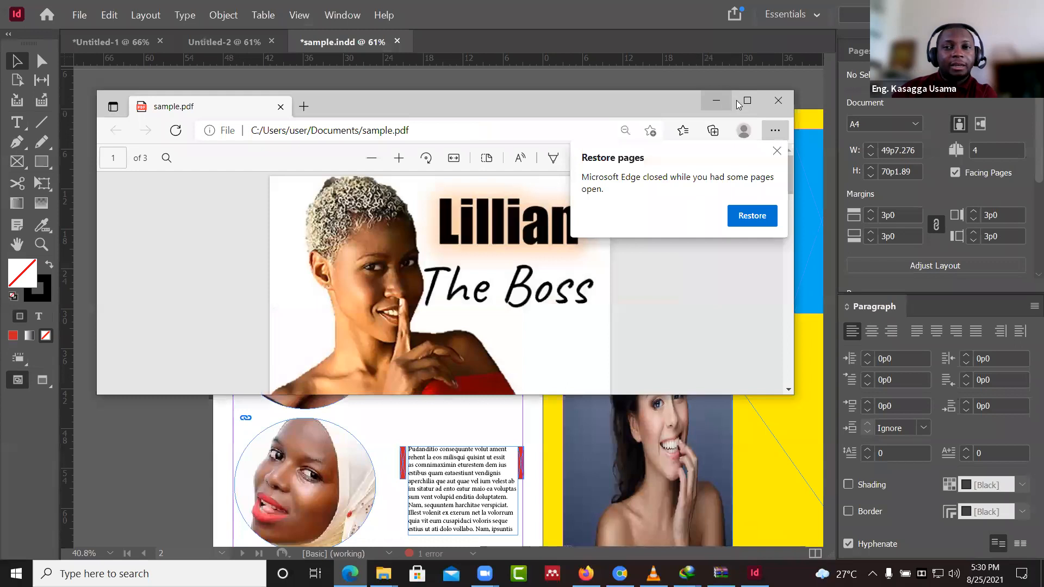
pyautogui.click(748, 103)
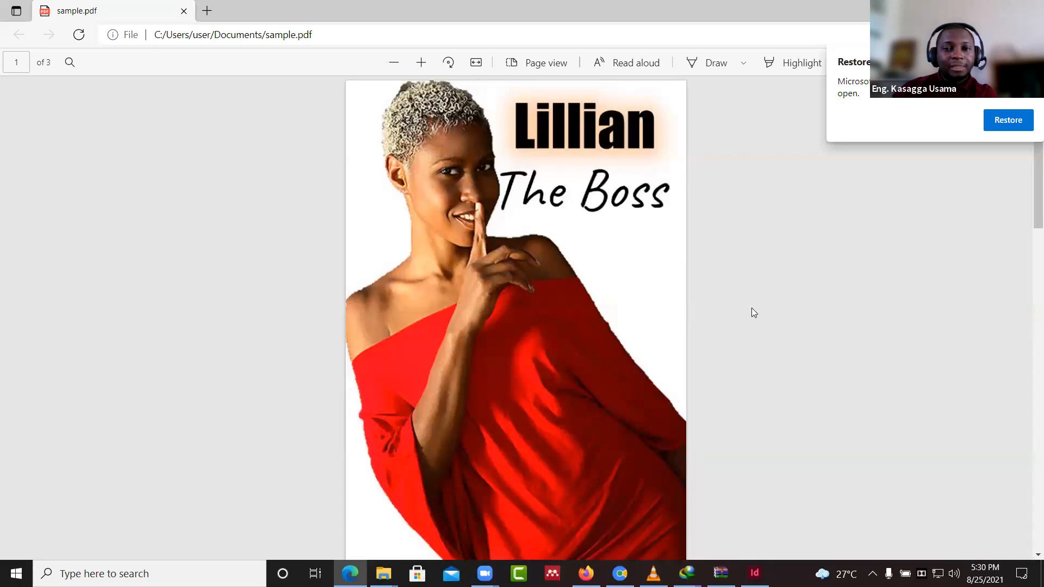
pyautogui.scroll(-15, 753, 312)
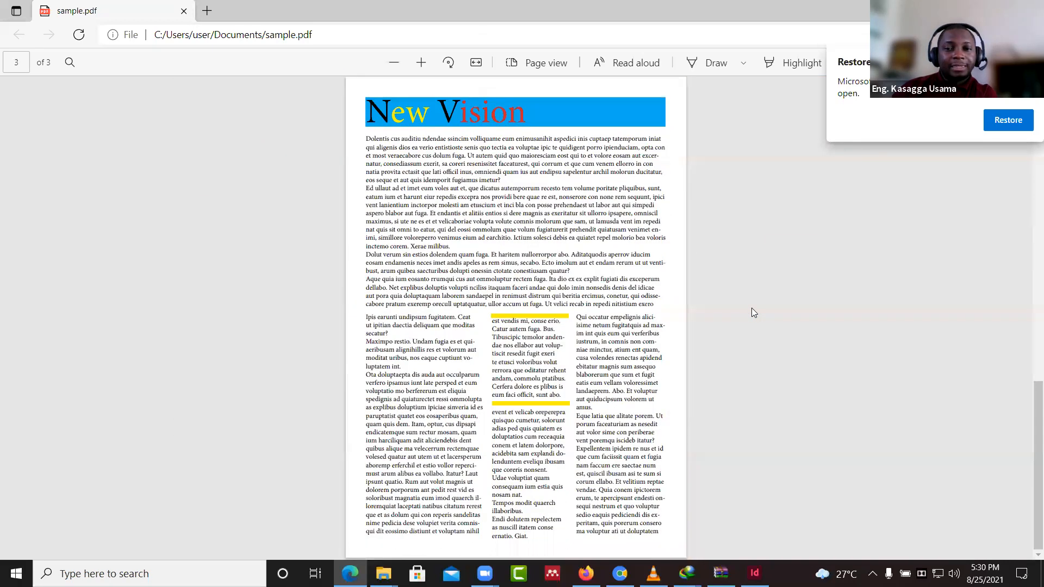
pyautogui.scroll(12, 752, 309)
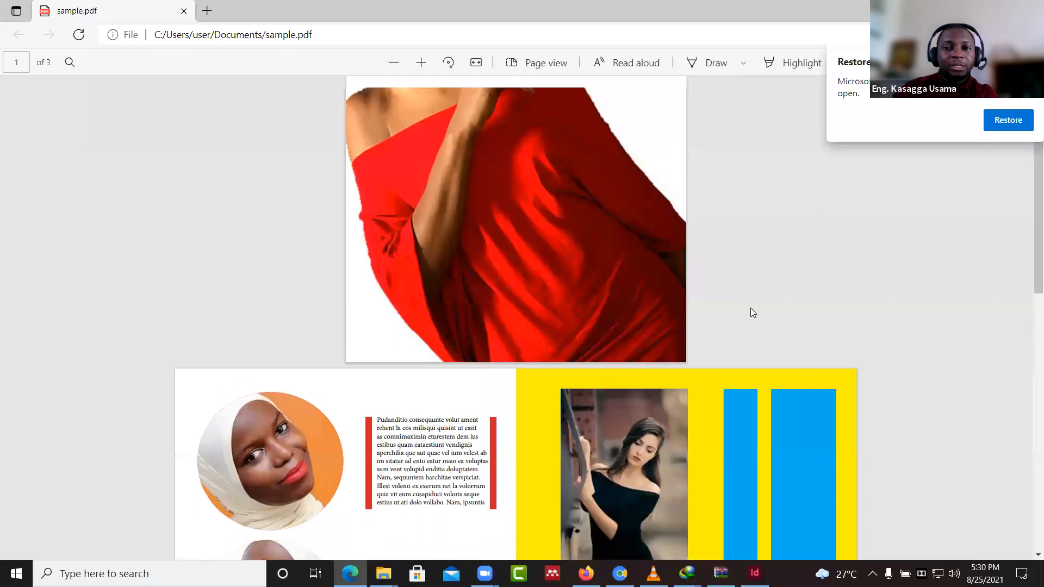
pyautogui.scroll(4, 753, 312)
pyautogui.scroll(-10, 753, 312)
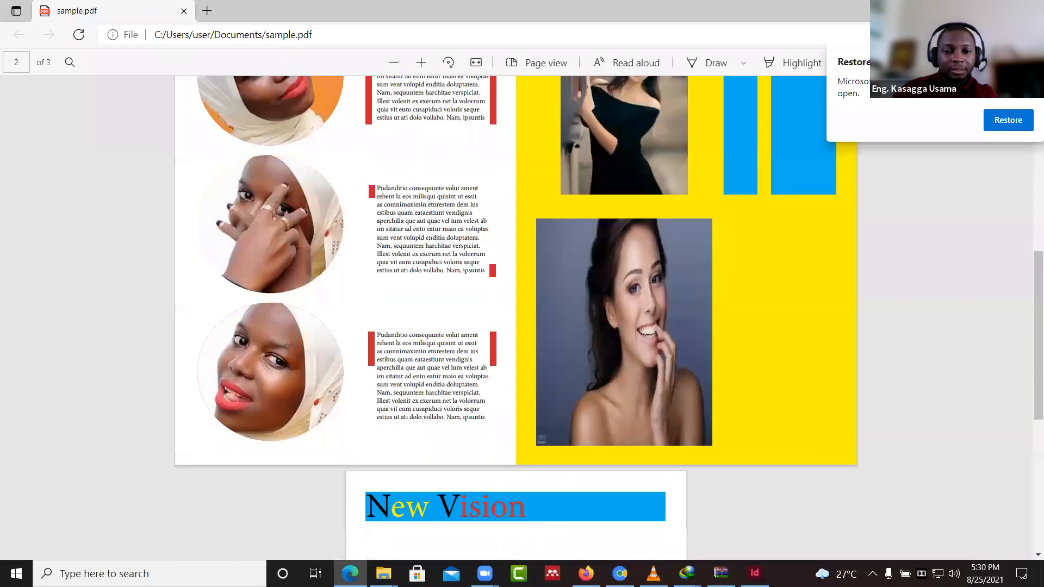
pyautogui.scroll(-1, 753, 312)
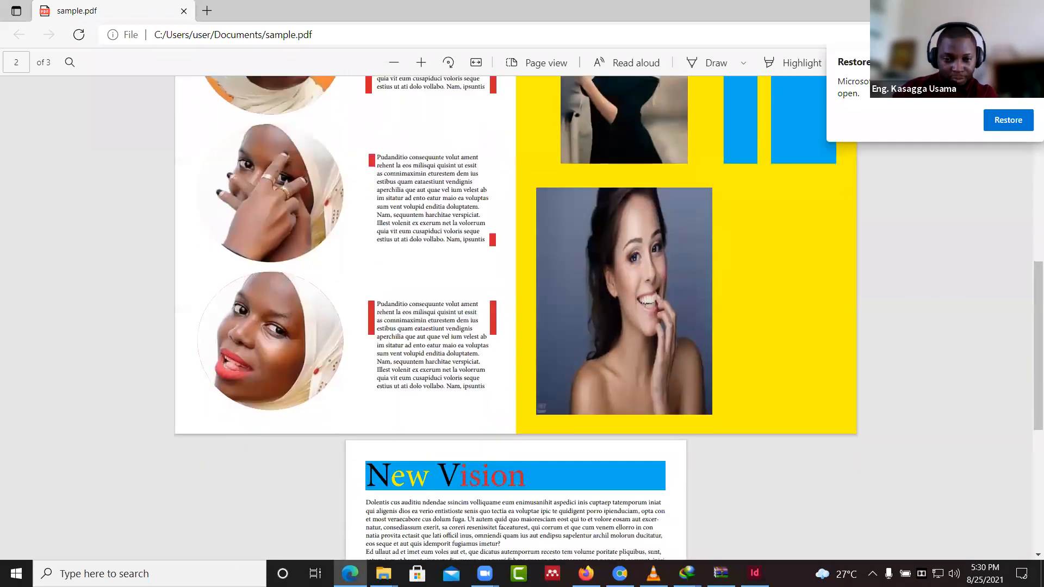
pyautogui.click(443, 436)
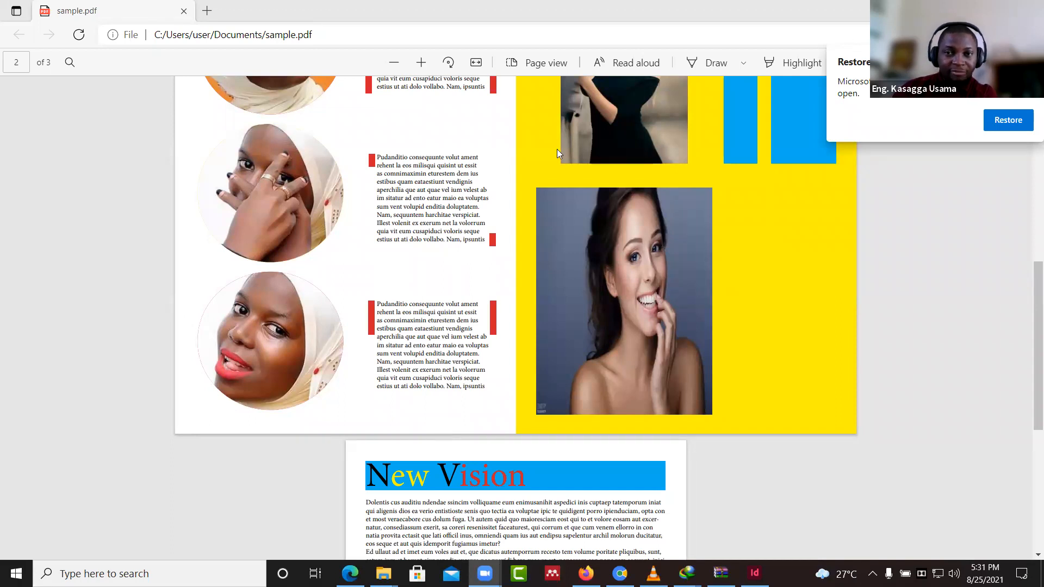
pyautogui.scroll(10, 928, 346)
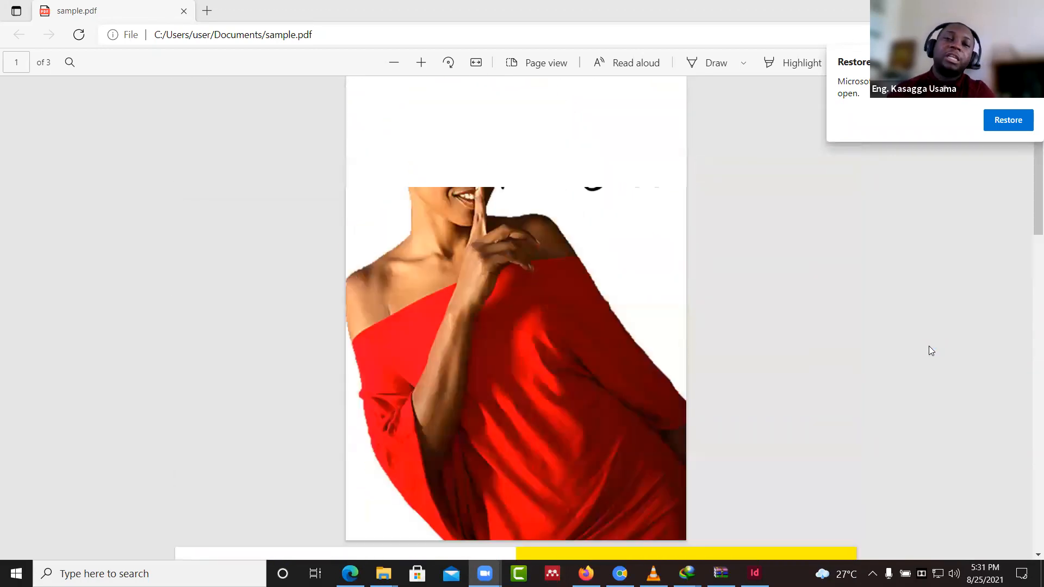
pyautogui.scroll(-10, 928, 346)
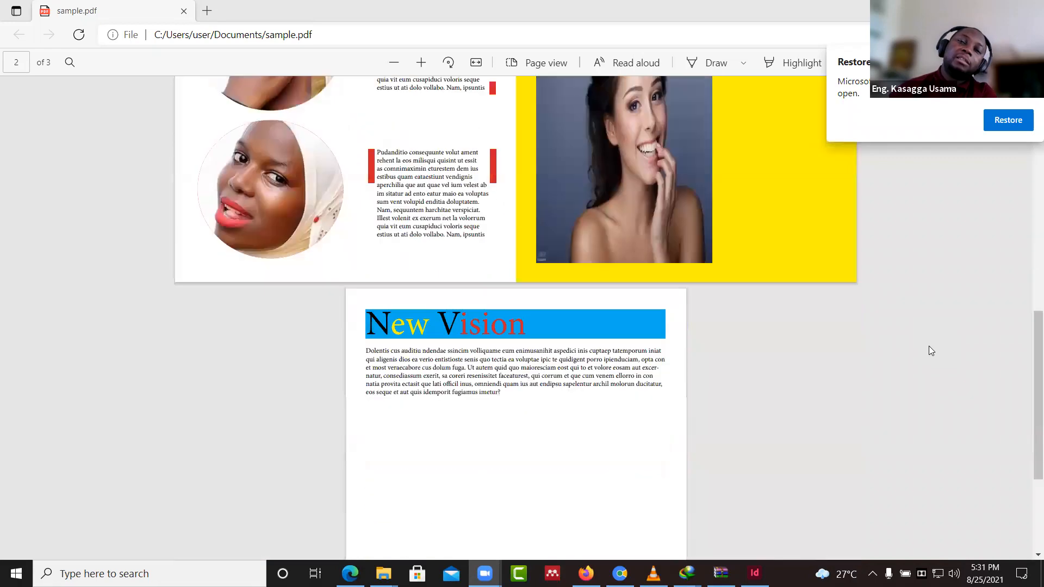
pyautogui.scroll(8, 929, 347)
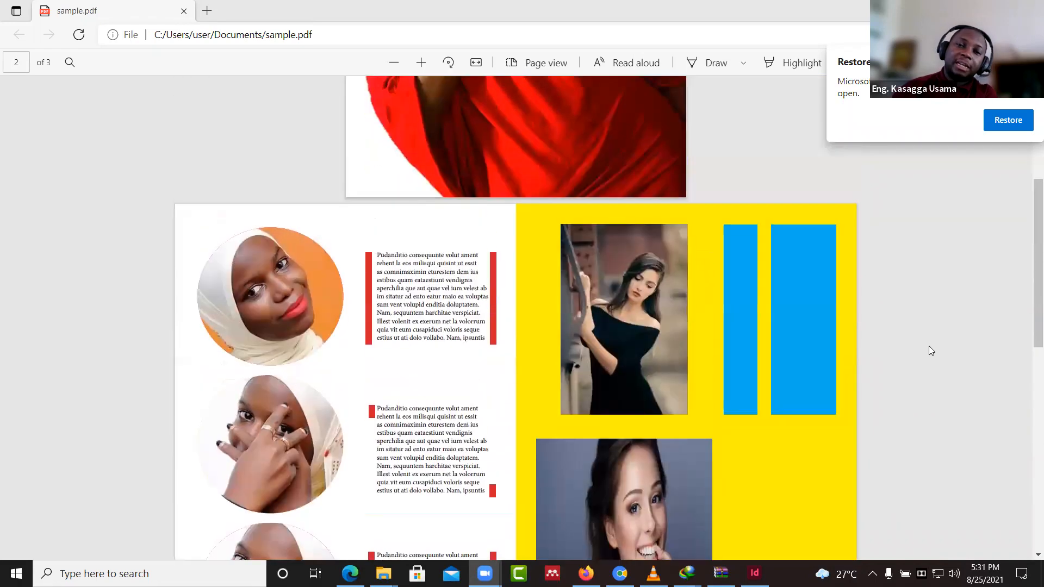
pyautogui.scroll(-10, 929, 346)
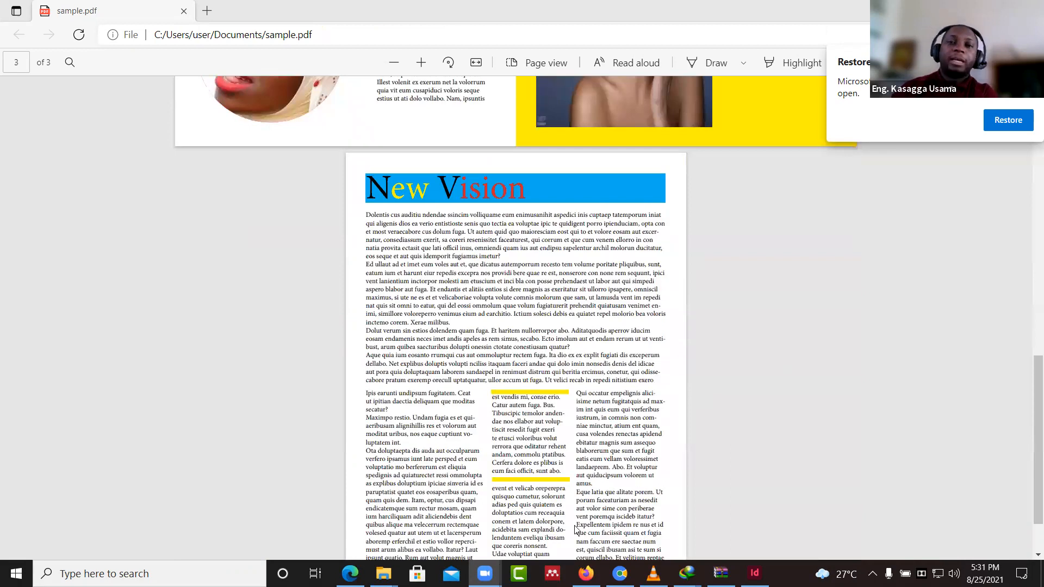
pyautogui.press('Home')
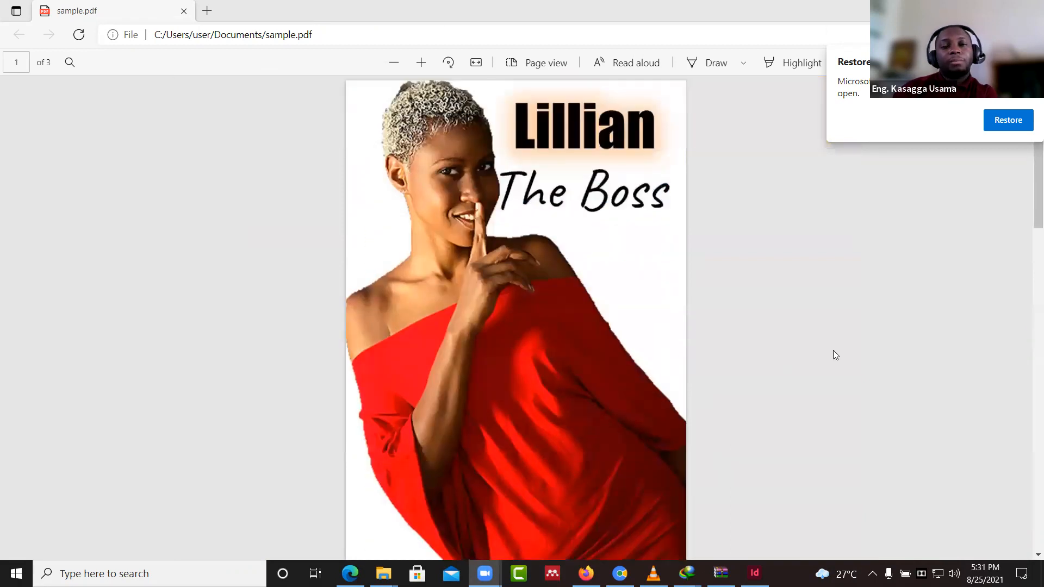
pyautogui.scroll(-10, 741, 308)
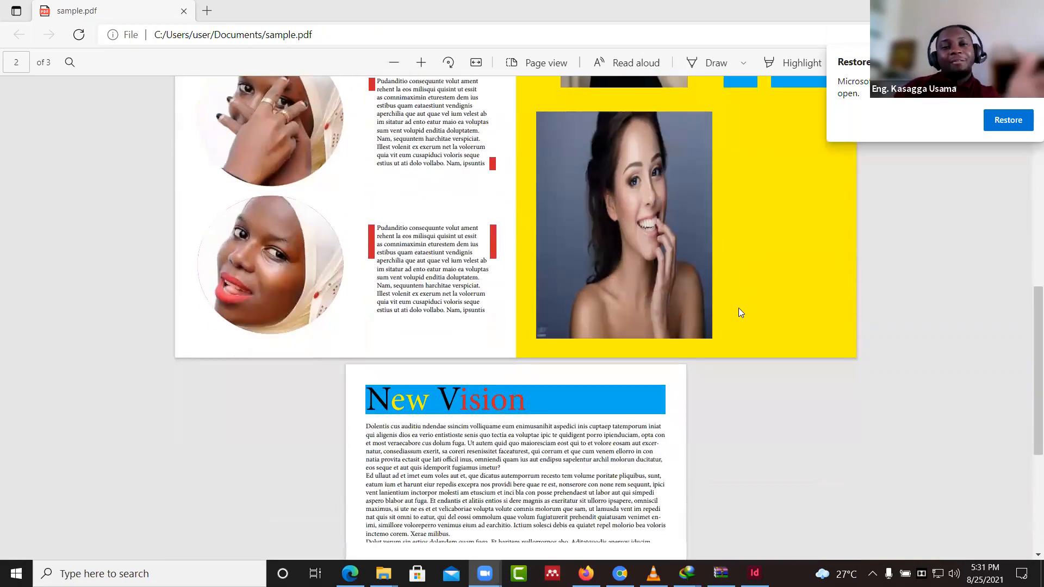
pyautogui.scroll(3, 739, 312)
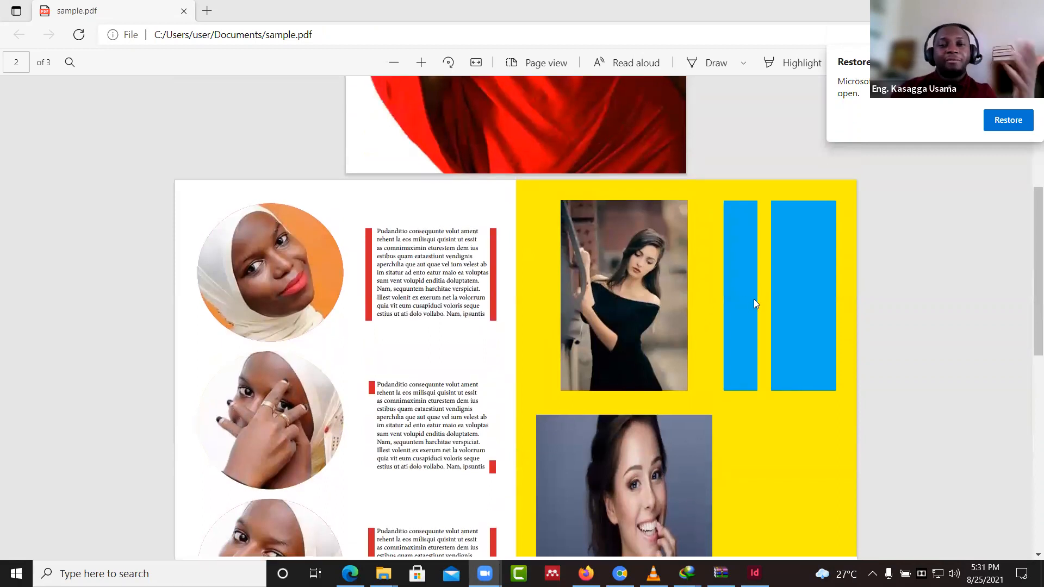
pyautogui.scroll(-10, 755, 303)
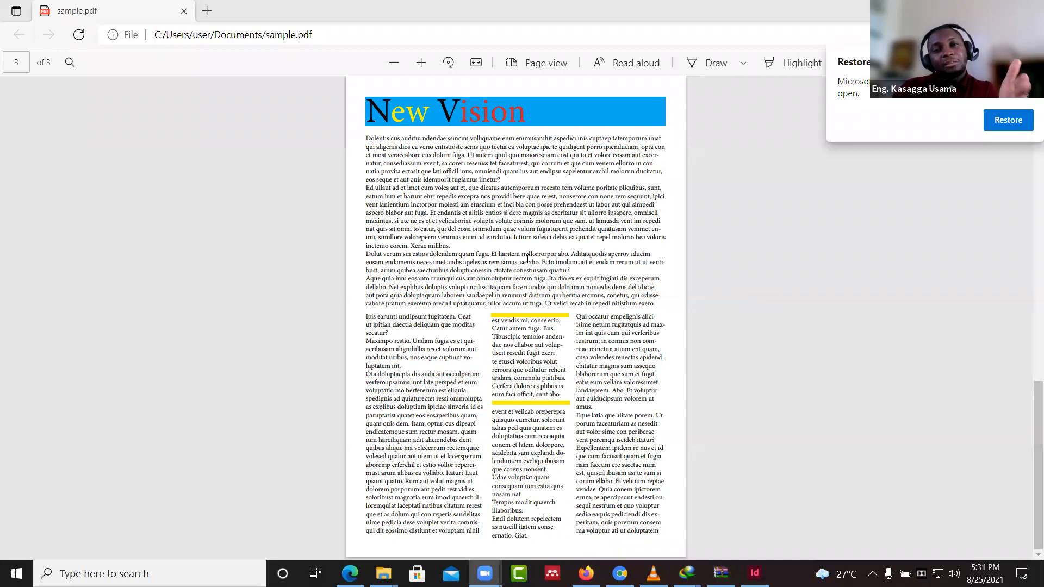
pyautogui.scroll(5, 525, 257)
pyautogui.scroll(-5, 489, 228)
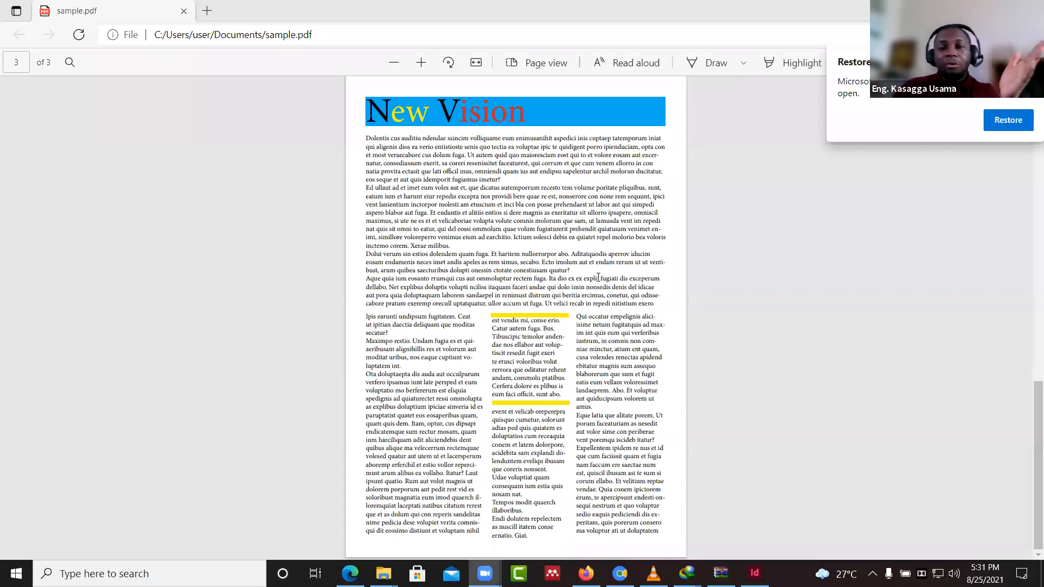
pyautogui.scroll(15, 598, 277)
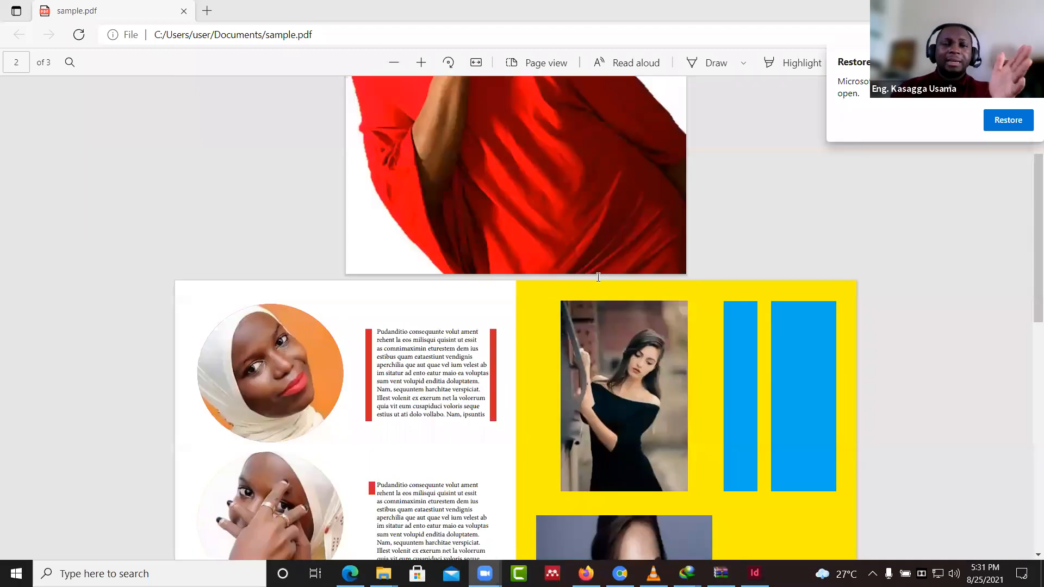